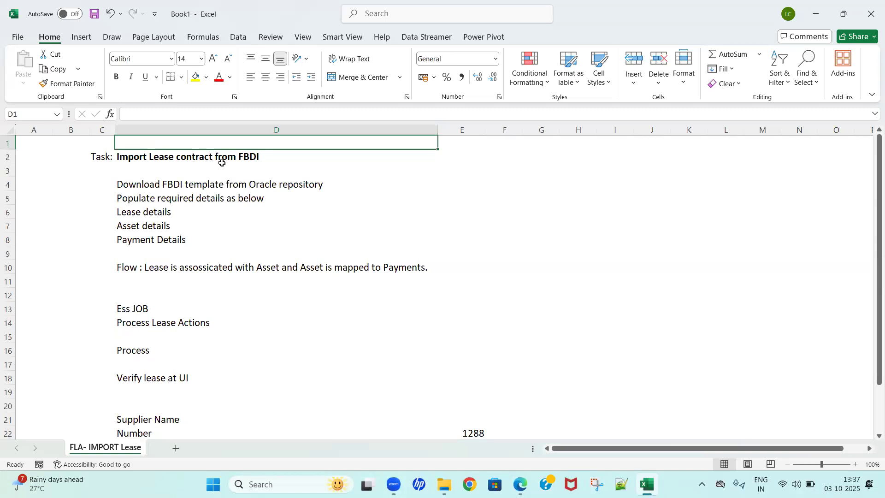
Step: Review the lease import task outline, from the FBDI template preparation lines down to the supplier and discount details
click(257, 160)
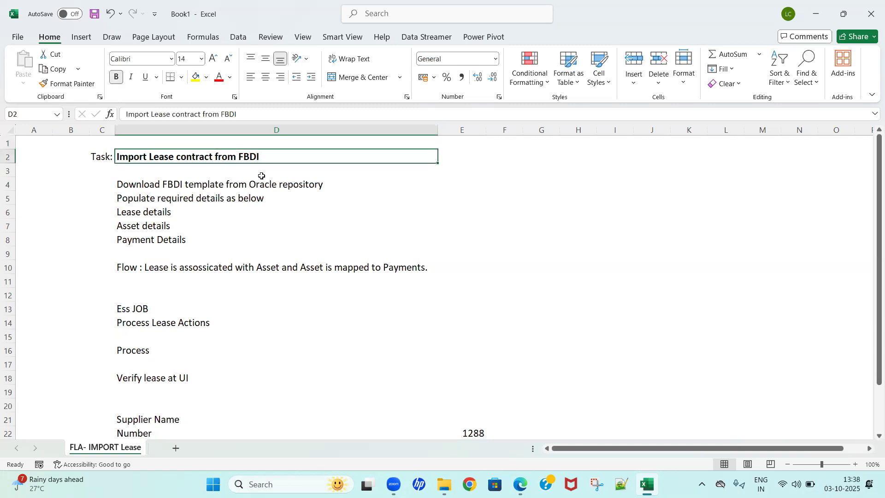
click(260, 181)
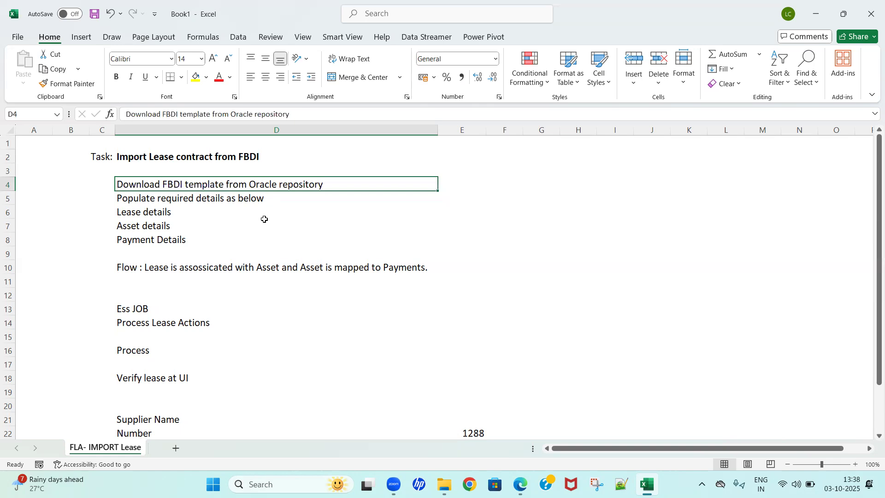
click(190, 350)
key(Down)
key(Down)
key(Down)
key(Down)
key(Down)
key(Down)
key(Down)
key(Down)
key(Down)
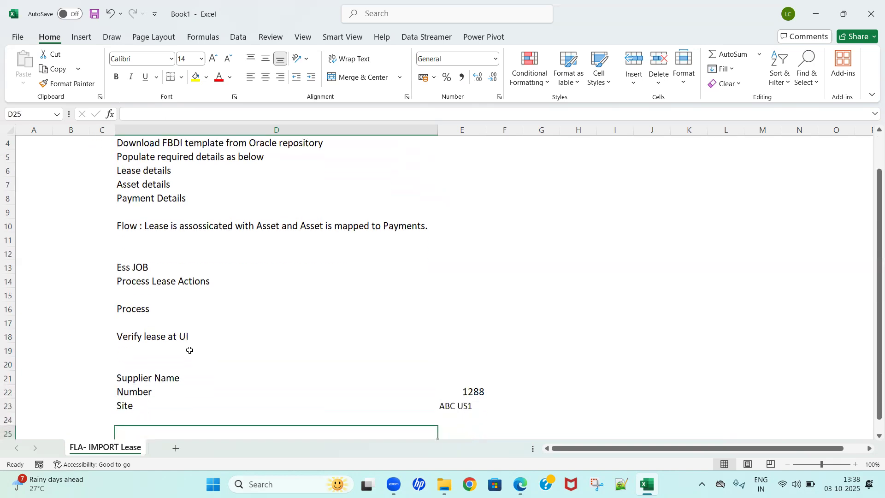
key(Down)
key(Down)
key(Down)
key(Down)
key(Down)
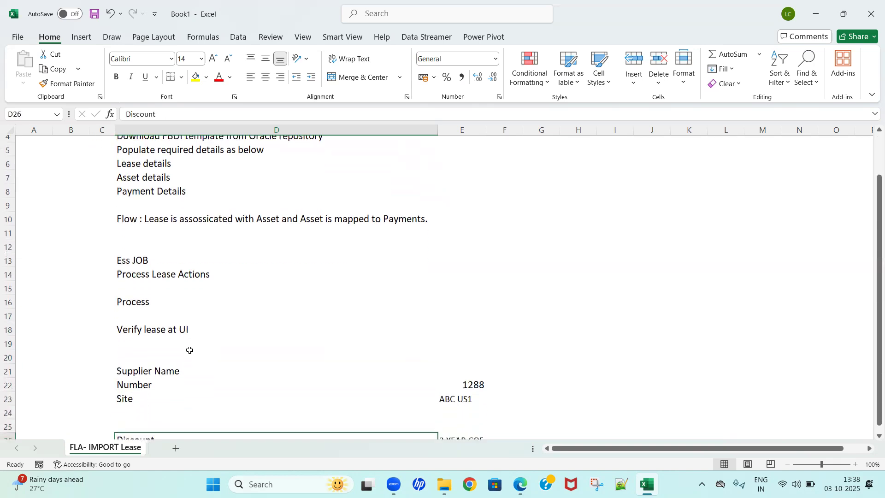
key(Up)
key(Up)
key(Up)
key(Up)
key(Up)
key(Up)
key(Up)
key(Up)
key(Up)
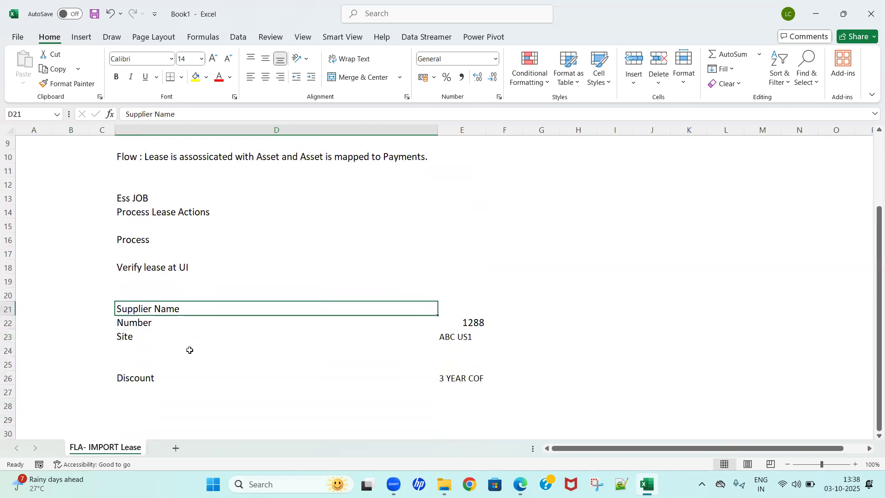
key(Up)
key(Up)
key(Up)
key(Up)
key(Up)
key(Up)
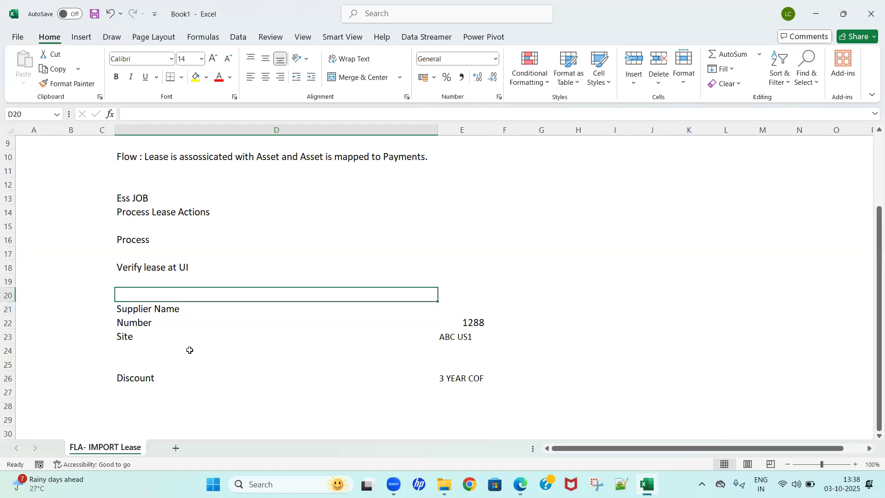
key(Up)
key(Up)
key(Up)
key(Up)
key(Up)
key(Up)
key(Up)
key(Up)
key(Up)
key(Up)
key(Up)
key(Up)
key(Up)
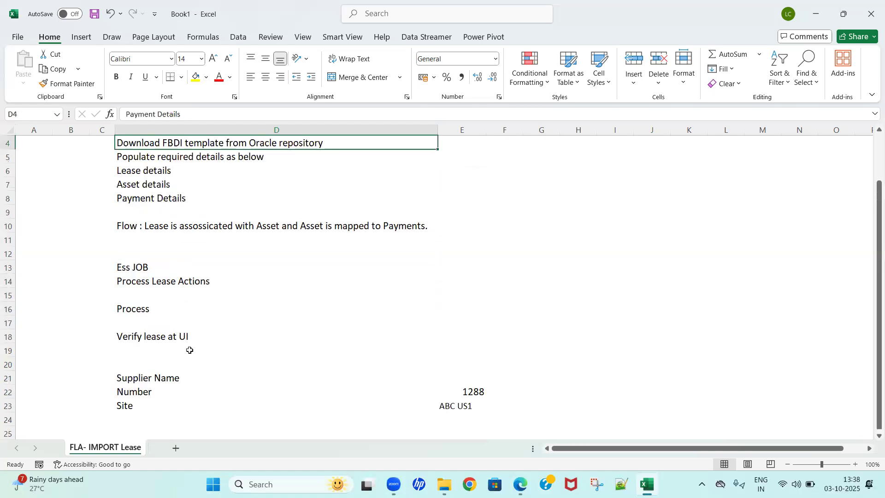
key(Down)
key(Down)
key(Down)
key(Up)
key(Down)
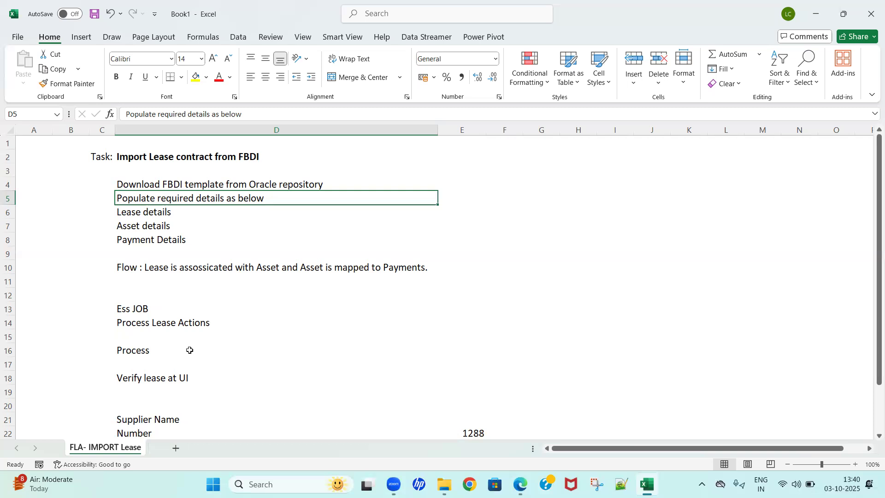
Step: Examine the ESS job, Process Lease Actions, processing and lease verification entries in the task outline
click(140, 325)
click(145, 306)
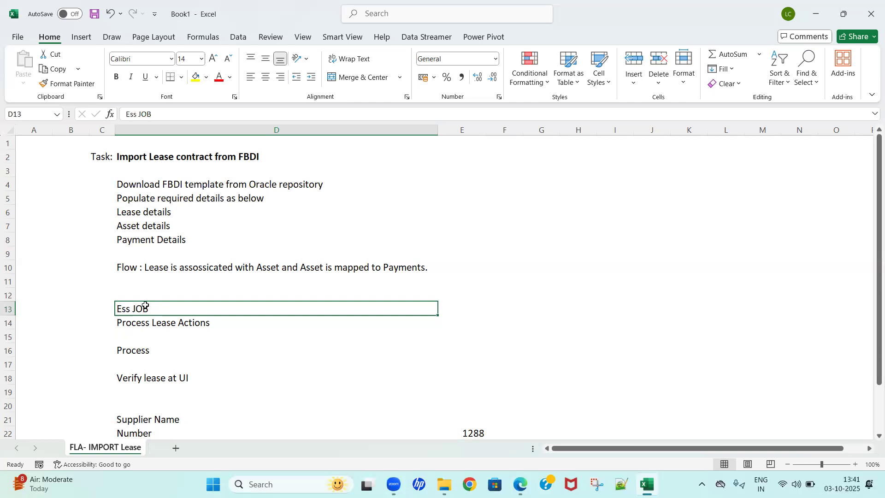
click(195, 323)
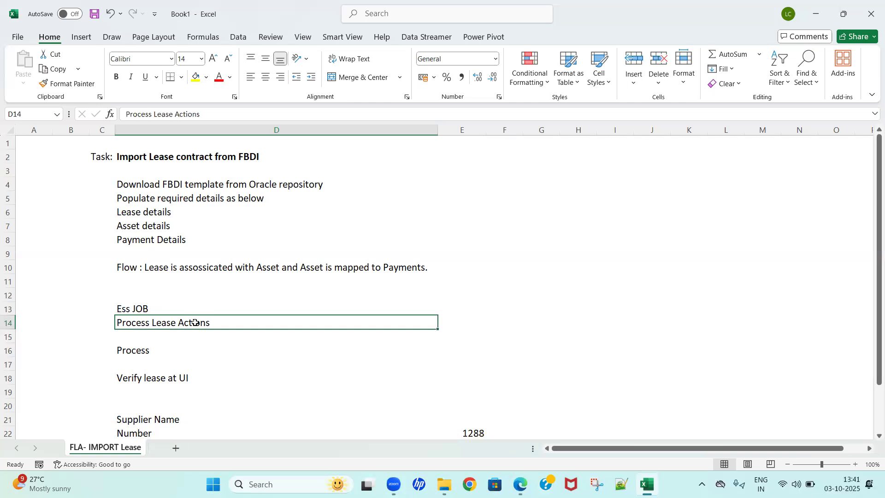
click(155, 373)
click(191, 358)
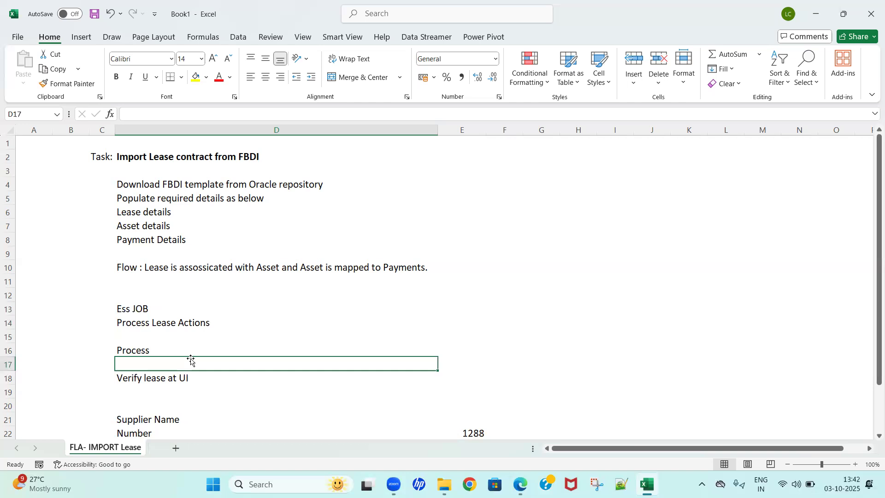
click(205, 293)
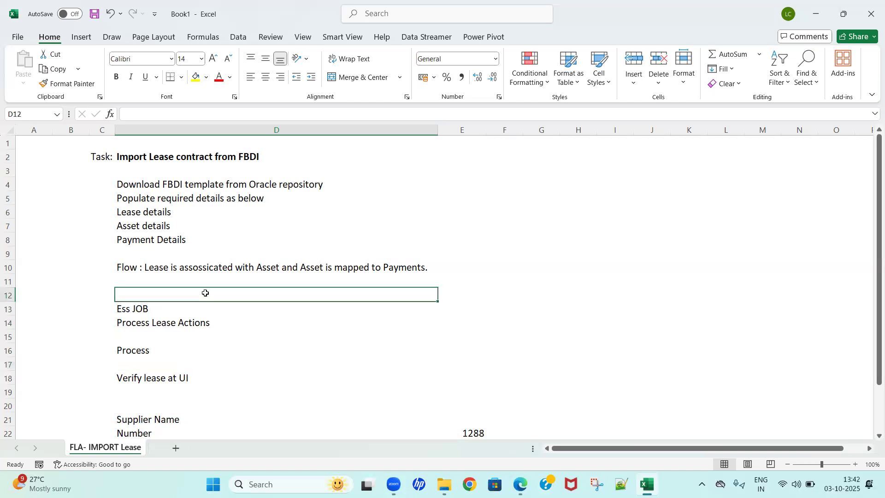
key(Up)
key(Up)
key(Up)
key(Up)
key(Up)
key(Up)
key(Up)
key(Up)
key(Up)
key(Up)
key(Down)
key(Down)
key(Up)
key(Up)
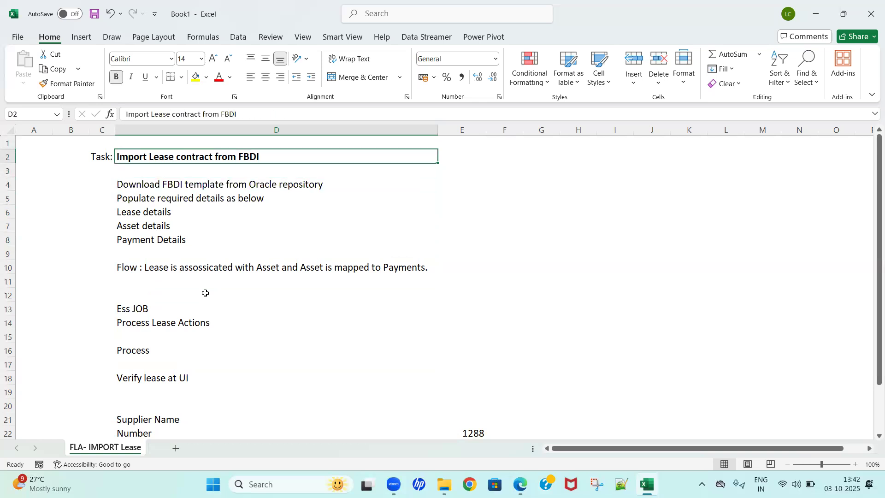
key(Down)
key(Up)
Step: Switch to the Oracle documentation in Edge and review the Expense Lease Contract Import page under Lease Accounting
key(alt+Tab)
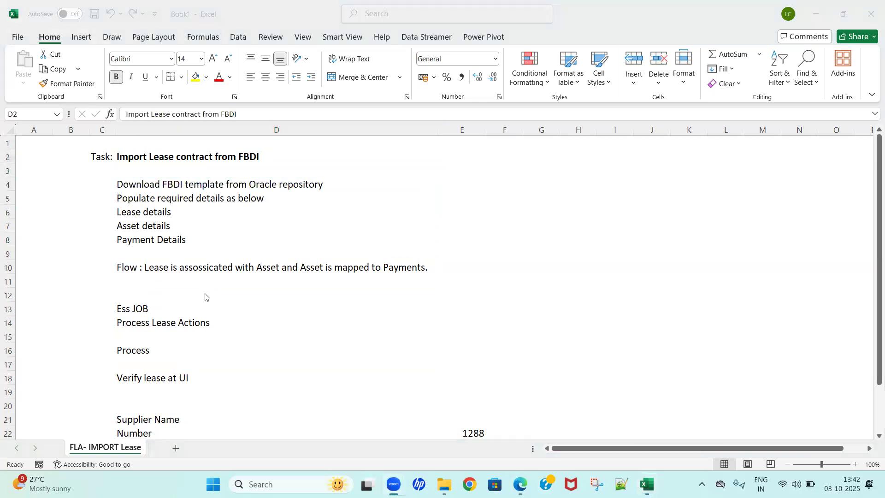
key(alt+Tab)
key(alt+Tab)
key(alt+Tab)
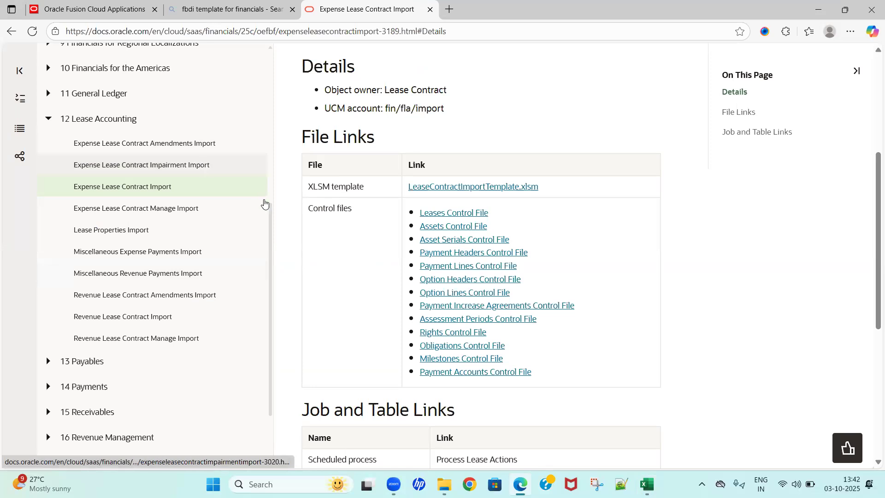
scroll(79, 223, up, 2)
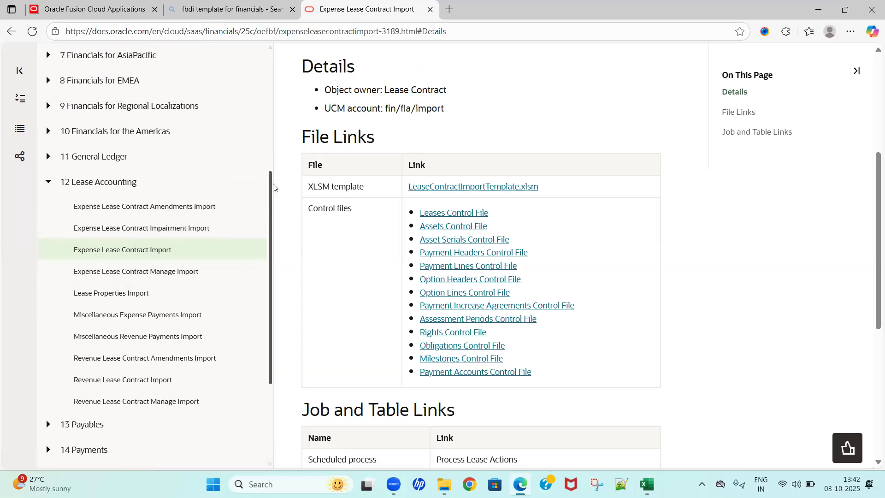
click(46, 206)
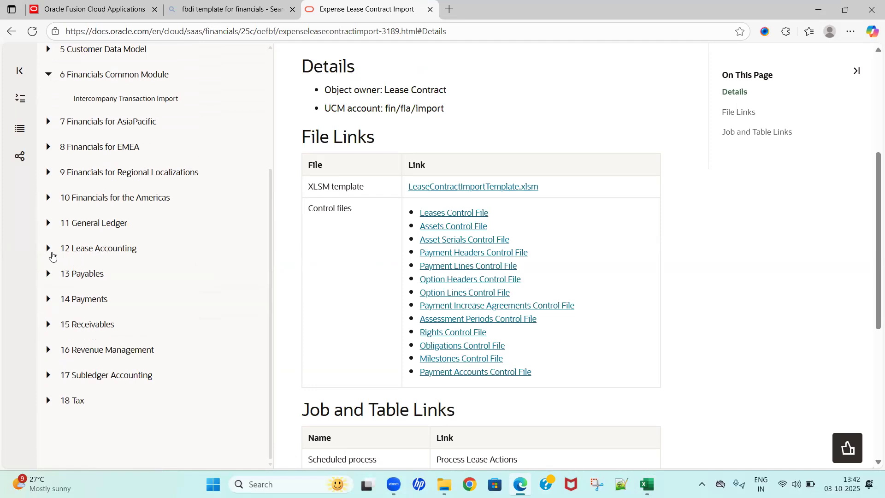
click(49, 249)
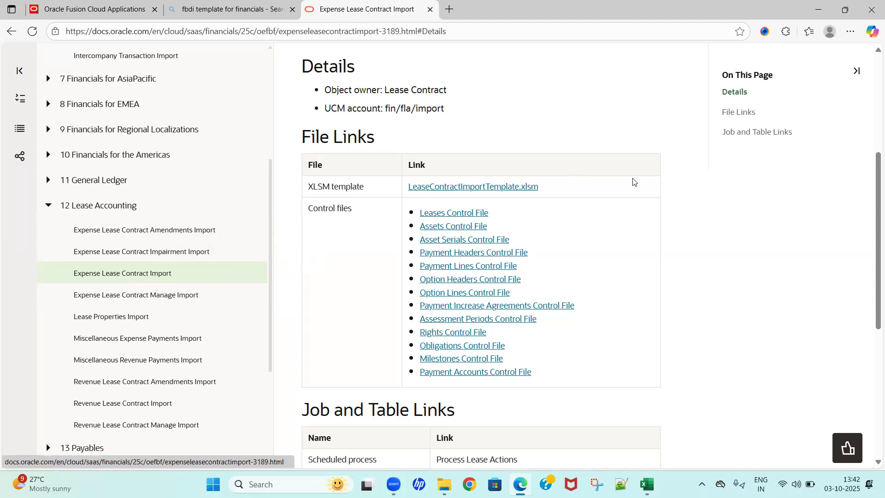
scroll(632, 181, up, 4)
scroll(632, 181, down, 2)
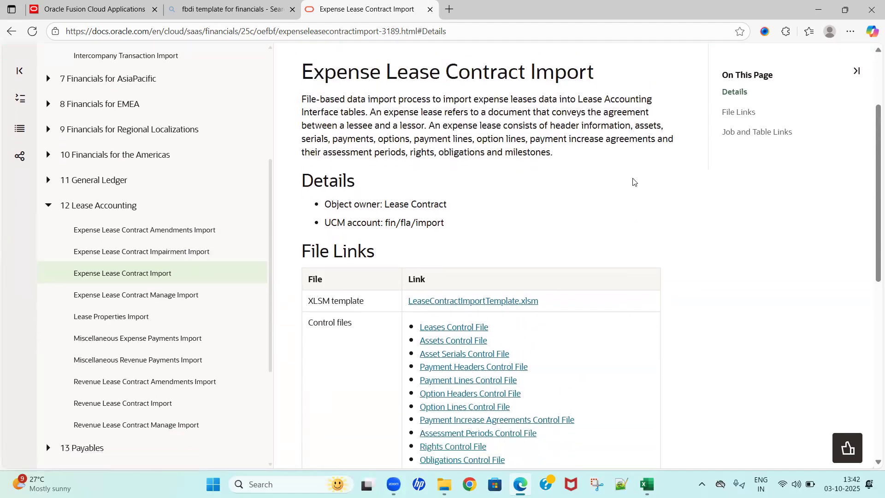
scroll(632, 182, up, 1)
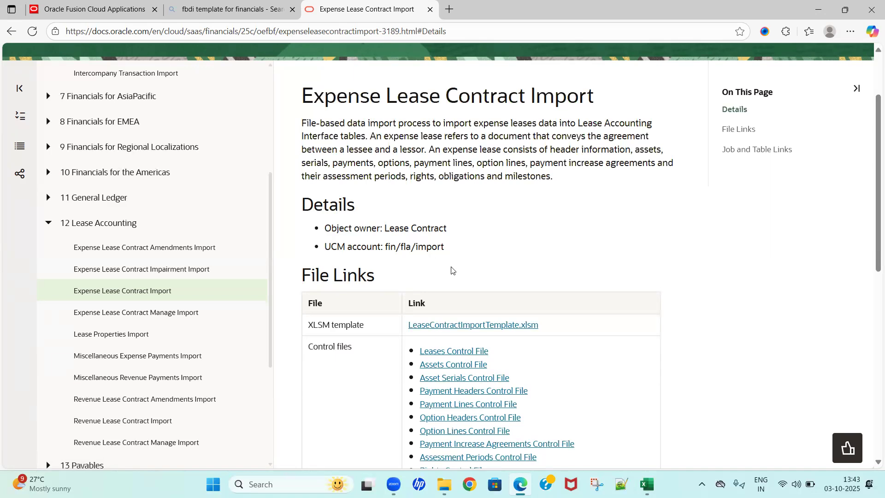
scroll(476, 275, down, 3)
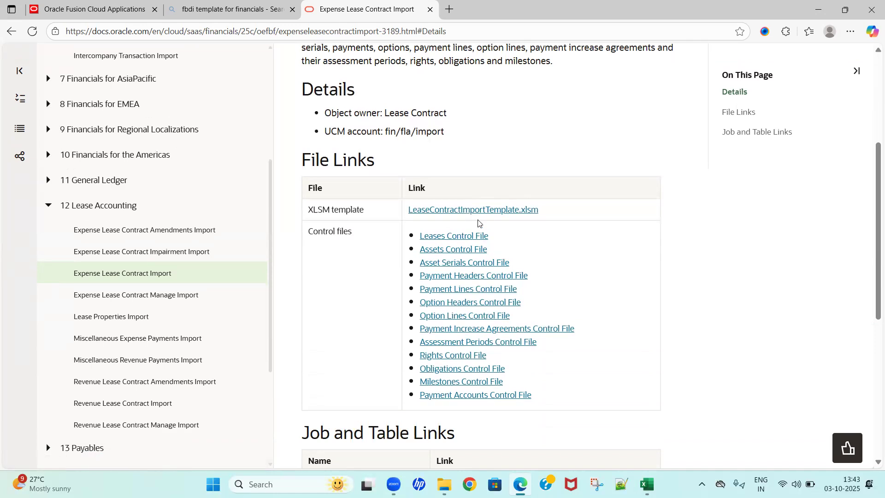
Step: Download LeaseContractImportTemplate.xlsm and open it from the Downloads folder in Excel with editing enabled, dismissing the macro security warning
click(497, 212)
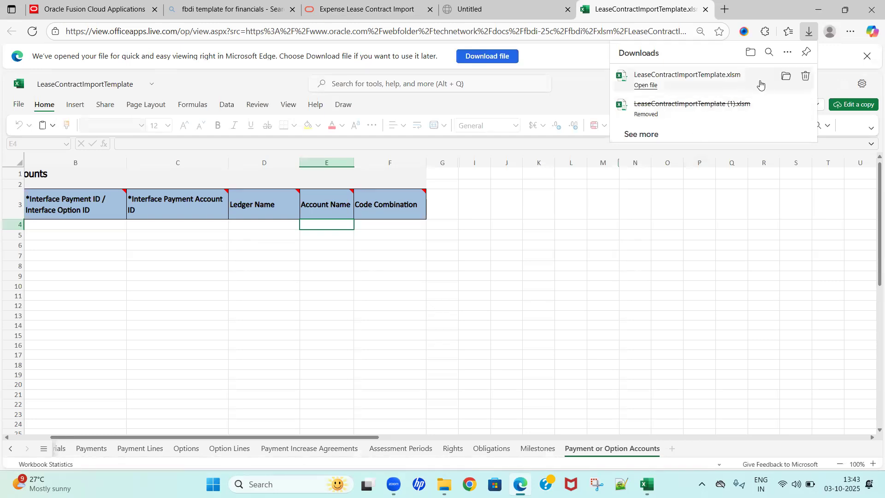
click(786, 76)
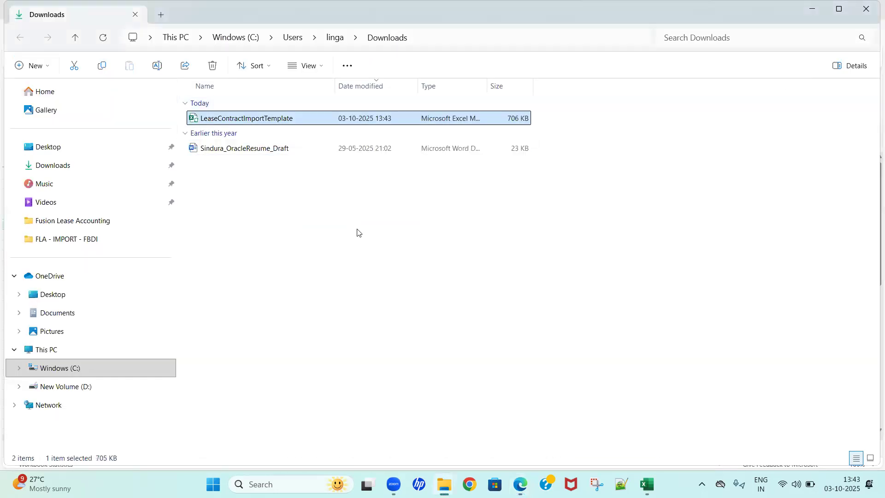
click(358, 232)
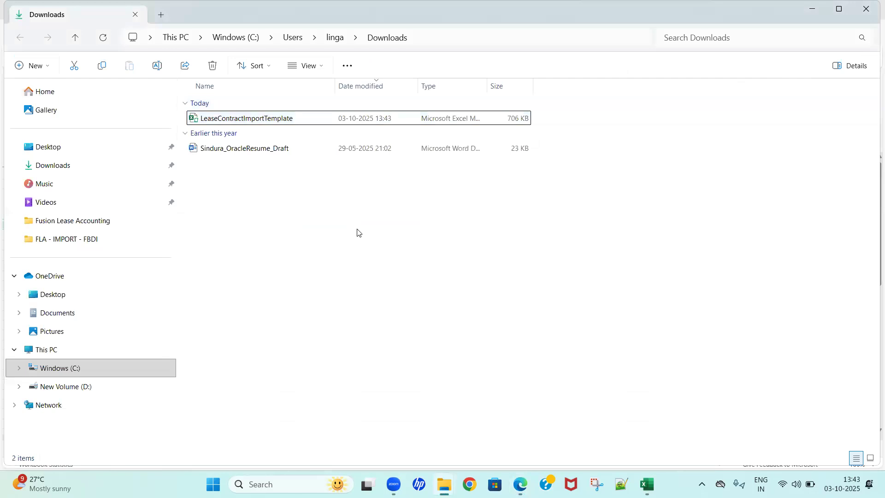
double_click(266, 120)
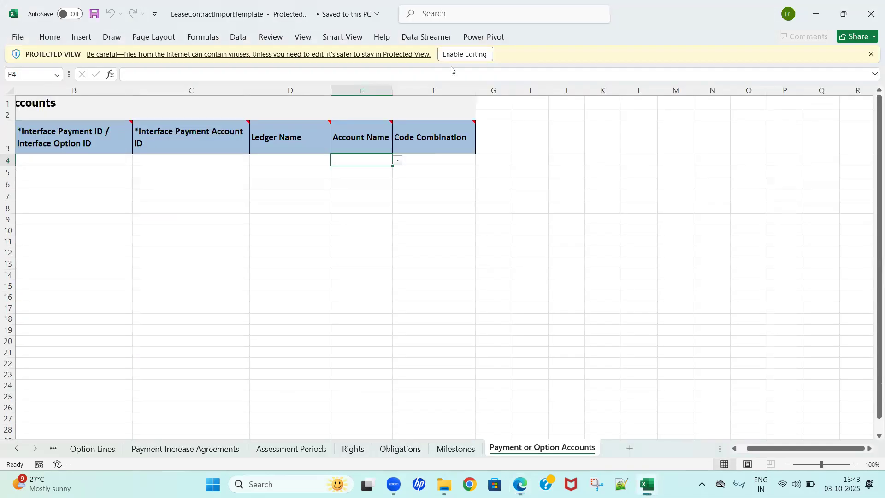
click(449, 55)
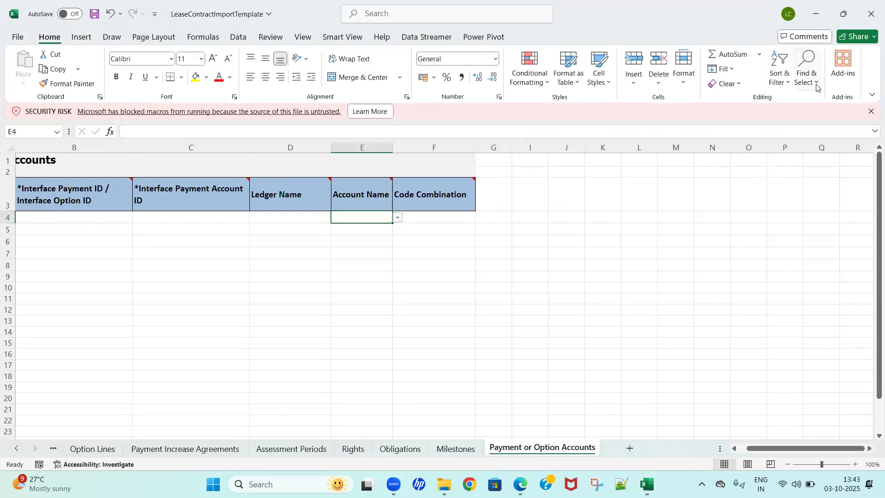
click(870, 112)
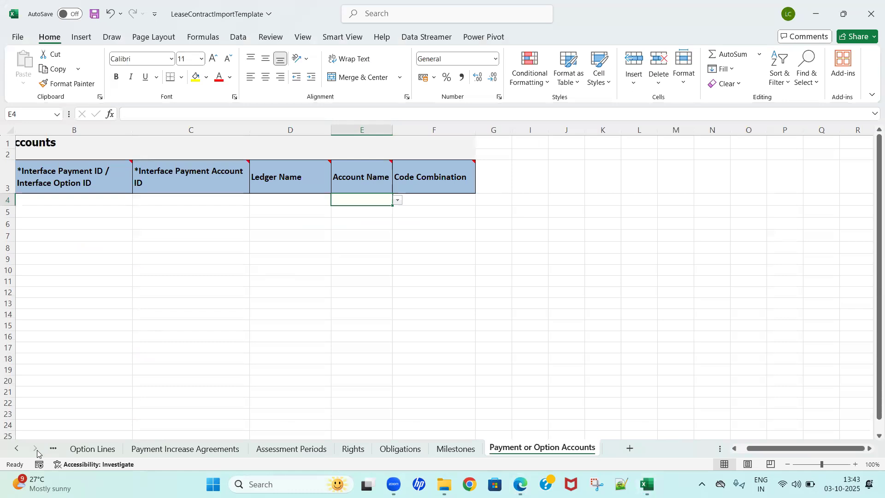
Step: Go to the Instructions and CSV Generation worksheet and read its overview and table data preparation instructions
click(19, 450)
click(80, 393)
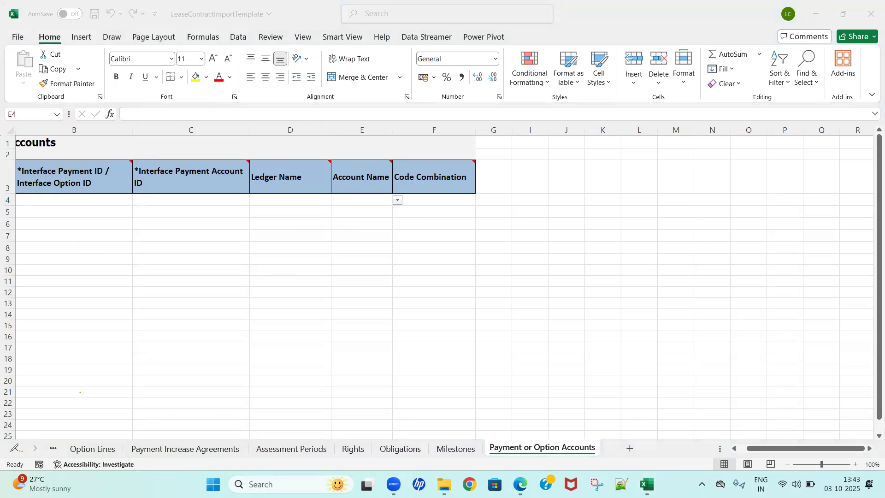
click(80, 416)
key(Left)
key(Left)
key(Left)
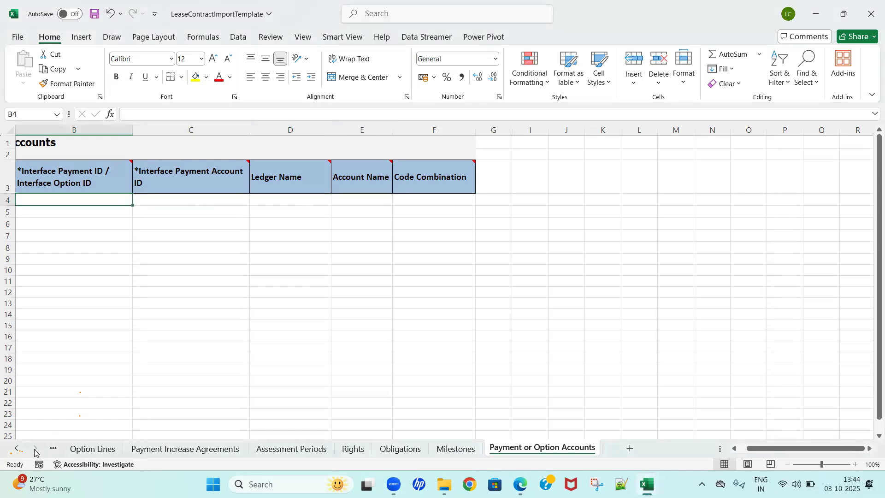
scroll(35, 451, up, 7)
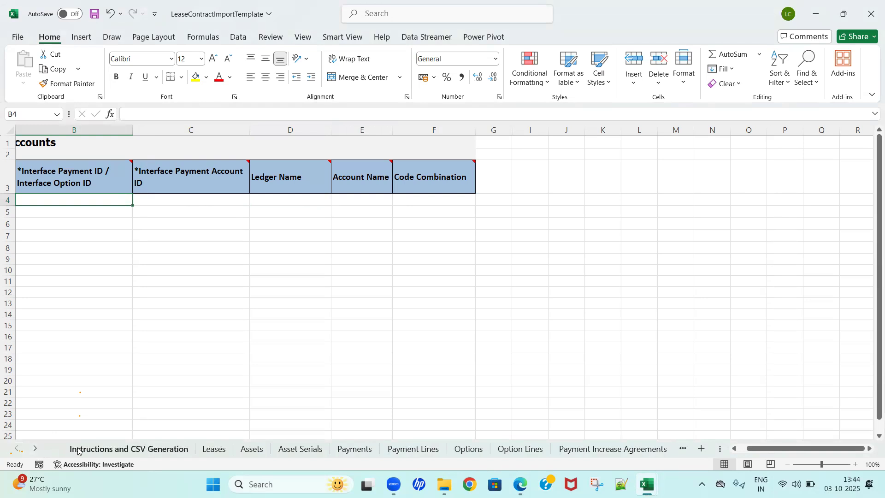
click(94, 449)
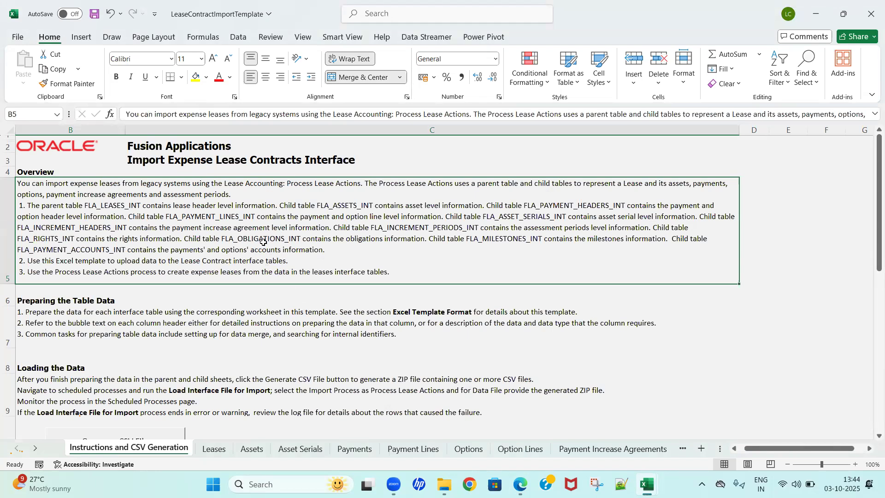
click(317, 319)
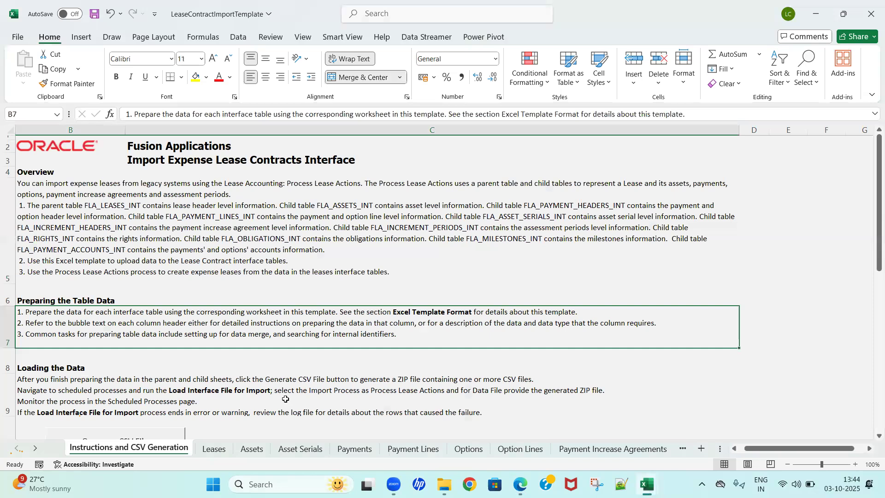
Step: Open the Leases worksheet and examine its Interface Lease ID, Business Unit Name and Legal Entity Name column headers
click(215, 450)
click(146, 261)
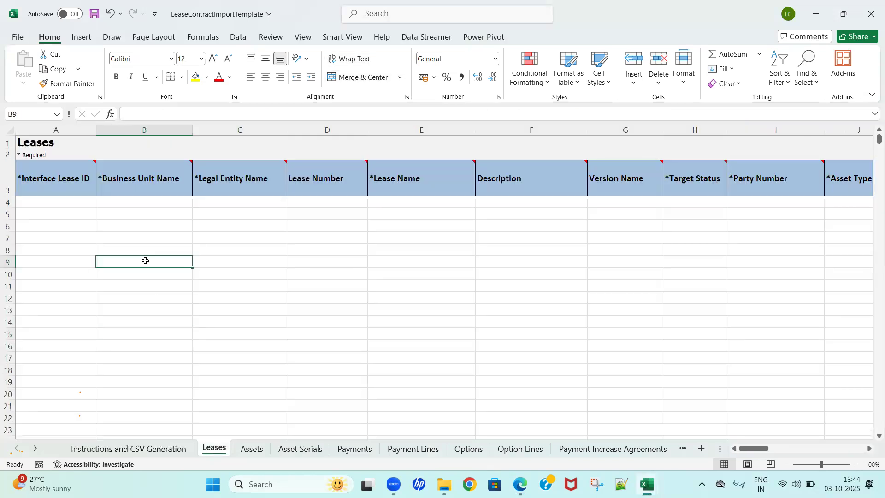
key(Up)
key(Up)
key(Up)
key(Up)
key(Up)
key(Up)
key(Up)
key(Up)
key(Down)
key(Down)
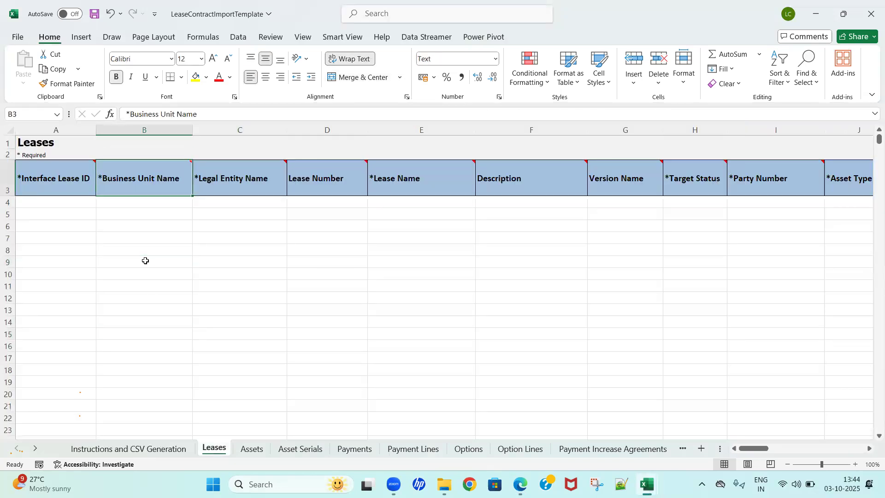
key(Left)
key(Right)
key(Right)
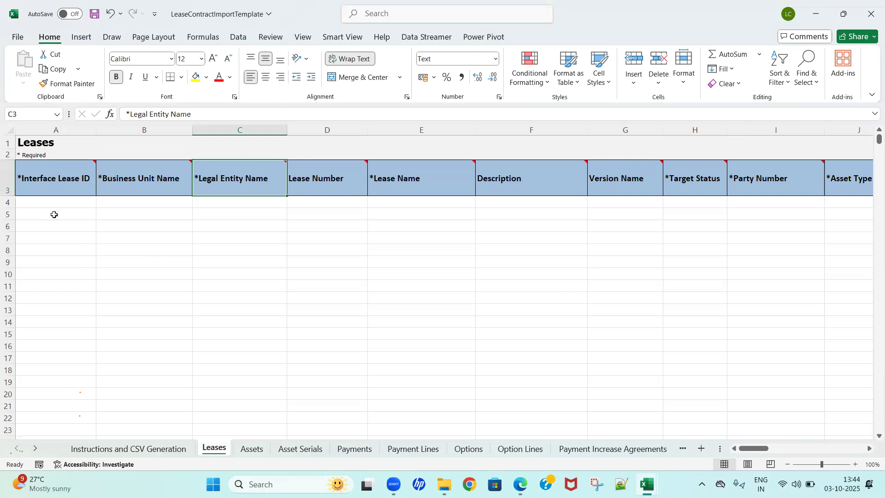
Step: Check the Interface Lease ID column's note on the Leases sheet and enter 3102025 as the lease ID in row 4
click(62, 185)
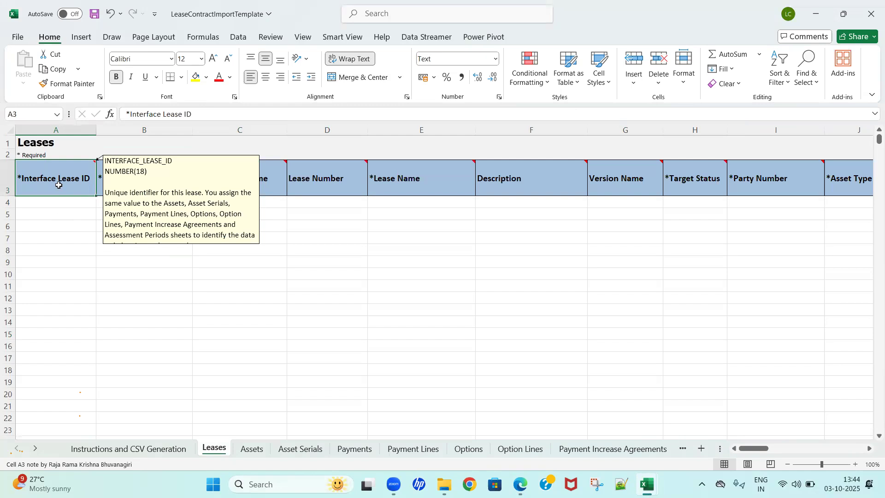
click(77, 240)
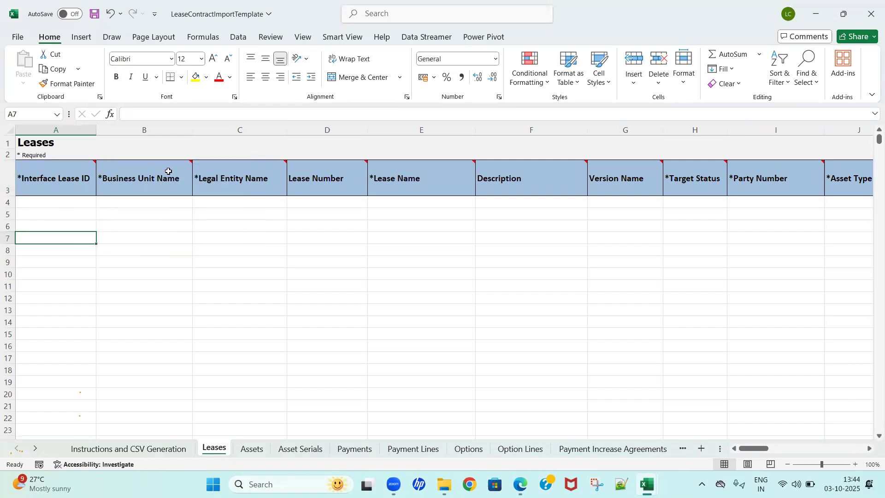
mouse_move(91, 168)
click(134, 205)
click(71, 211)
key(Up)
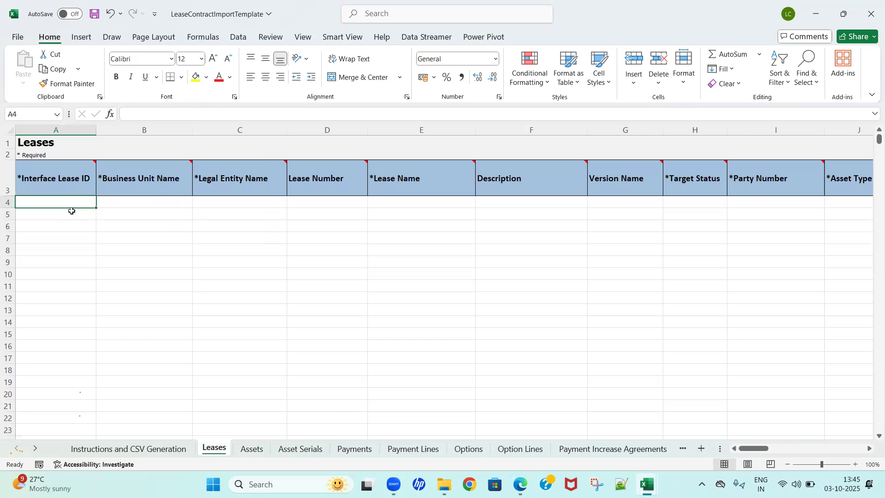
text(03102025)
key(Tab)
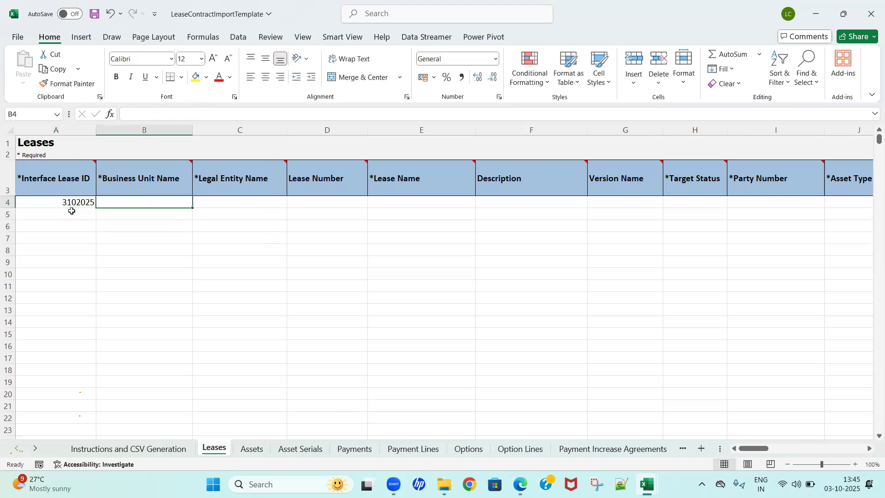
Step: Enter US1 Business Unit as the Business Unit Name and US1 Legal Entity as the Legal Entity Name in row 4
text(US1)
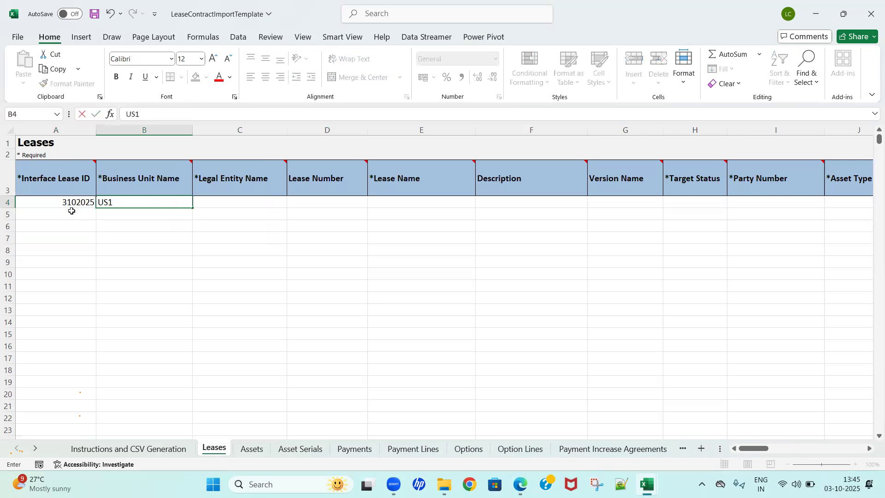
text( Business Unit)
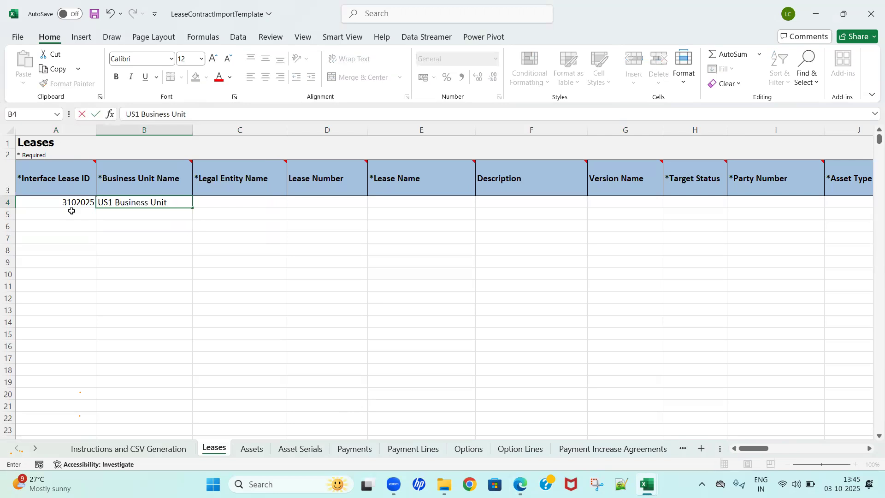
key(Tab)
text(US1)
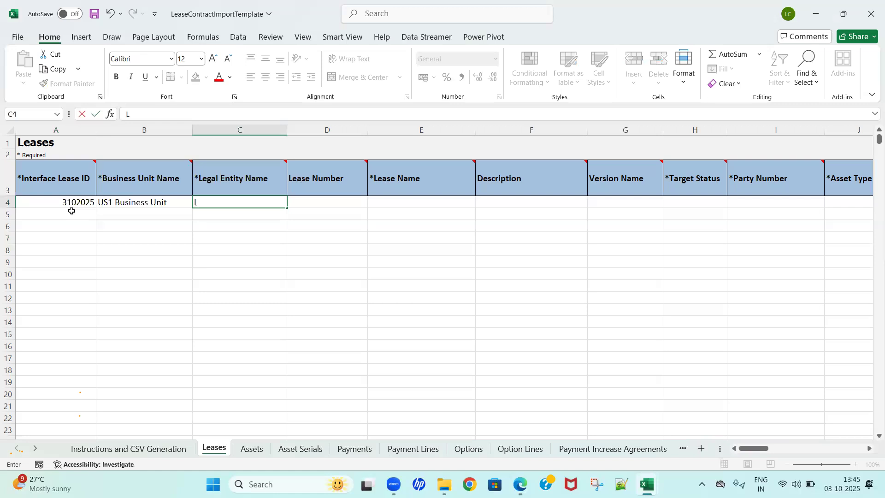
text( le)
key(BackSpace)
key(BackSpace)
text(Legl)
key(BackSpace)
text(al Engtiry)
key(BackSpace)
key(BackSpace)
key(BackSpace)
key(BackSpace)
key(BackSpace)
text(tity)
key(Tab)
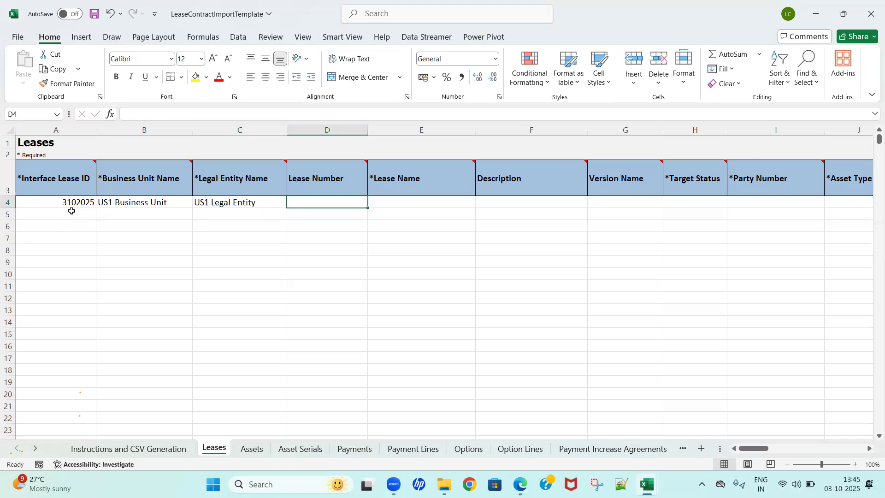
Step: Leave Lease Number blank, enter OCTFLA001 as the Lease Name, and copy it into the Description
key(Tab)
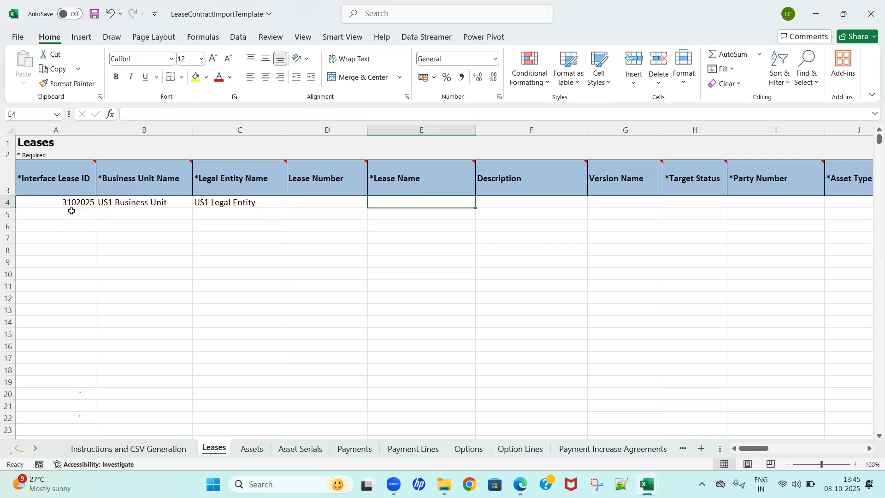
text(OCG)
key(BackSpace)
text(T)
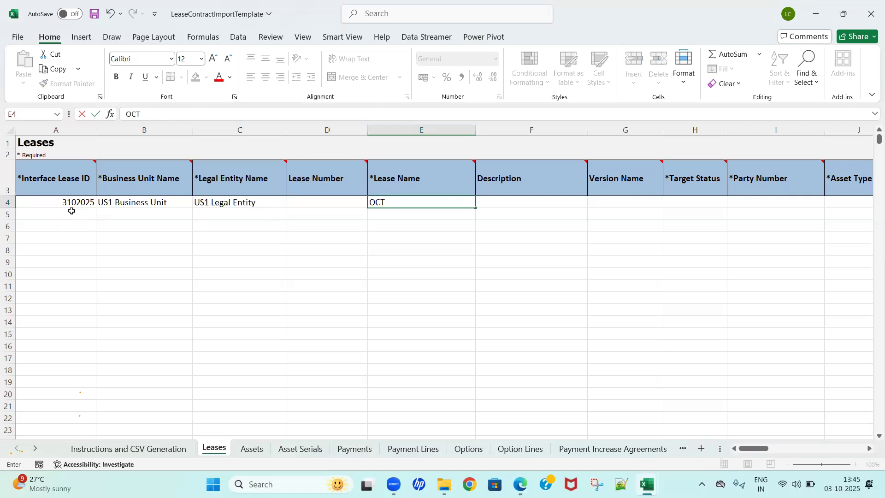
text(FLA001)
key(Tab)
key(Left)
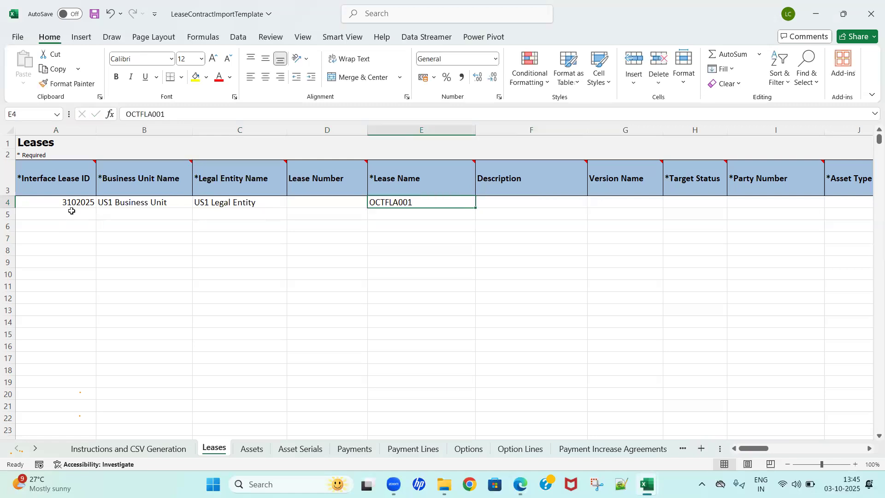
key(ctrl+c)
key(Right)
key(ctrl+v)
key(Right)
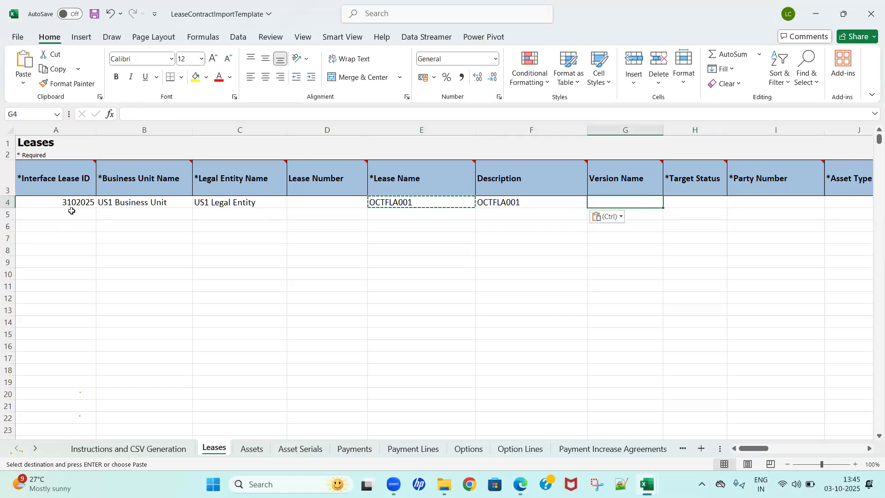
Step: Set the lease's Version Name to 1 and its Target Status to DRAFT
text(1)
key(Tab)
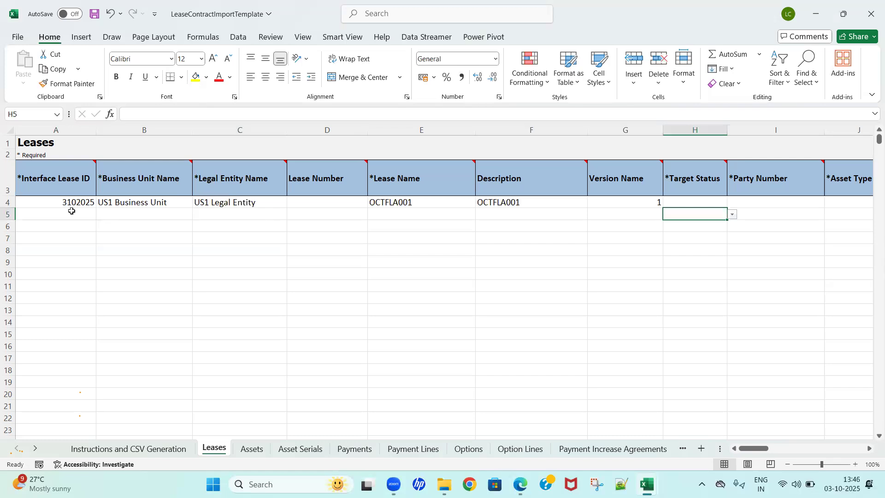
key(alt+Down)
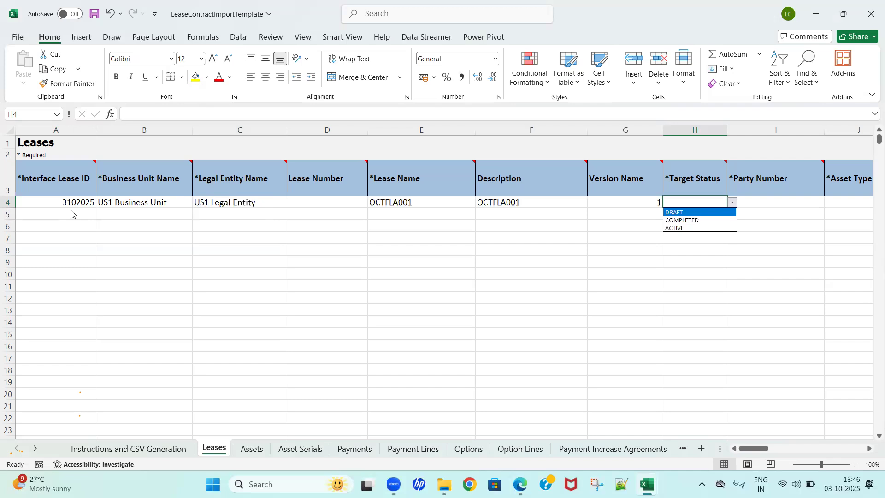
key(Return)
key(Tab)
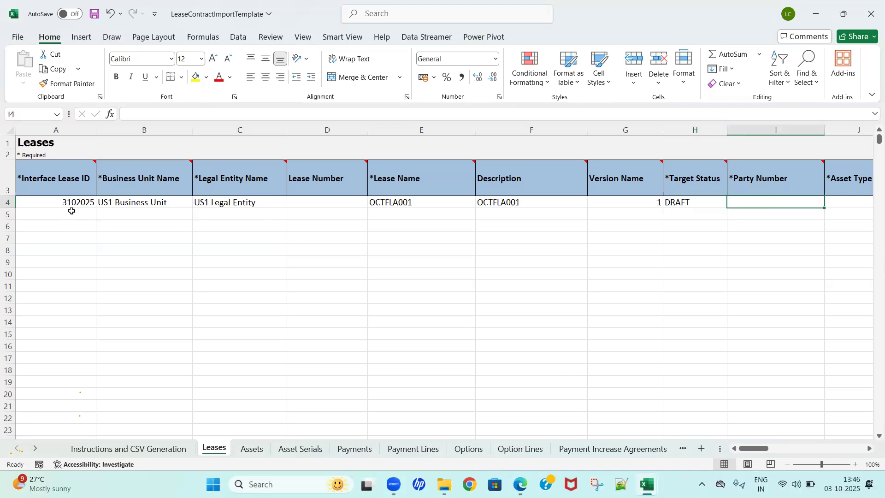
Step: Look up the supplier number in the FLA- IMPORT Lease notes workbook and enter it as the lease's Party Number in the template
key(Tab)
key(shift+Tab)
key(Tab)
key(shift+Tab)
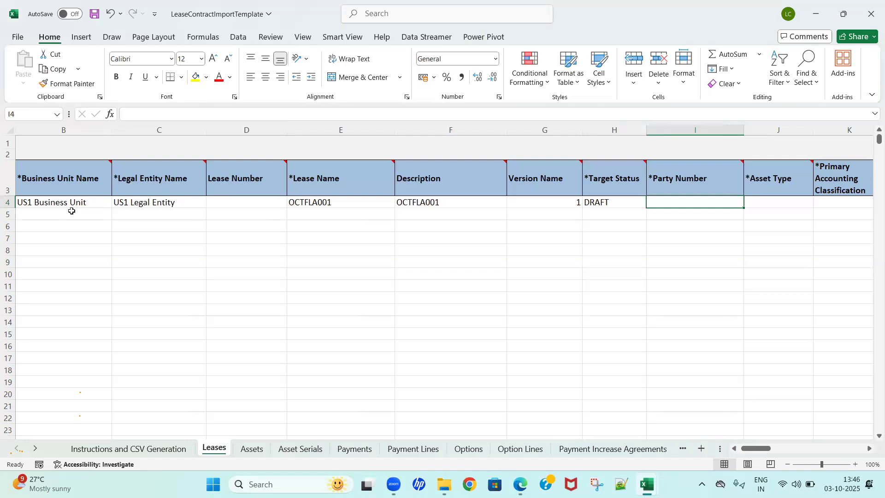
key(alt+Tab)
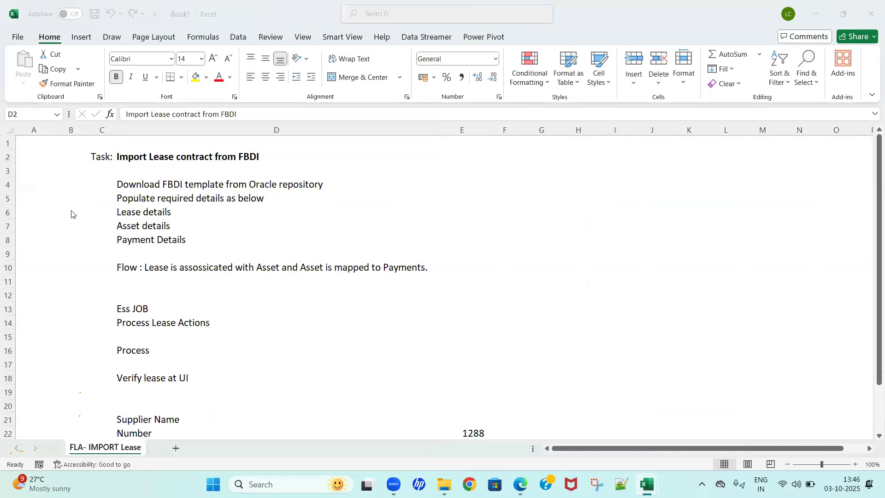
key(alt+Tab)
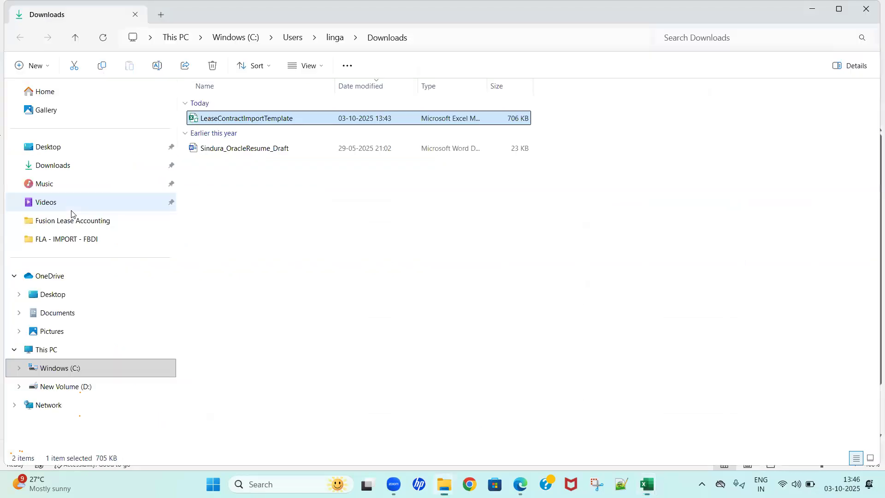
key(alt+Tab)
key(Tab)
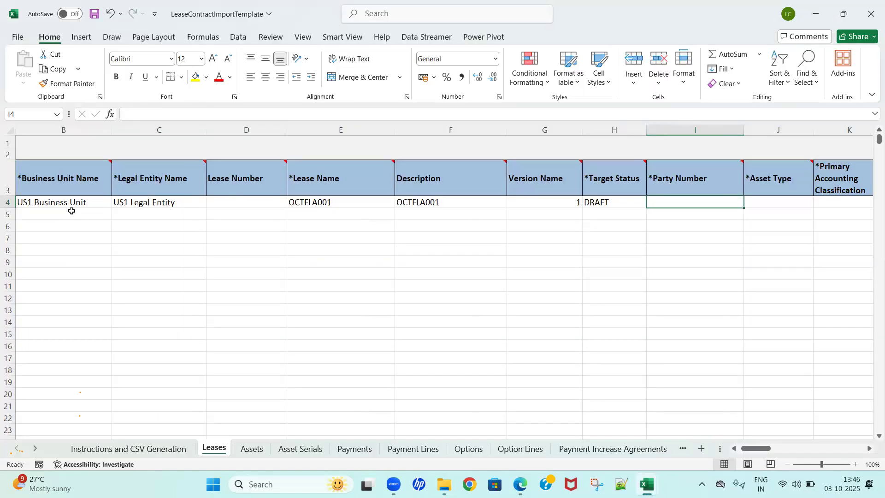
text(1258)
key(BackSpace)
key(BackSpace)
text(88)
key(Tab)
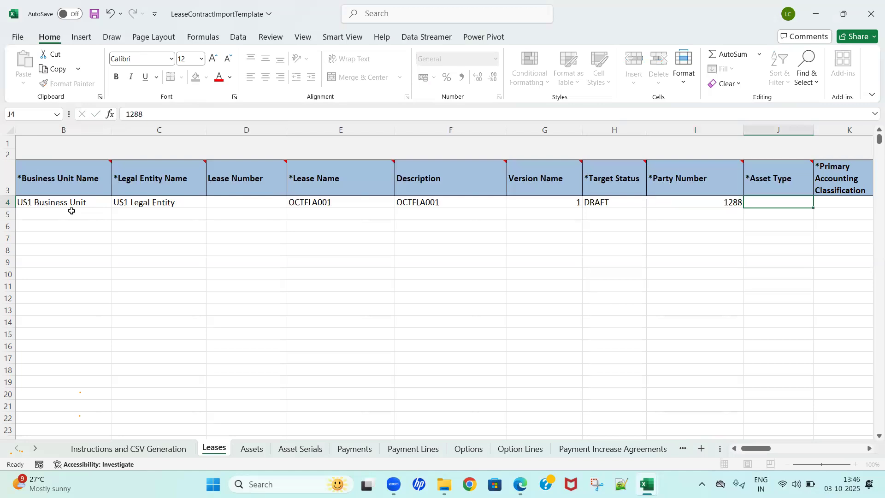
Step: Set the lease's Asset Type to EQUIPMENT
key(Right)
key(Left)
key(alt+Down)
key(Down)
key(Up)
key(Down)
key(Up)
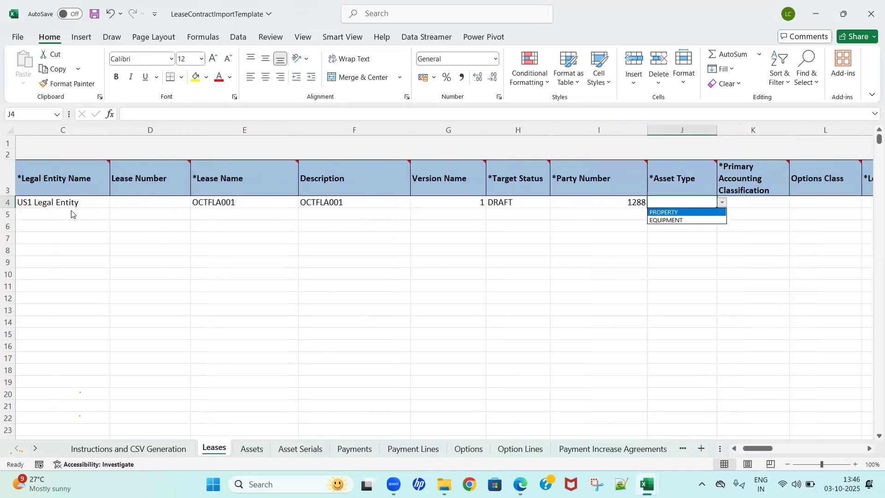
key(Down)
key(Up)
key(Down)
key(Return)
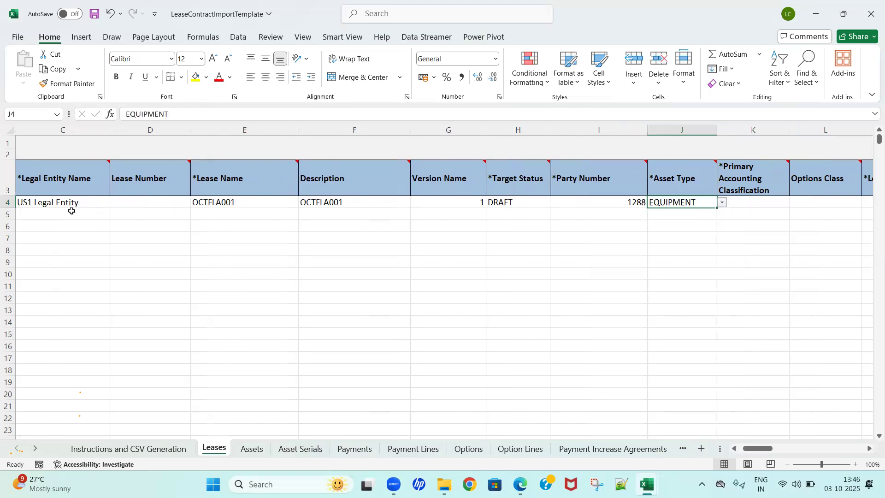
Step: Set the lease's Primary Accounting Classification to OPERATING
key(Right)
key(Right)
key(Left)
key(Right)
key(Left)
key(alt+Down)
key(Down)
key(Up)
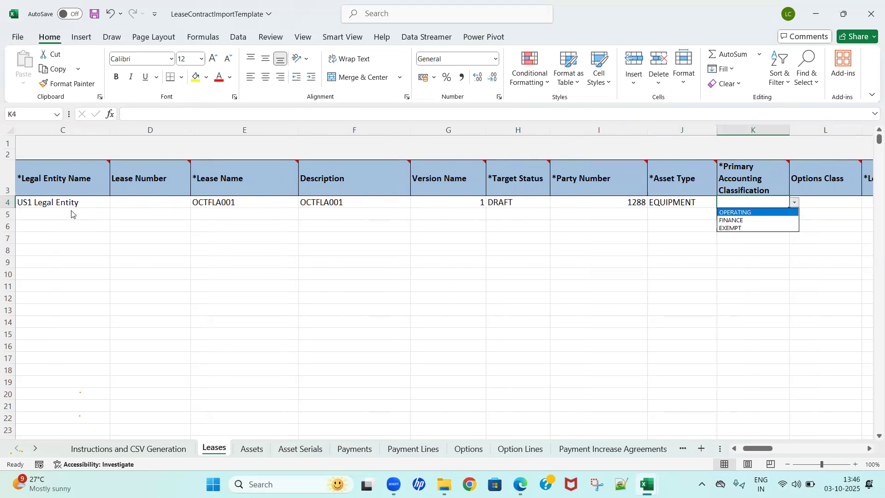
key(Down)
key(Down)
key(Up)
key(Up)
key(Down)
key(Up)
key(Return)
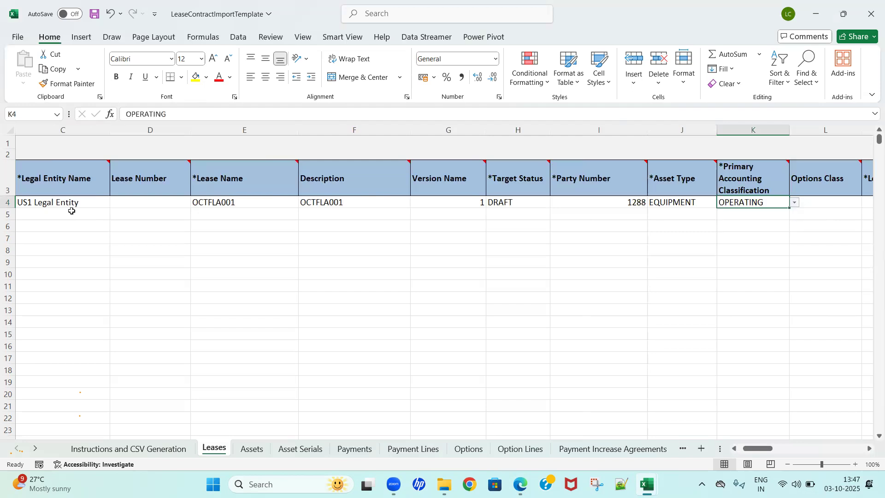
Step: Review the available Options Class values for the lease without choosing one
key(Right)
key(Right)
key(Right)
key(Left)
key(Left)
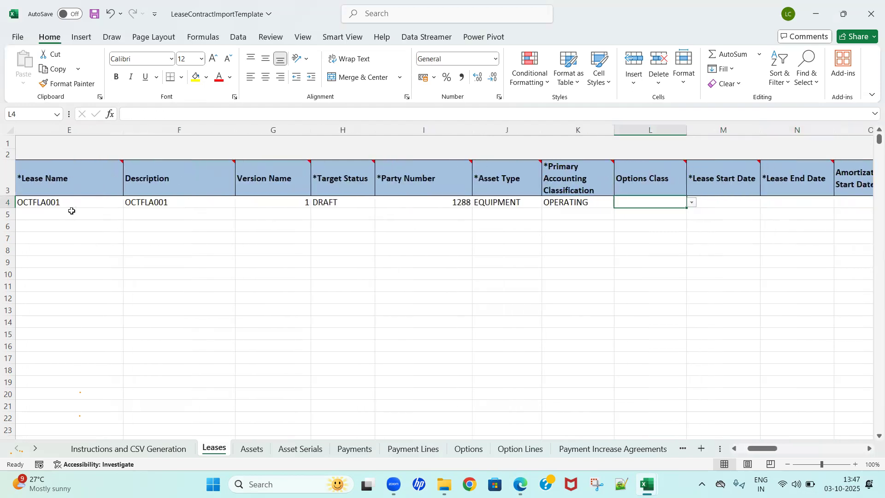
key(alt+Down)
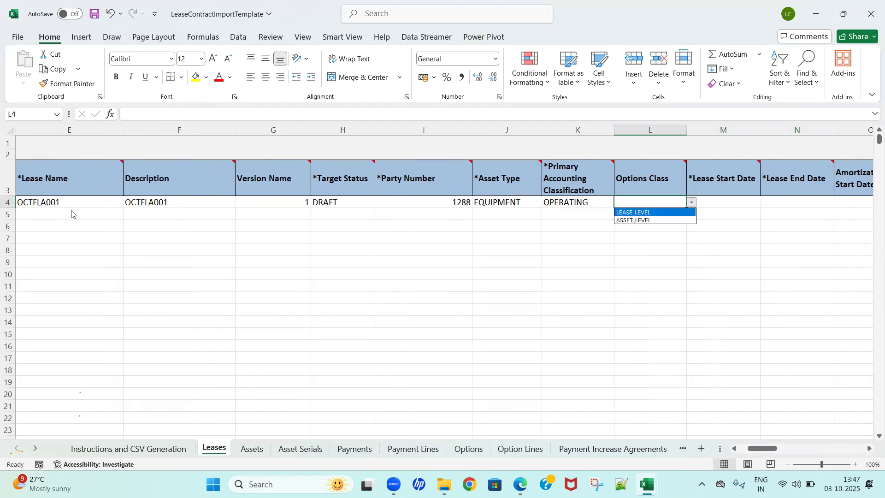
key(Escape)
key(Right)
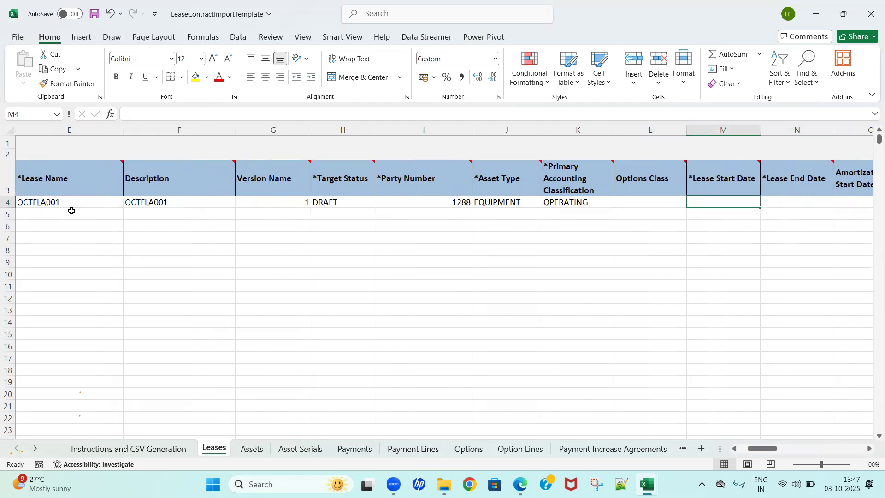
Step: Check the Lease Start Date column's note and enter 01-01-2025 as the lease's start date
key(Right)
key(Left)
key(Right)
key(Left)
mouse_move(754, 168)
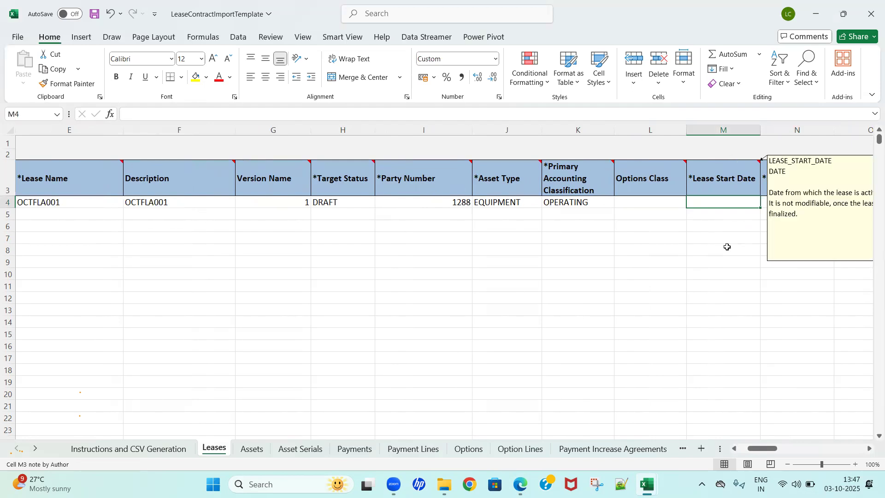
text(20)
key(Escape)
text(01-01-2025)
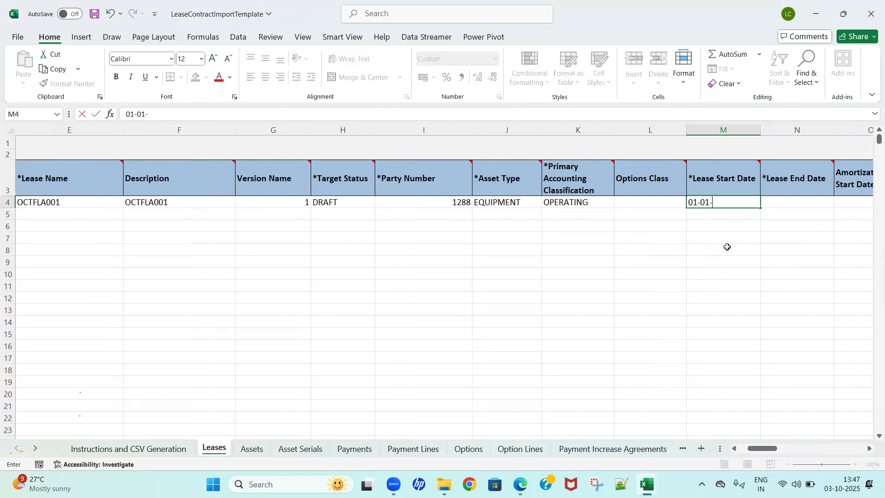
key(Tab)
key(shift+Tab)
key(Tab)
key(Tab)
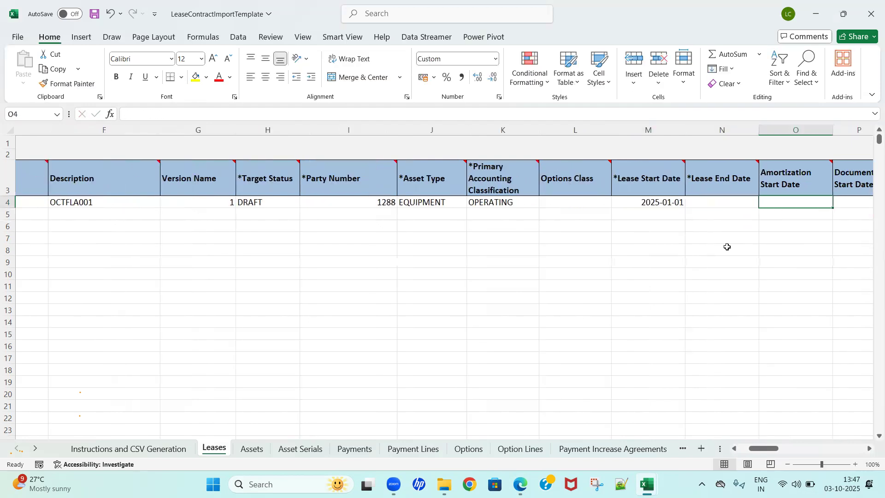
Step: Enter 31-12-2025 as the Lease End Date in row 4
key(shift+Tab)
text(0)
key(BackSpace)
text(31-12-20)
key(BackSpace)
key(BackSpace)
key(BackSpace)
text(-2025)
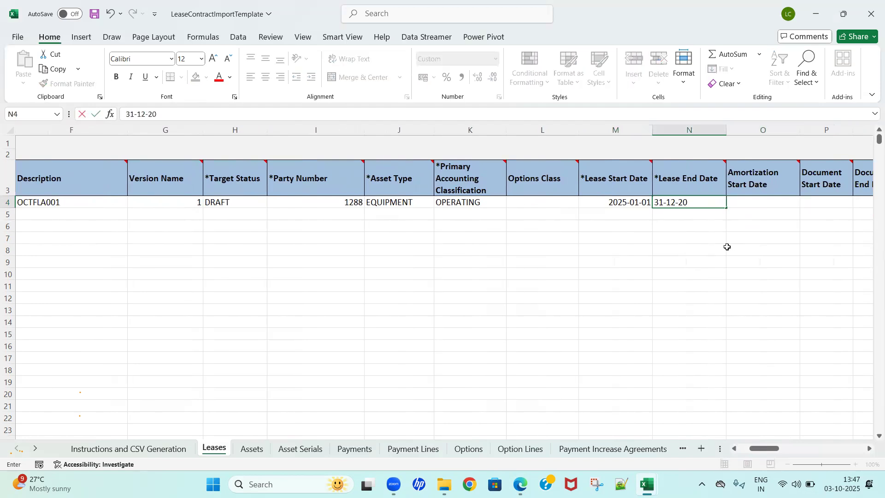
key(Tab)
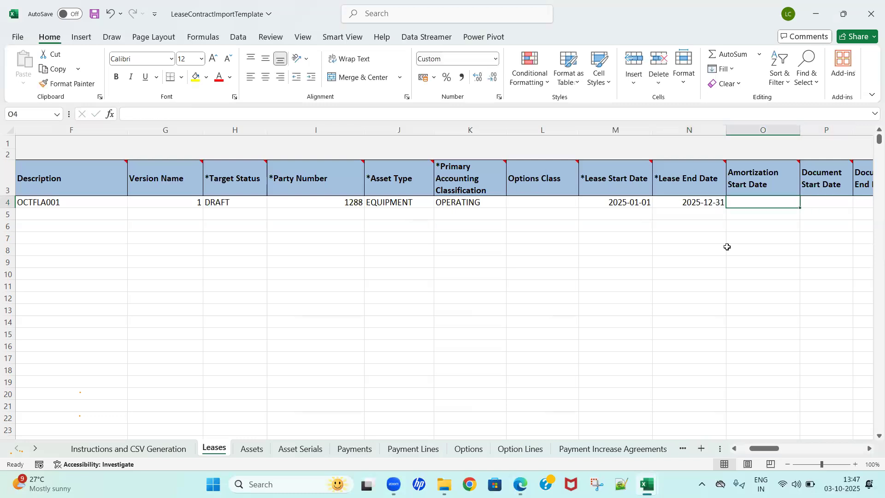
Step: Copy the lease start date 2025-01-01 into the Amortization Start Date and Document Start Date cells of row 4
key(Right)
key(Left)
key(Left)
key(Left)
key(shift+Right)
key(ctrl+c)
key(Right)
key(Right)
key(Right)
key(Left)
key(Escape)
key(Left)
key(Left)
key(ctrl+c)
key(Right)
key(ctrl+c)
key(Right)
key(Right)
key(Left)
key(Return)
Step: Copy the lease end date 2025-12-31 into the Document End Date cell of row 4
key(Right)
key(Right)
key(Right)
key(Left)
key(Left)
key(Left)
key(Left)
key(Left)
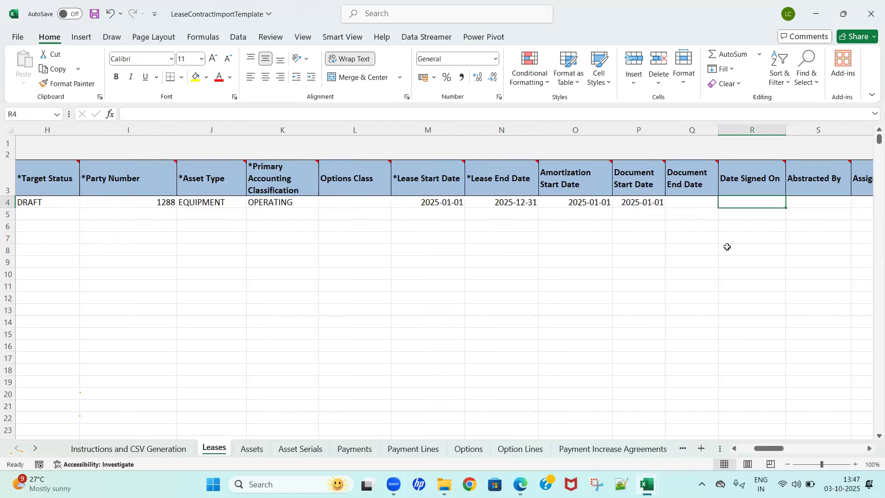
key(ctrl+c)
key(Right)
key(Right)
key(Right)
key(Return)
key(Right)
key(Right)
key(Left)
key(Left)
key(Right)
key(Right)
key(Left)
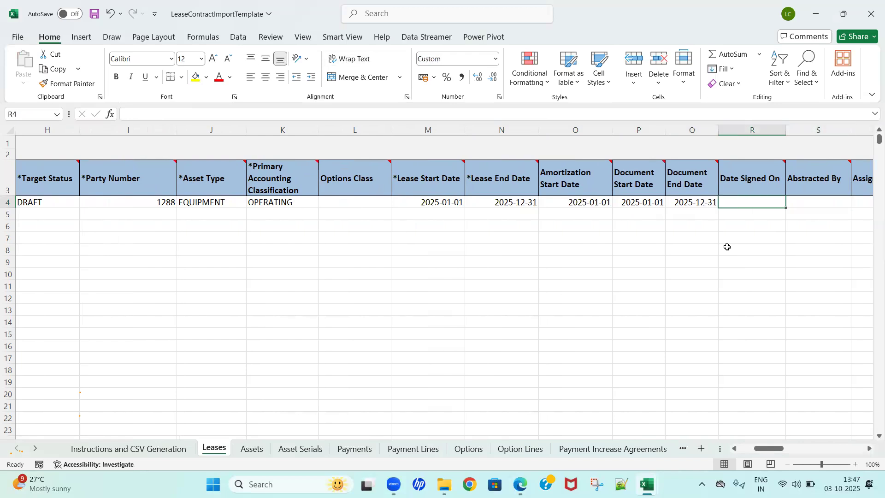
key(Left)
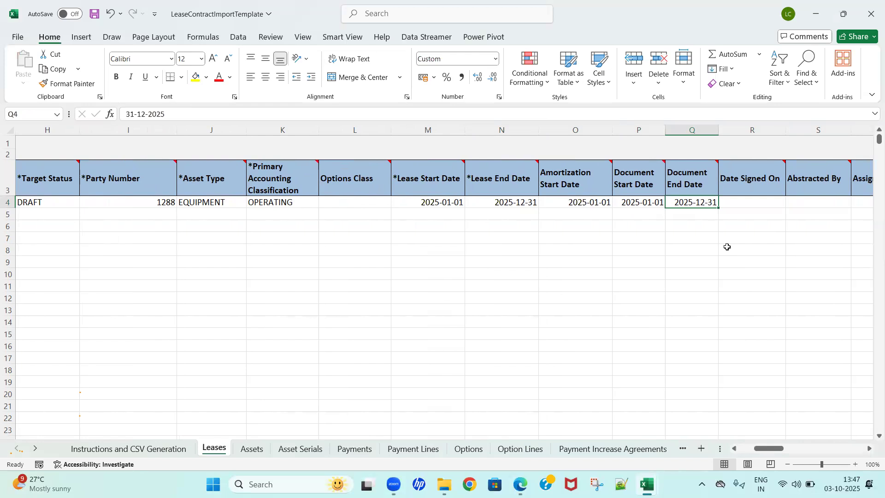
Step: Copy the lease start date 2025-01-01 into the Date Signed On cell of row 4
key(Left)
key(Left)
key(Left)
key(Left)
key(ctrl+c)
key(Right)
key(Right)
key(Right)
key(Right)
key(Right)
key(Right)
key(Left)
key(Return)
Step: Copy 3 YEAR COF from the task notes workbook into the Discount Rate Index cell of row 4
key(Right)
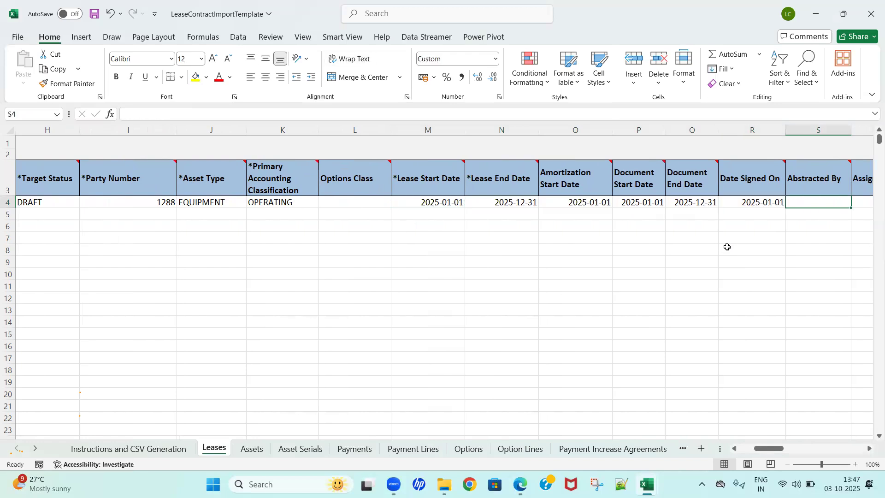
key(Right)
key(Right)
key(Right)
key(Right)
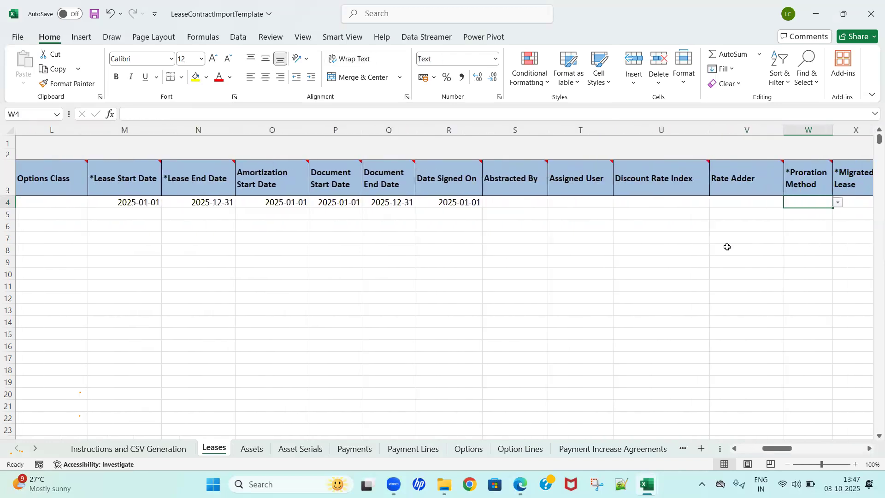
key(Right)
key(Left)
key(Left)
key(Left)
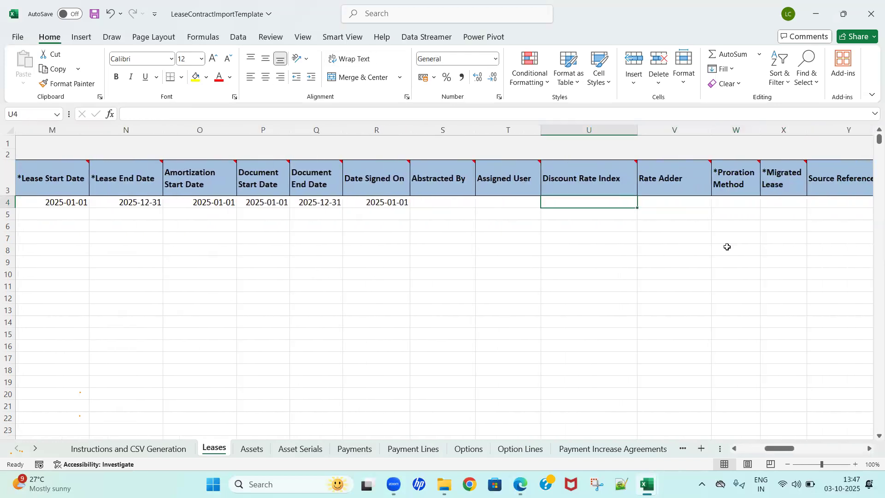
key(alt+Tab)
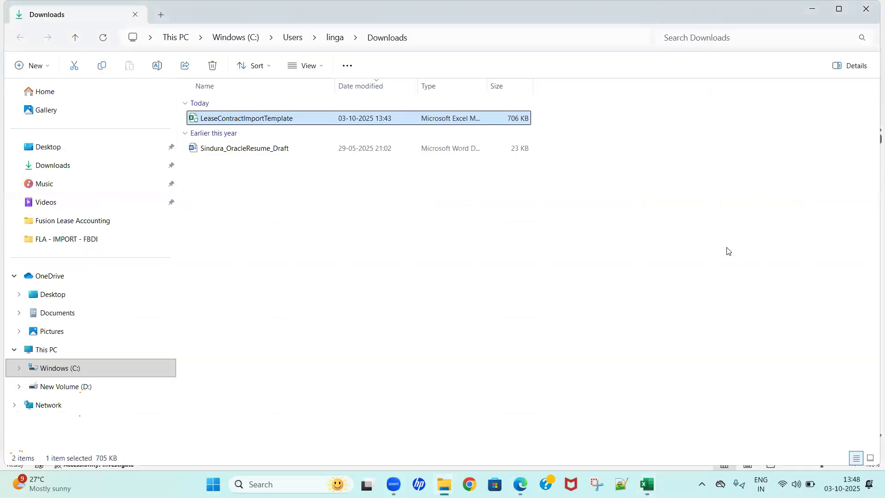
key(alt+Tab)
key(Tab)
key(Down)
key(Down)
key(Down)
key(Down)
key(Down)
key(Down)
key(Down)
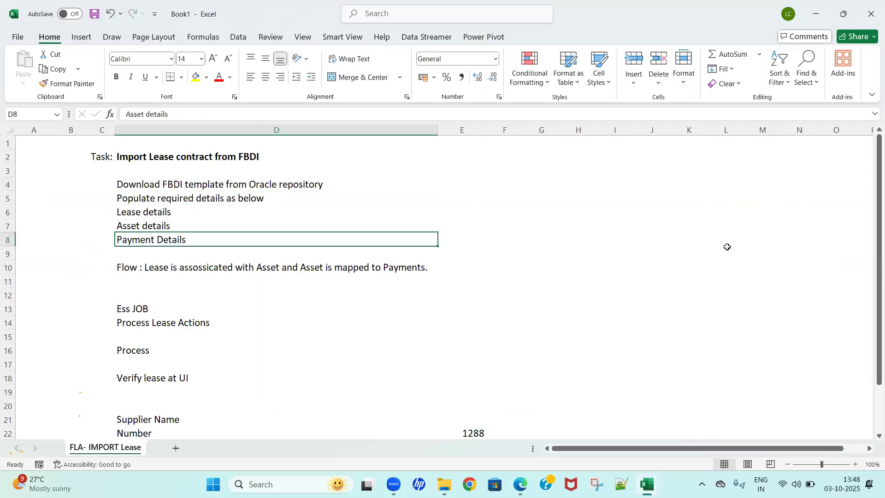
key(Down)
key(Down)
key(Down)
key(Down)
key(Down)
key(Down)
key(Down)
key(Down)
key(Down)
key(Down)
key(Down)
key(Down)
key(Down)
key(Down)
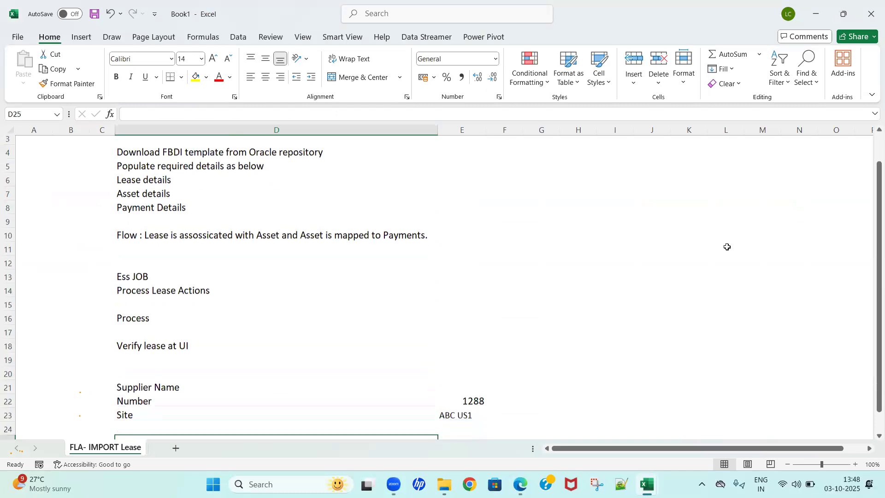
key(Right)
key(Up)
key(ctrl+c)
key(alt+Tab)
key(Tab)
key(ctrl+v)
key(Right)
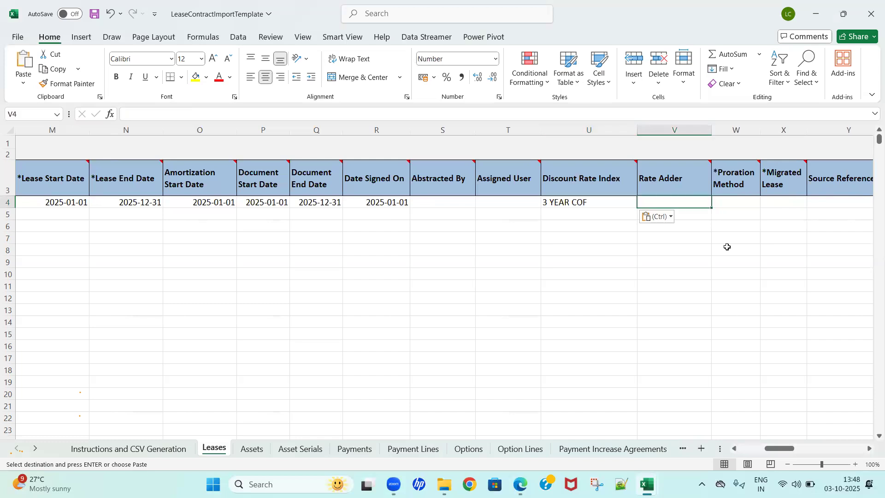
key(Escape)
Step: Set the Proration Method in row 4 to DAYS_PER_MONTH
key(Right)
key(alt+Down)
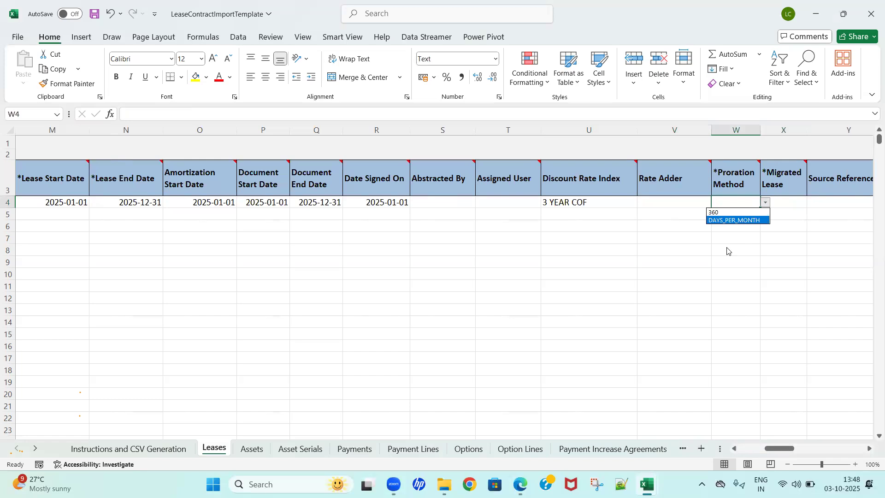
key(Return)
key(Right)
key(Left)
Step: Set the Migrated Lease field in row 4 to N
key(Right)
key(Right)
key(Right)
key(Right)
key(Left)
key(Left)
key(Left)
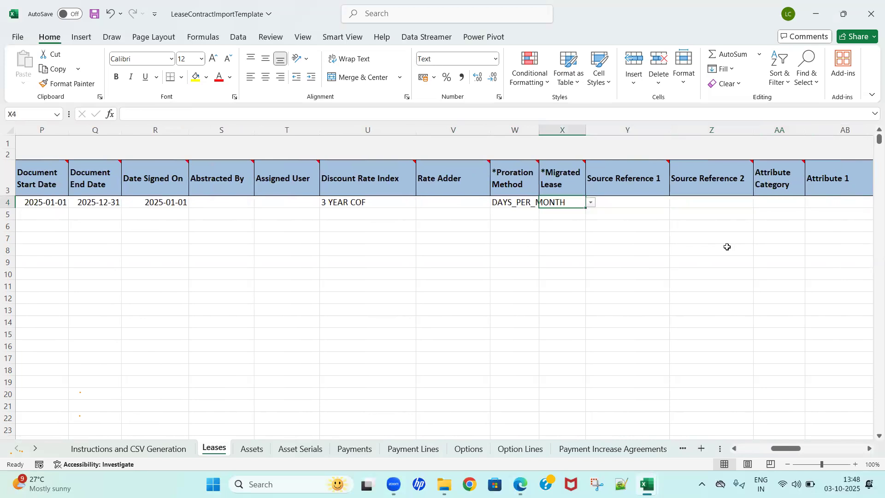
key(Right)
key(Left)
key(Down)
key(Up)
key(Down)
key(Up)
key(alt+Down)
key(Down)
key(Up)
key(Down)
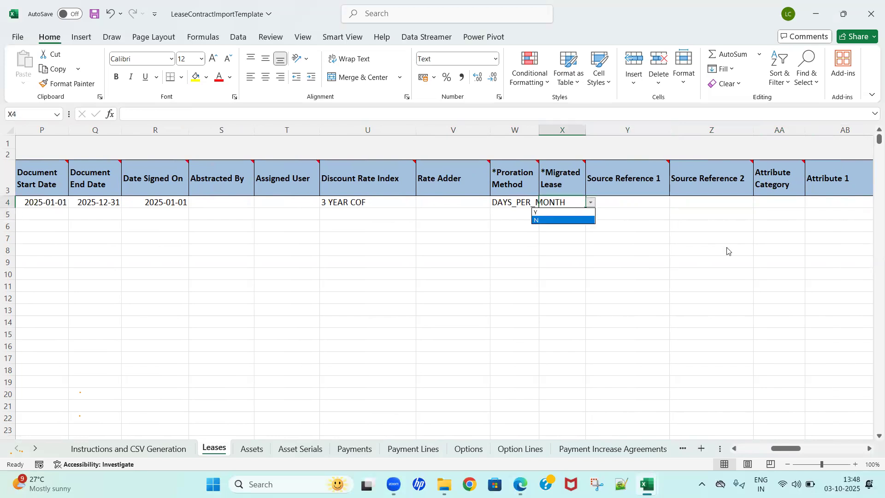
key(Return)
Step: Review the remaining Leases columns, from Source Reference 1 through the attribute fields, for required entries
key(Right)
key(Right)
key(Right)
key(Right)
key(Right)
key(Right)
key(Right)
key(Right)
key(Right)
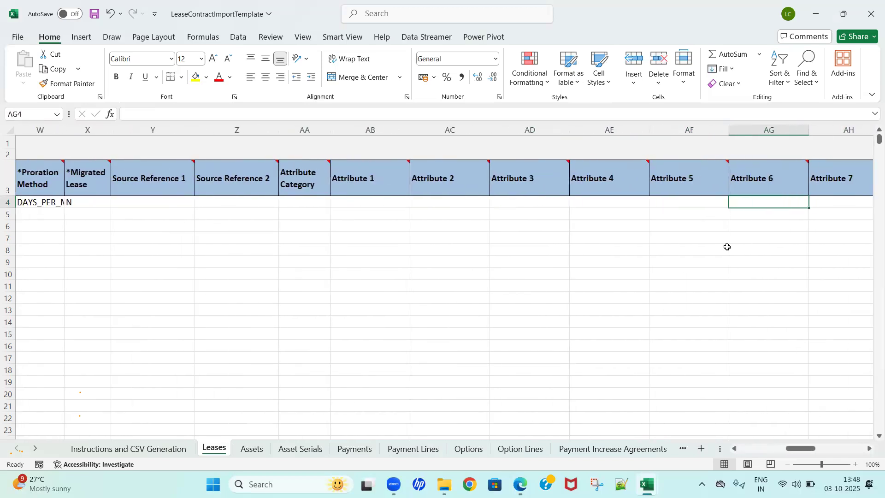
key(Right)
key(Right)
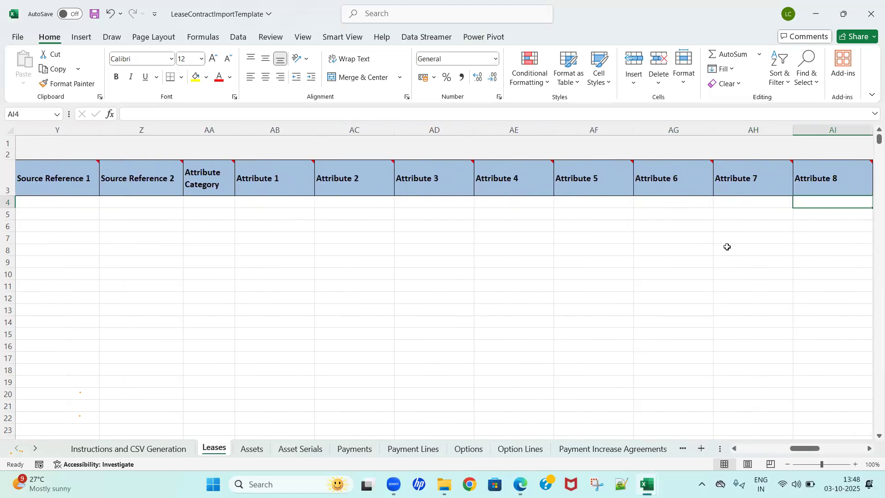
key(Left)
key(Right)
key(Right)
key(Right)
key(Right)
key(Right)
key(ctrl+Left)
key(Left)
key(ctrl+Left)
key(ctrl+Left)
key(ctrl+Left)
key(ctrl+Left)
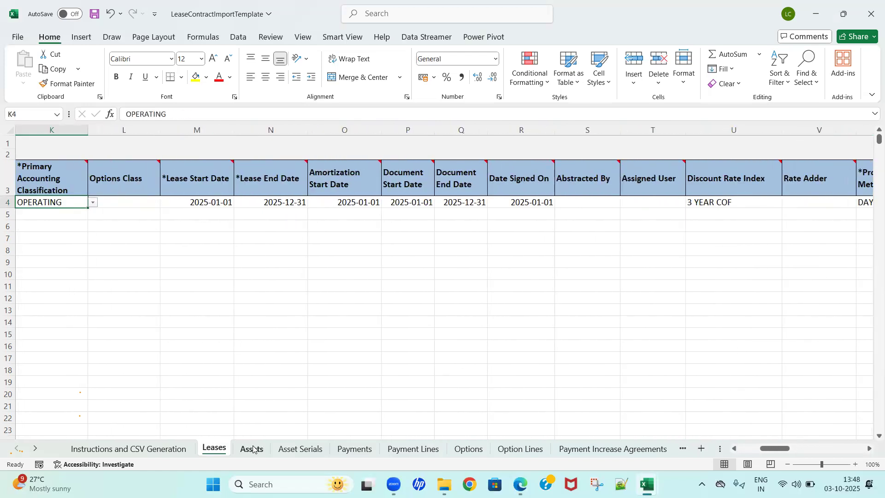
Step: Copy the Interface Lease ID value from row 4 of the Leases sheet
click(155, 320)
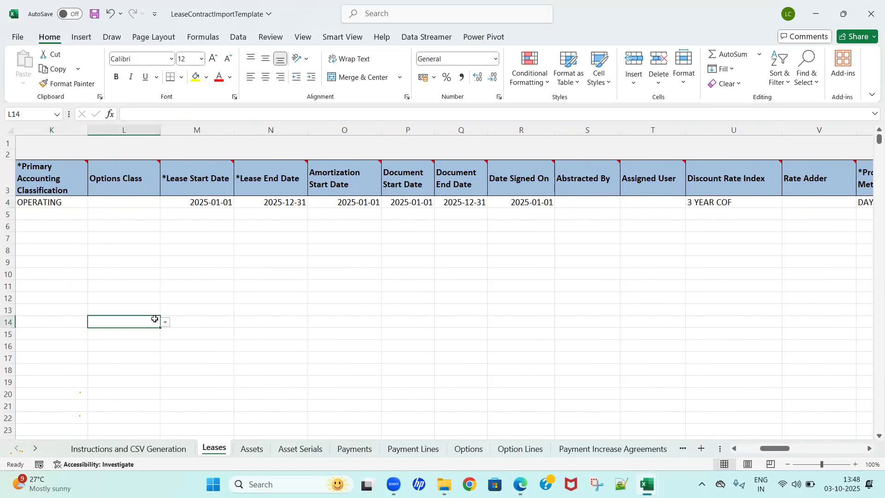
key(ctrl+Up)
key(ctrl+Left)
key(Down)
key(Right)
key(Left)
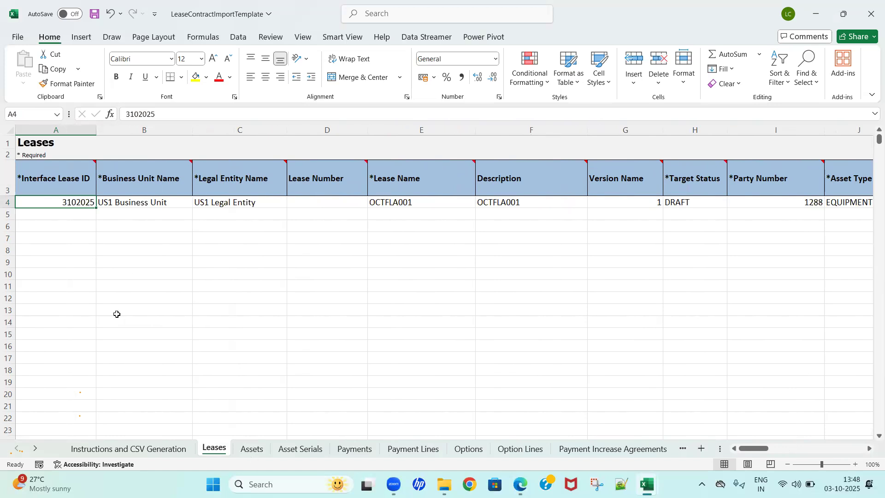
key(ctrl+c)
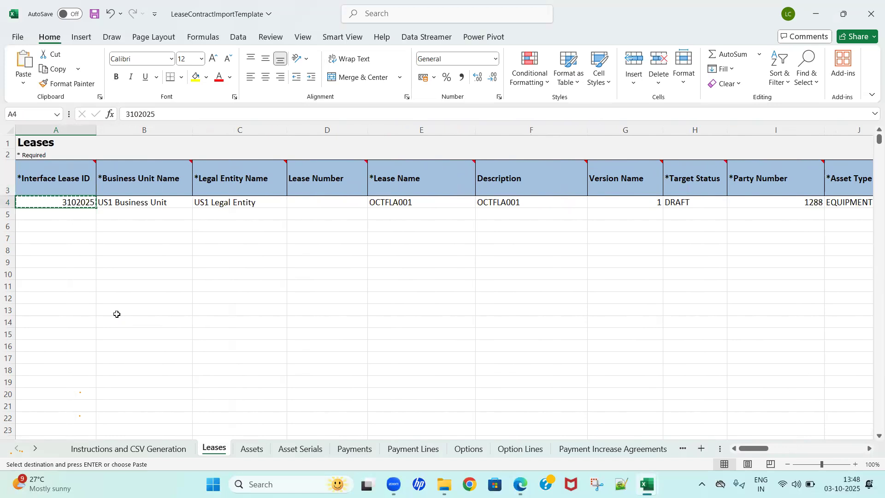
Step: Enter 1102025 as the Interface Asset ID in row 4 of the Assets sheet
click(242, 447)
click(52, 241)
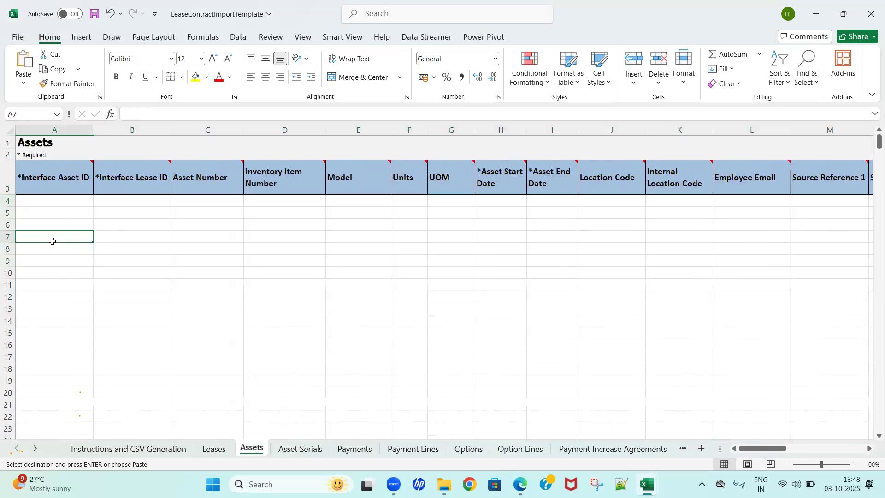
key(ctrl+Up)
key(ctrl+Up)
key(Down)
key(Down)
key(Down)
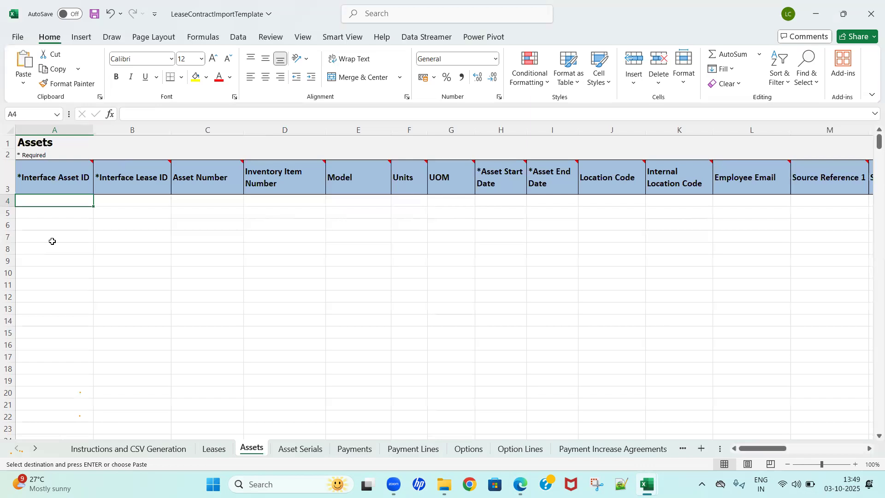
text(01102025)
key(Tab)
key(Left)
key(Right)
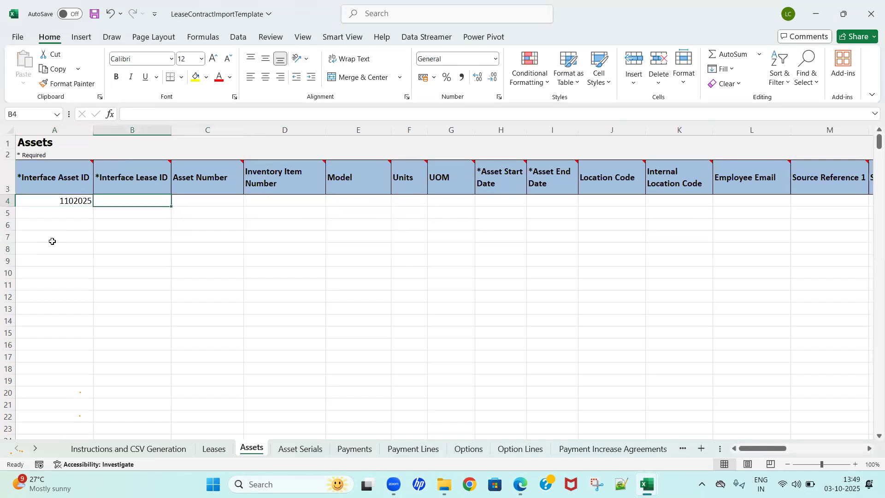
Step: Copy Interface Lease ID 3102025 from the Leases sheet into the Interface Lease ID cell of row 4 on the Assets sheet
key(Right)
key(Left)
click(214, 448)
key(ctrl+c)
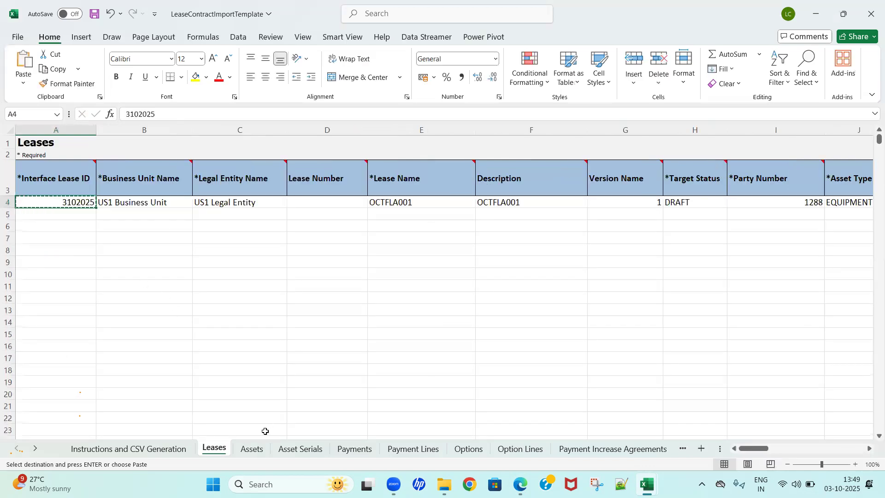
click(253, 450)
key(Return)
key(ctrl+v)
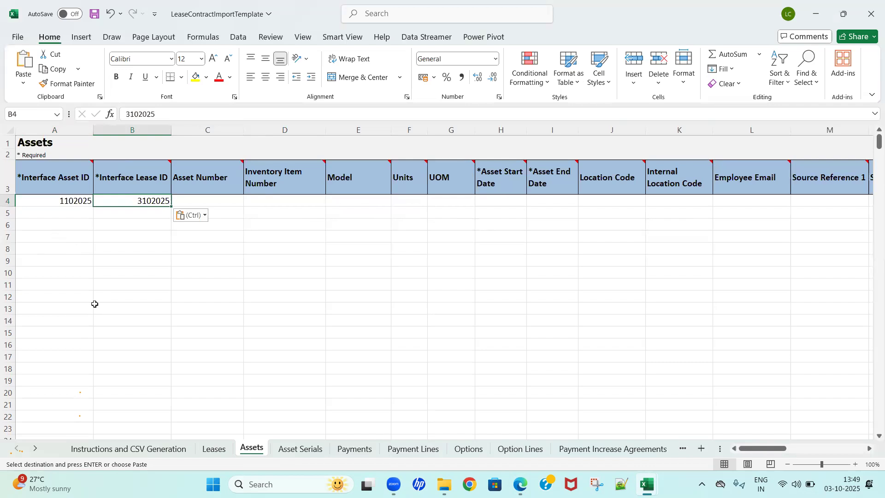
mouse_move(132, 183)
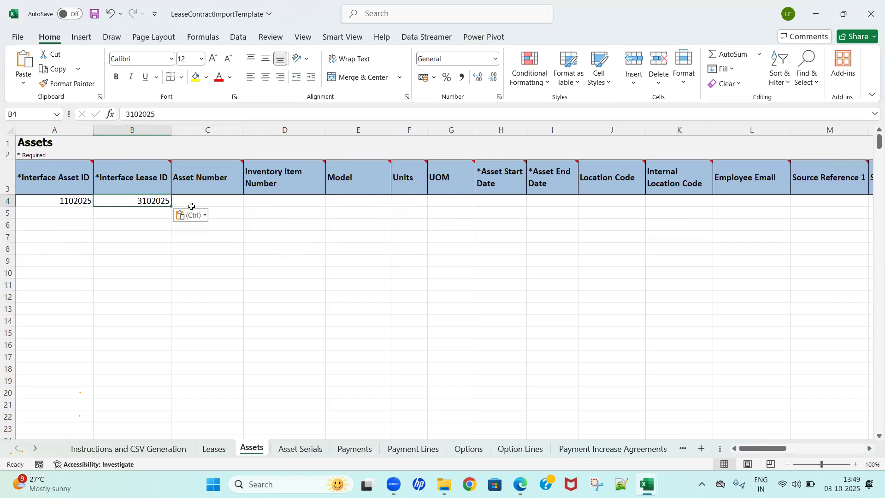
Step: Examine the Assets sheet columns from Asset Number through Asset Start Date for the fields to fill in
click(205, 203)
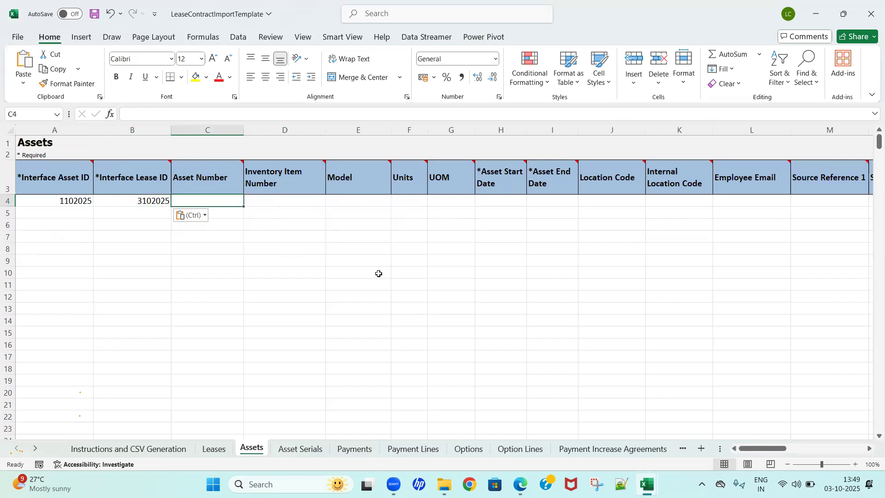
key(Tab)
key(Tab)
key(shift+Tab)
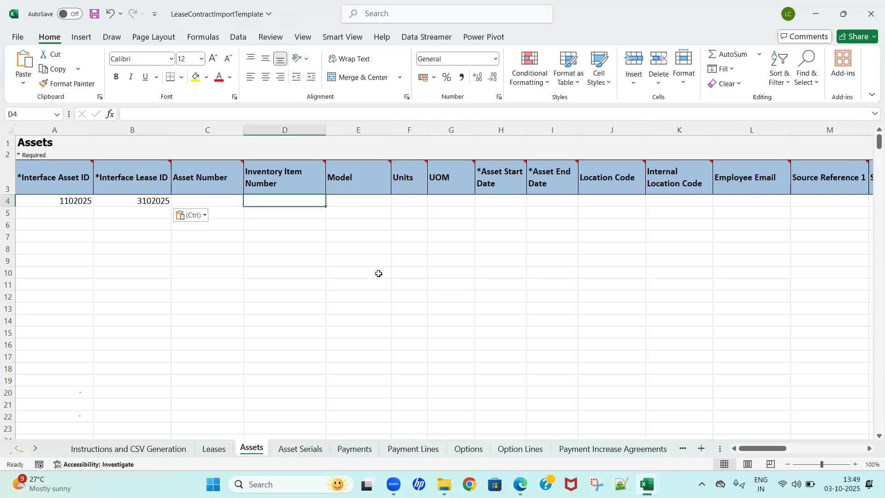
key(Tab)
key(Tab)
key(Tab)
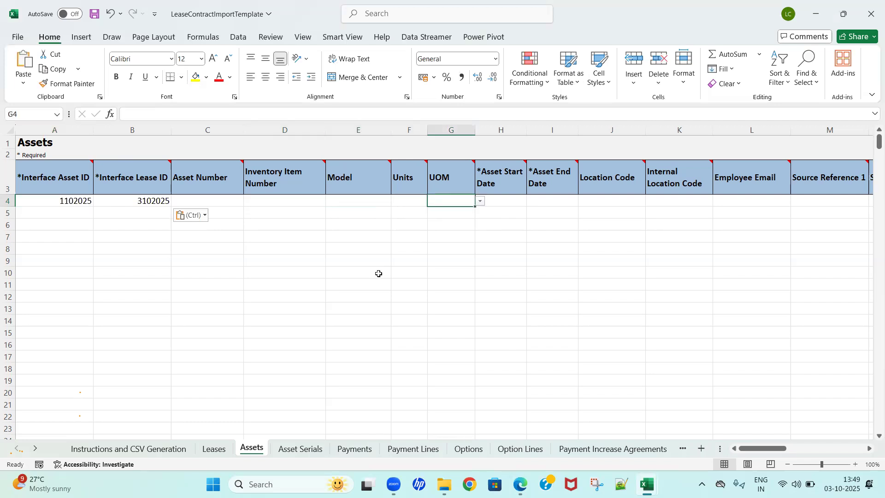
key(Tab)
key(shift+Tab)
key(shift+Tab)
key(shift+Tab)
key(shift+Tab)
key(Tab)
key(shift+Tab)
key(Tab)
key(shift+Tab)
key(Tab)
key(shift+Tab)
key(Tab)
key(shift+Tab)
key(Tab)
key(shift+Tab)
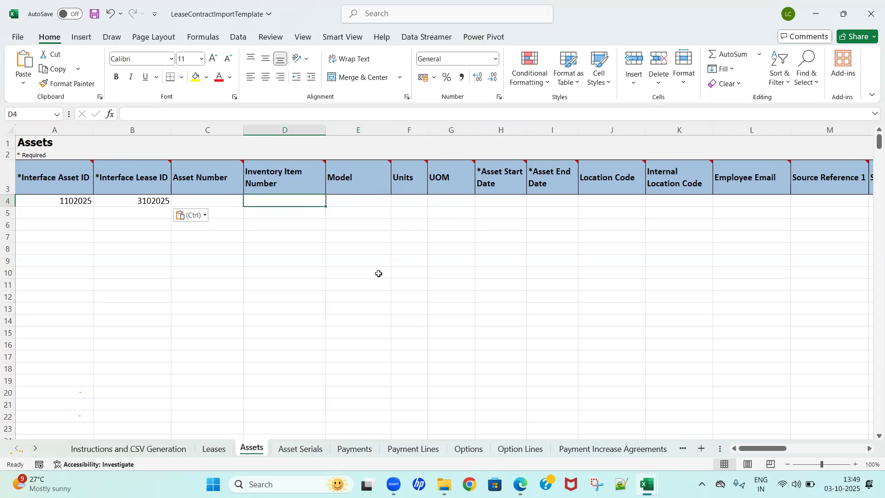
key(Right)
key(Left)
double_click(265, 201)
click(318, 241)
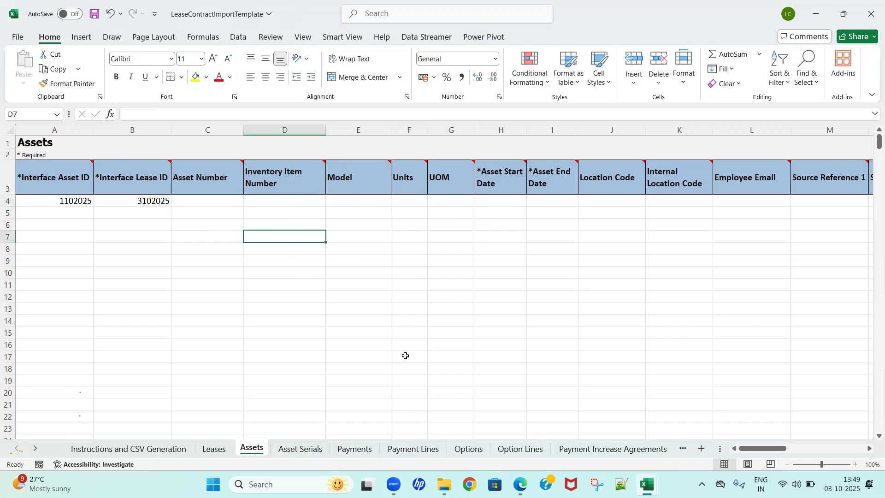
Step: Open the earlier LeaseContractImportTemplate workbook from the FLA - IMPORT - FBDI folder as a reference
mouse_move(444, 484)
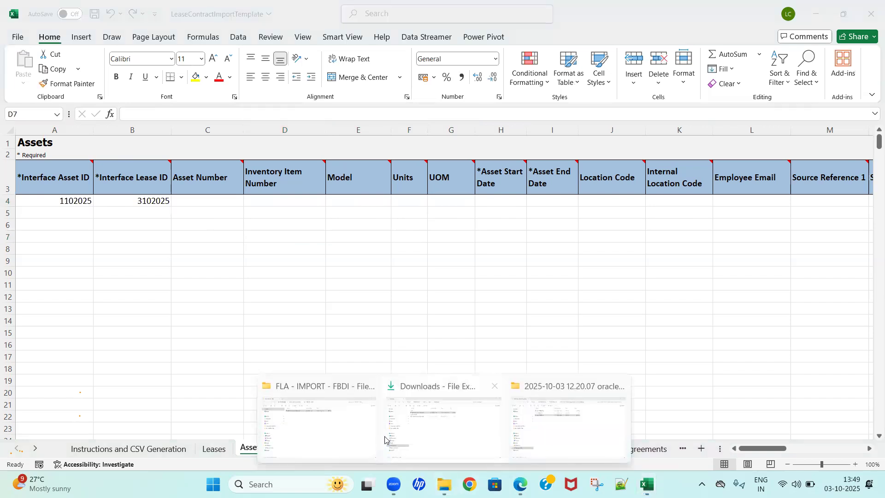
click(354, 432)
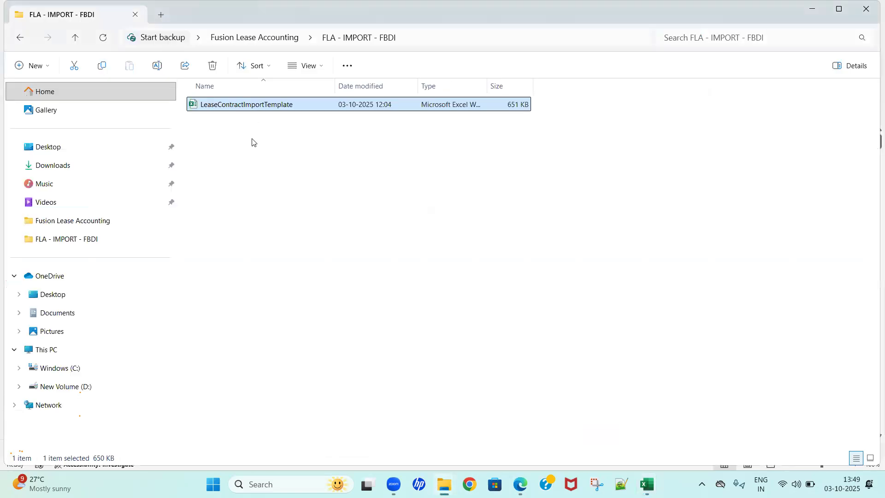
click(253, 154)
key(alt+Left)
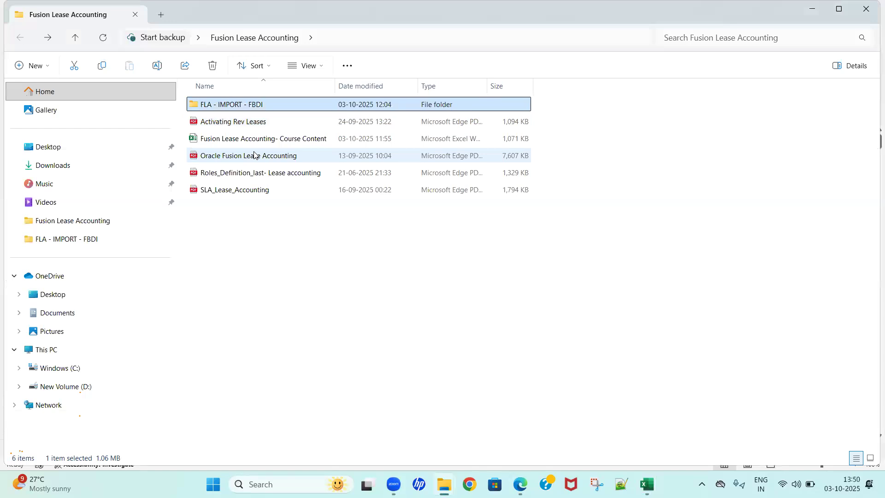
key(Return)
key(Down)
key(Return)
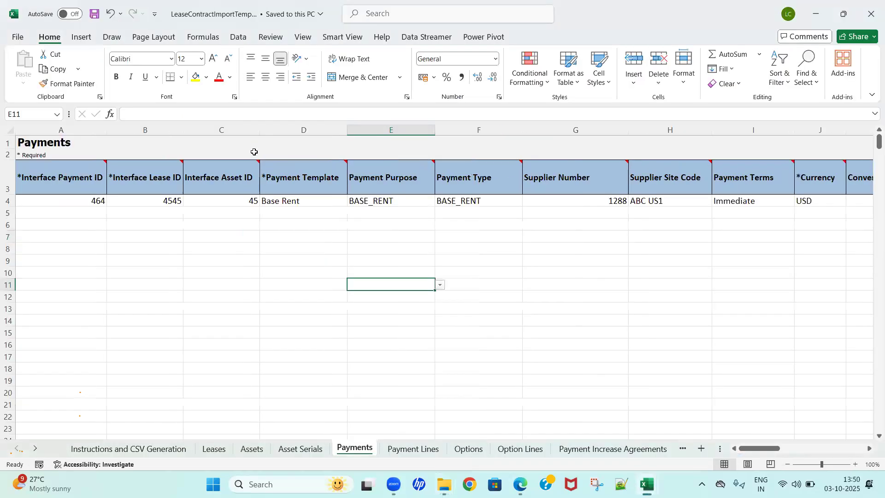
Step: Open the Assets sheet in the earlier reference LeaseContractImportTemplate workbook
key(Up)
key(Up)
key(Up)
key(Up)
key(Up)
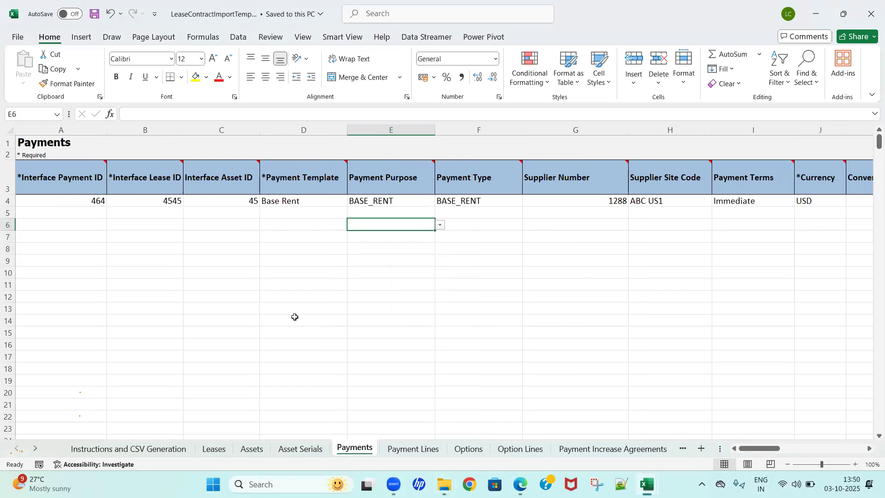
click(254, 451)
click(237, 346)
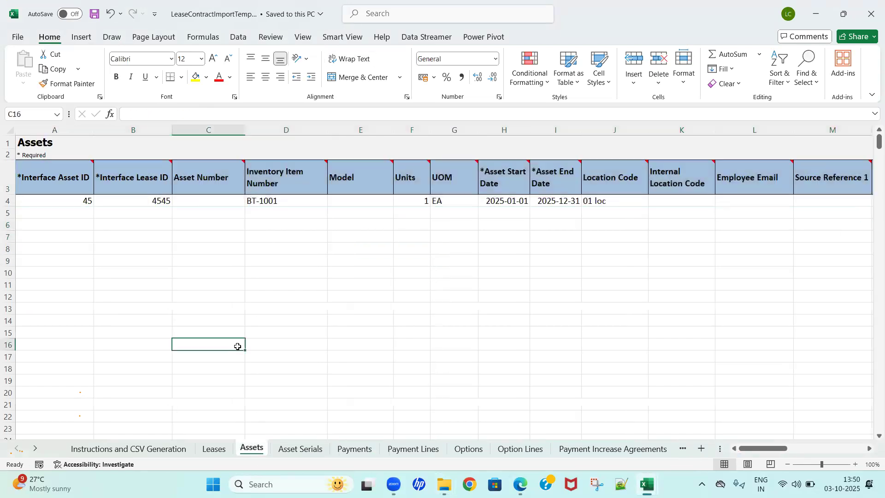
Step: Copy Inventory Item Number BT-1001 from the reference workbook into row 4 of the new template's Assets sheet and save
key(ctrl+Up)
key(Right)
key(Down)
key(Down)
key(ctrl+c)
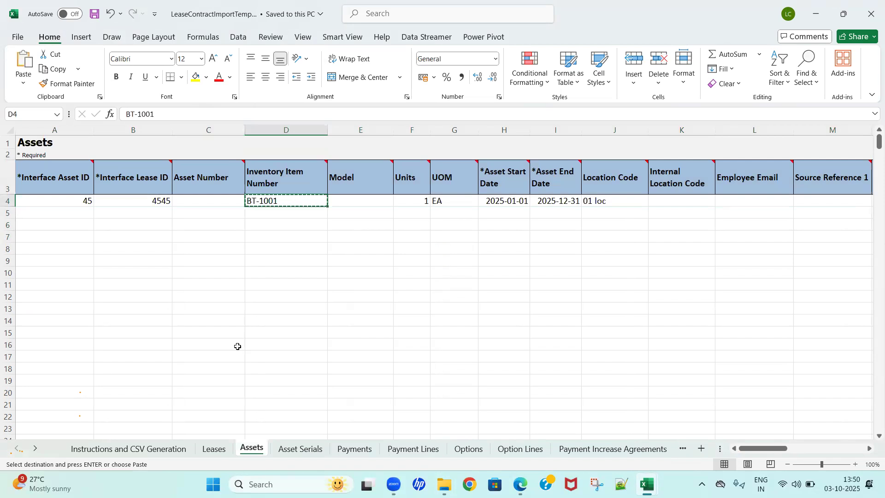
key(alt+Tab)
key(Up)
key(Up)
key(Up)
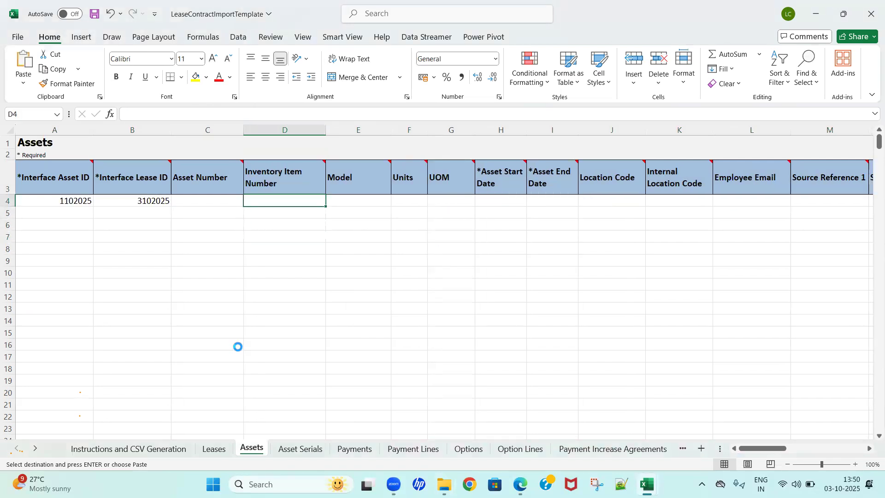
key(ctrl+v)
key(ctrl+s)
Step: Copy Location Code "01 loc" from the reference workbook into row 4 of the new template's Assets sheet
key(Right)
key(Right)
key(Right)
key(Right)
key(Right)
key(Right)
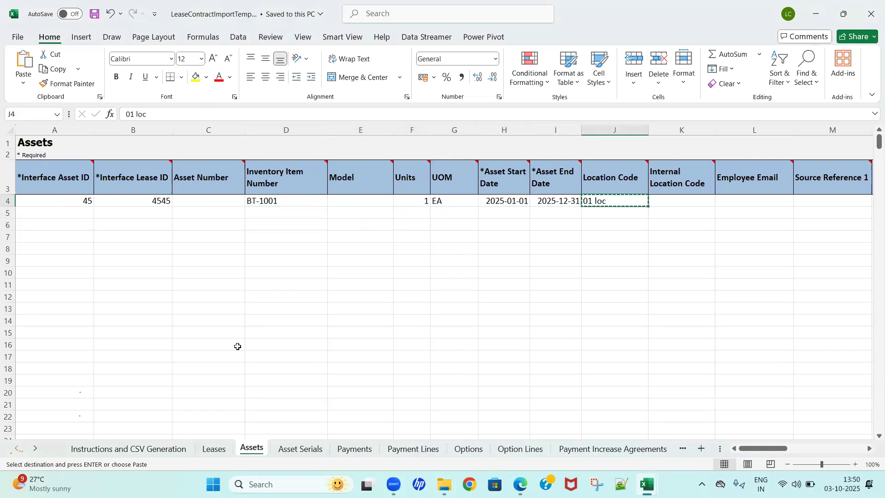
key(alt+Tab)
key(Right)
key(Right)
key(Right)
key(Right)
key(ctrl+v)
Step: Close the reference LeaseContractImportTemplate workbook and return to the new template
key(alt+Tab)
key(alt+Tab)
key(alt+Tab)
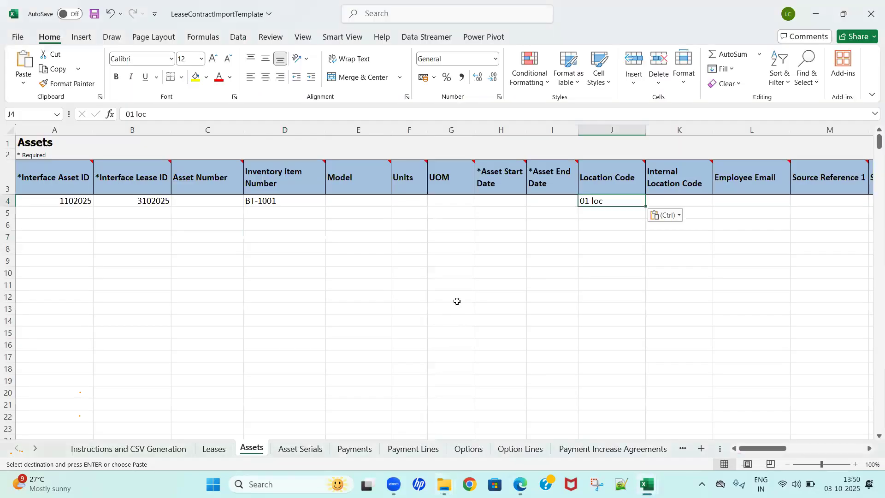
key(alt+Tab)
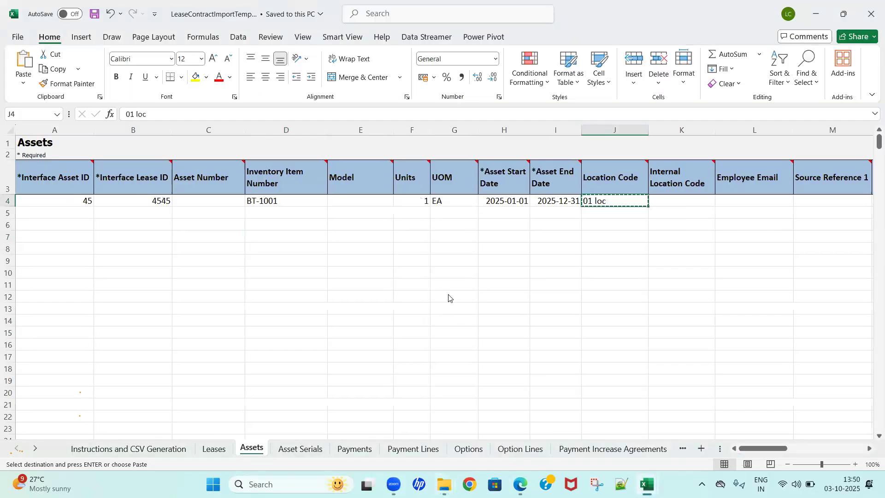
click(481, 287)
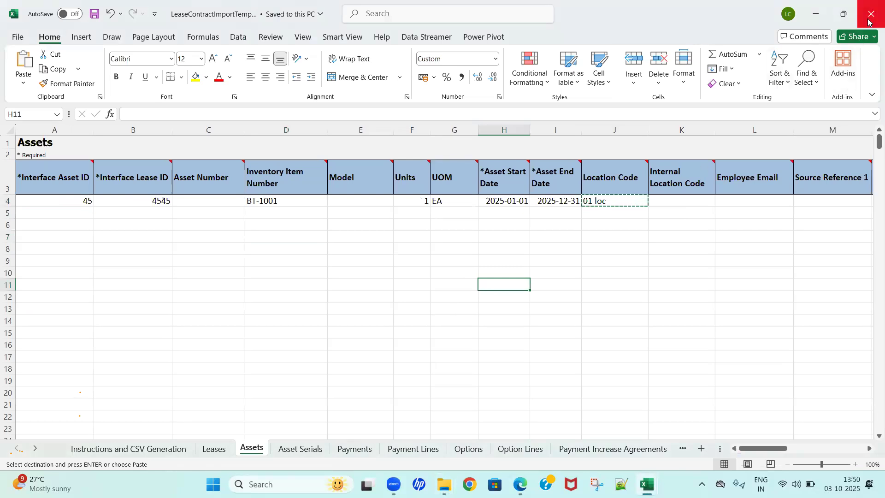
key(alt+Tab)
Step: Choose EA as the UOM in row 4 of the Assets sheet
click(330, 241)
key(Up)
key(Up)
key(Up)
key(Right)
key(Right)
key(alt+Down)
key(Return)
Step: Copy the lease start and end dates, 2025-01-01 and 2025-12-31, from the Leases sheet into row 4's Asset Start Date and Asset End Date
key(Right)
key(Right)
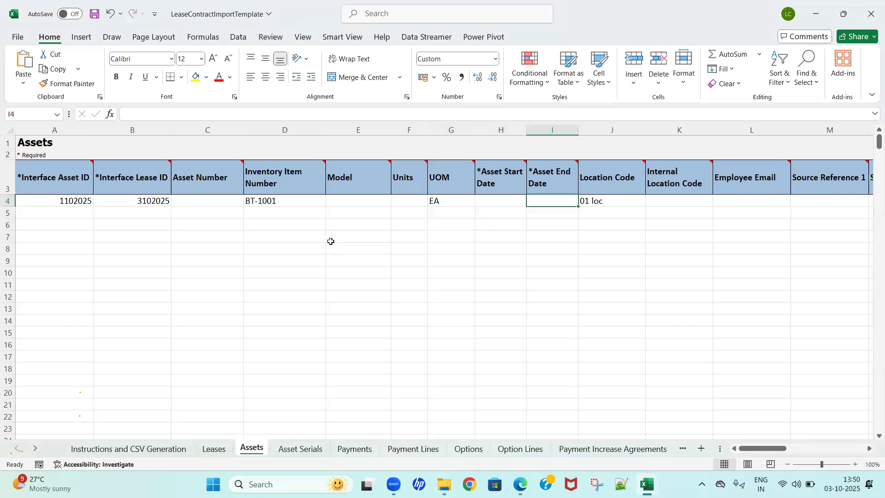
key(Left)
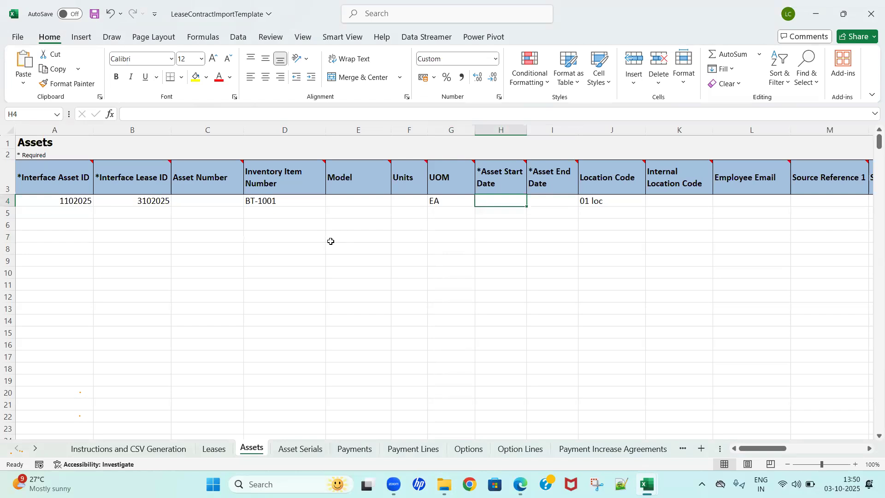
click(214, 449)
key(Right)
key(Right)
key(Right)
key(Right)
key(Right)
key(Right)
key(Right)
key(Right)
key(Right)
key(Right)
key(Right)
key(Right)
key(Right)
key(Right)
key(Right)
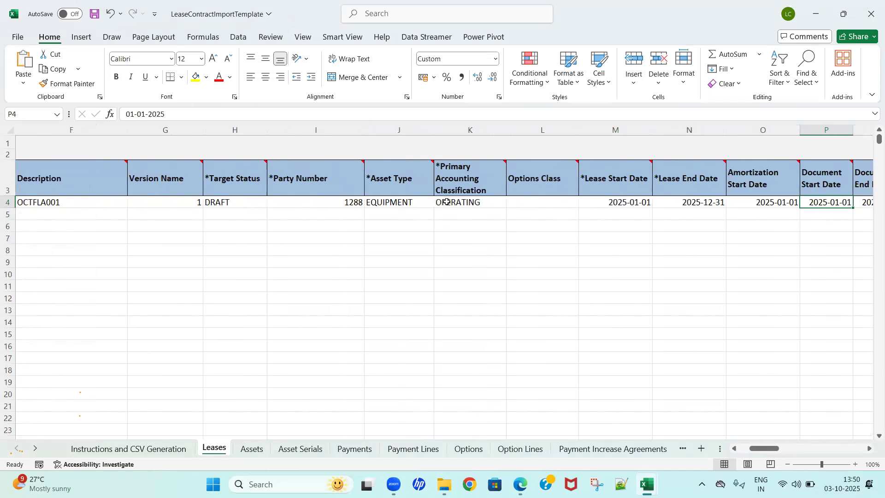
key(Left)
key(Left)
key(Left)
key(shift+Right)
key(ctrl+c)
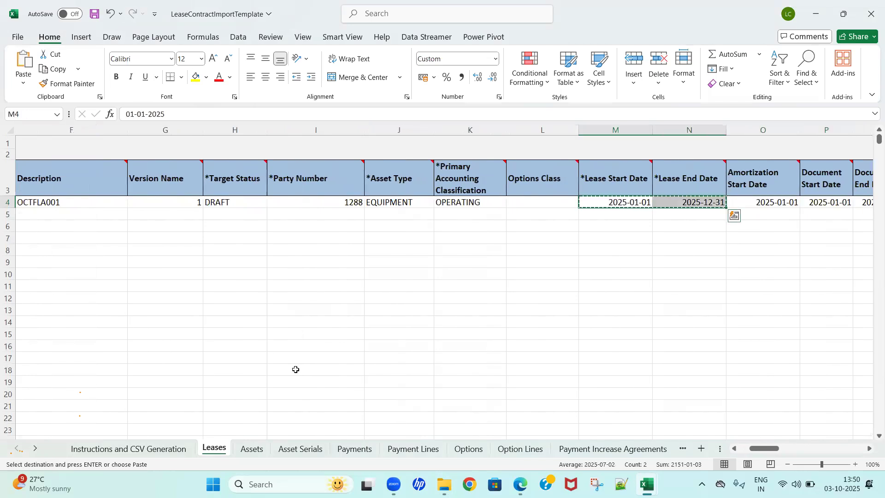
click(253, 449)
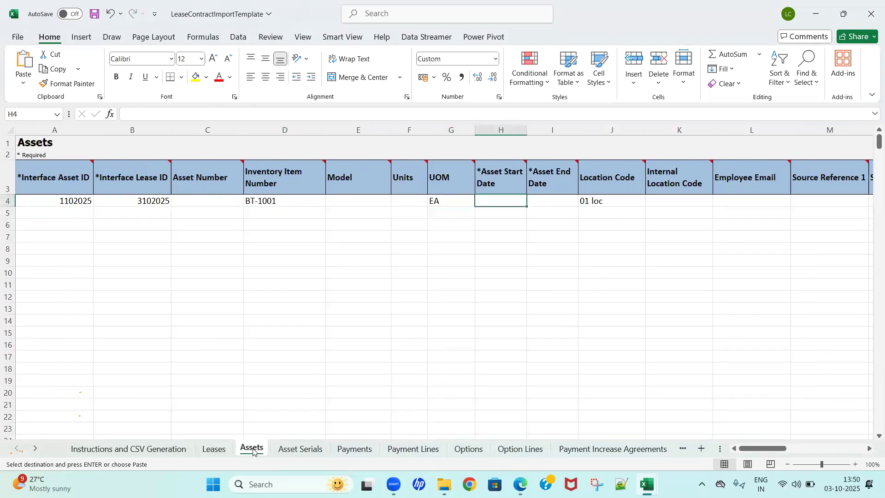
key(ctrl+v)
Step: Review row 4 of the Assets sheet, from the columns after Location Code back to the IDs and Model
key(Right)
key(Right)
key(Left)
key(Right)
key(Right)
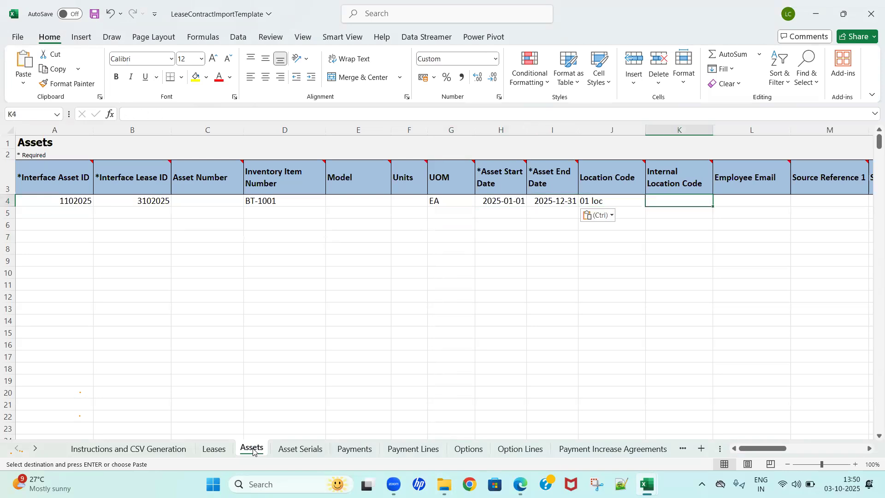
key(Right)
key(Right)
key(Right)
key(Right)
key(Right)
key(Right)
key(Right)
key(Right)
key(Right)
key(Right)
key(Right)
key(Right)
key(Right)
key(ctrl+Left)
key(ctrl+Left)
key(ctrl+Left)
key(ctrl+Left)
key(ctrl+Left)
key(Right)
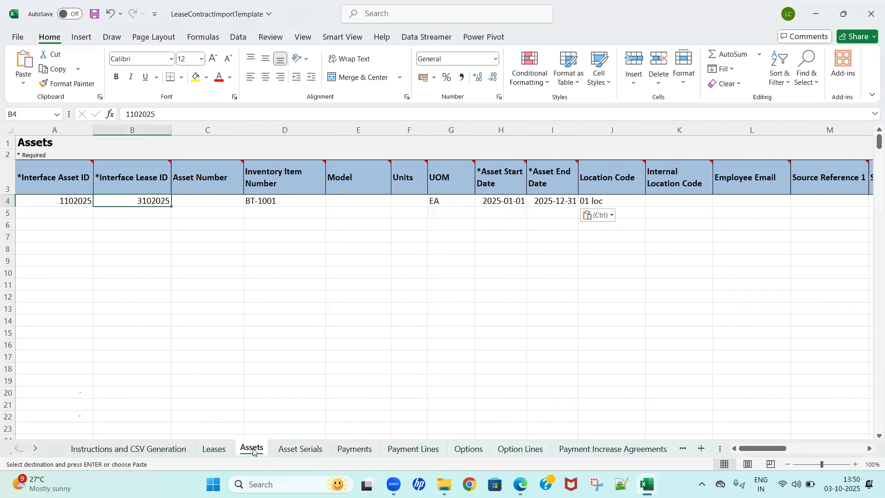
key(Right)
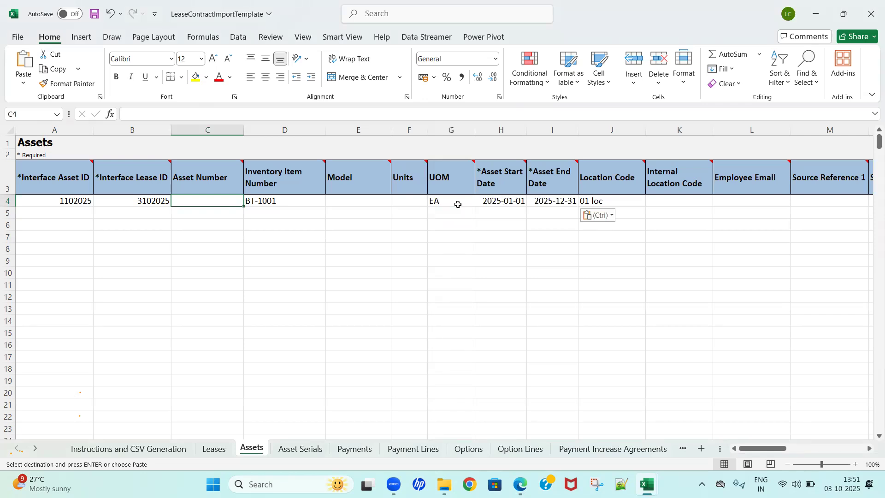
click(365, 203)
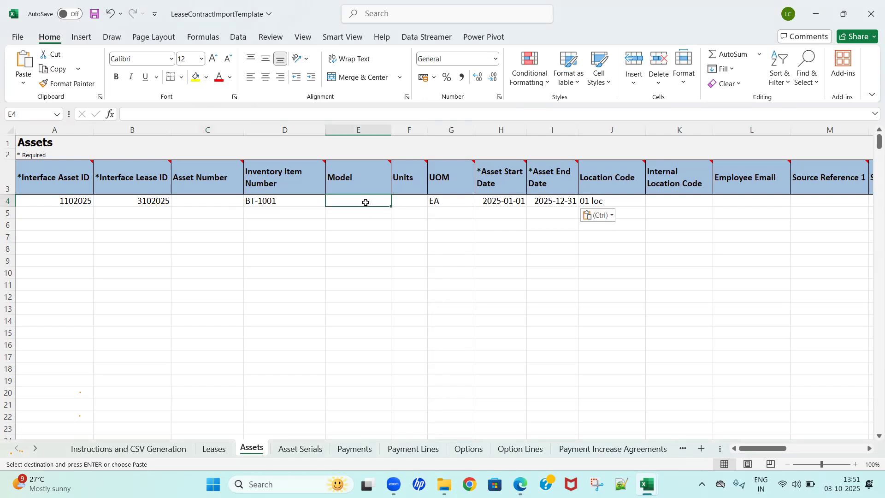
Step: Examine the required columns of the Asset Serials sheet, including Interface Lease ID and Interface Asset ID
click(309, 450)
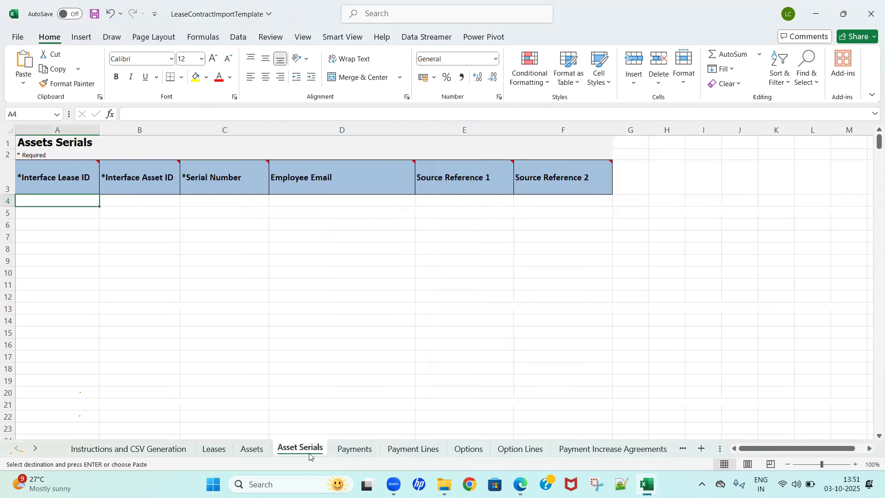
click(216, 299)
key(Escape)
key(ctrl+Up)
key(ctrl+Left)
key(Down)
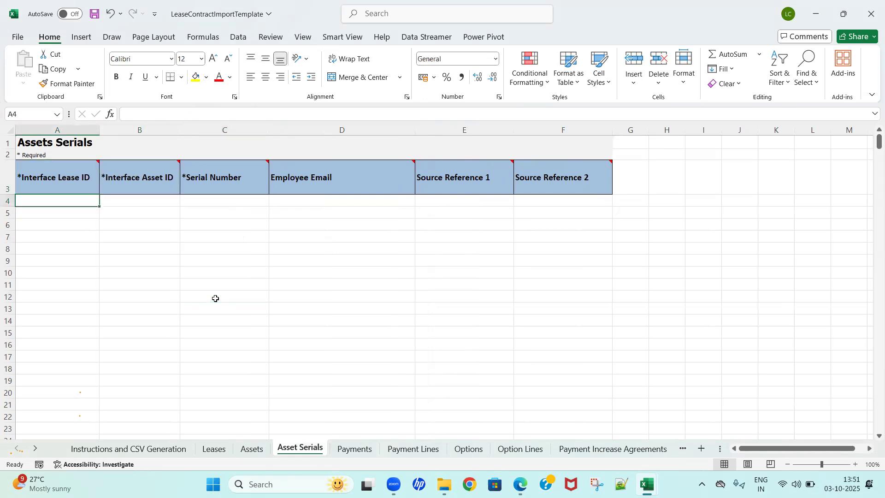
key(Up)
key(Right)
key(Down)
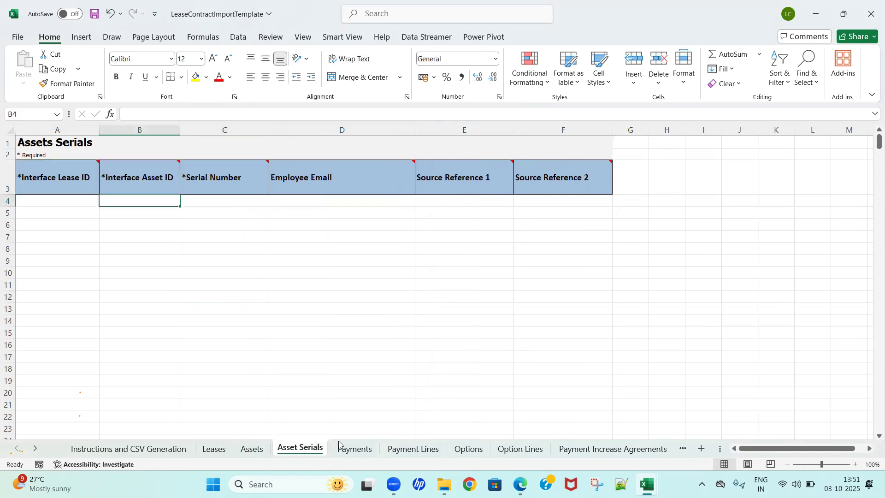
Step: Enter 8585 as the Interface Payment ID in row 4 of the Payments sheet
click(353, 449)
click(279, 383)
key(ctrl+Up)
key(ctrl+Left)
key(Down)
key(Down)
key(Down)
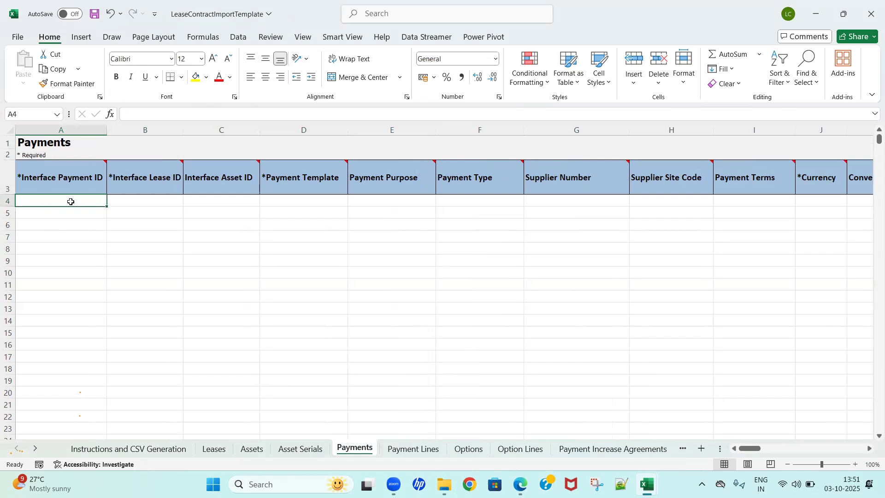
text(8585)
key(Tab)
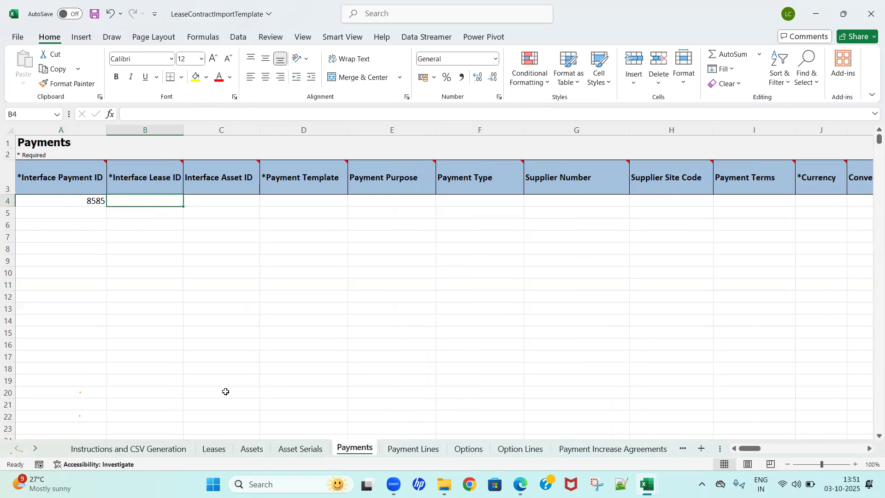
Step: Enter Interface Lease ID 3102025 in row 4 of Payments and copy Interface Asset ID 1102025 there from the Assets sheet
text(03102025)
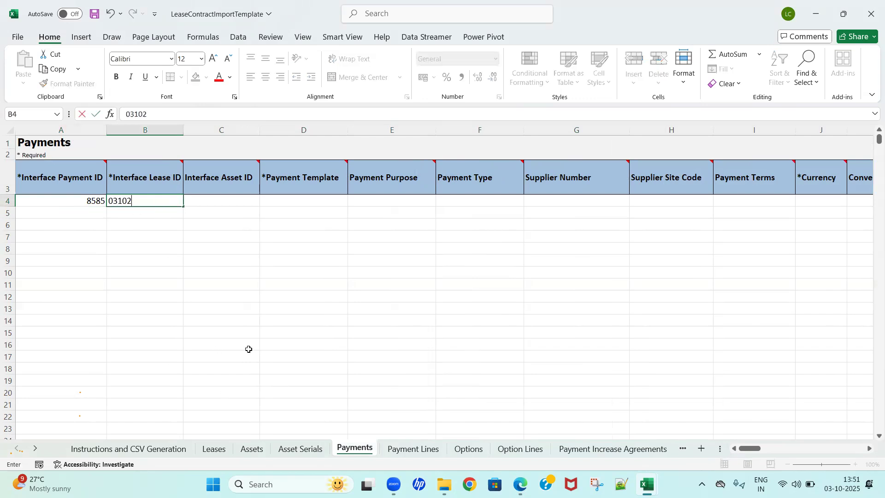
key(Tab)
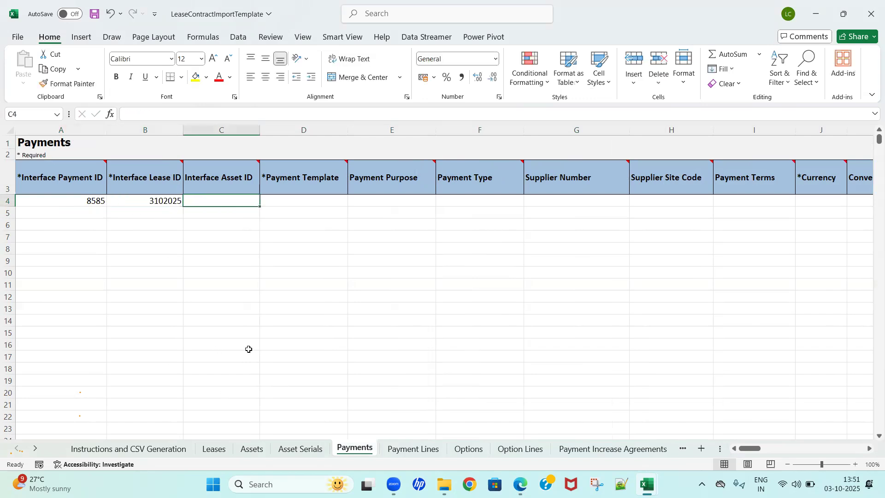
click(262, 452)
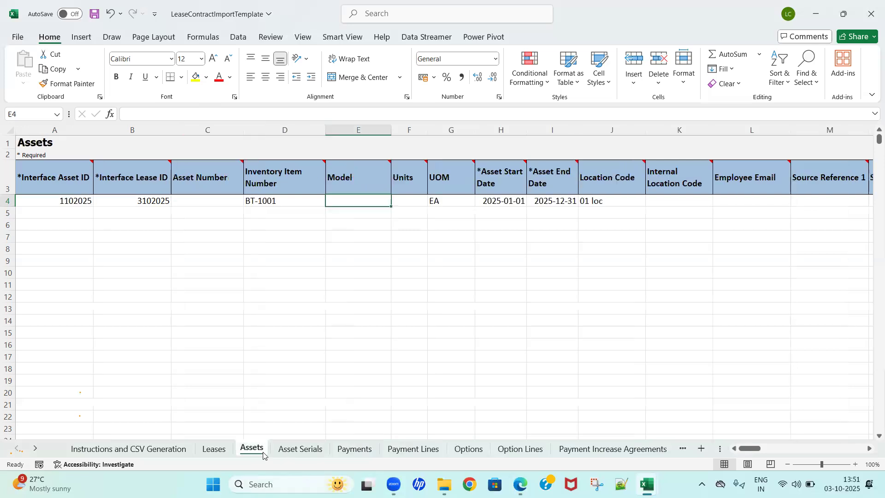
click(73, 202)
key(ctrl+c)
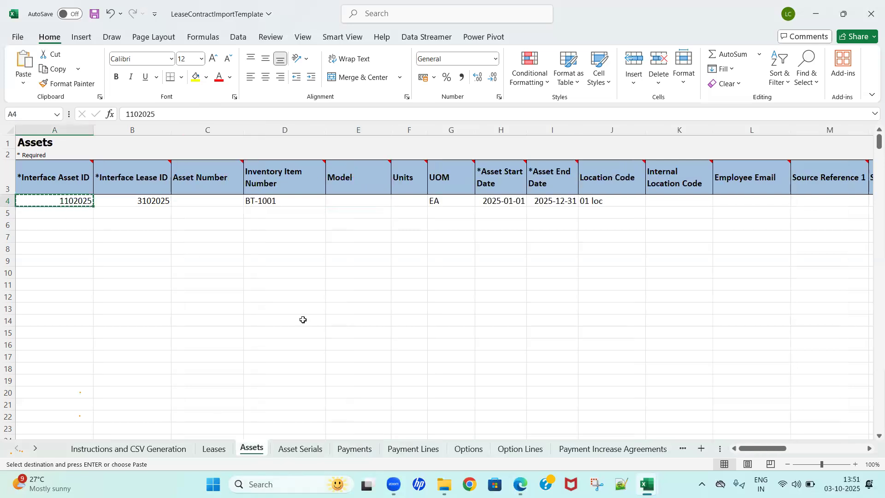
click(353, 449)
key(ctrl+v)
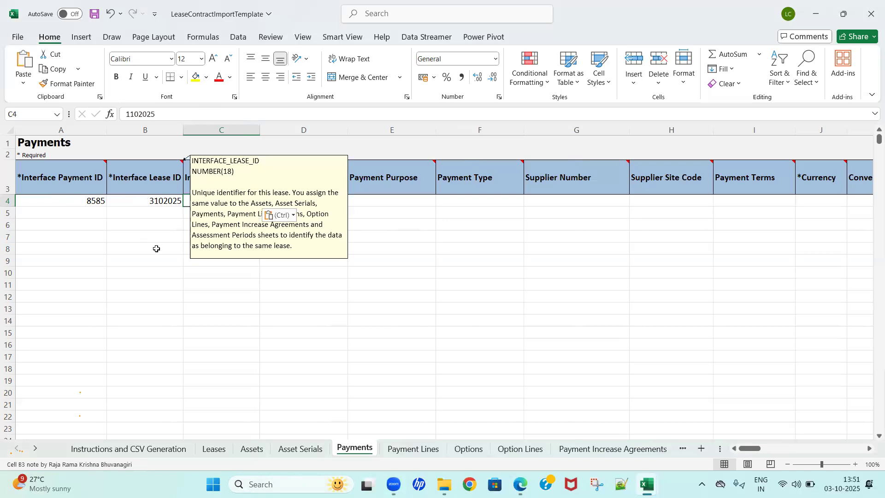
key(Escape)
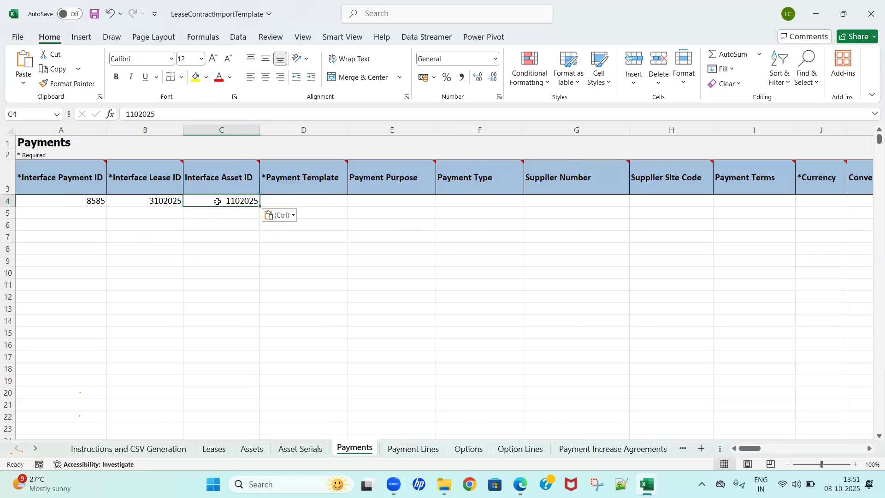
Step: Enter "Base Rent" as the Payment Template in row 4 of the Payments sheet
click(313, 203)
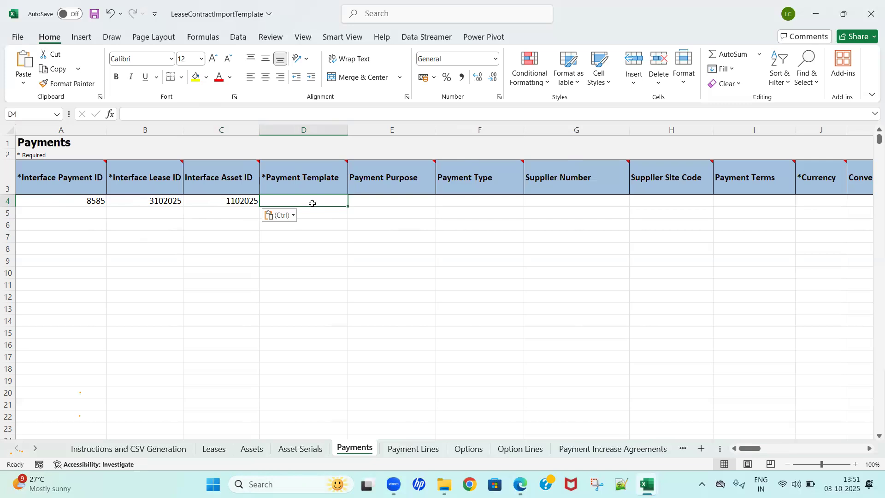
text(Base Rent)
key(Tab)
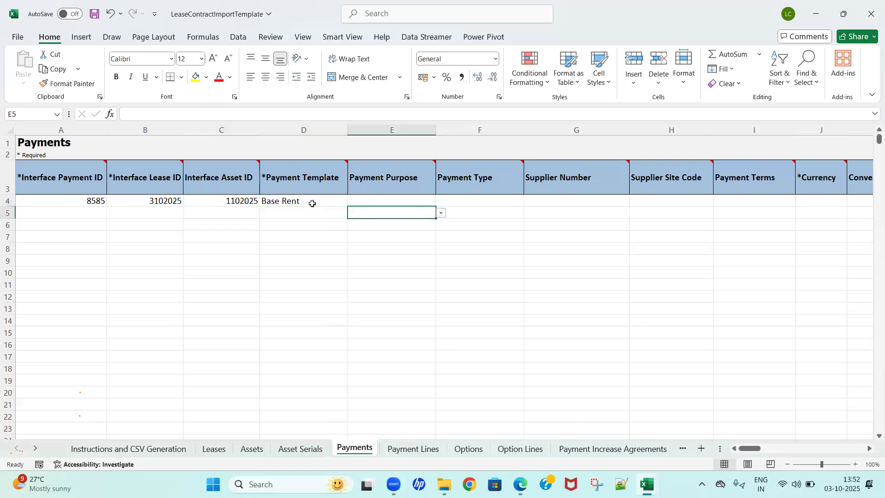
Step: Choose BASE_RENT as the Payment Purpose in row 4 of the Payments sheet
key(alt+Down)
key(Down)
key(Down)
key(Up)
key(Up)
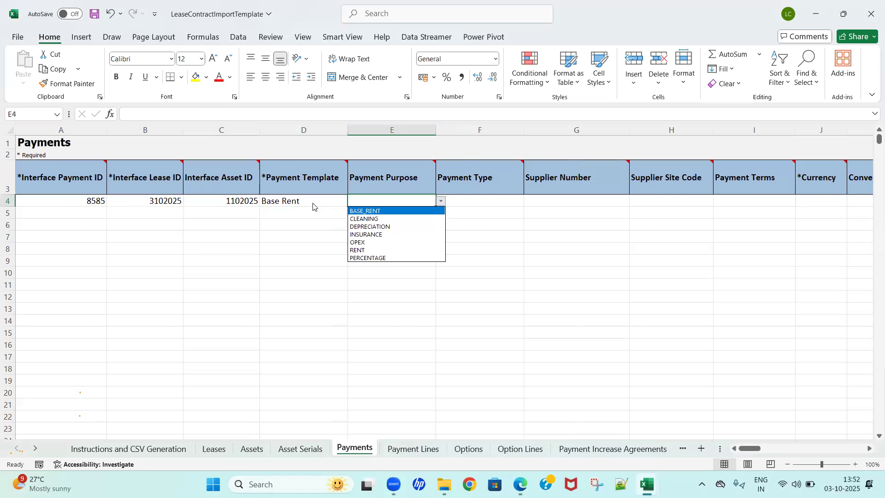
key(Down)
key(Down)
key(Up)
key(Up)
key(Return)
key(Tab)
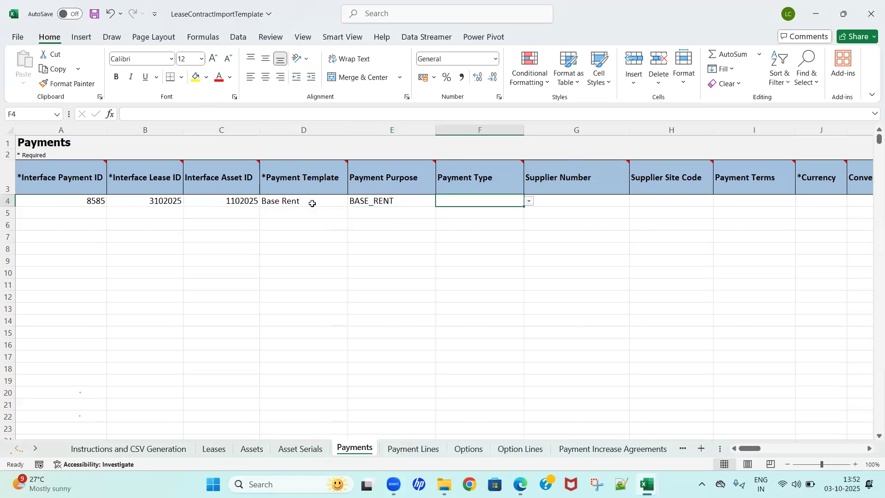
Step: Choose BASE_RENT as the Payment Type in row 4 of the Payments sheet
key(alt+Down)
key(Down)
key(Down)
key(Down)
key(Down)
key(Down)
key(Down)
key(Down)
key(Up)
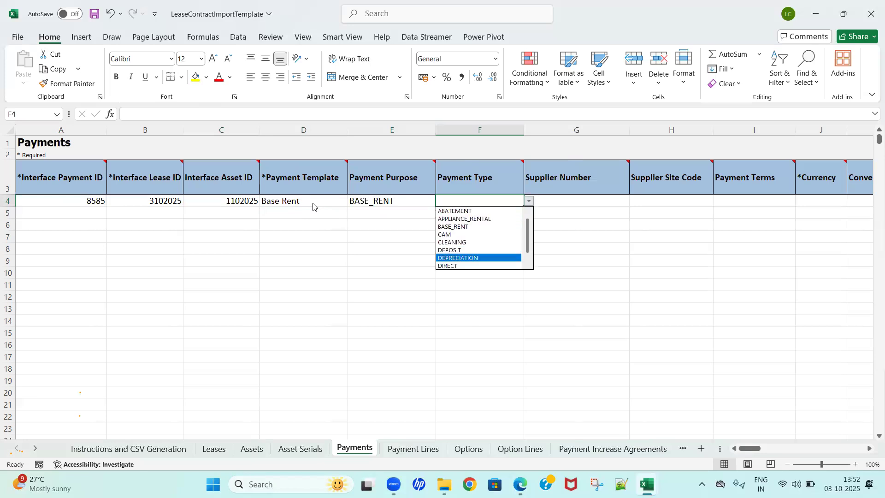
key(Up)
key(Up)
key(Up)
key(Up)
key(Return)
Step: Enter 1288 as the Supplier Number in row 4 of the Payments sheet
key(Tab)
key(Tab)
key(shift+Tab)
key(Tab)
key(shift+Tab)
text(1288)
key(Tab)
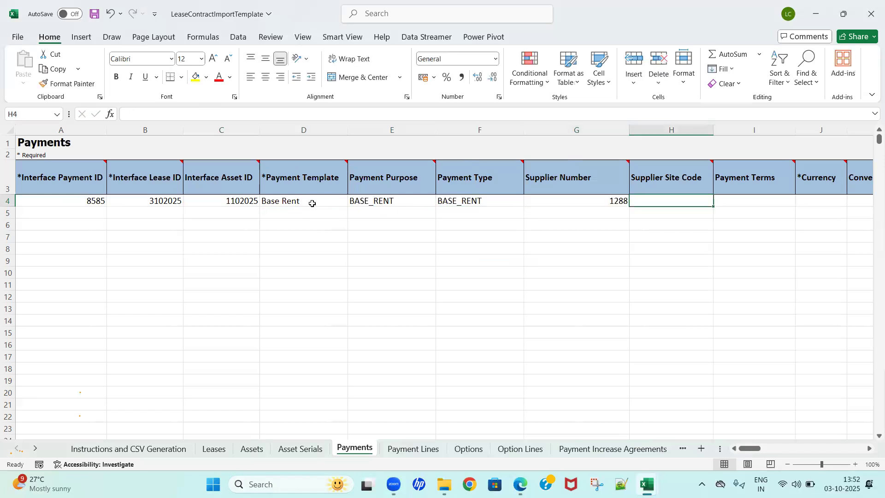
Step: Copy the supplier site code ABC US1 from the Book1 workbook into Supplier Site Code in row 4 of the Payments sheet
key(alt+Tab)
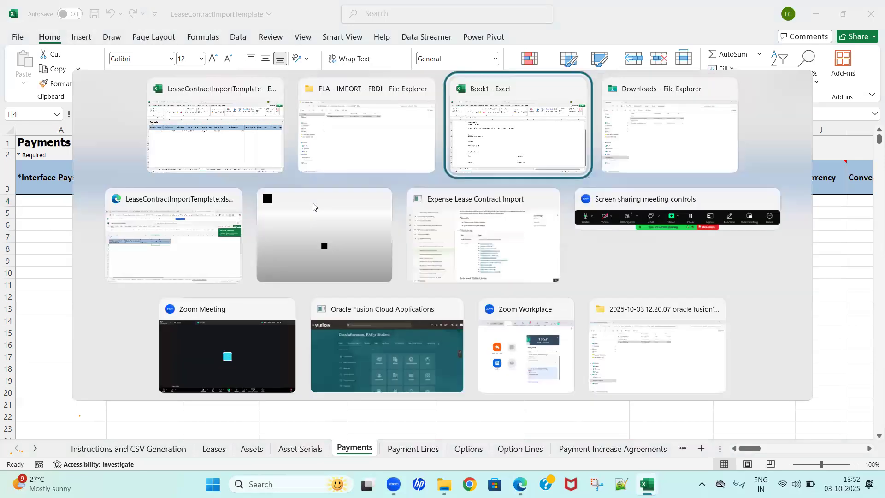
key(Up)
key(Up)
key(Up)
key(ctrl+c)
key(alt+Tab)
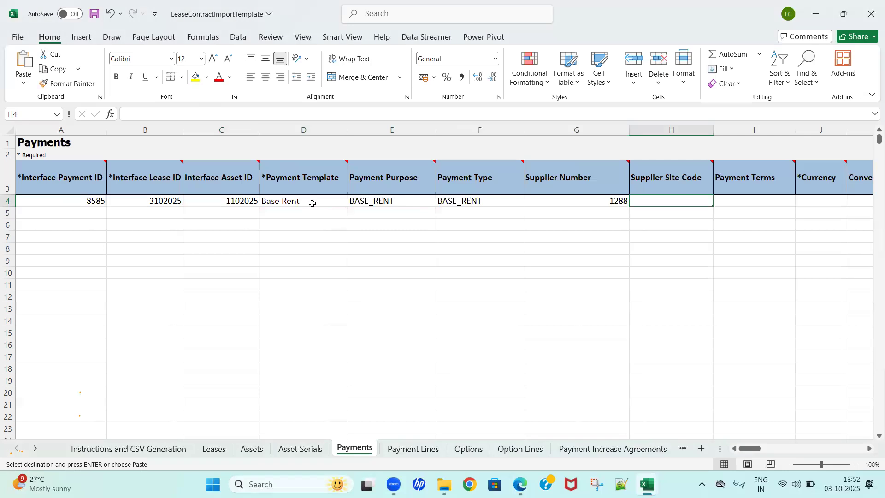
key(ctrl+v)
Step: Enter USD as the Currency in row 4 of the Payments sheet, leaving Payment Terms blank
key(Tab)
key(Tab)
key(Tab)
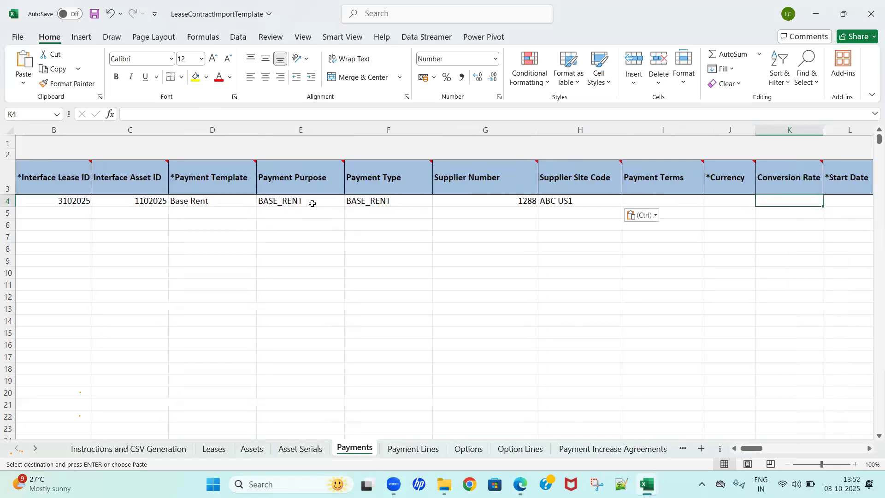
scroll(312, 203, right, 1)
key(shift+Tab)
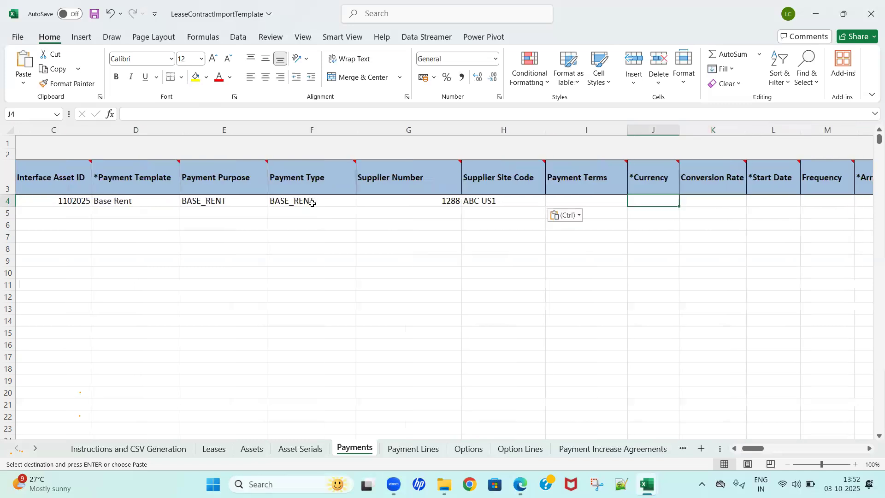
text(USD)
key(Tab)
Step: Choose MONTHLY as the Frequency in row 4 of the Payments sheet
key(Tab)
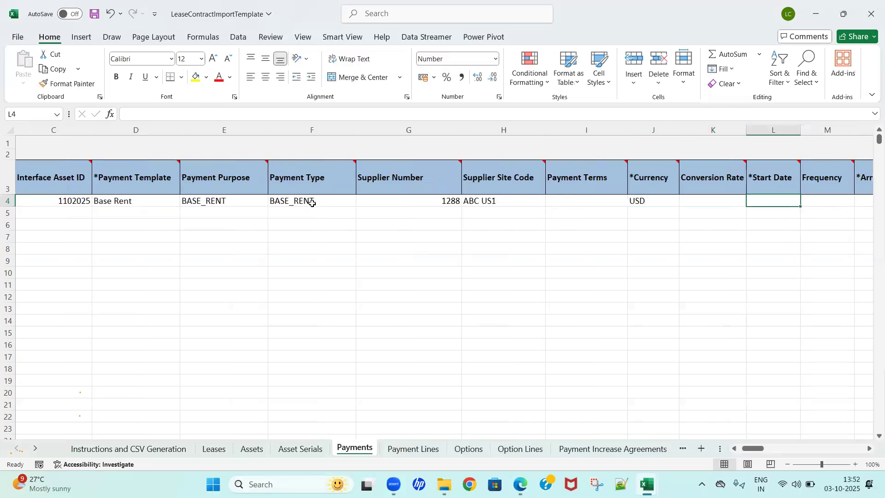
key(Tab)
key(Tab)
key(shift+Tab)
key(shift+Tab)
key(Tab)
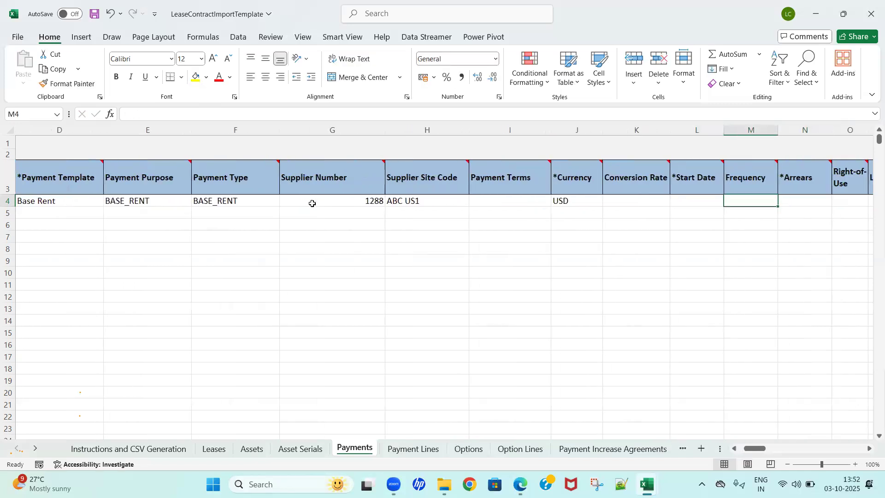
key(Tab)
key(shift+Tab)
key(alt+Down)
key(Down)
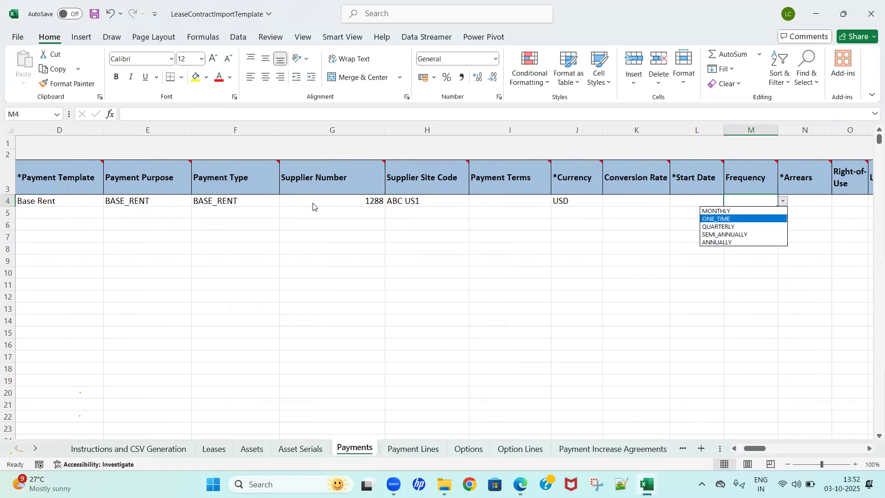
key(Up)
key(Return)
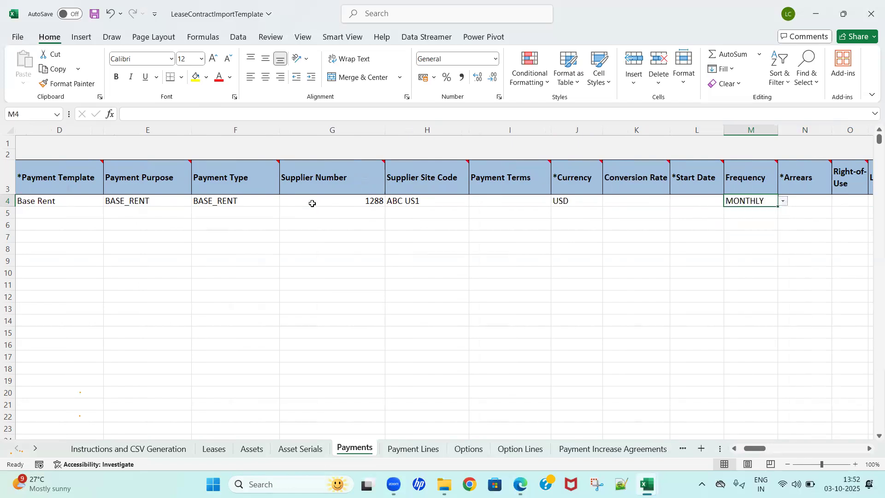
Step: Choose N for Arrears in row 4 of the Payments sheet
key(Tab)
key(Tab)
key(shift+Tab)
key(Tab)
key(shift+Tab)
key(alt+Down)
key(Down)
key(Return)
Step: Choose Y for Right-of-Use in row 4 of the Payments sheet
key(Tab)
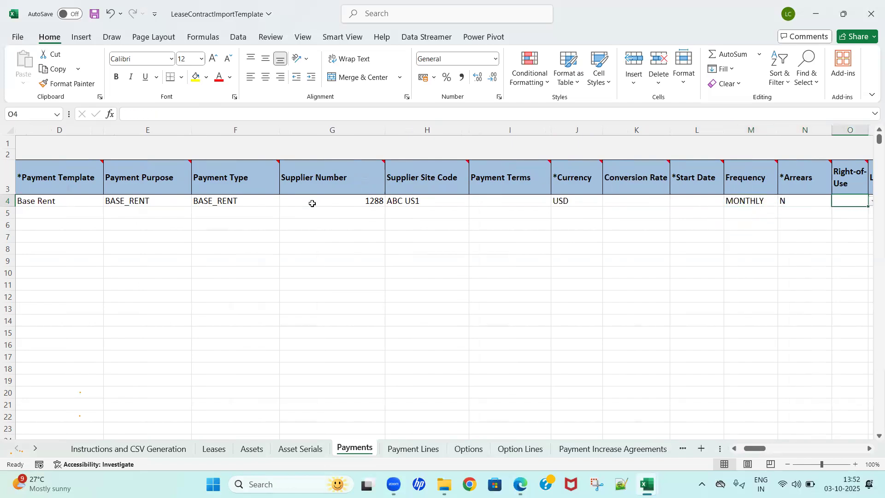
key(Tab)
key(Tab)
key(shift+Tab)
key(shift+Tab)
key(Tab)
Step: Choose Y for Liability in row 4 of the Payments sheet
key(shift+Tab)
key(alt+Down)
key(Down)
key(Return)
key(Tab)
key(Tab)
Step: Choose N for Intercompany in row 4 of the Payments sheet
key(shift+Tab)
key(alt+Down)
key(Down)
key(Return)
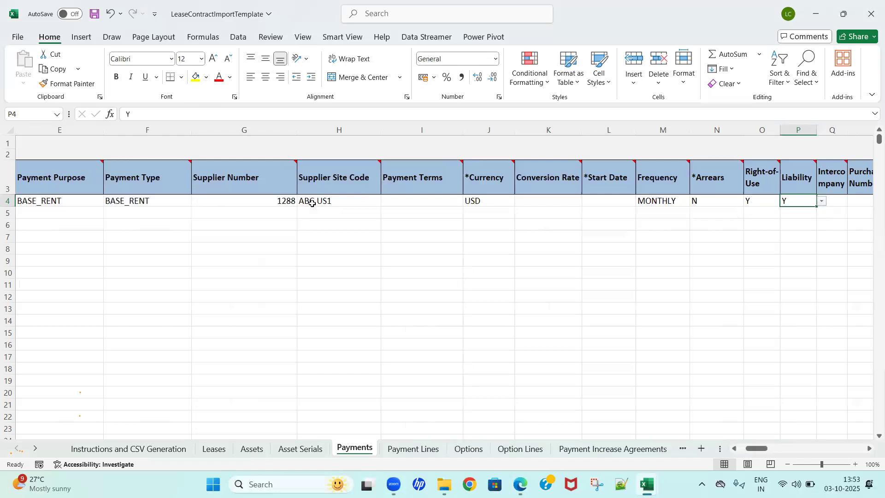
key(Tab)
key(Tab)
key(Tab)
key(Tab)
key(shift+Tab)
key(shift+Tab)
key(shift+Tab)
key(alt+Down)
key(Down)
key(Return)
Step: Review the remaining Payments columns, from the purchase order fields through net right-of-use, source references and attributes
key(Tab)
key(Tab)
key(Tab)
key(Tab)
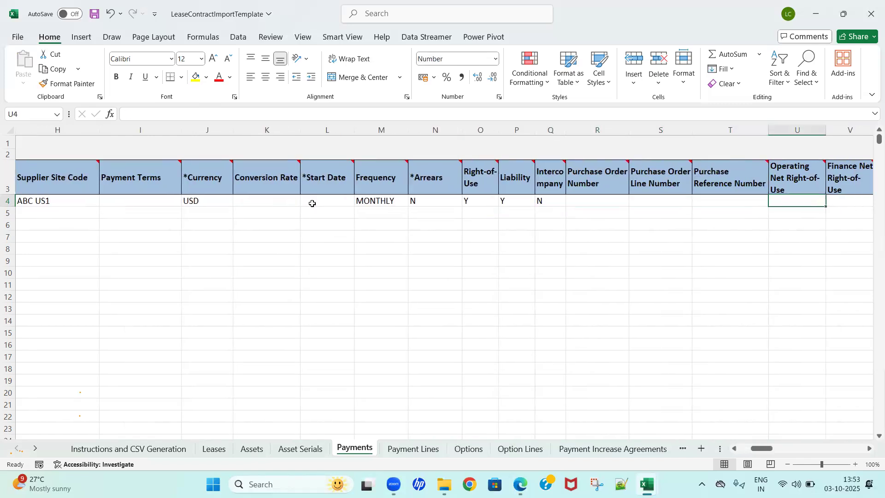
key(Tab)
key(Tab)
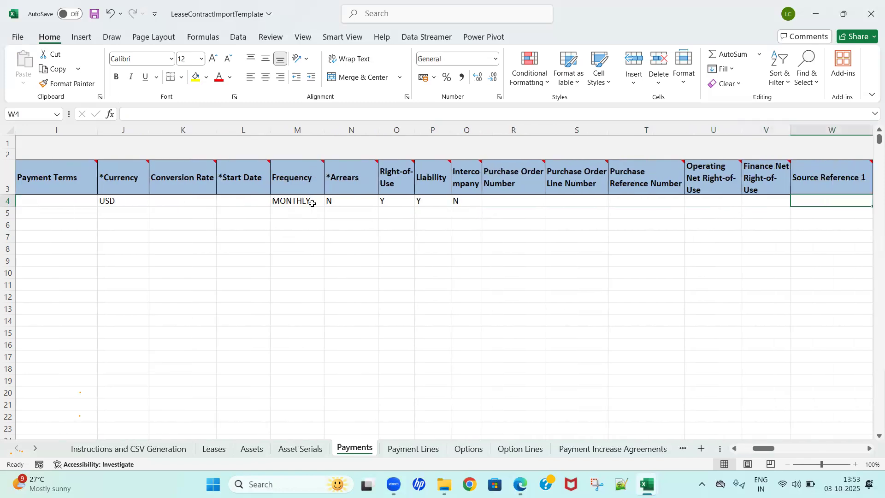
key(Tab)
key(Tab)
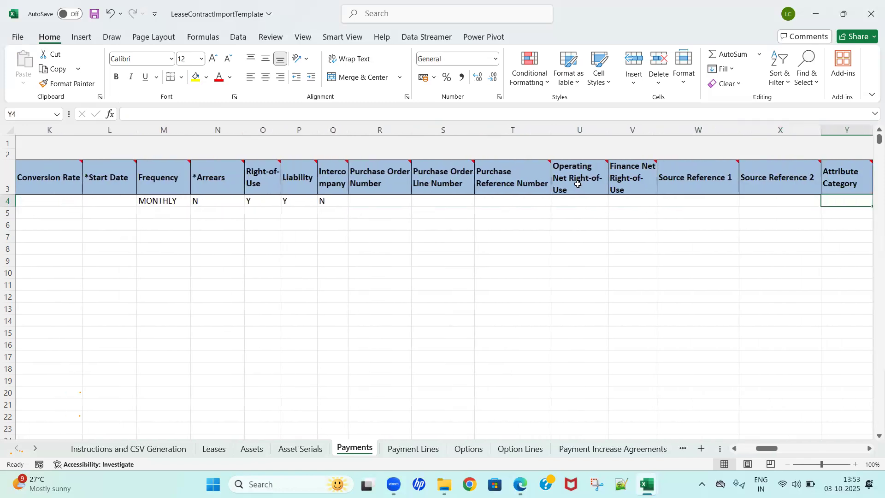
click(581, 204)
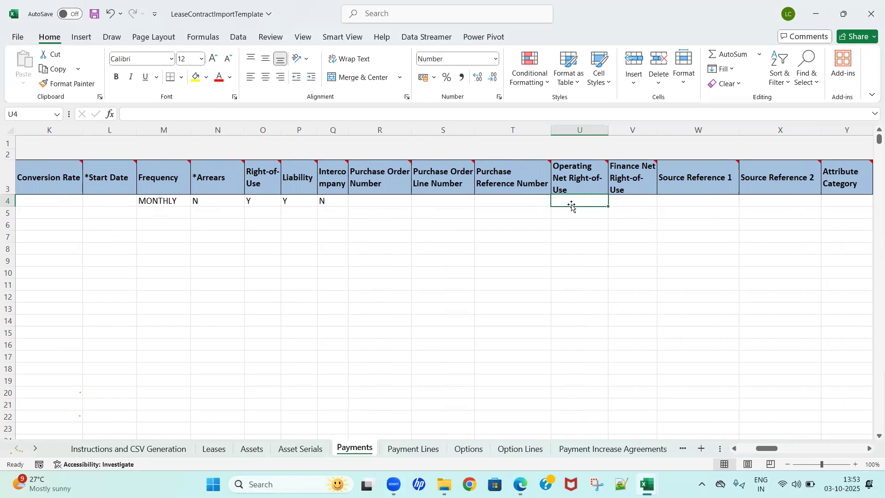
click(623, 203)
key(Right)
key(Right)
key(Right)
key(Right)
key(Right)
key(Right)
key(Right)
key(Right)
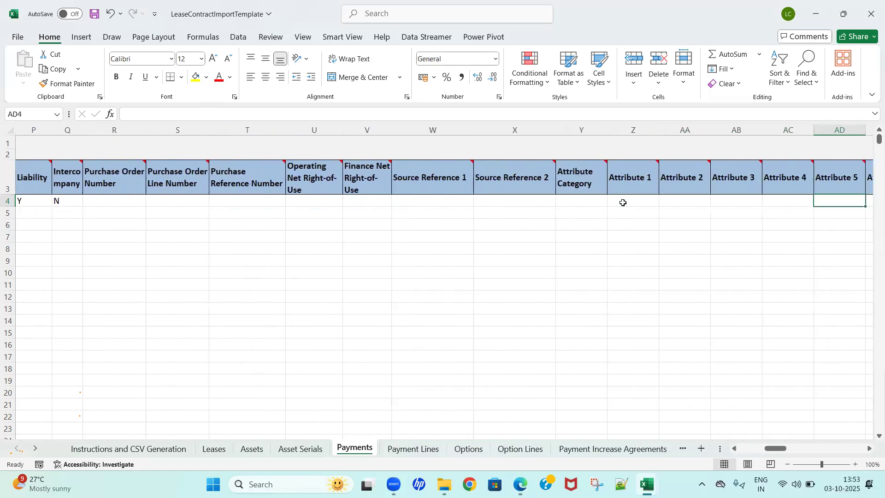
key(Home)
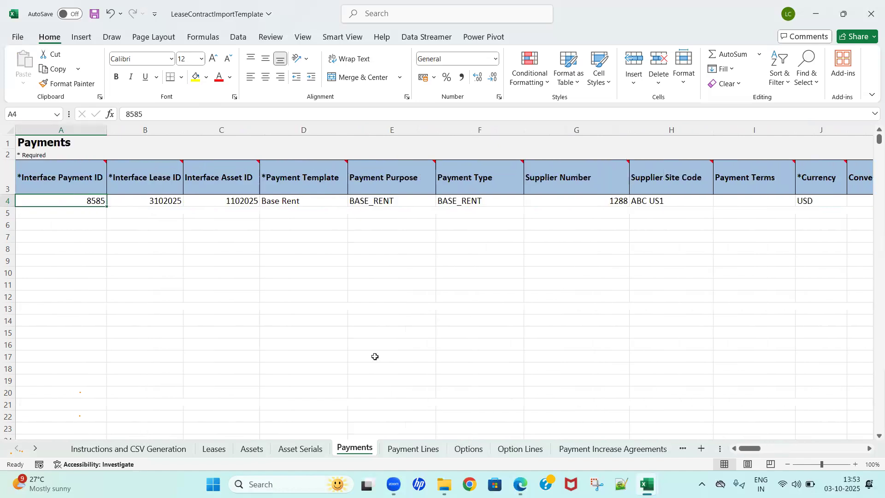
Step: Look over the column headers of the Payment Lines sheet and compare them with the IDs on the Payments sheet
click(400, 449)
click(251, 318)
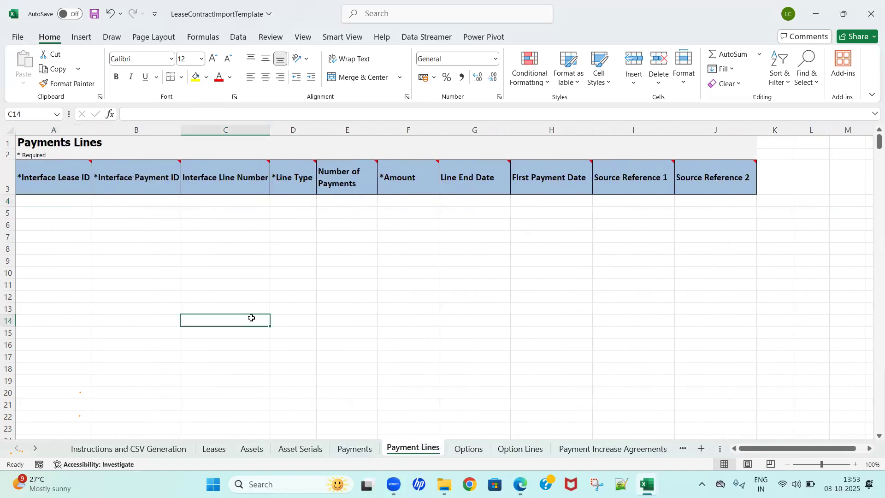
key(Up)
key(Up)
key(Up)
key(Up)
key(Up)
key(Up)
key(Up)
key(Up)
key(Up)
key(Up)
key(Up)
key(Up)
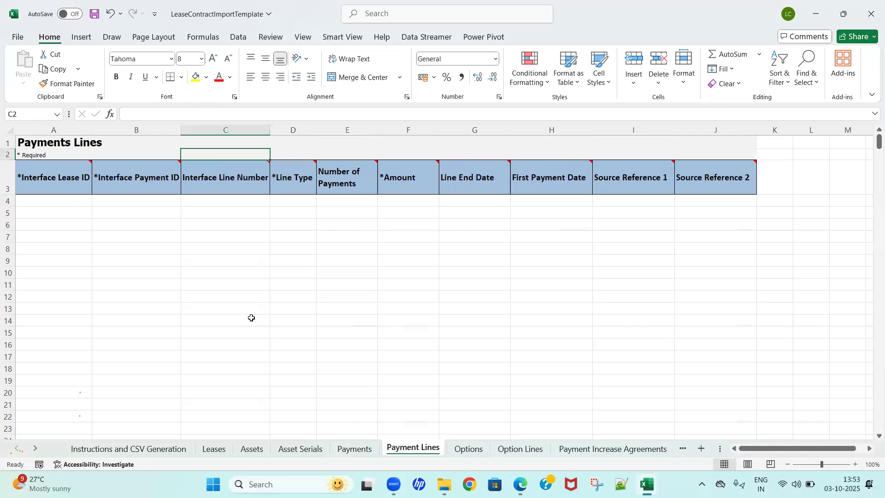
key(Down)
key(Home)
key(Right)
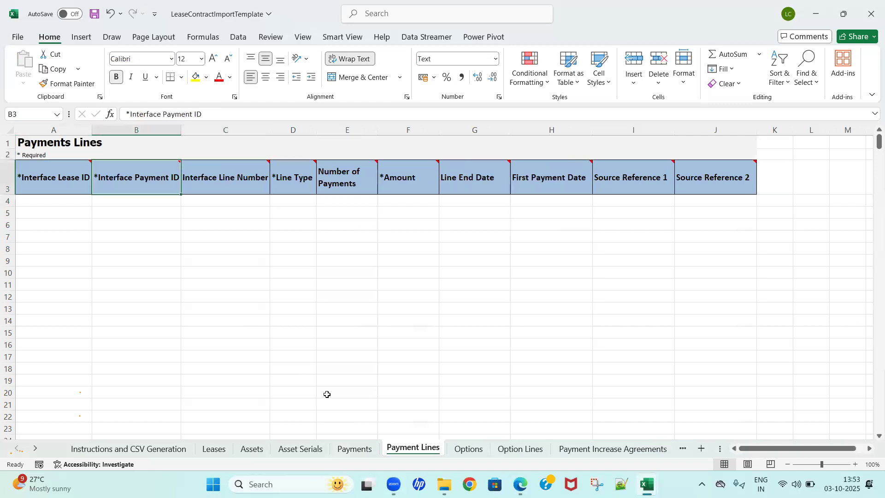
click(349, 450)
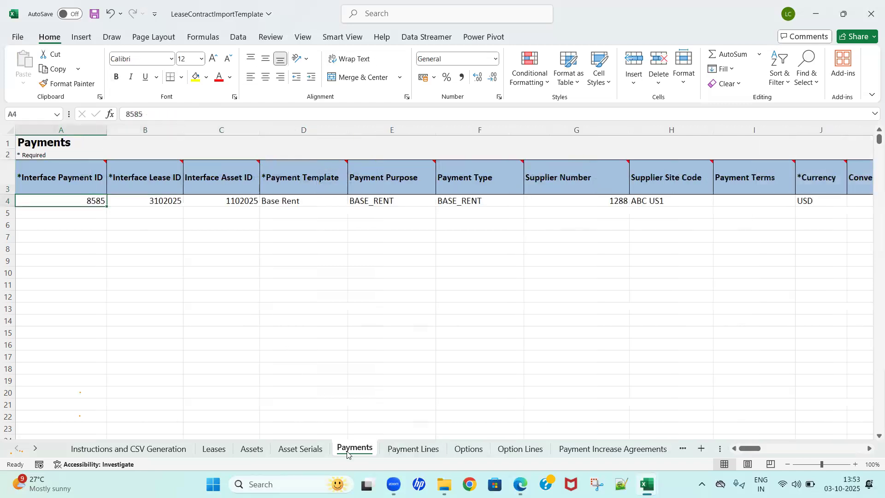
Step: Enter 03102025 as the Interface Lease ID in row 4 of the Payment Lines sheet
click(407, 449)
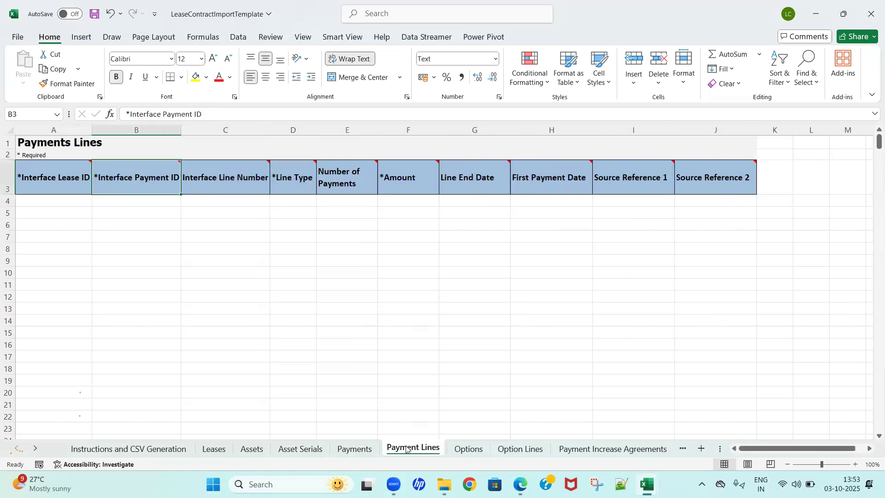
click(239, 308)
key(ctrl+Home)
key(Down)
key(Down)
key(Down)
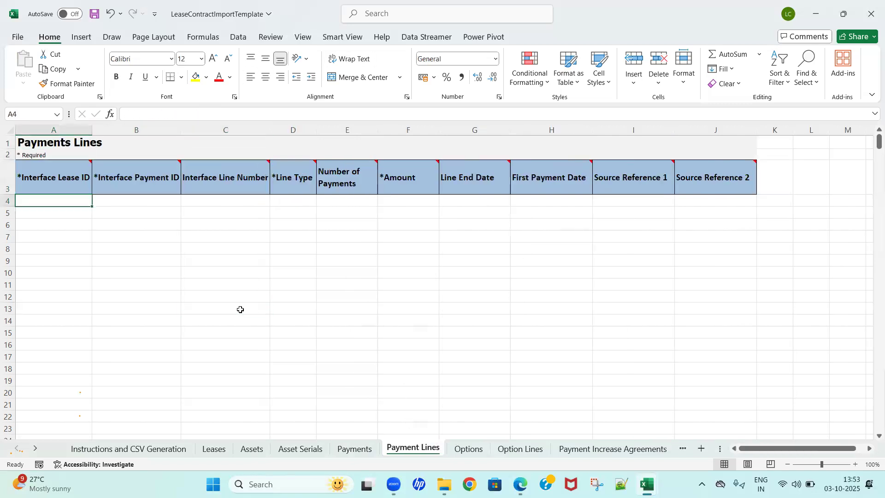
key(Right)
key(Right)
key(Right)
key(Left)
key(Left)
key(Left)
text(03102025)
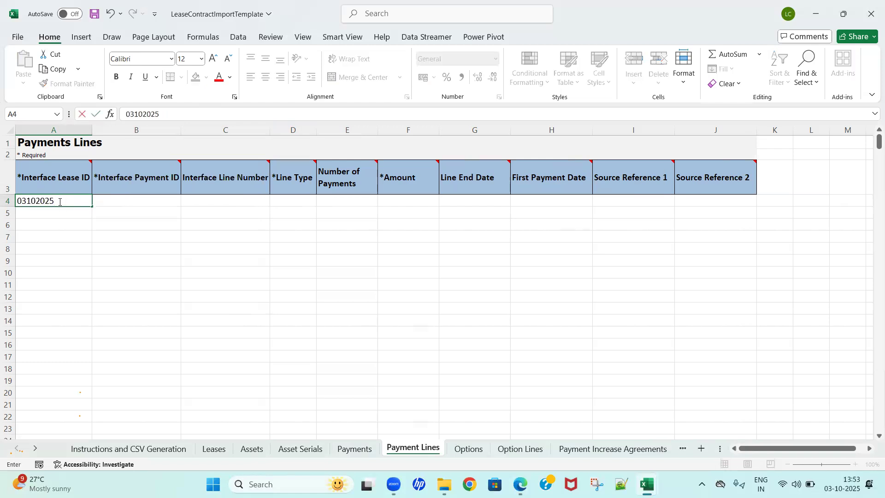
key(Tab)
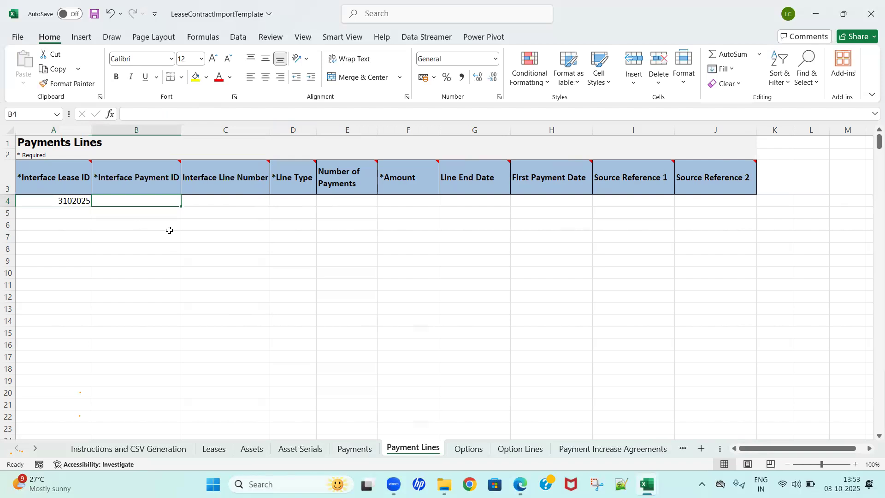
Step: Check the Payments sheet's payment ID, and enter 8585 as Interface Payment ID and 1 as Interface Line Number in row 4 of Payment Lines
click(357, 449)
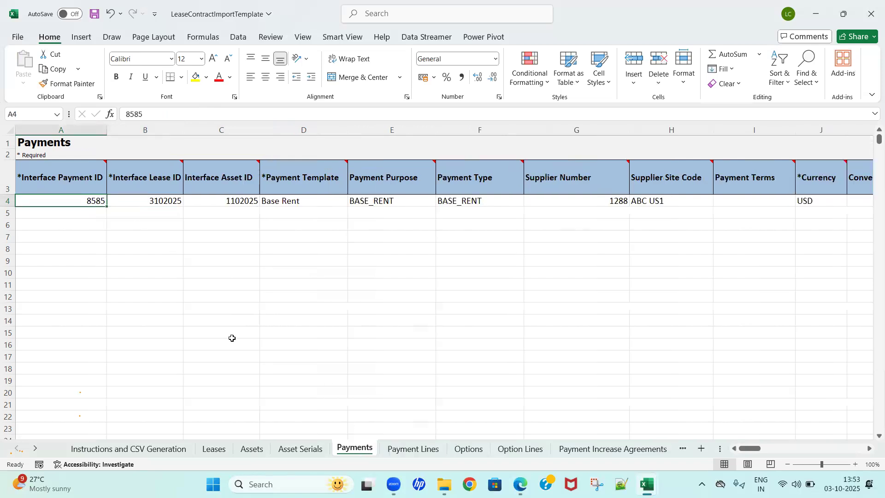
click(412, 447)
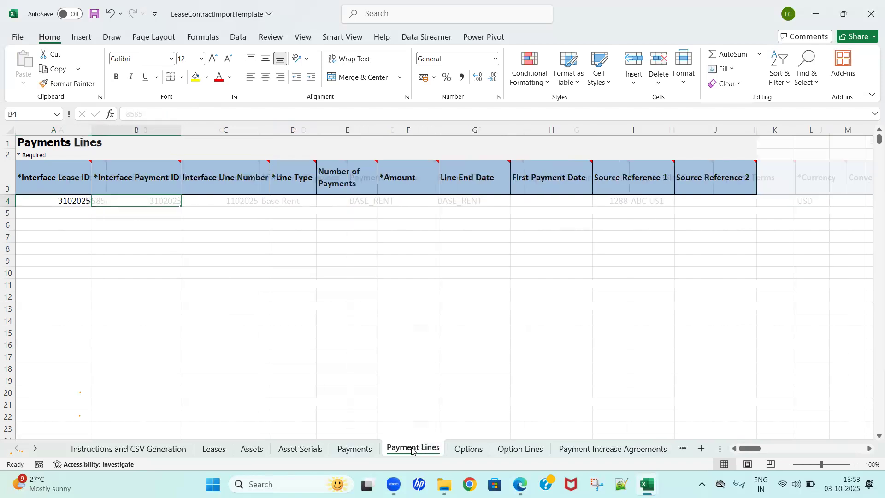
text(8585)
key(Tab)
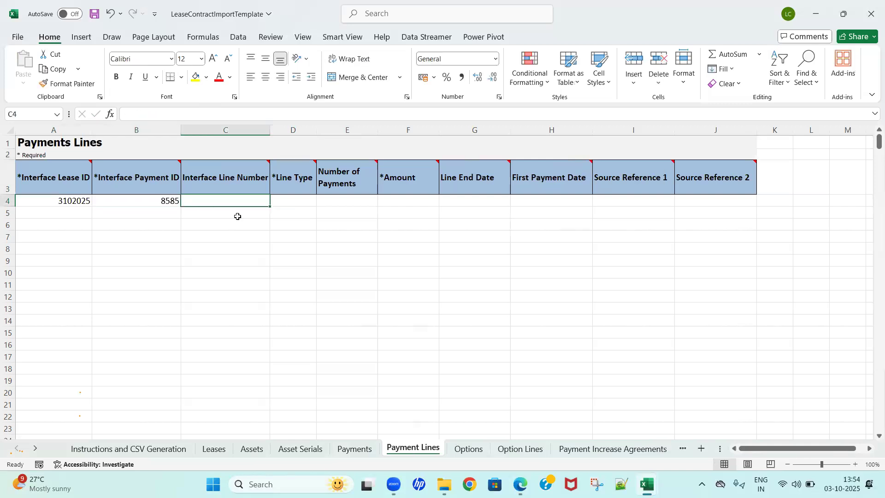
text(1)
key(Tab)
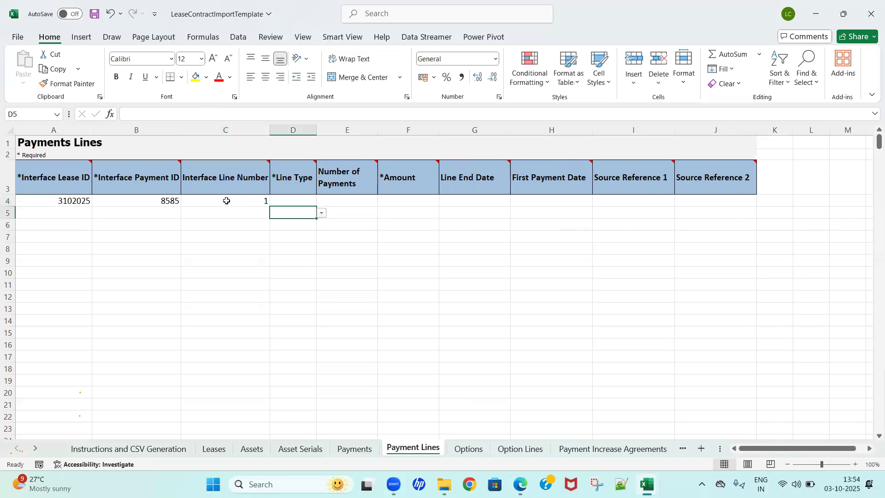
Step: Choose RECURRING as the Line Type in row 4 of the Payment Lines sheet
key(alt+Down)
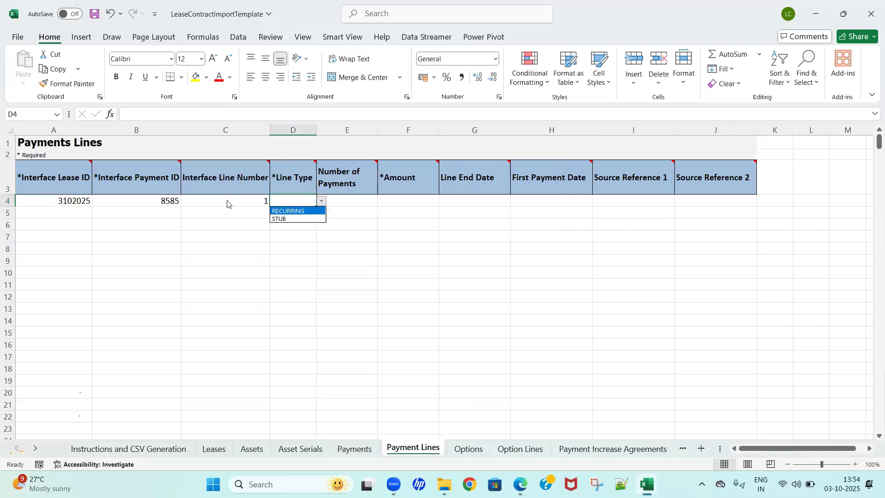
key(Down)
key(Up)
key(Down)
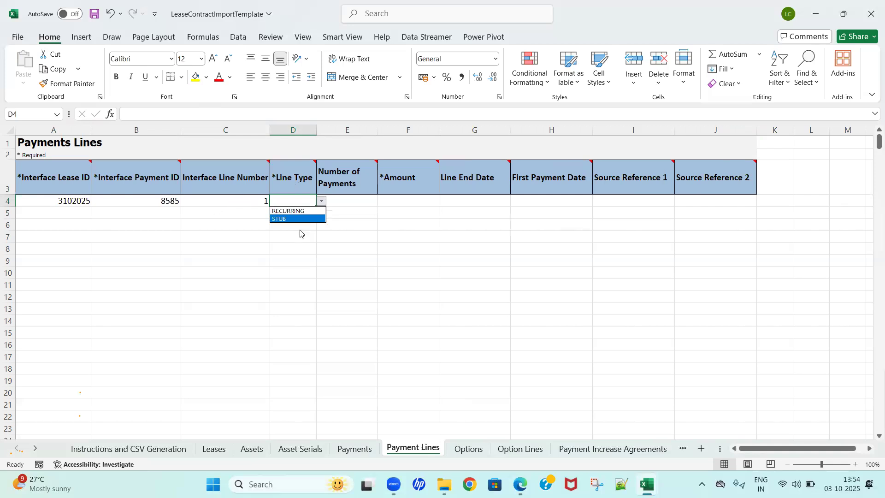
key(Up)
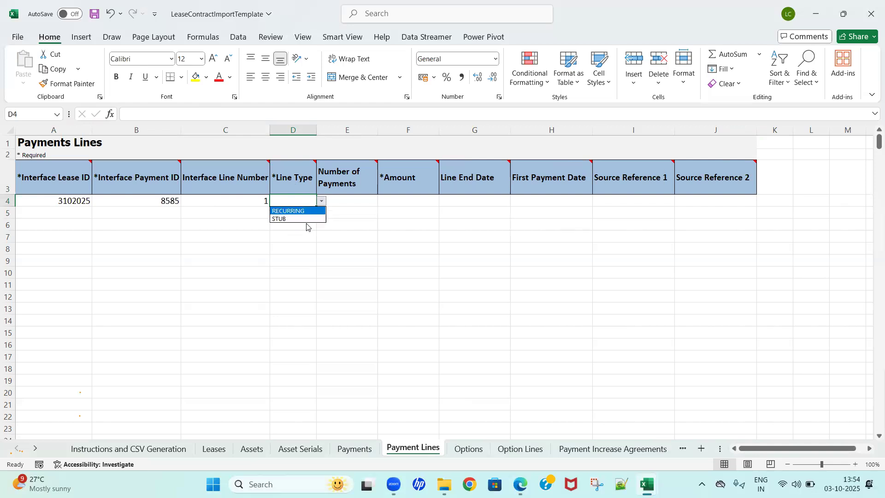
key(Return)
Step: Enter 12 as the Number of Payments and 65000 as the Amount in row 4 of the Payment Lines sheet
key(Tab)
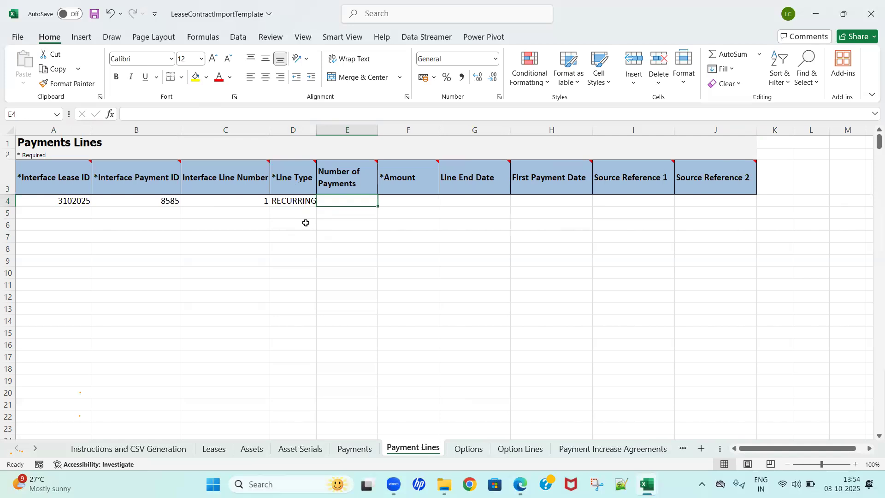
text(12)
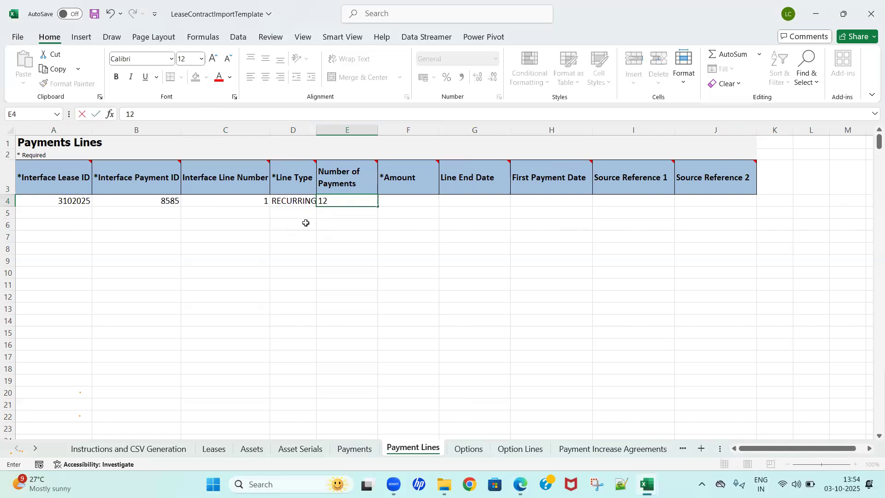
key(Tab)
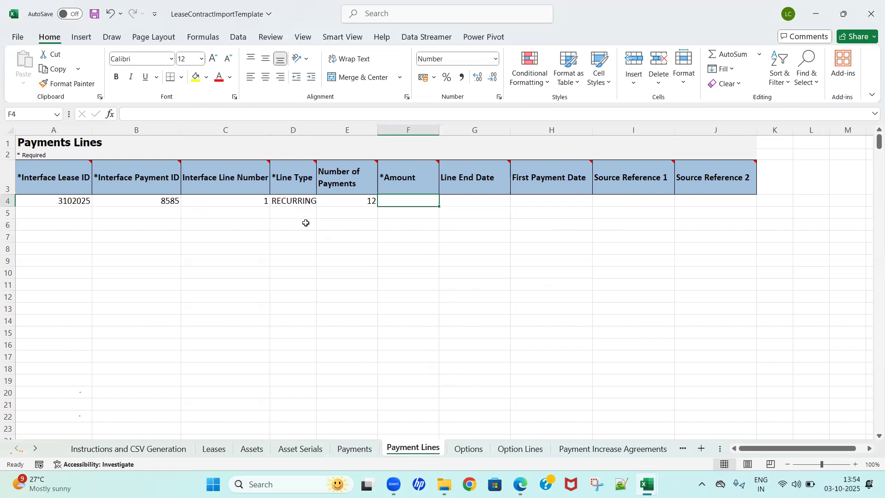
text(65000)
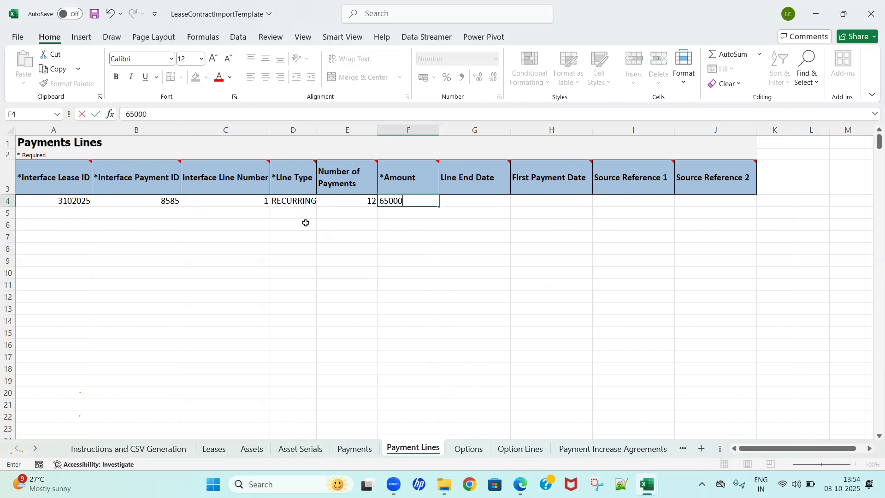
key(Tab)
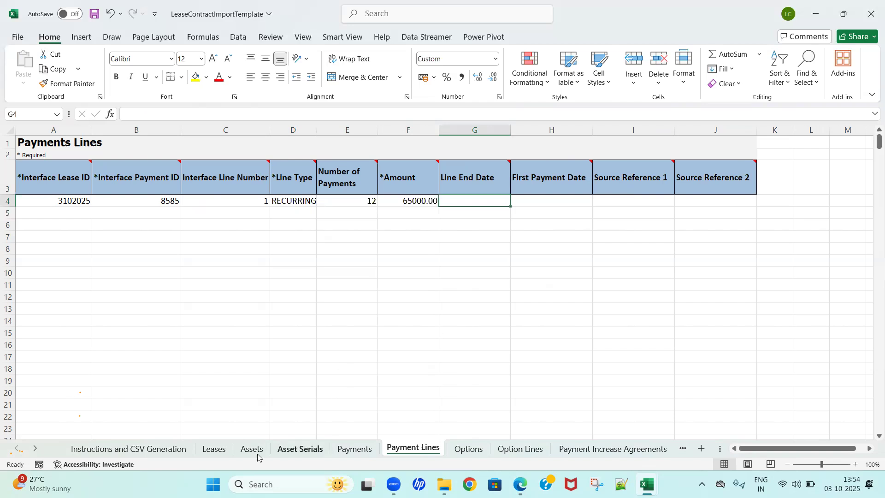
Step: Copy the lease start date 2025-01-01 from the Leases sheet into First Payment Date in row 4 of Payment Lines
click(214, 449)
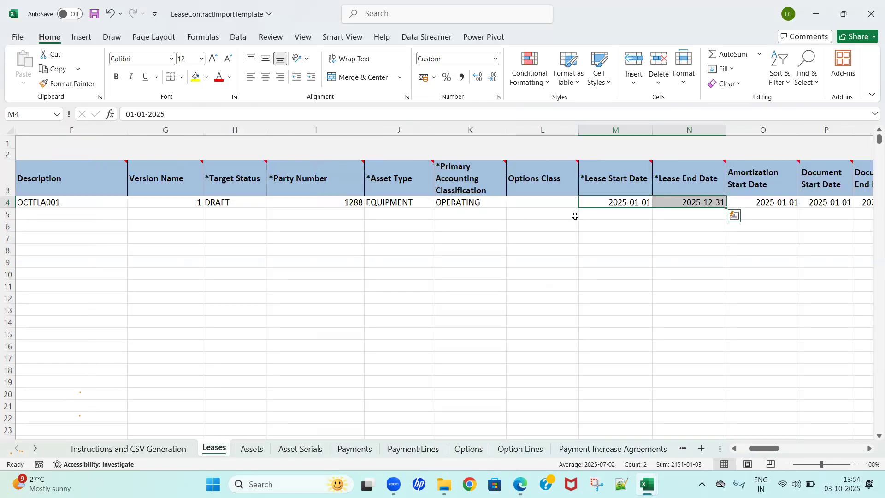
key(shift+Left)
key(ctrl+c)
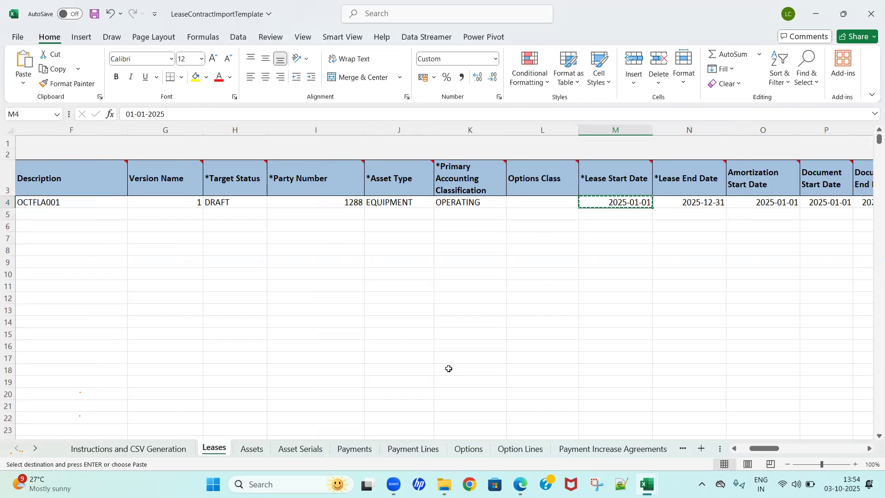
click(414, 448)
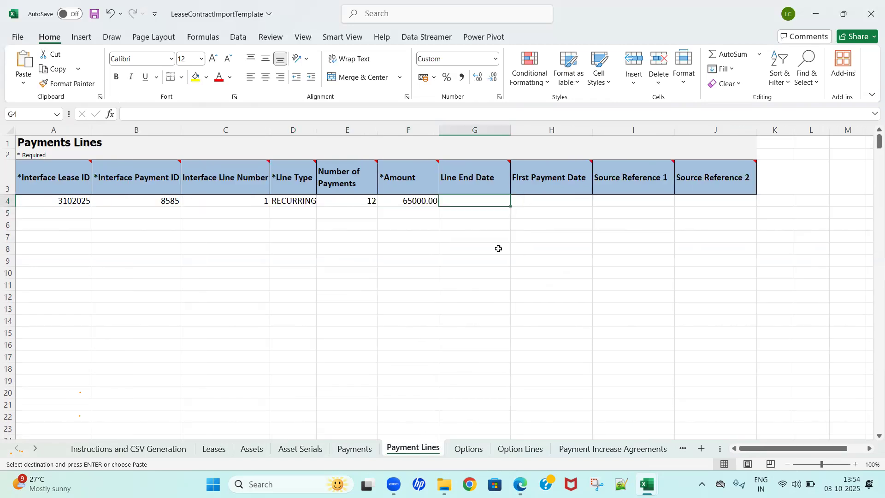
click(528, 200)
key(ctrl+v)
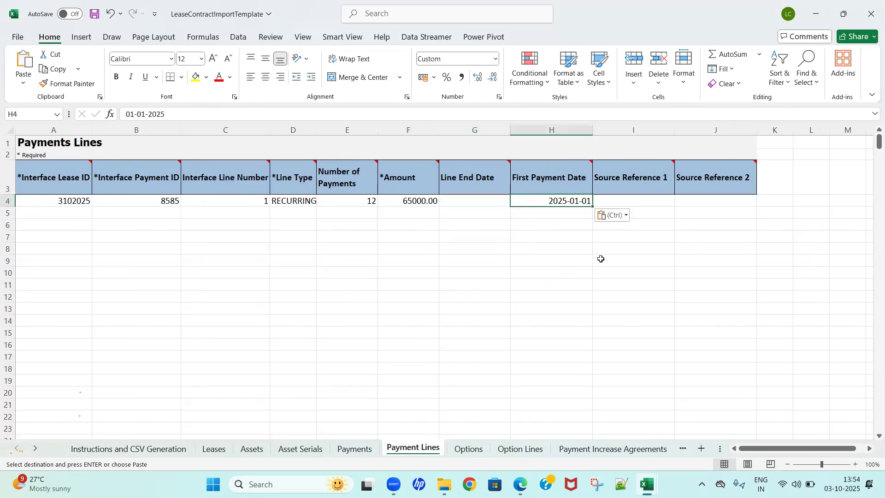
click(459, 198)
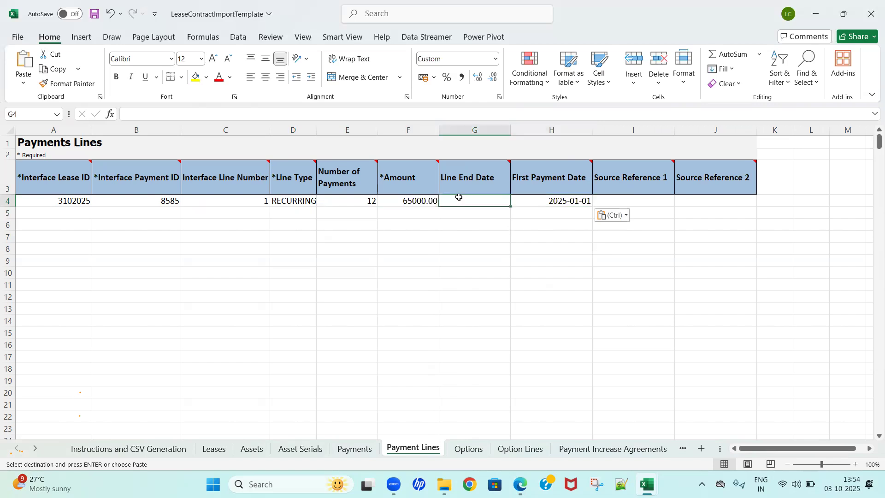
key(Escape)
click(468, 233)
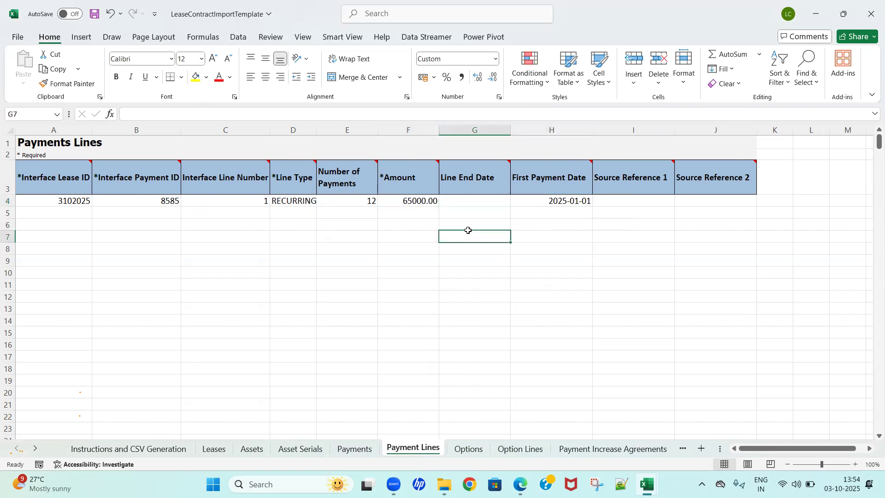
Step: Look through the Options, Option Lines, Payment Increase Agreements, Assessment Periods and Rights sheets
click(470, 447)
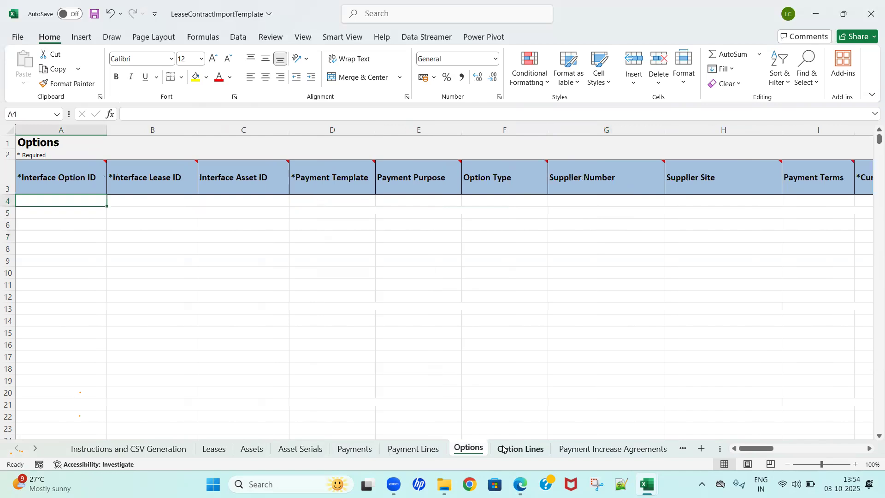
click(534, 448)
click(564, 449)
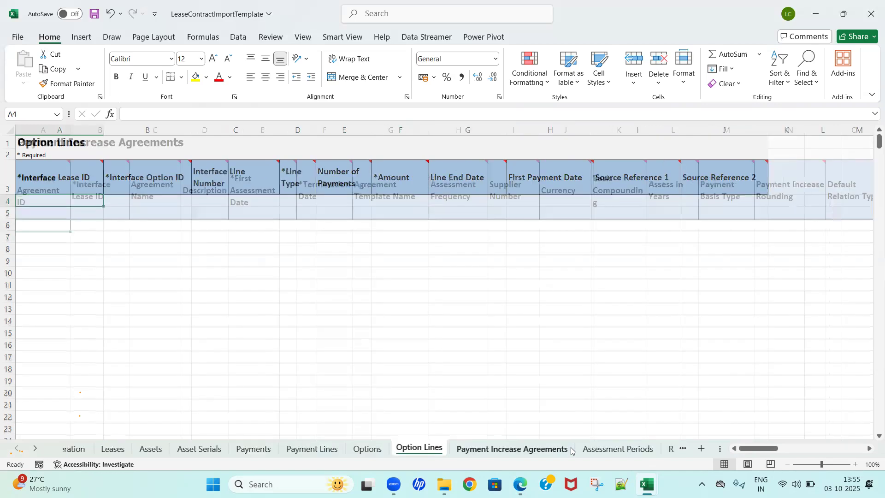
click(587, 449)
click(637, 447)
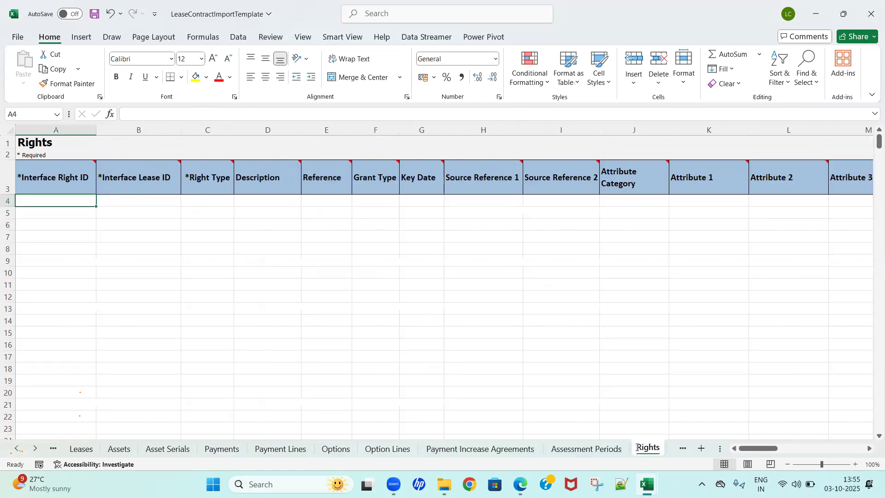
click(407, 391)
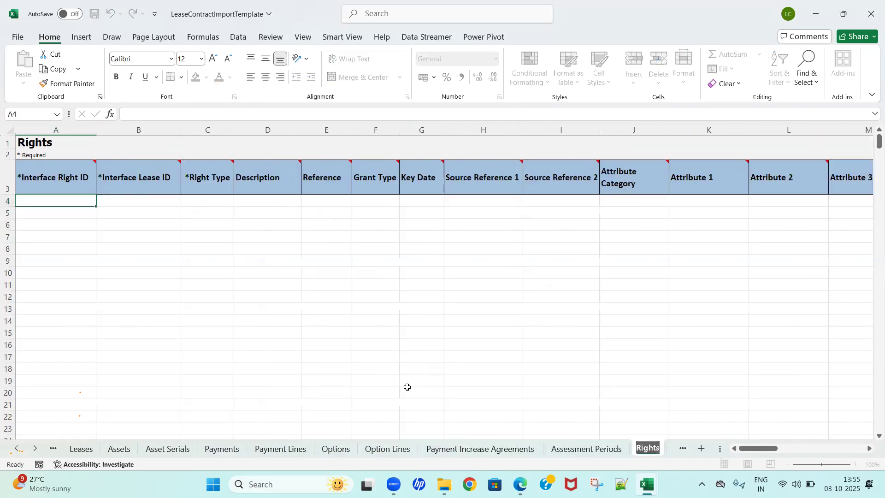
click(35, 453)
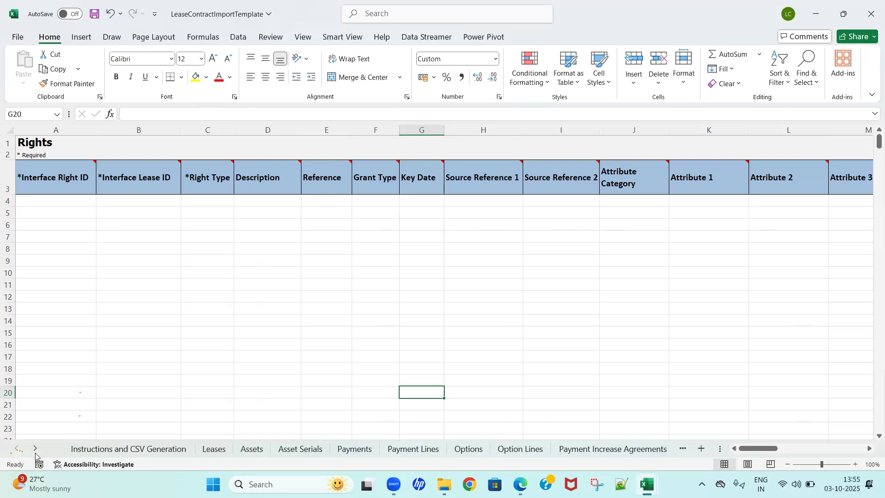
click(132, 405)
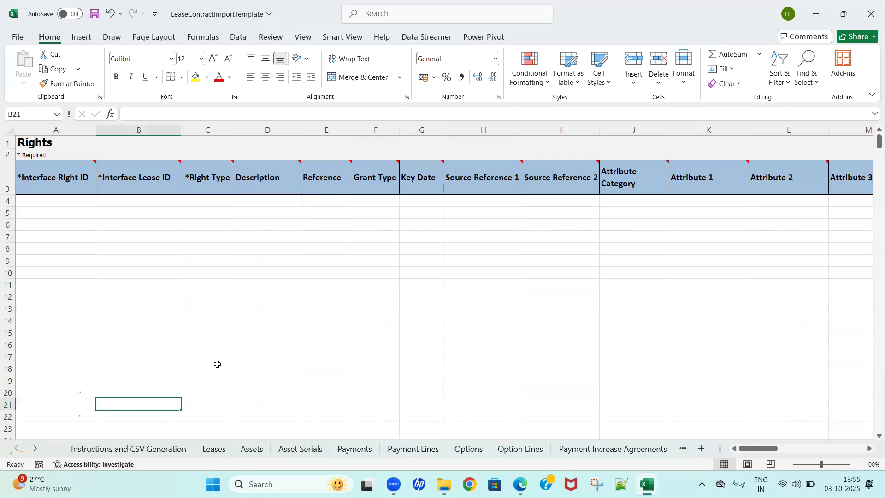
Step: Review the row 4 entries on the Leases, Assets, Payments and Payment Lines sheets, starting from the Interface Lease ID
click(213, 450)
click(122, 310)
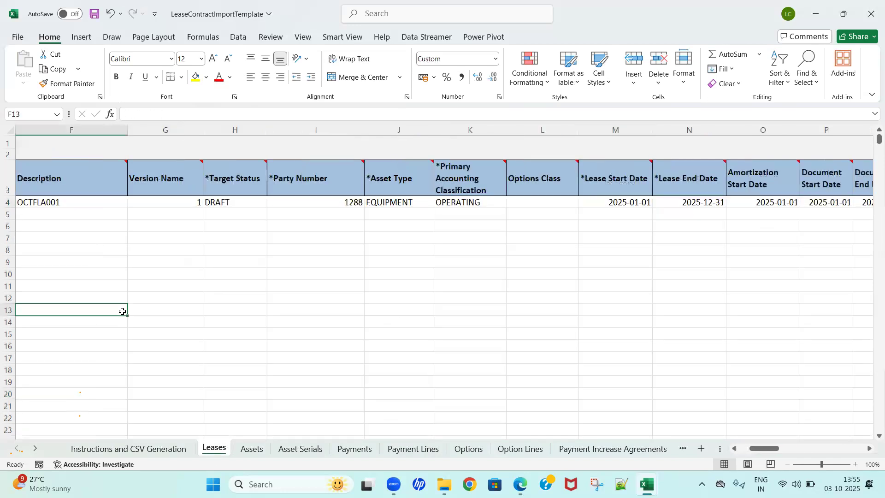
key(ctrl+Up)
key(ctrl+Up)
key(ctrl+Left)
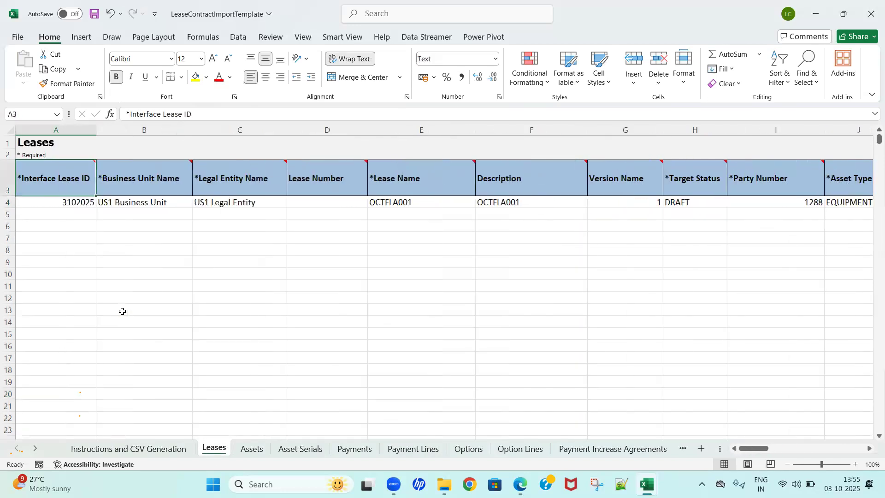
key(Down)
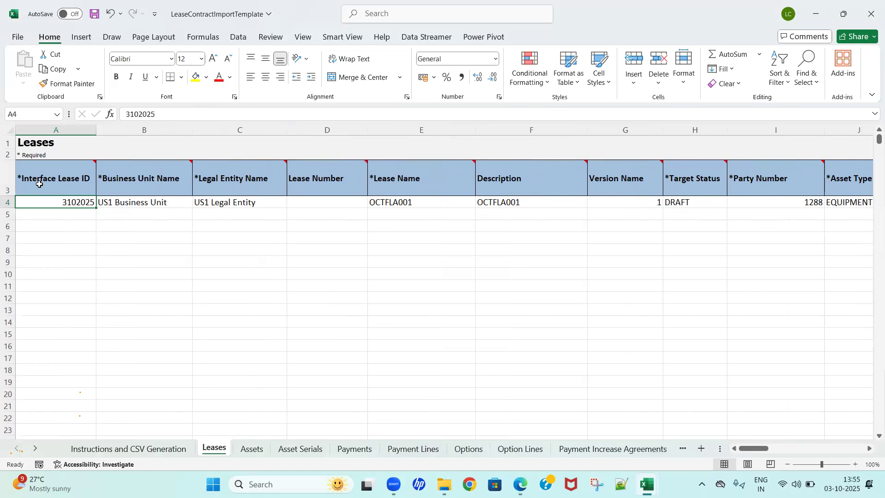
mouse_move(24, 181)
click(251, 450)
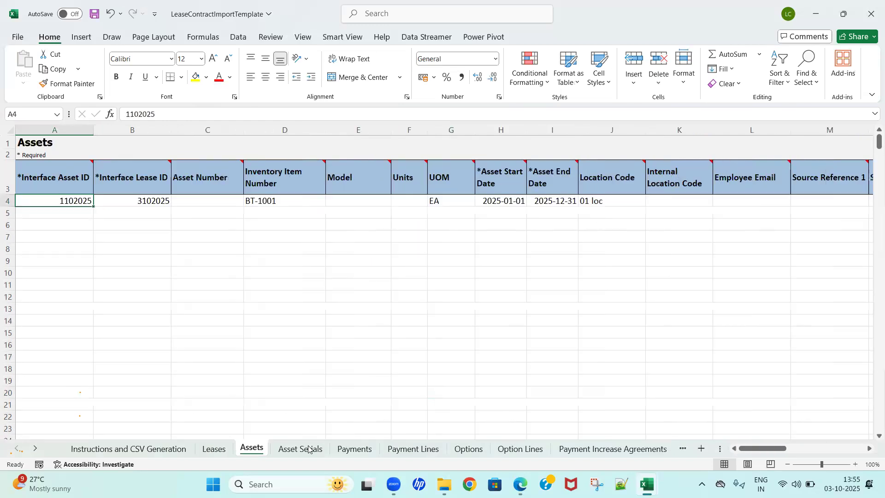
click(355, 449)
click(406, 450)
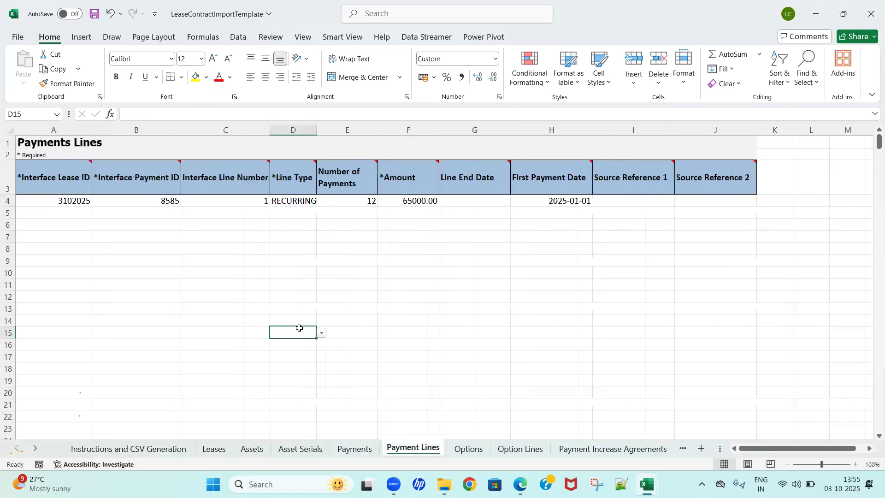
Step: Try to generate the CSV file from the Instructions and CSV Generation sheet
click(93, 452)
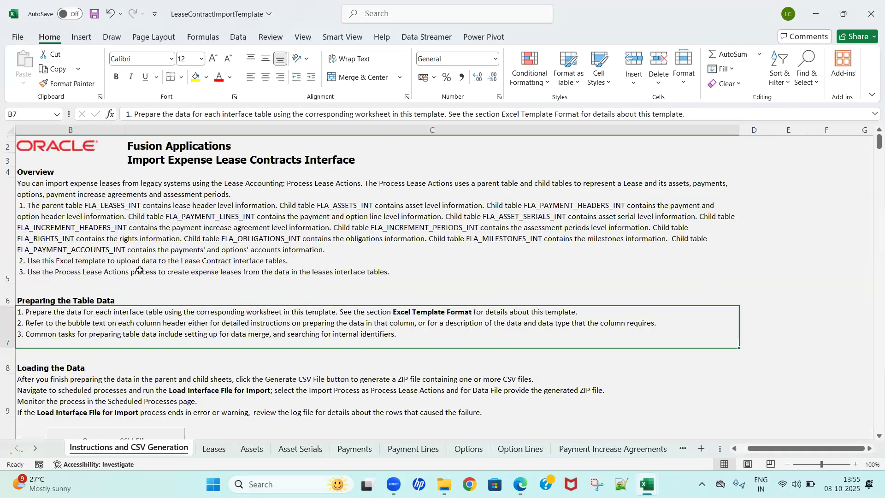
click(140, 270)
key(Down)
key(Down)
key(Down)
key(Down)
key(Down)
key(Down)
key(Down)
key(Up)
key(Up)
key(Up)
key(Down)
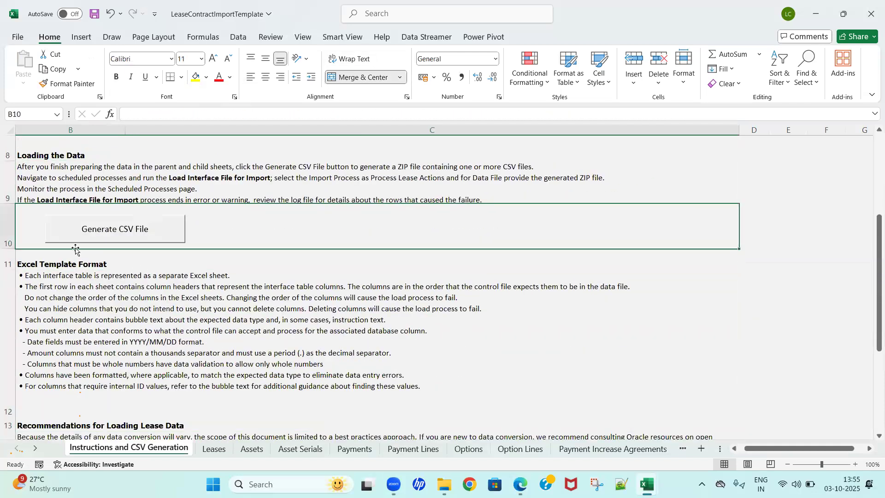
click(114, 233)
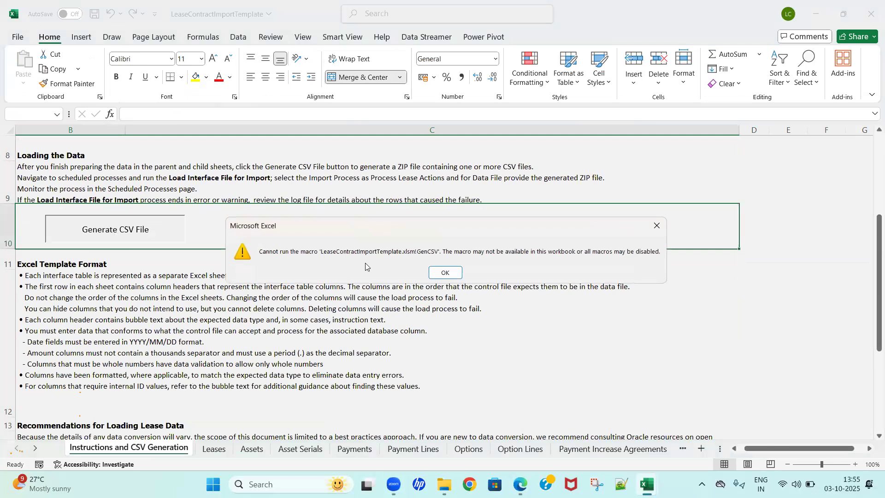
click(445, 273)
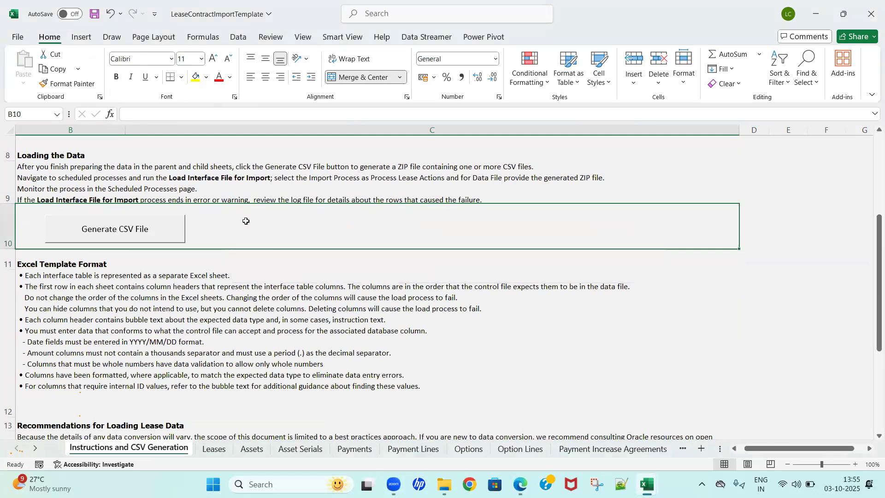
Step: Save the workbook as macro-enabled LeaseContractImportTemplate in the Fusion Lease Accounting folder on the Desktop
click(19, 38)
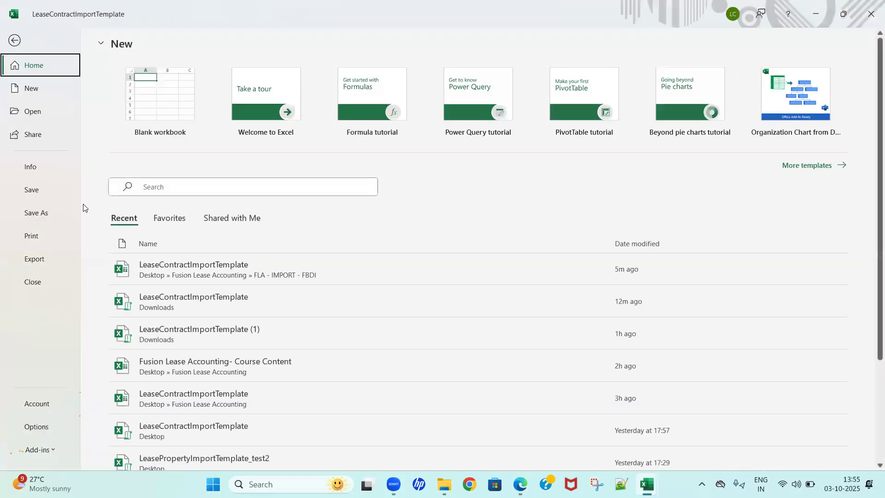
click(40, 213)
click(145, 304)
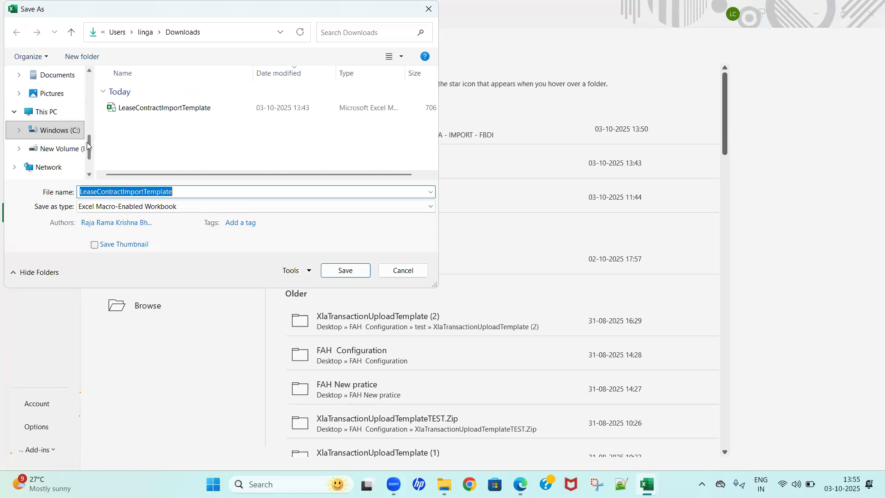
scroll(87, 144, up, 5)
click(59, 137)
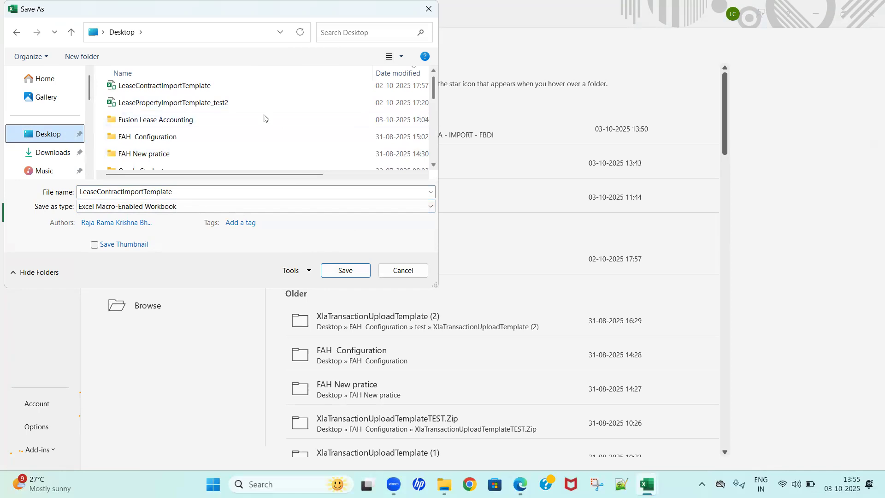
double_click(202, 122)
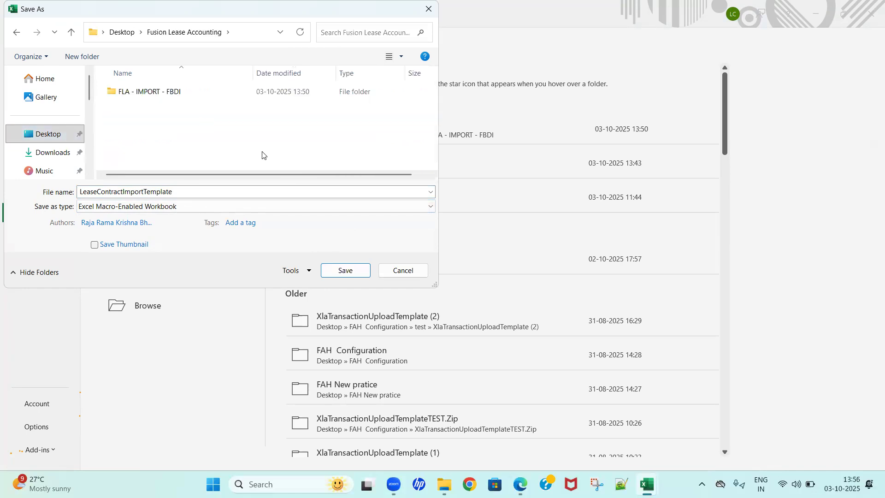
click(347, 270)
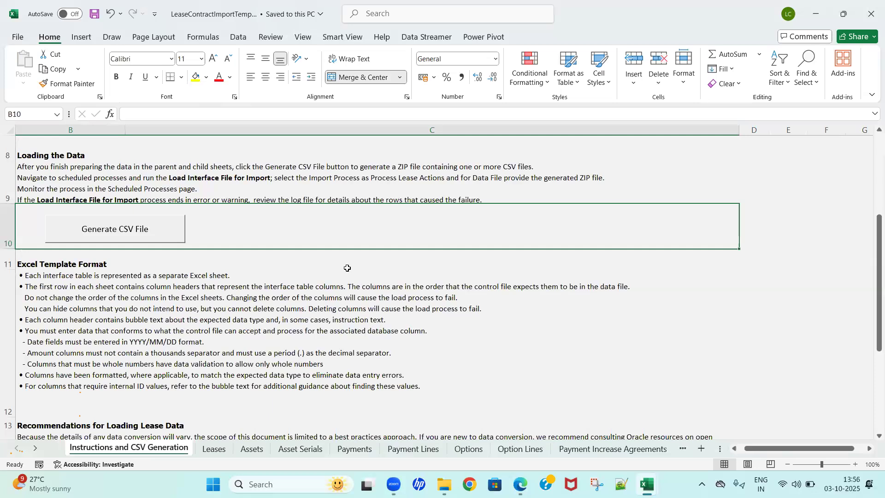
Step: Close the template workbook and switch to the FLA - IMPORT - FBDI folder in File Explorer
click(398, 293)
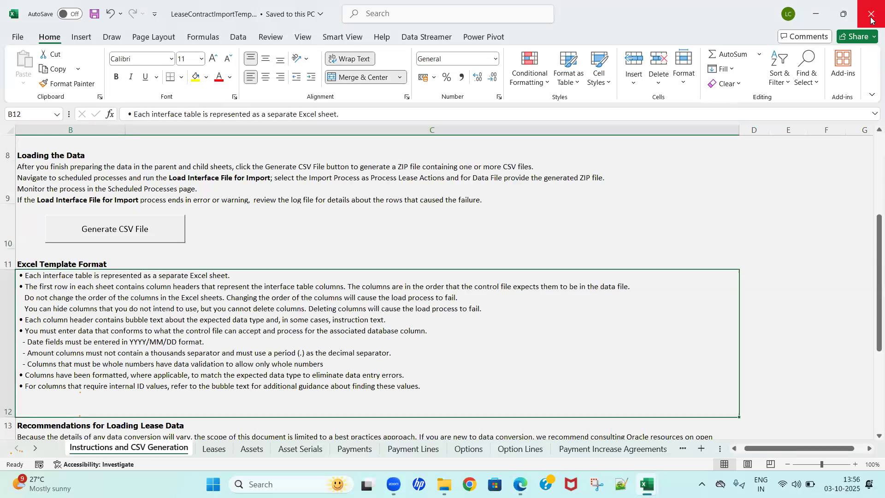
click(536, 197)
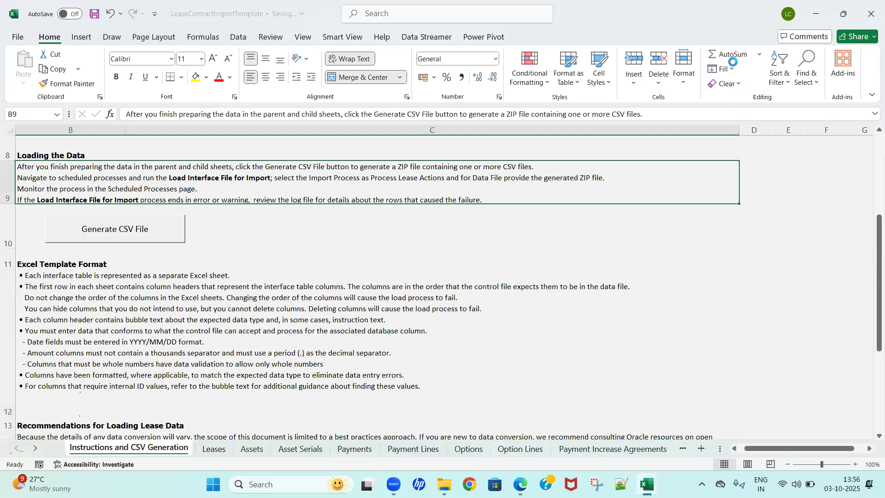
click(869, 20)
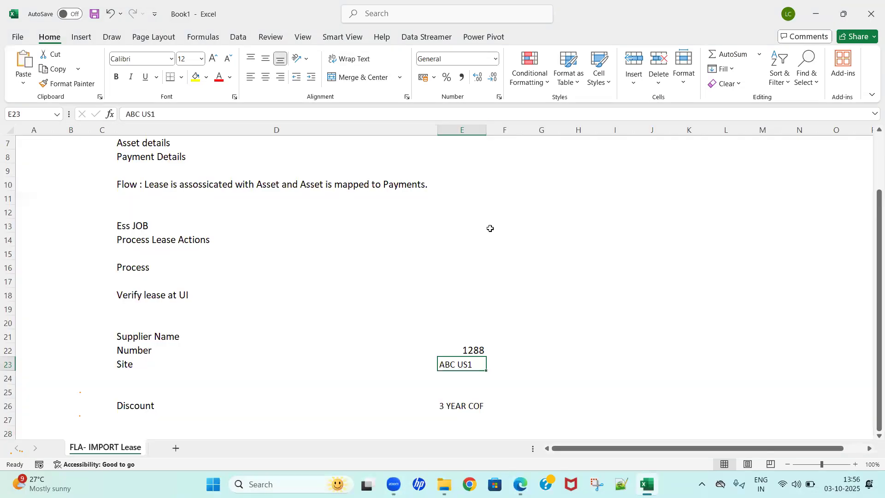
click(444, 484)
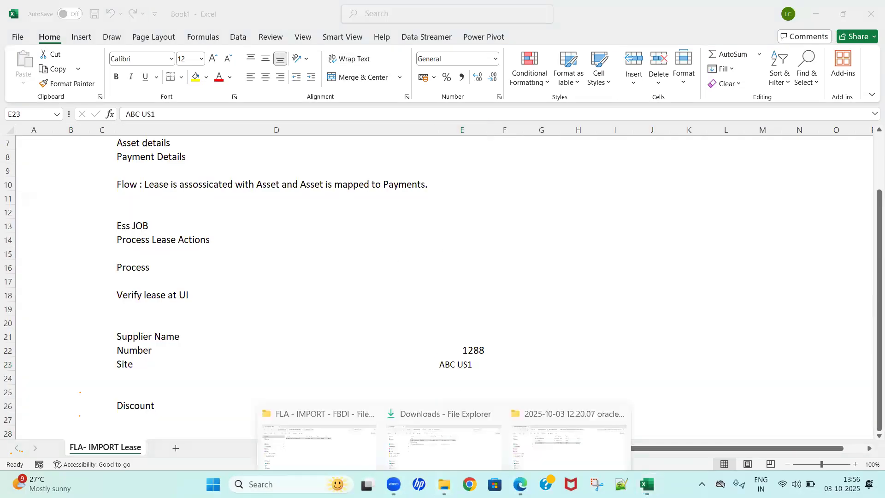
click(308, 417)
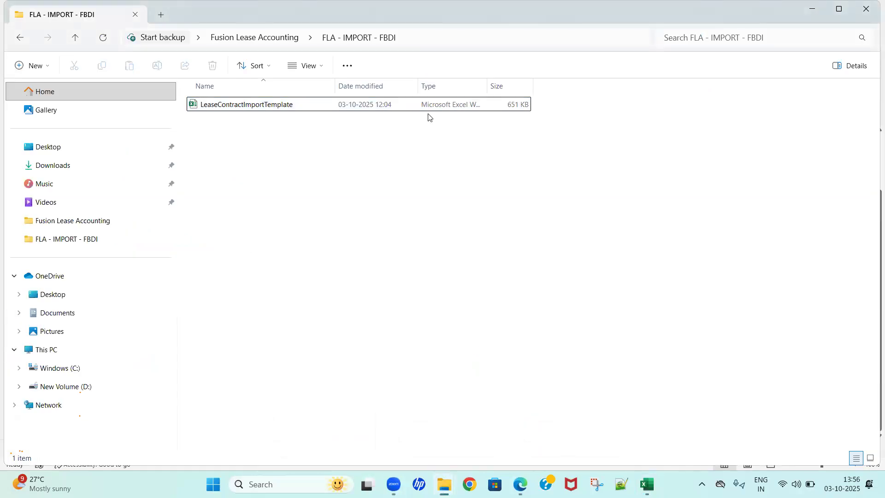
Step: Open the macro-enabled LeaseContractImportTemplate workbook from the Fusion Lease Accounting folder
key(alt+Left)
key(Down)
key(Down)
key(Down)
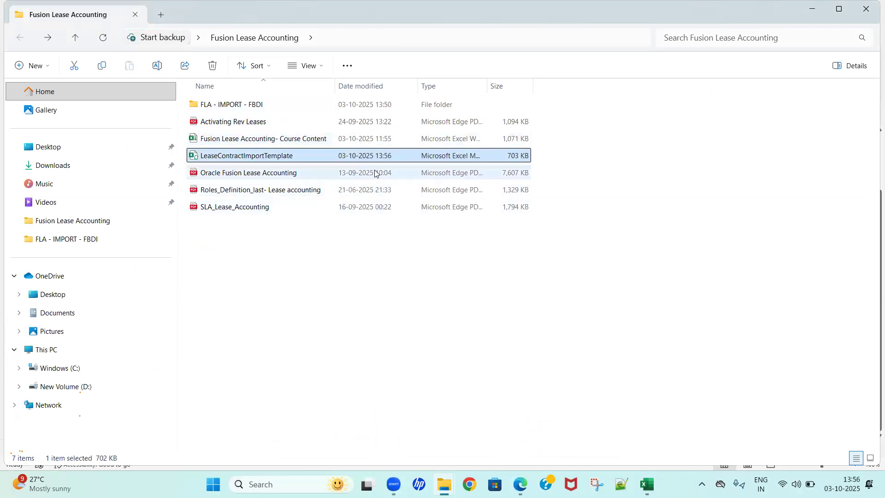
click(249, 160)
click(282, 278)
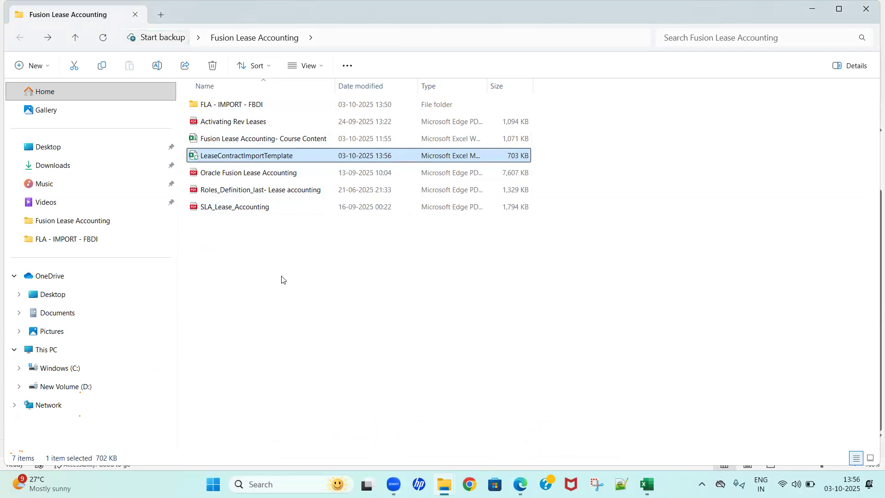
click(283, 278)
double_click(250, 161)
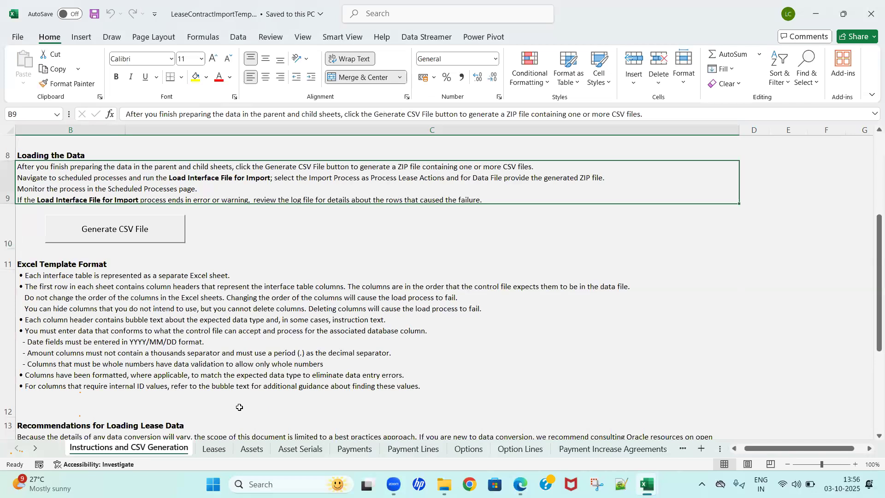
click(215, 449)
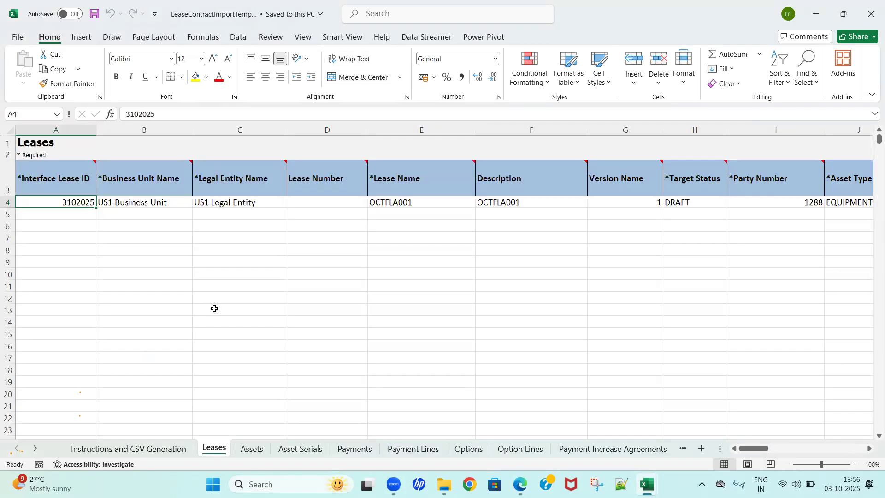
click(146, 452)
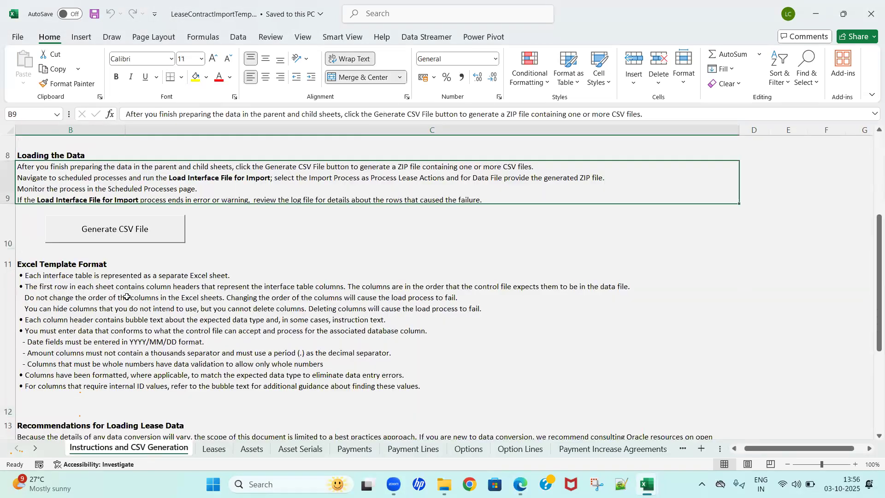
click(120, 241)
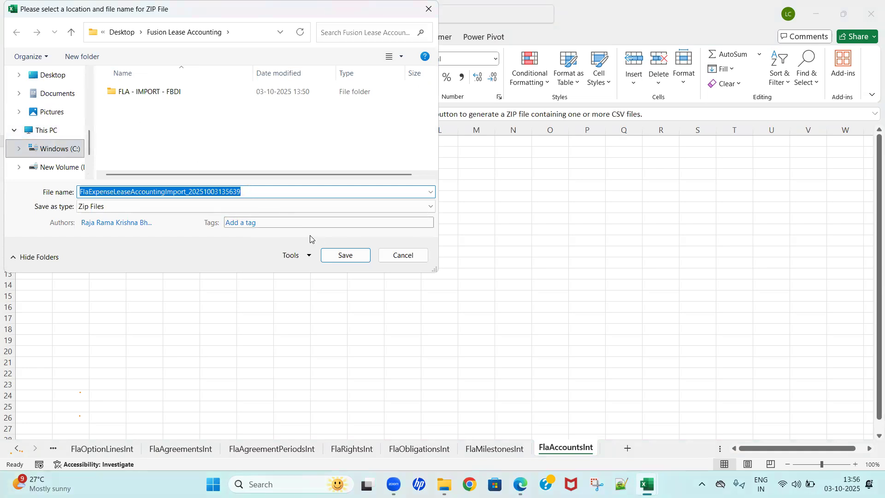
click(343, 255)
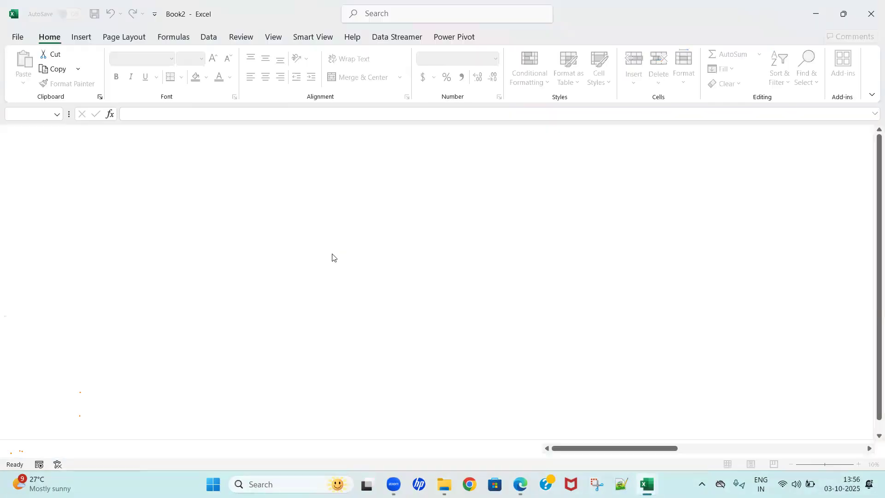
Step: Save each interface CSV file, including FlaAssetSerialsInt, FlaPaymentHeadersInt and FlaMilestonesInt, under its suggested name and finish the CSV generation
click(343, 254)
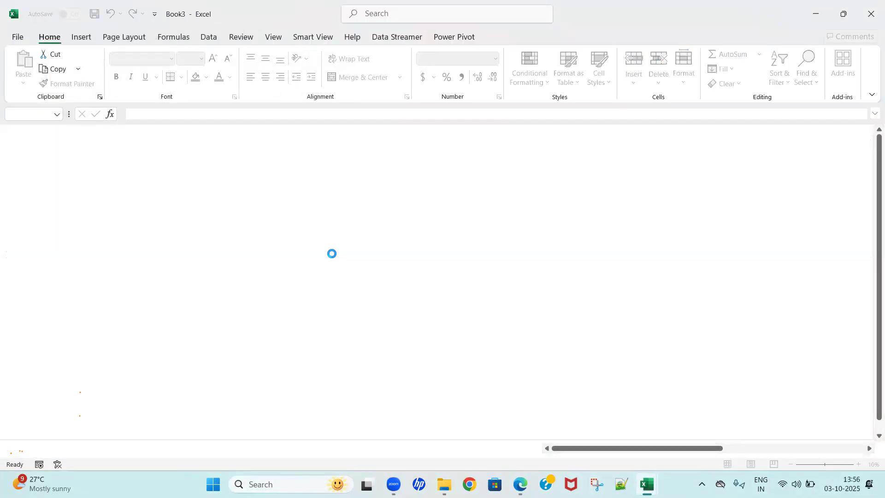
click(334, 257)
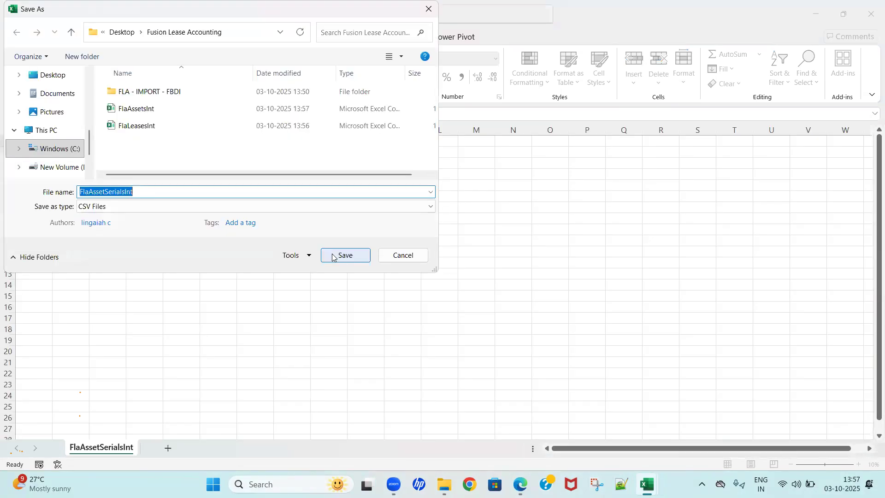
click(333, 255)
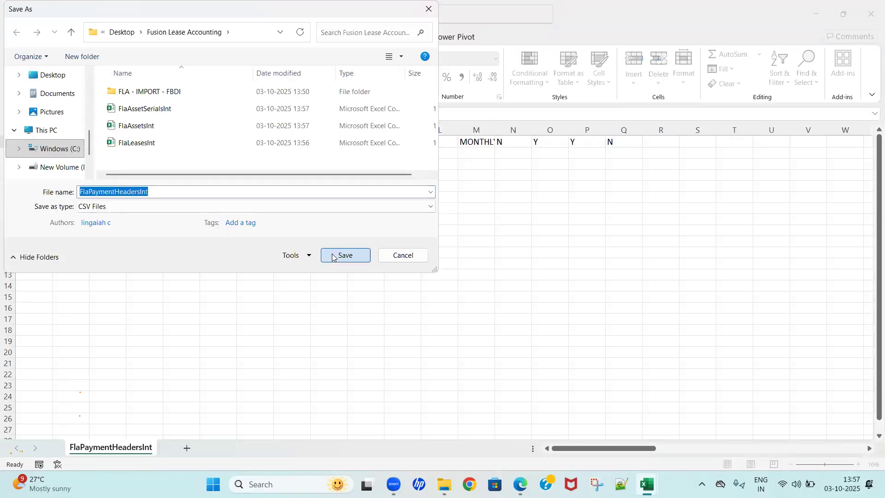
click(333, 255)
click(333, 255)
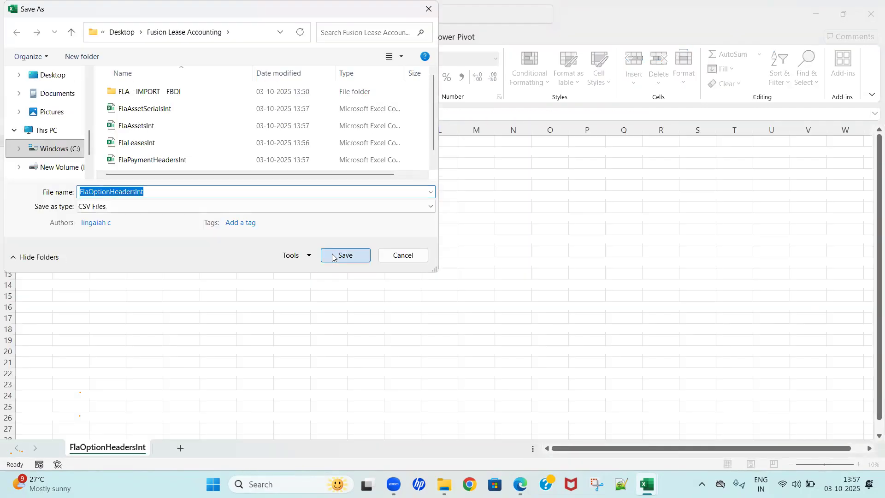
click(333, 255)
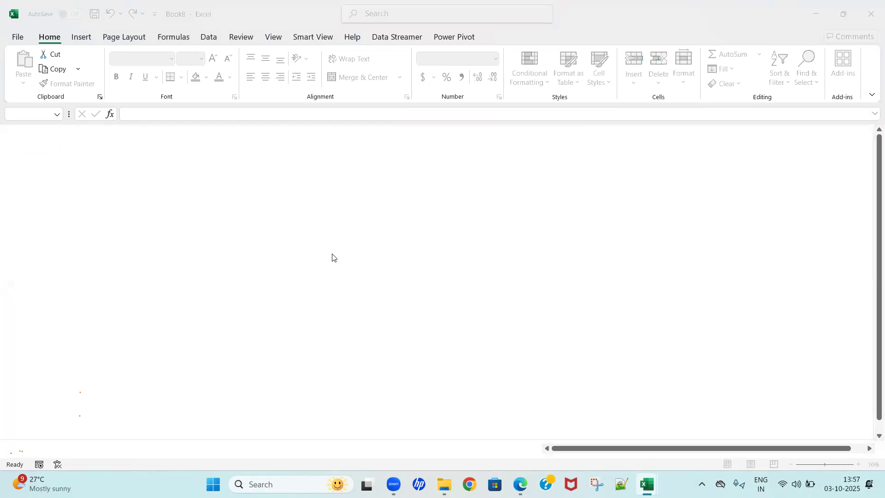
click(334, 255)
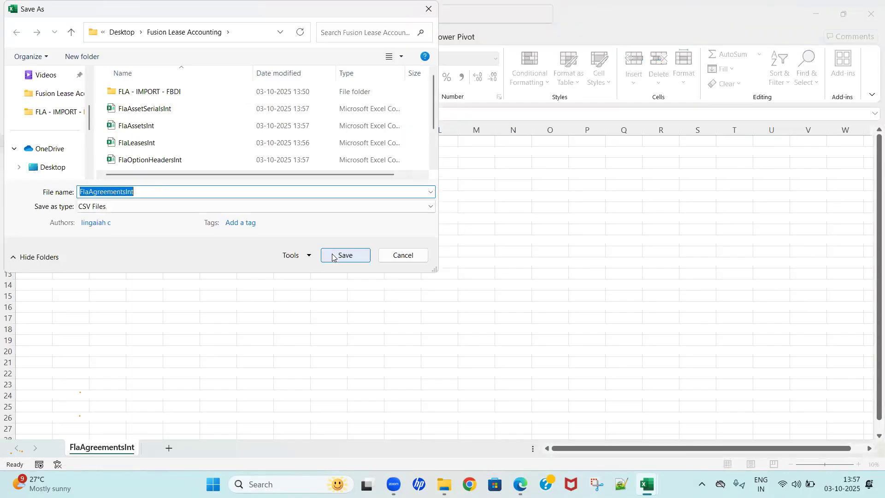
click(333, 255)
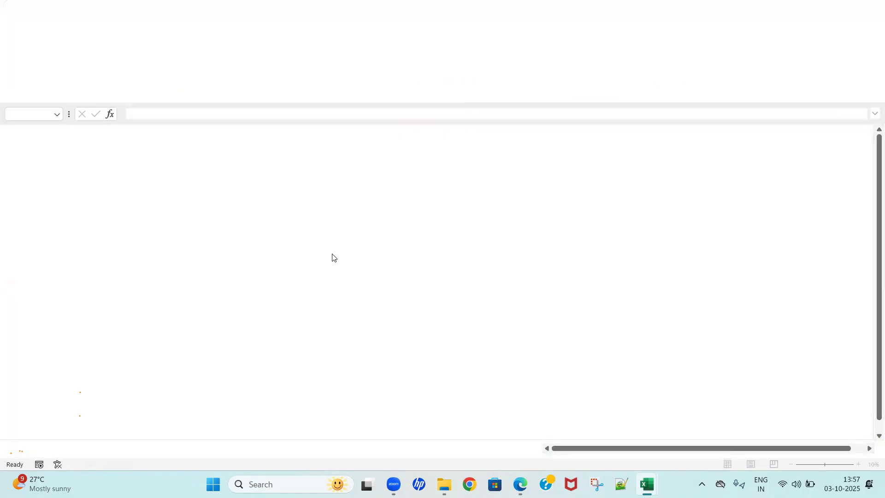
click(333, 256)
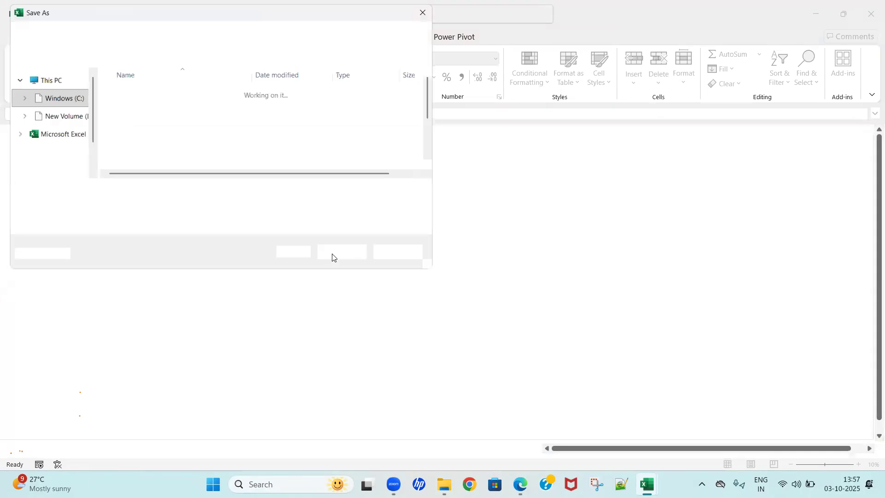
click(333, 256)
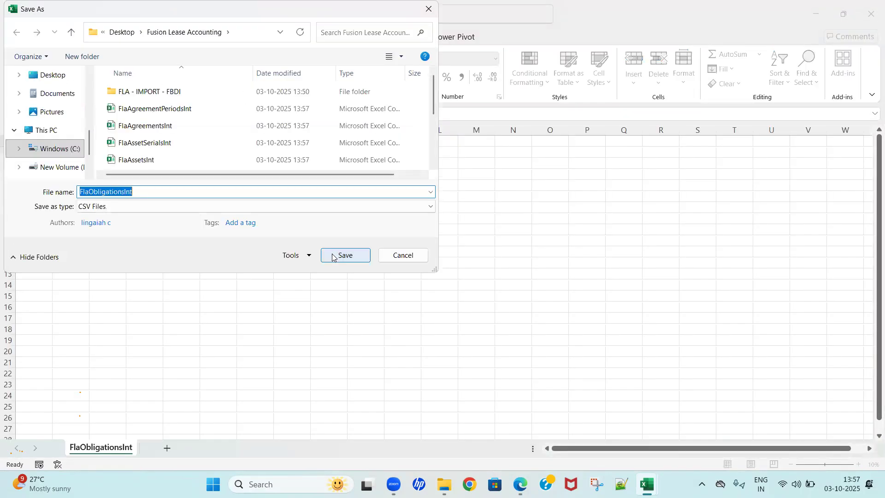
click(333, 256)
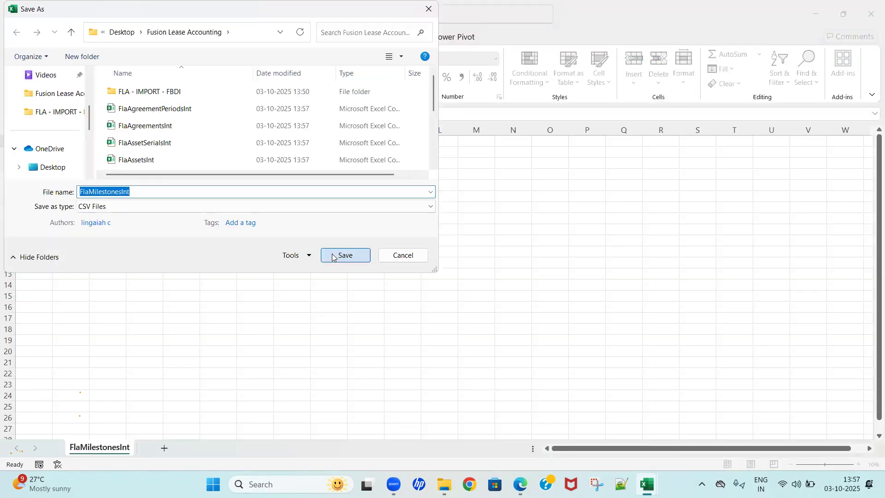
click(333, 256)
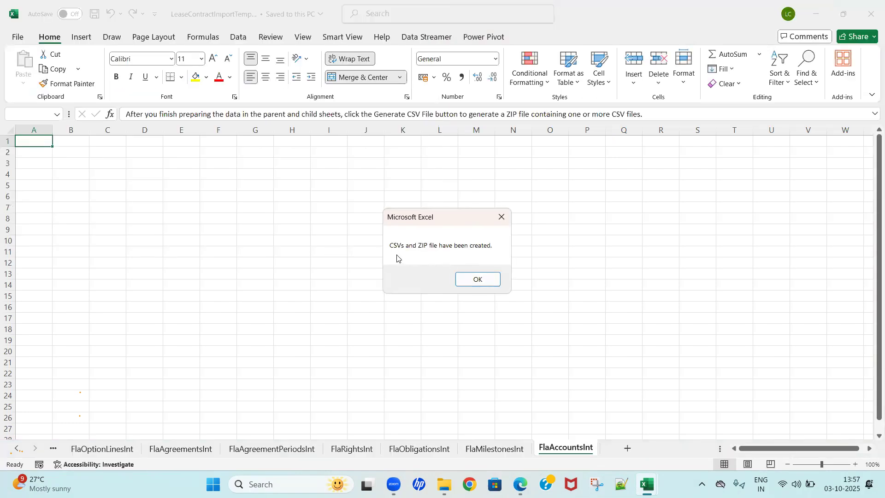
click(470, 277)
click(423, 259)
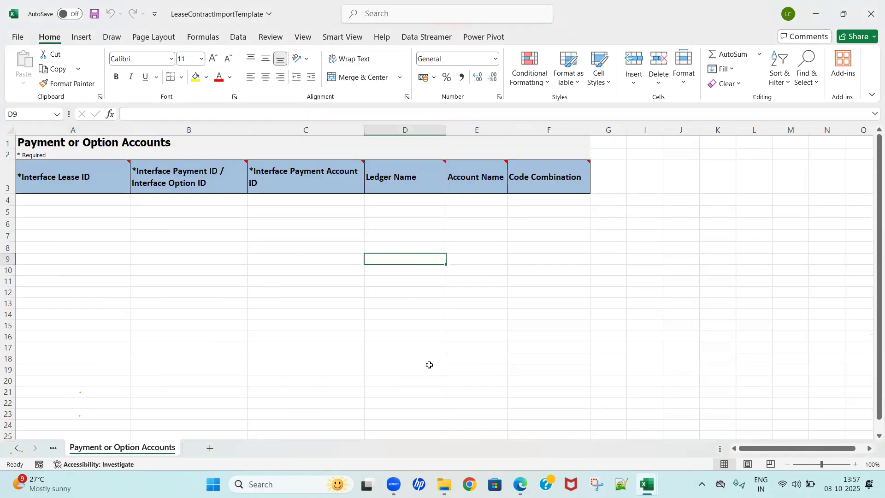
Step: Switch to Oracle Fusion Cloud Applications in Edge and open File Import and Export from the Tools group
click(520, 484)
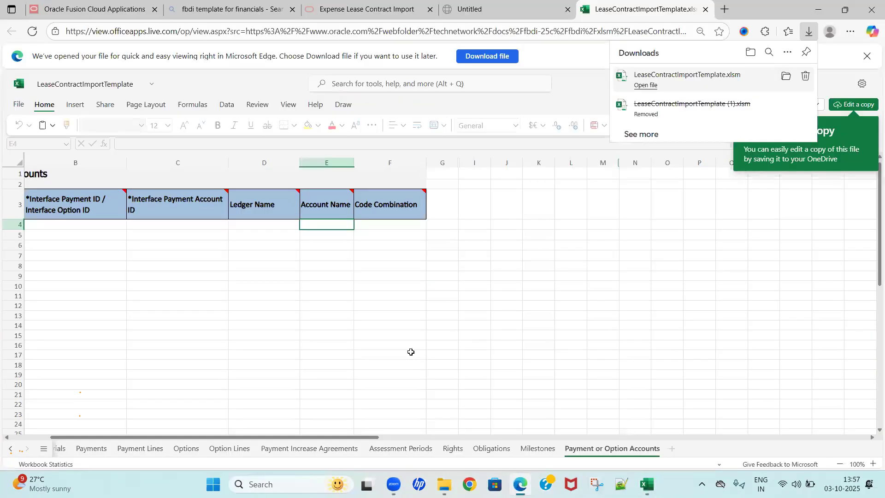
click(91, 10)
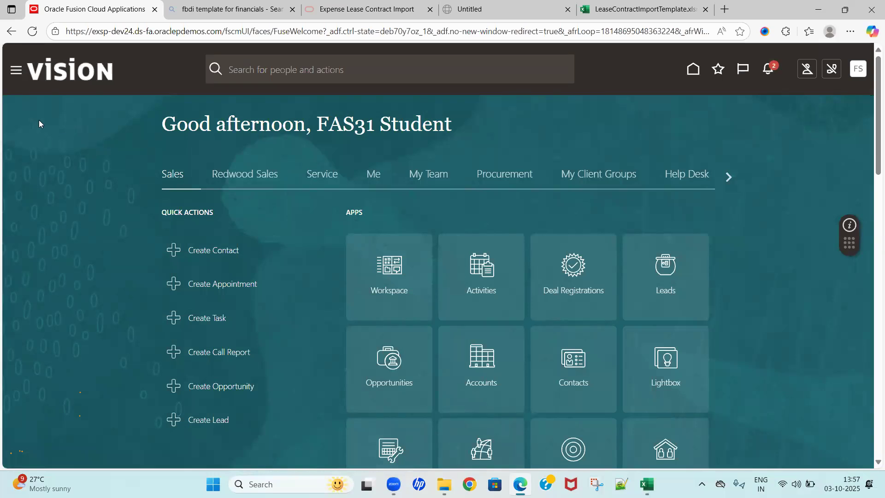
click(15, 71)
click(444, 413)
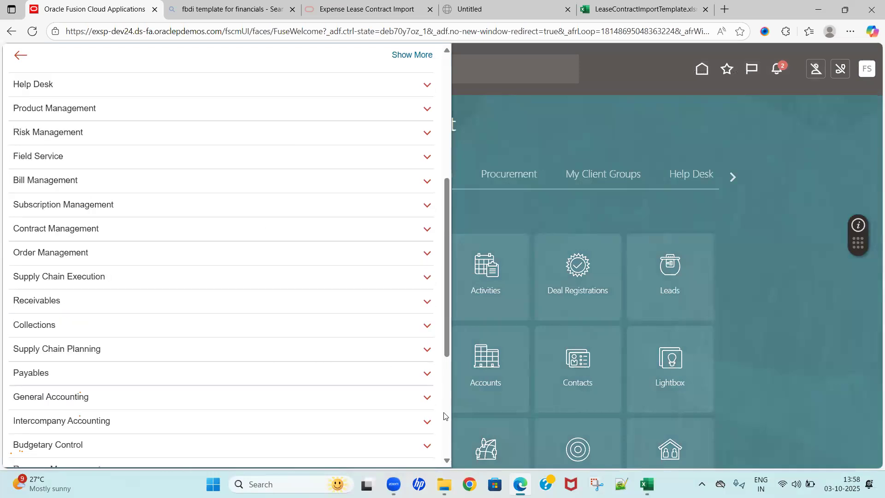
click(445, 413)
click(75, 384)
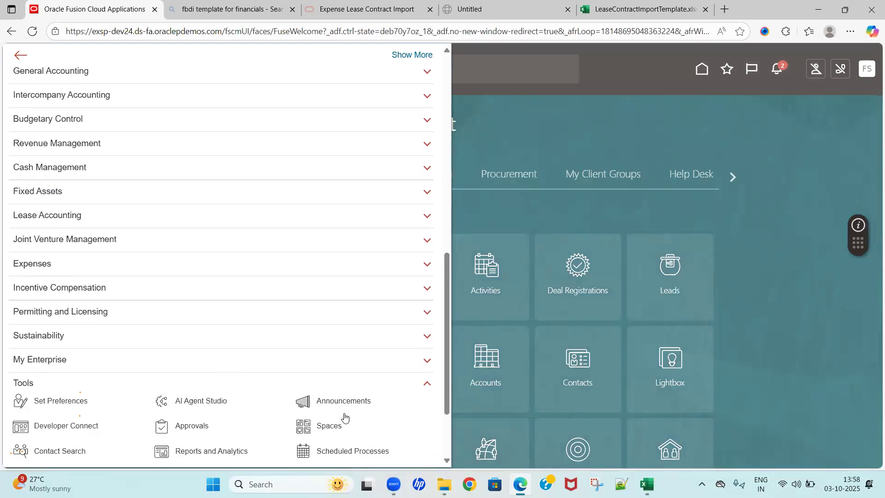
scroll(369, 427, down, 2)
click(447, 450)
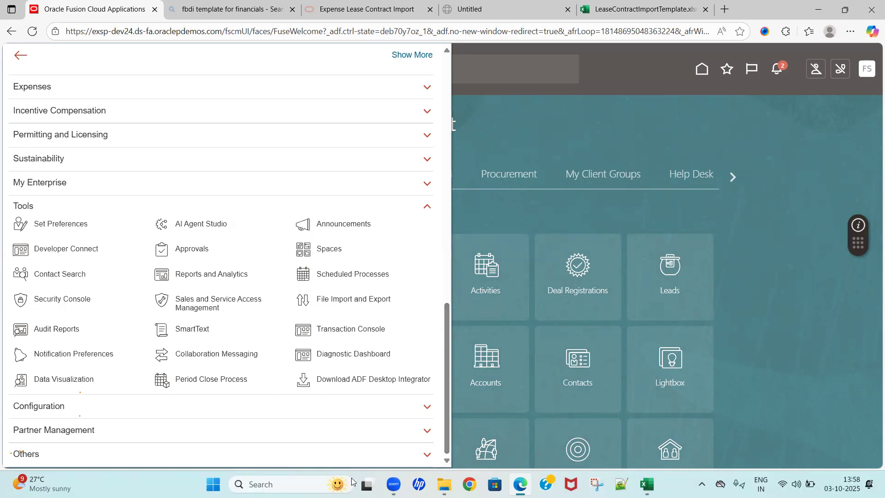
click(362, 300)
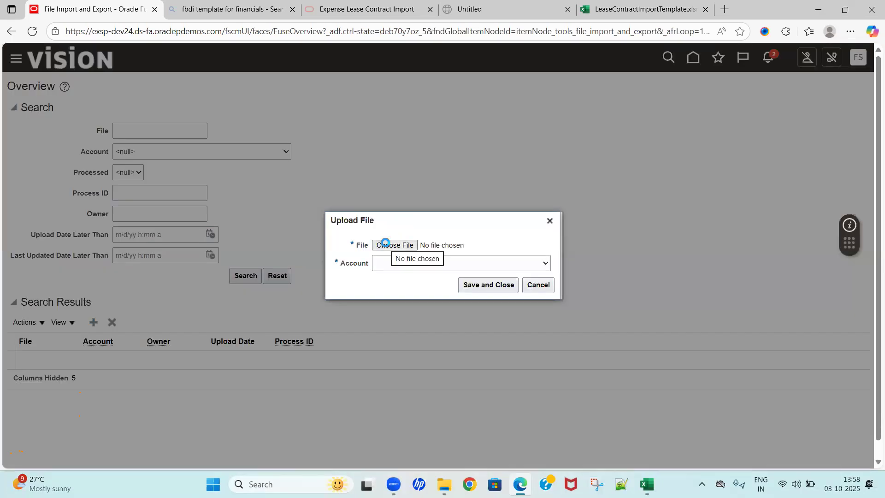
click(385, 242)
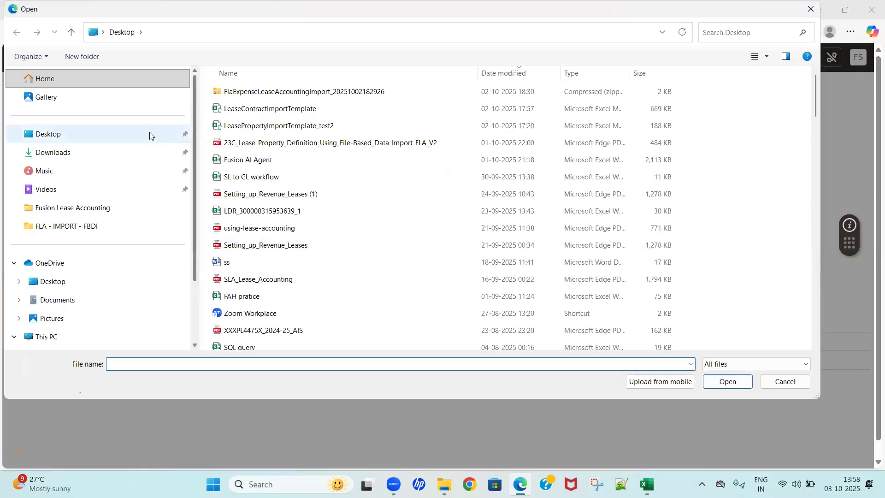
click(53, 135)
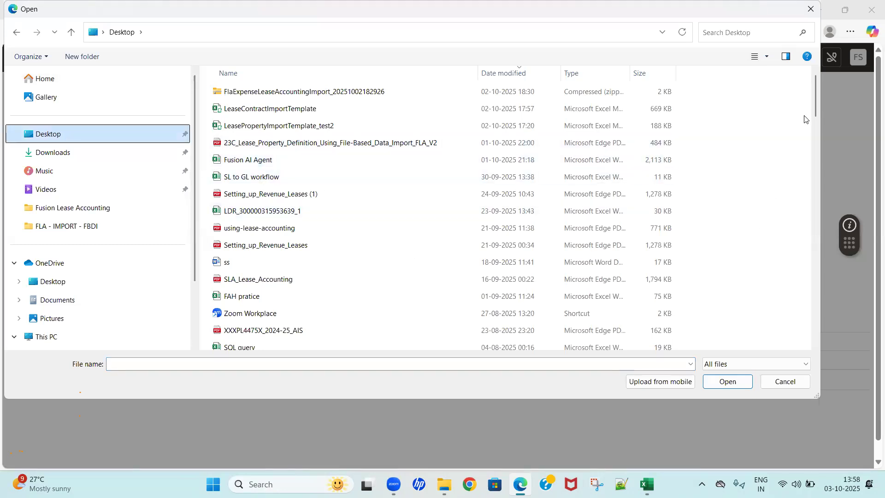
drag(815, 103, 821, 337)
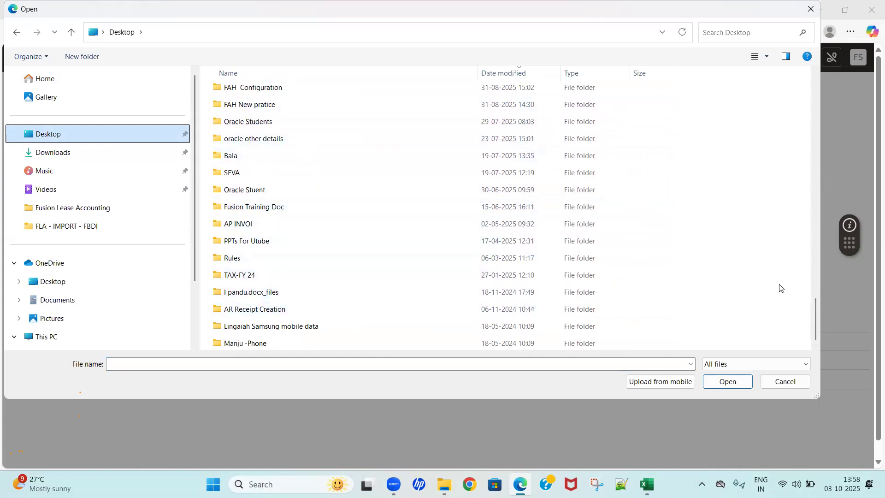
drag(817, 317, 810, 282)
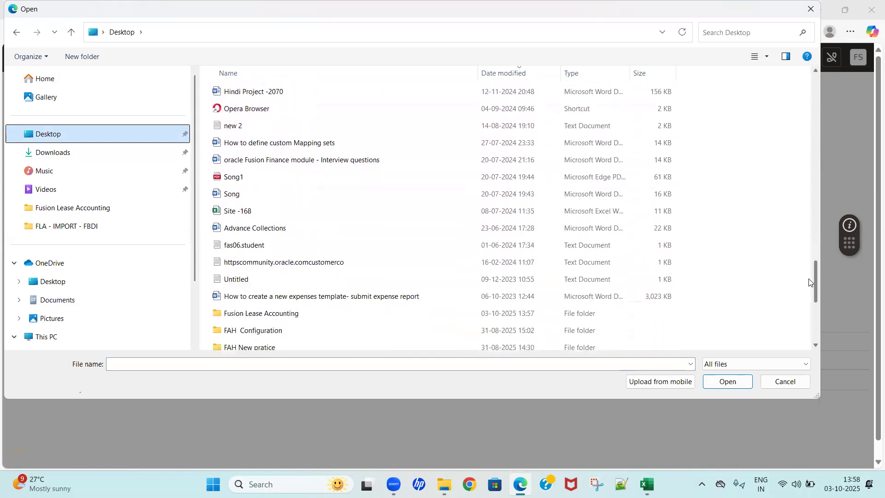
double_click(263, 316)
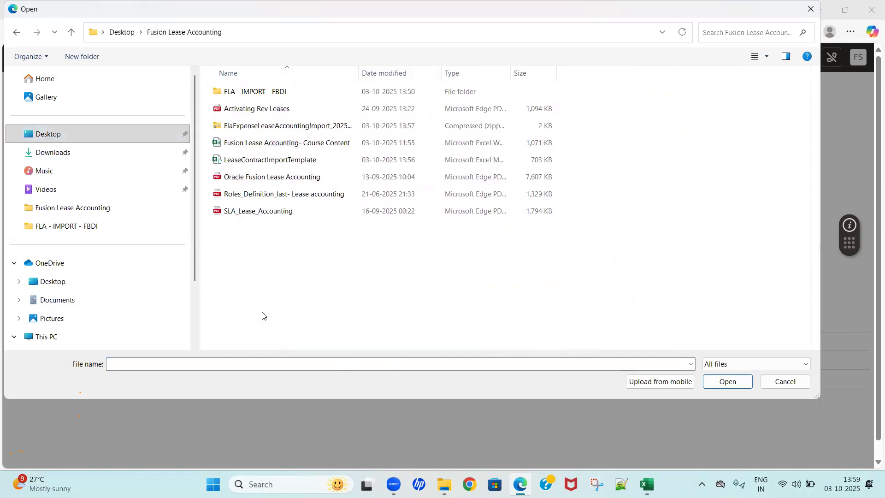
click(273, 130)
click(727, 382)
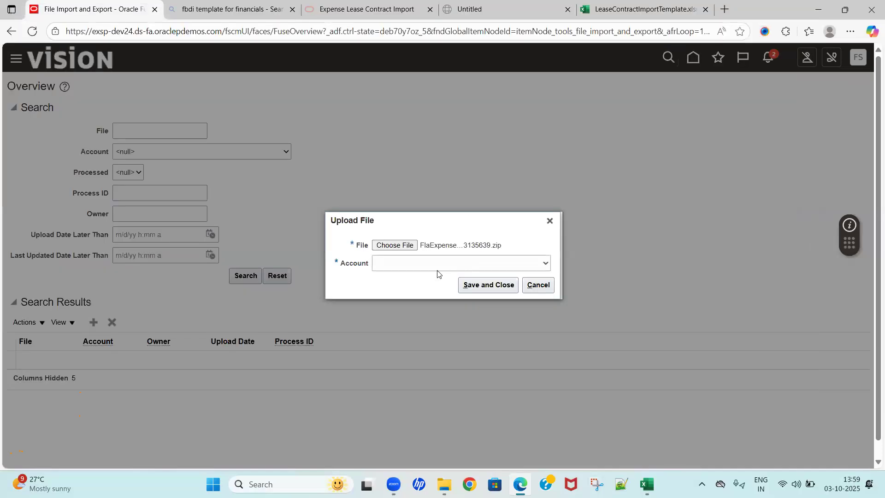
Step: Look through the Account options for the file upload to find the lease accounting import entry
click(437, 267)
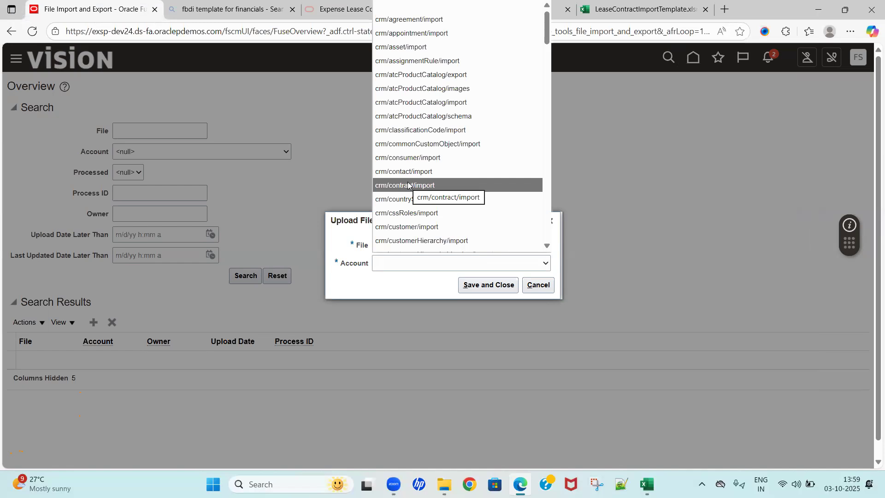
key(f)
key(Down)
key(Down)
key(Down)
key(Down)
key(Down)
key(Down)
key(Down)
key(Down)
key(Down)
key(Down)
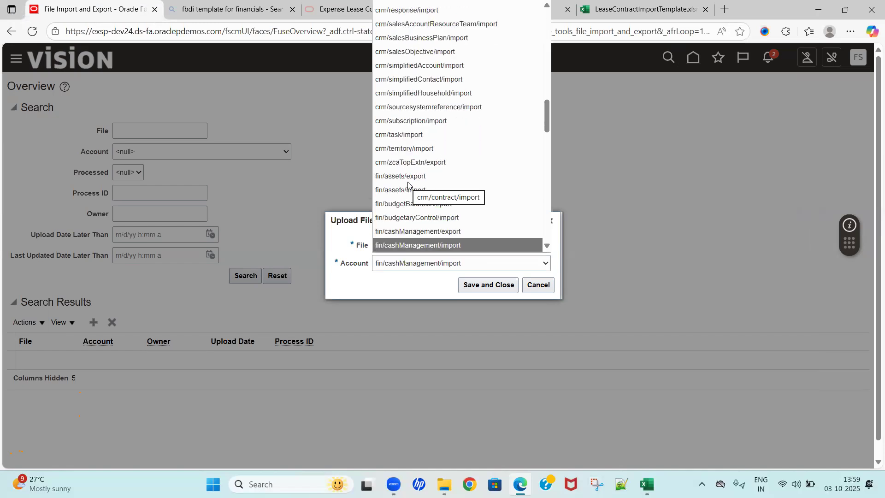
key(Down)
key(Down)
key(Down)
key(Down)
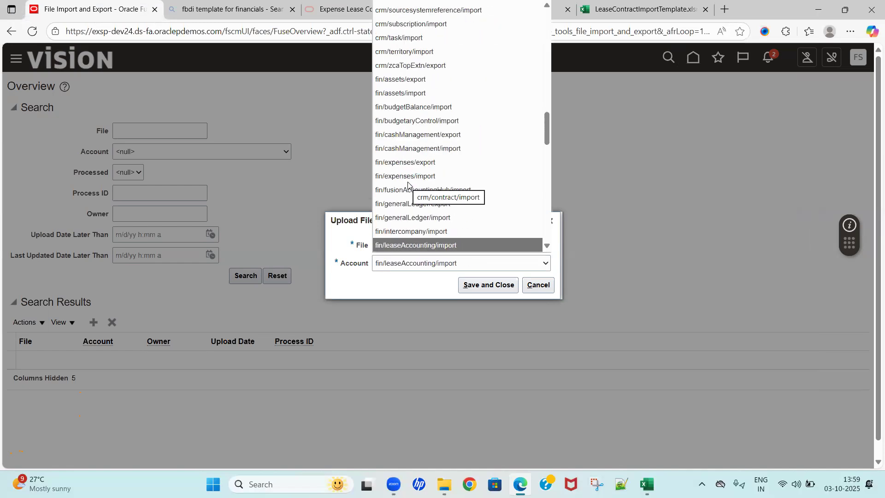
key(Down)
key(Down)
key(Down)
key(Down)
key(Down)
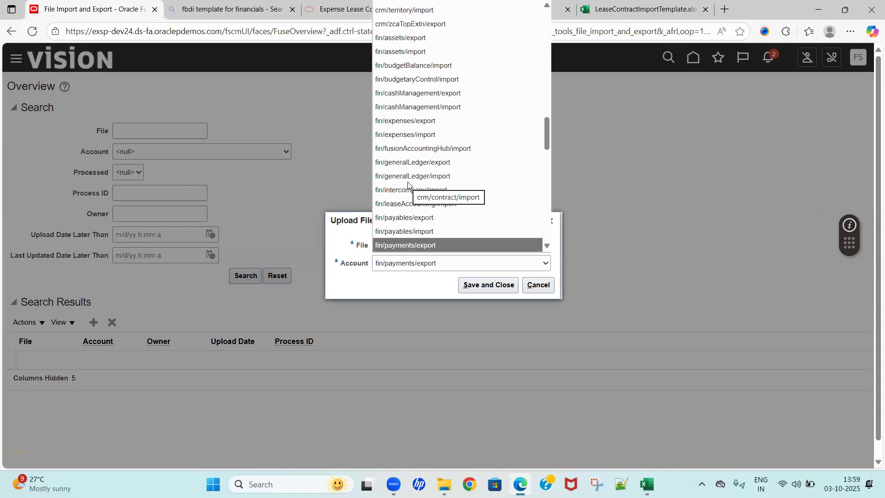
key(Down)
key(Down)
key(Down)
key(Down)
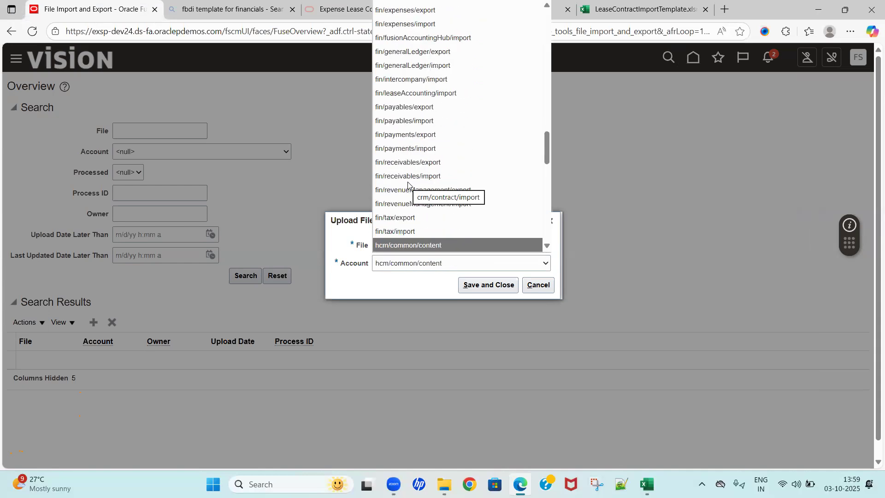
key(Up)
key(Down)
key(Down)
key(Up)
key(Up)
key(Up)
key(Up)
key(Up)
key(Up)
key(Up)
key(Up)
key(Up)
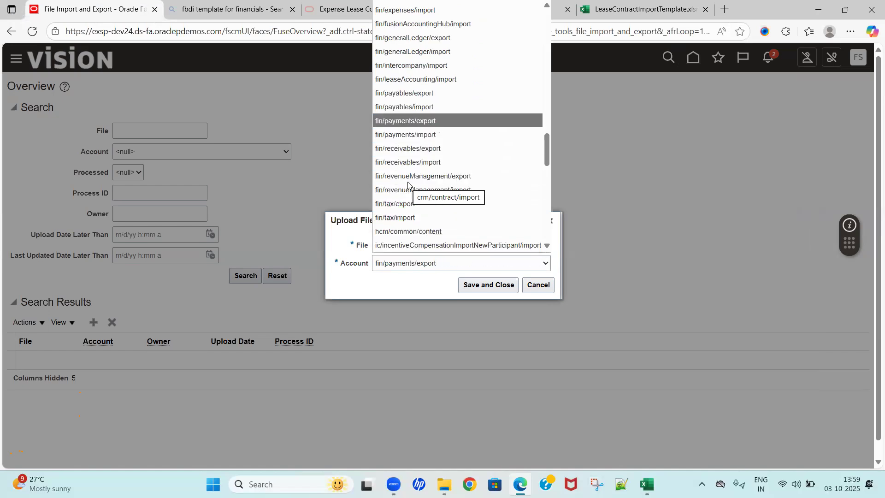
key(Down)
key(Down)
key(Down)
key(Down)
key(Down)
key(Down)
key(Down)
key(Down)
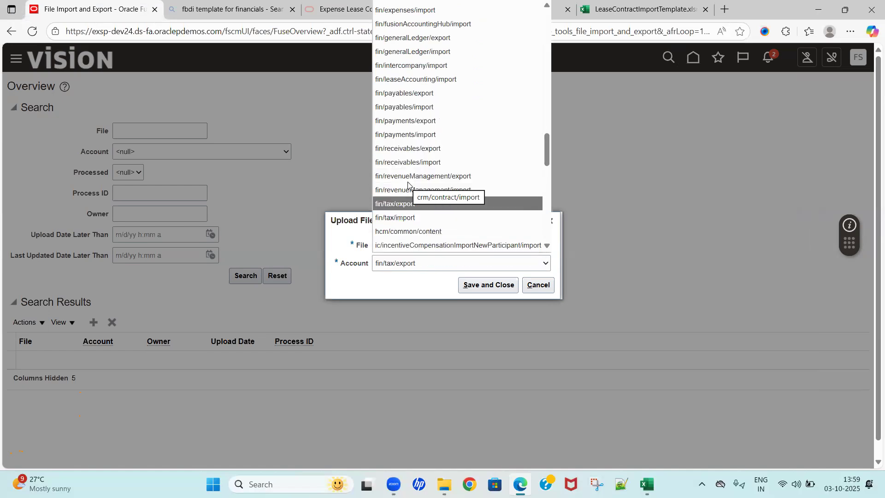
key(Up)
key(Up)
key(Up)
key(Up)
key(Up)
key(Up)
key(Up)
key(Up)
key(Up)
key(Up)
key(Up)
key(Up)
key(Up)
key(Up)
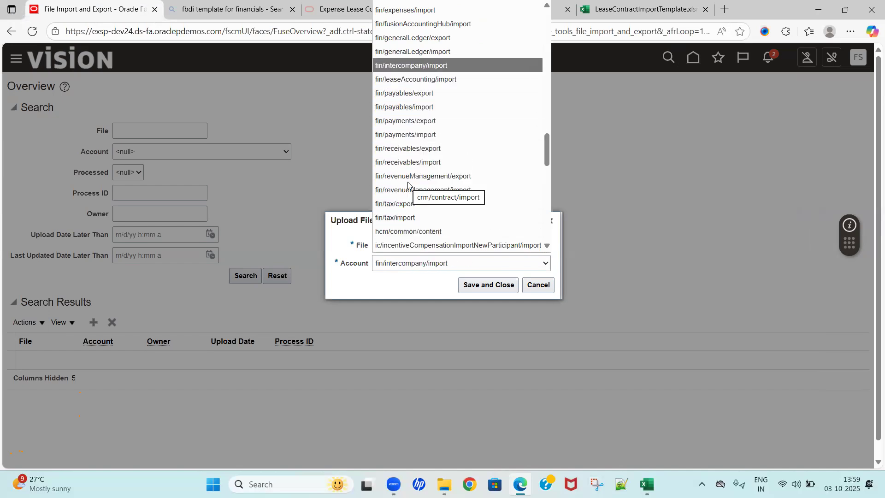
key(Up)
key(Up)
key(Up)
key(Up)
key(Up)
key(Up)
key(Up)
key(Up)
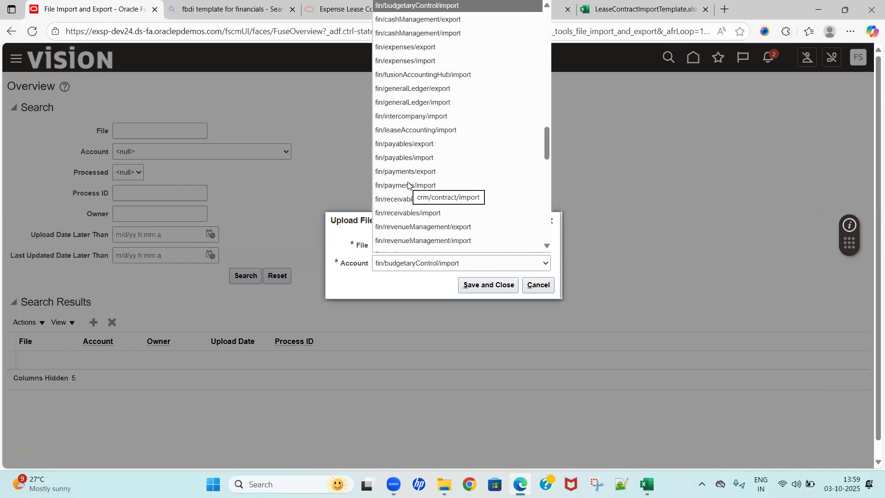
key(Up)
key(Up)
key(Up)
key(Up)
key(Up)
key(Up)
key(Up)
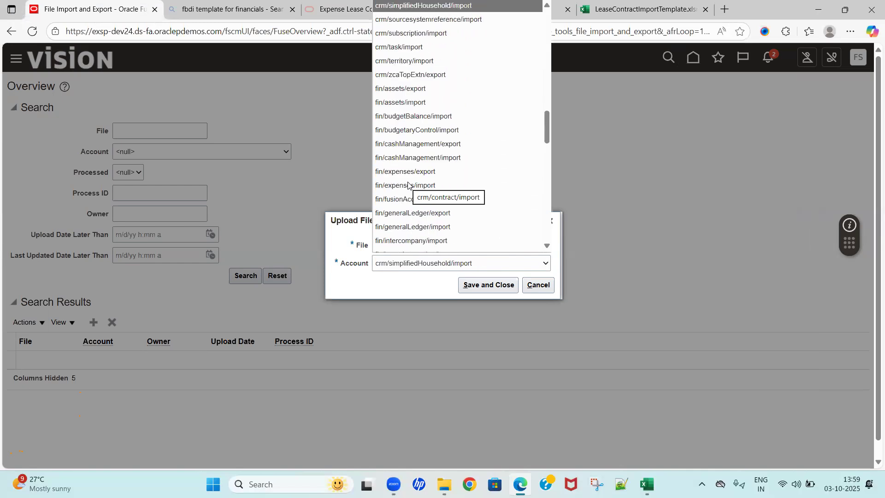
key(Up)
key(Up)
key(Down)
key(Down)
key(Down)
key(Down)
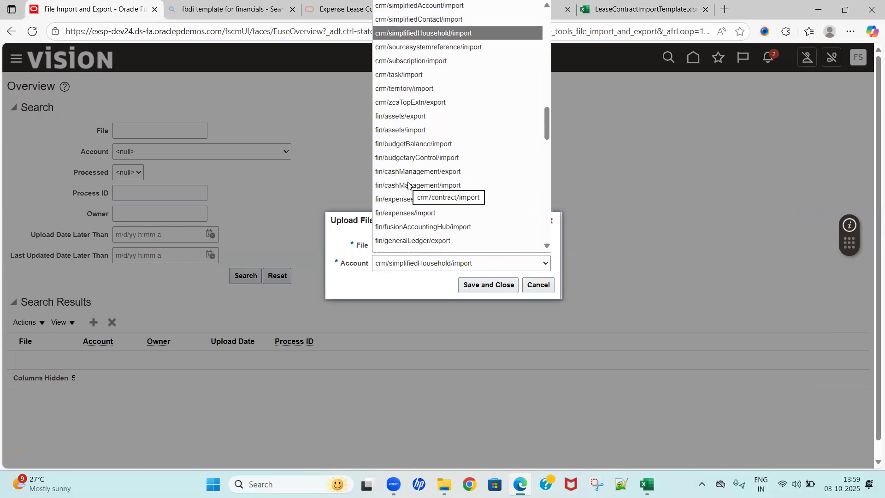
key(Down)
key(Down)
key(Down)
key(Down)
key(Down)
key(Down)
key(Down)
key(Down)
key(Down)
key(Down)
key(Down)
key(Down)
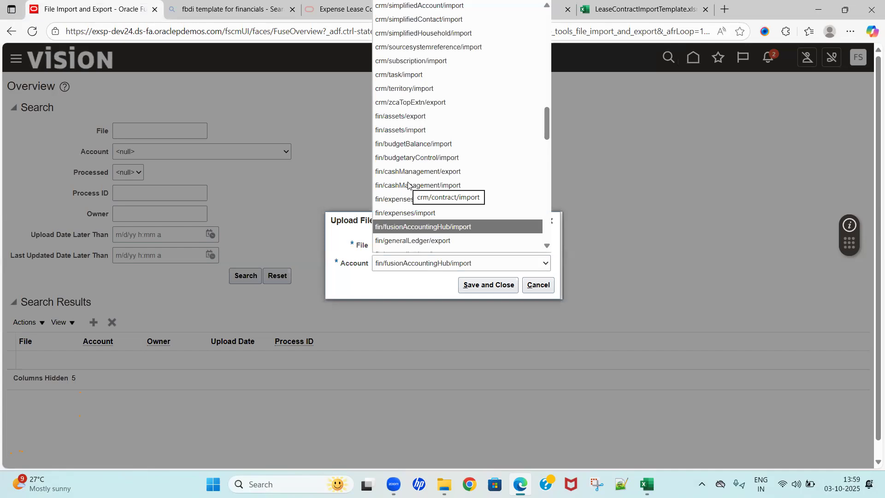
key(Down)
key(Down)
key(Down)
key(Down)
key(Down)
key(Down)
key(Down)
key(Down)
key(Down)
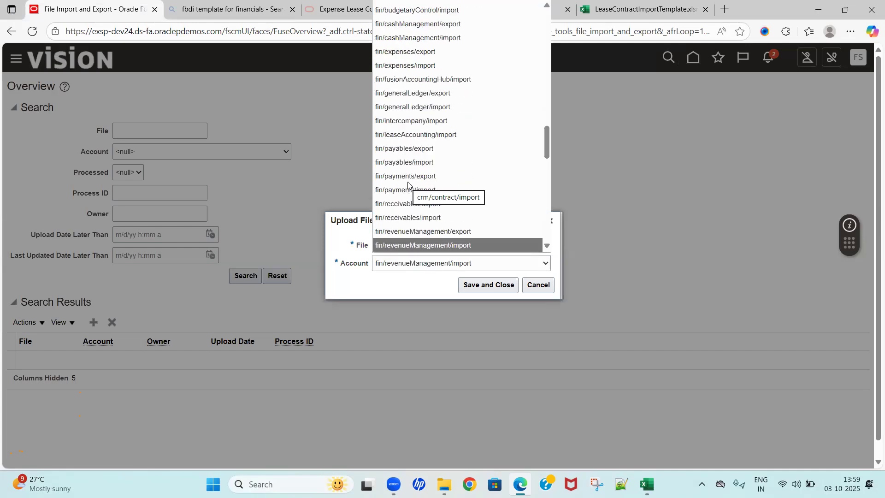
key(Down)
key(Down)
key(Down)
key(Down)
key(Down)
key(Down)
key(Down)
key(Down)
key(Down)
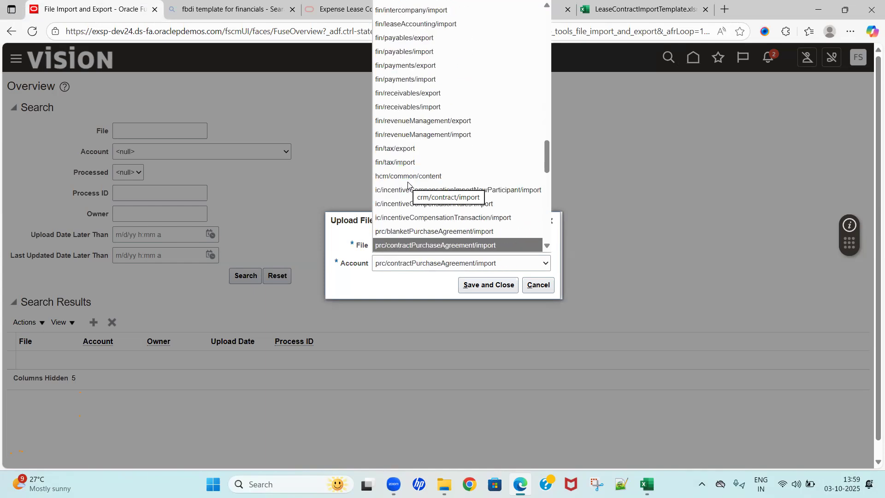
key(Down)
key(Down)
key(Down)
key(Down)
key(Down)
key(Down)
key(Down)
key(Down)
key(Down)
key(Down)
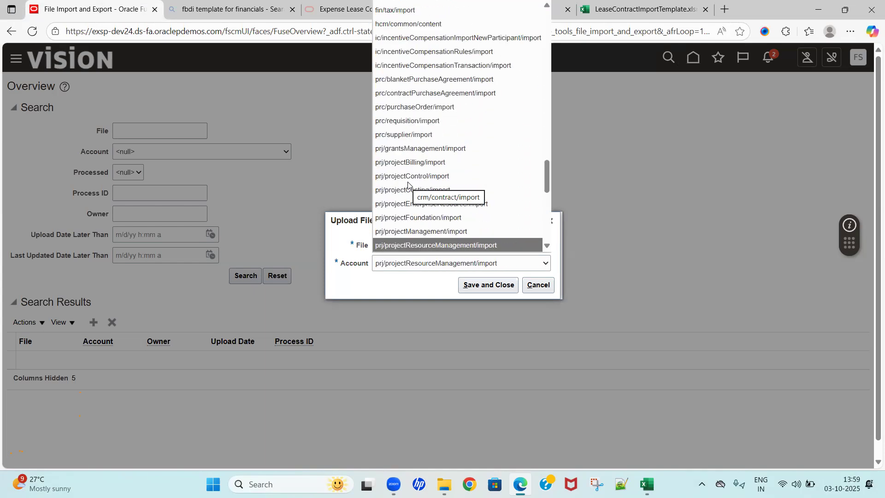
key(Down)
key(Down)
key(Down)
key(Down)
key(Down)
key(Down)
key(Down)
key(Down)
key(Down)
key(Down)
key(Down)
key(Down)
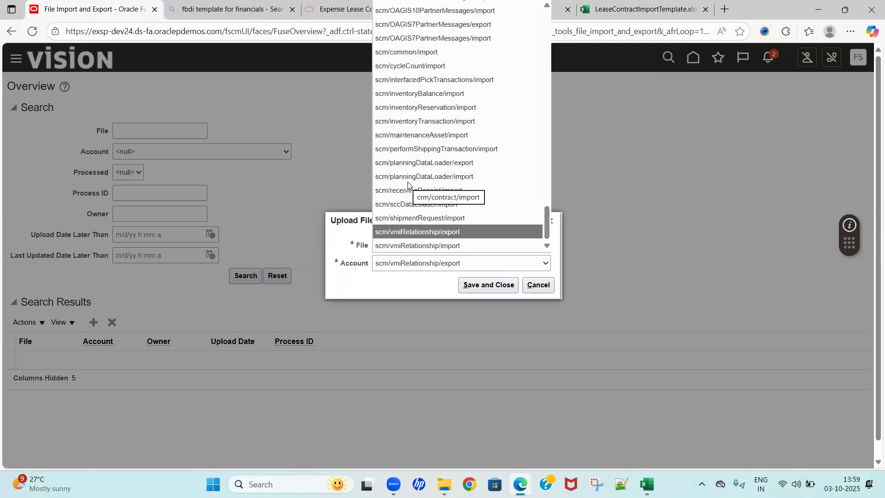
key(Up)
key(Up)
key(Up)
key(Up)
key(Up)
key(Up)
key(Up)
key(Up)
key(Up)
key(Up)
key(Up)
key(Up)
key(Up)
key(Up)
key(Up)
key(Up)
key(Up)
key(Up)
key(Up)
key(Up)
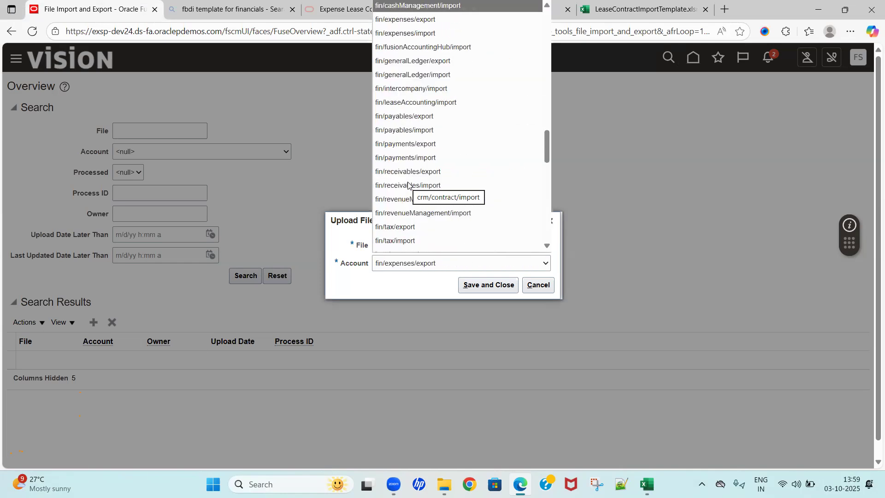
key(Up)
key(Up)
key(Up)
key(Up)
key(Up)
key(Up)
key(Up)
key(Up)
key(Up)
key(Up)
key(Up)
key(Up)
key(Up)
key(Up)
key(Up)
key(Up)
key(Up)
key(Up)
key(Up)
key(Up)
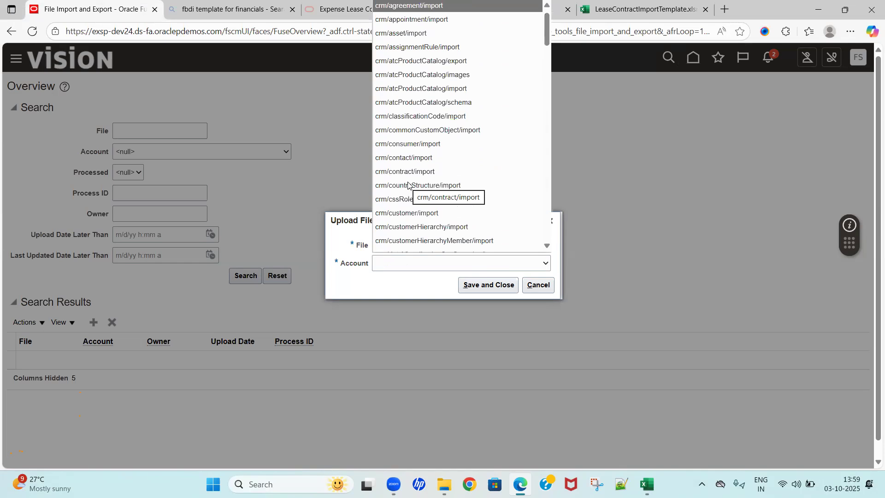
Step: Set the upload's account to fin/leaseAccounting/import, then save and close the file upload
key(Down)
key(Down)
key(Down)
key(Down)
key(Down)
key(Down)
key(Down)
key(Down)
key(Down)
key(Down)
key(Down)
key(Down)
key(Down)
key(Down)
key(Down)
key(Down)
key(Down)
key(Down)
key(Down)
key(Down)
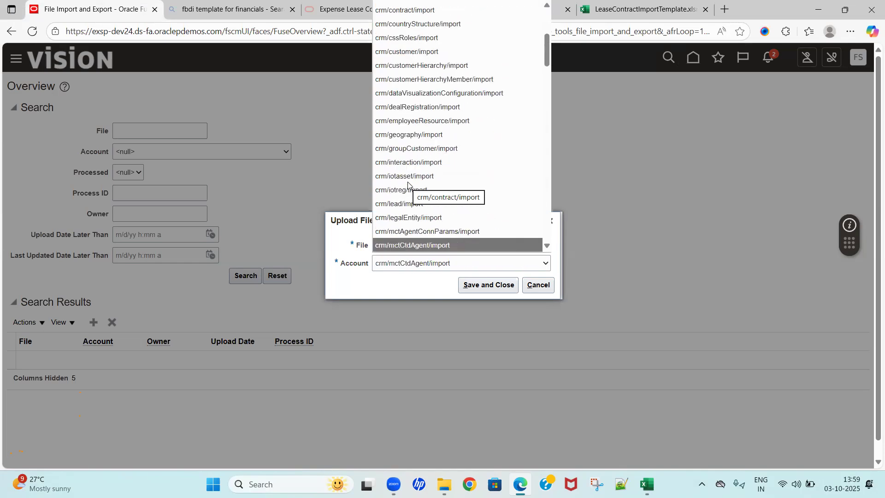
key(Down)
key(Down)
key(Down)
key(Down)
key(Down)
key(Down)
key(Down)
key(Down)
key(Down)
key(Down)
key(Down)
key(Down)
key(Down)
key(Down)
key(Down)
key(Down)
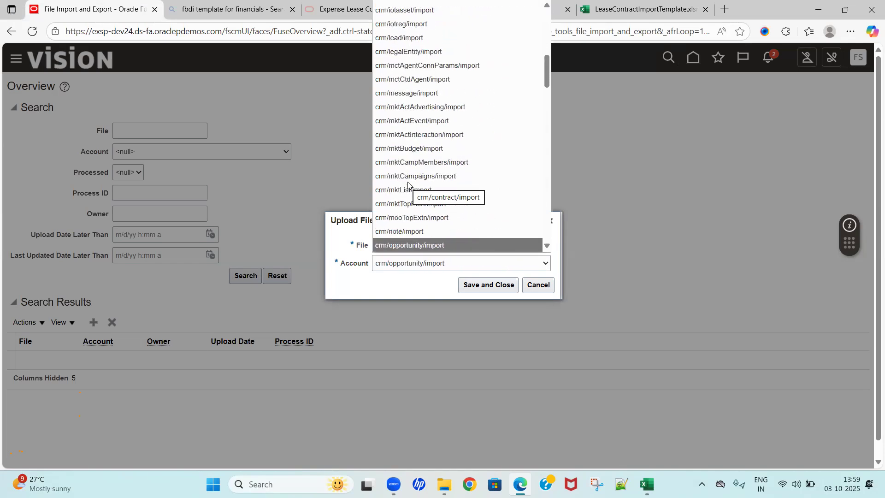
key(Down)
key(Down)
key(Down)
key(Down)
key(Down)
key(Down)
key(Down)
key(Down)
key(Down)
key(Down)
key(Down)
key(Down)
key(Down)
key(Down)
key(Down)
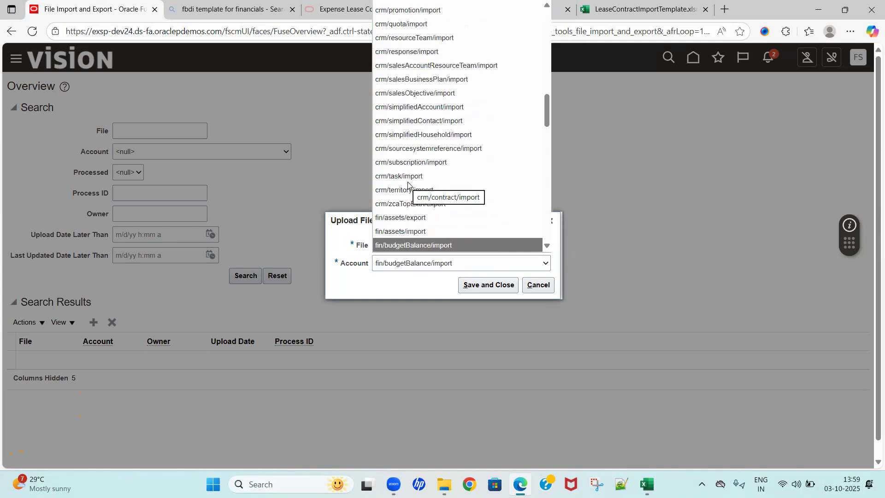
key(Down)
key(Down)
key(Down)
key(Down)
key(Down)
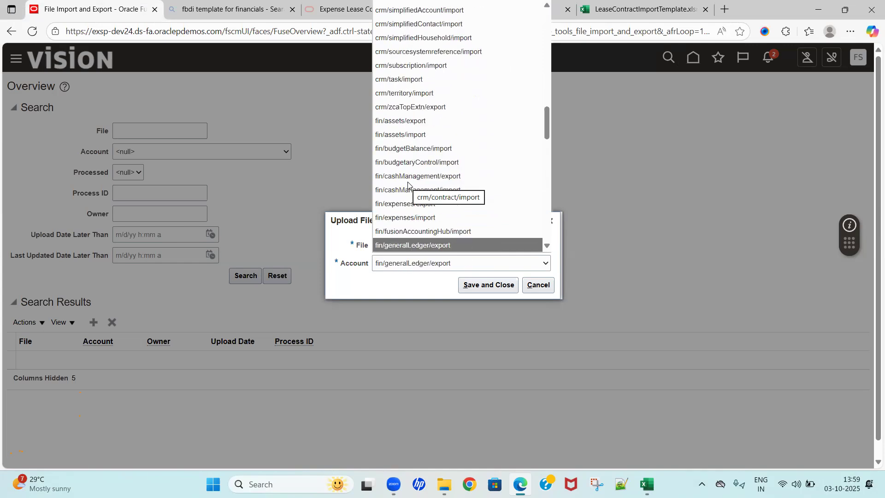
key(Down)
key(Down)
key(Down)
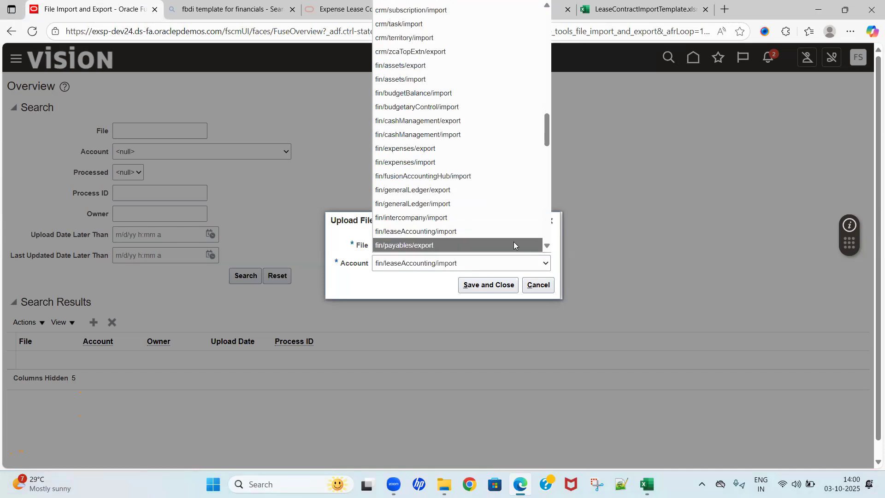
click(397, 231)
click(488, 285)
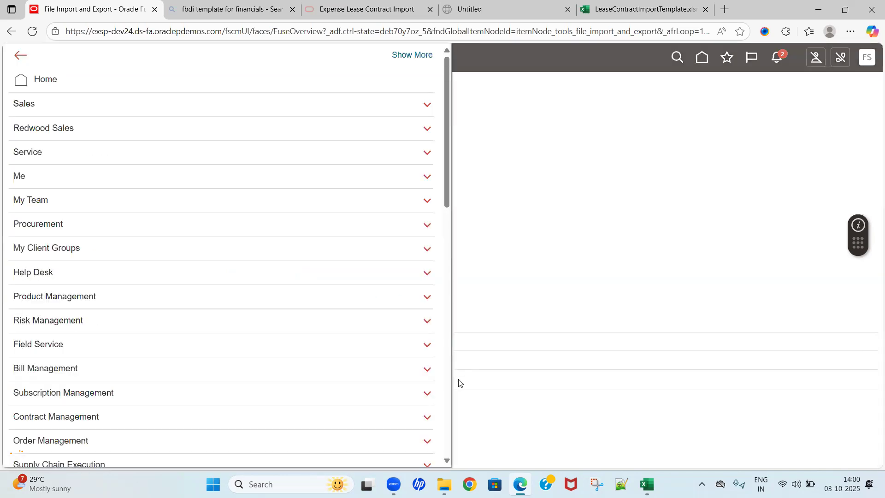
Step: Open Scheduled Processes from the Tools group and start a new job process named Load Interface File For Import
scroll(443, 398, down, 10)
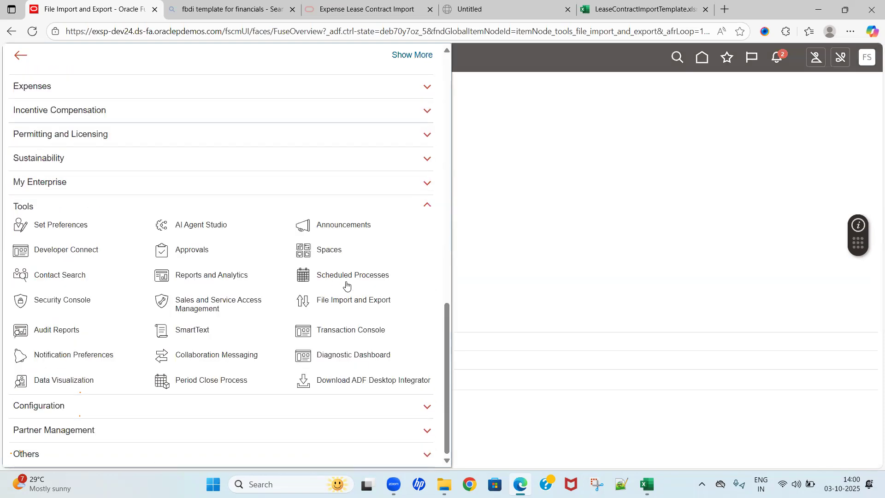
click(364, 278)
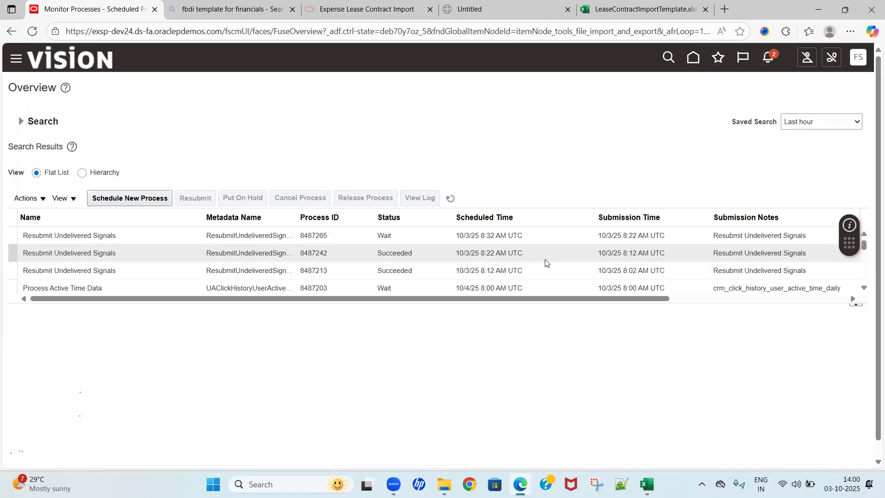
click(139, 206)
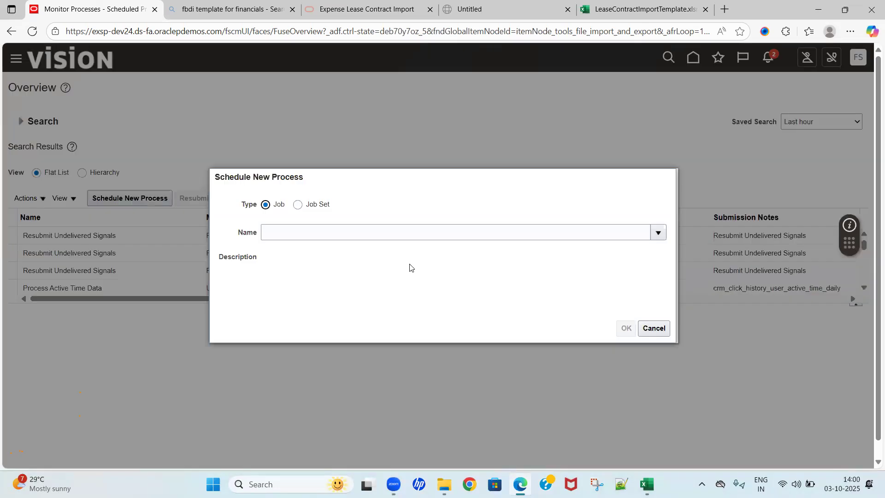
click(302, 236)
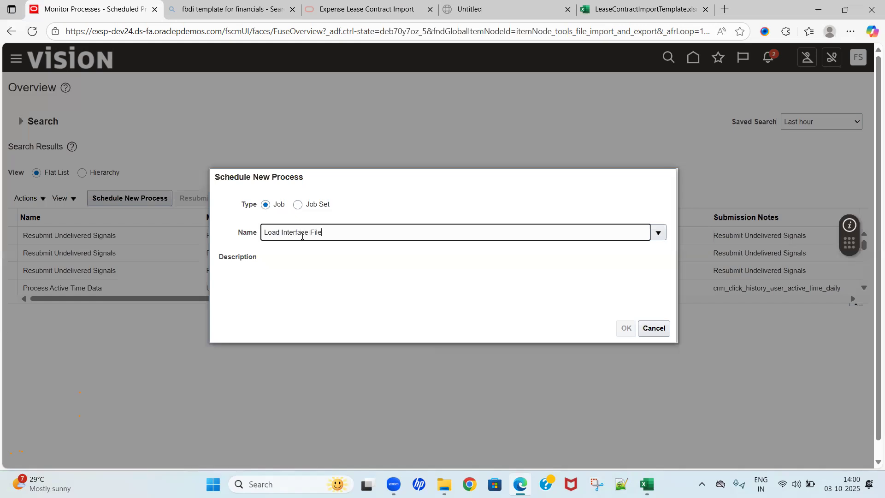
text(t)
key(Tab)
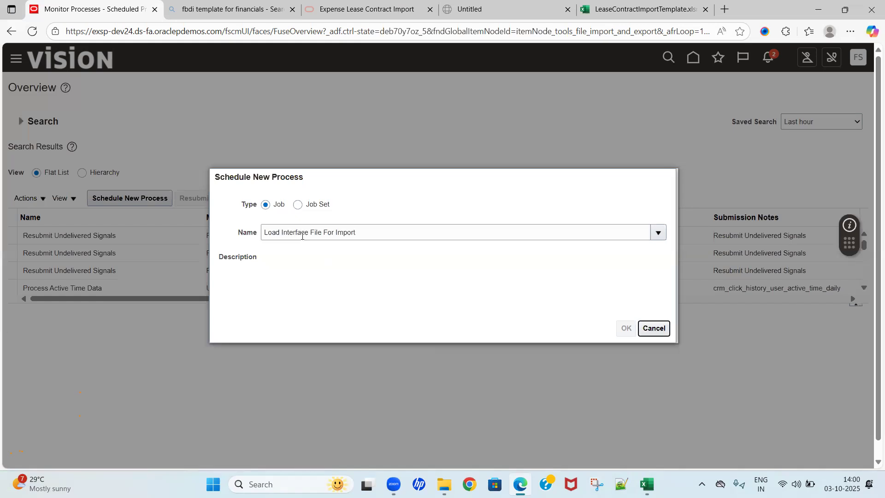
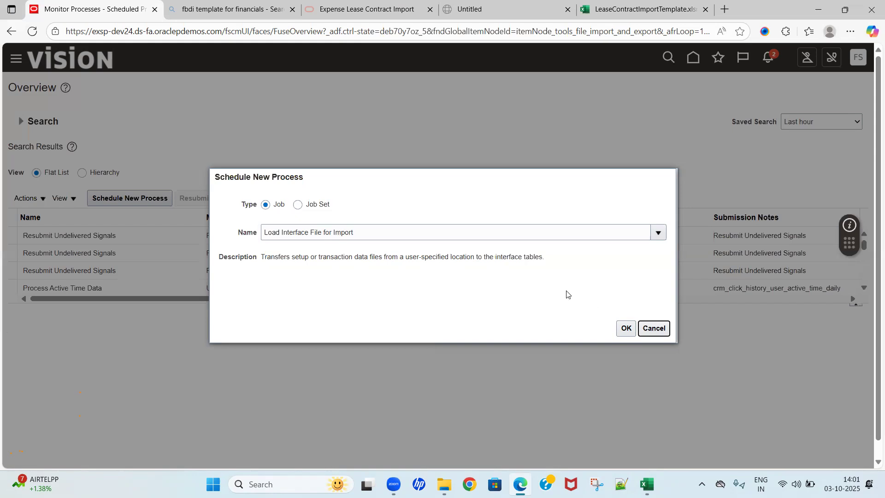
Step: Confirm the Load Interface File for Import job and set its Import Process to Process Lease Actions
click(626, 328)
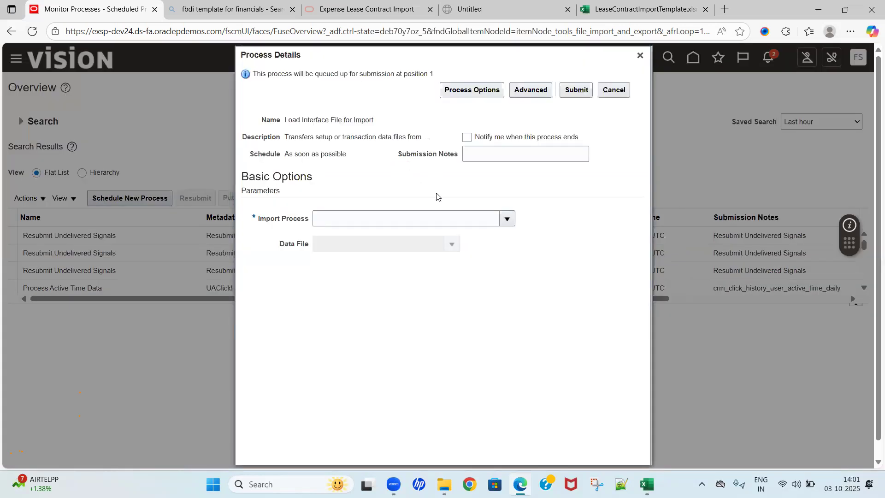
click(507, 219)
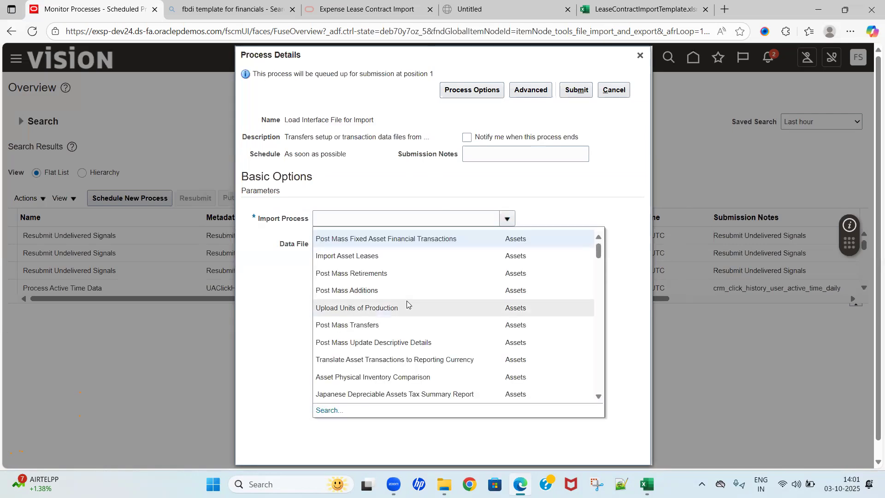
click(334, 412)
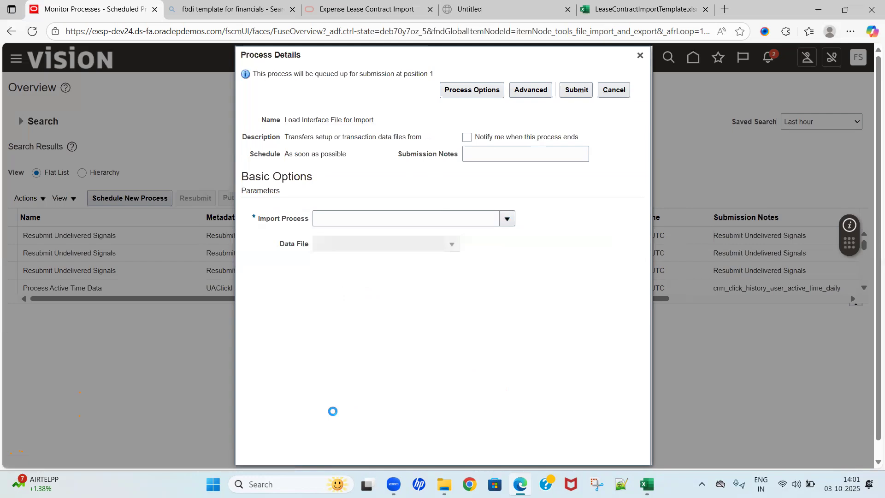
click(400, 237)
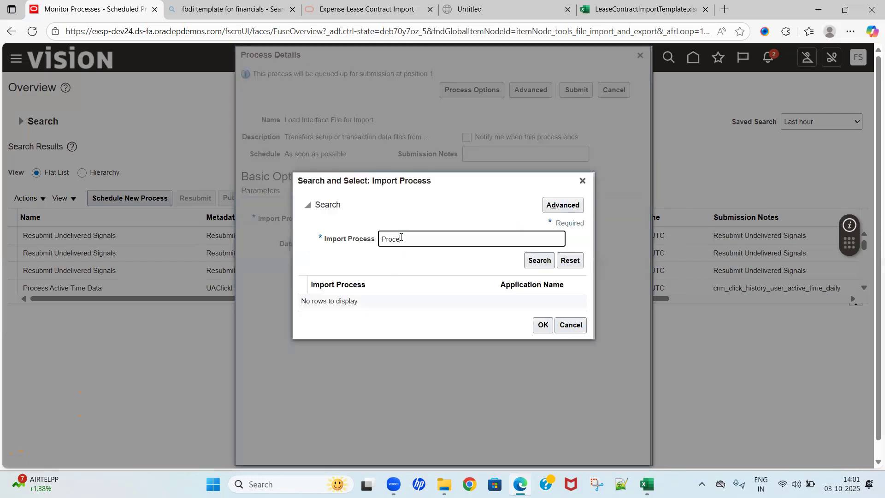
text(Process Lease Ac)
key(Tab)
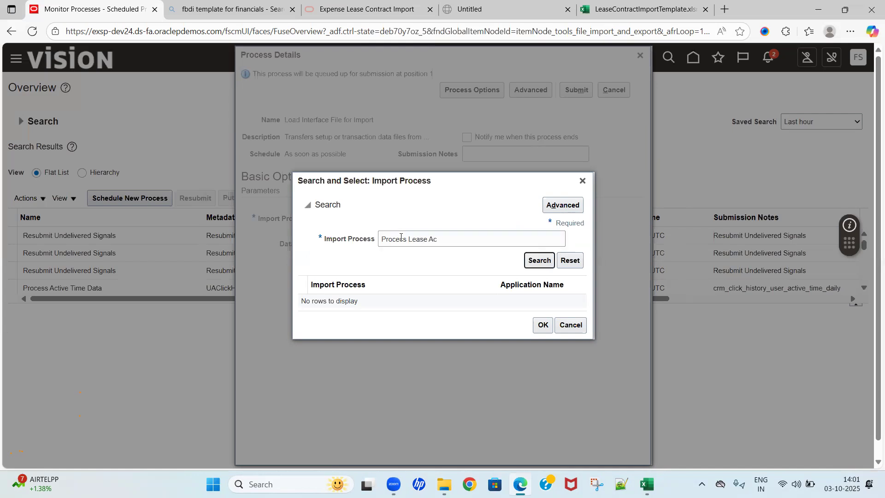
key(Return)
click(381, 300)
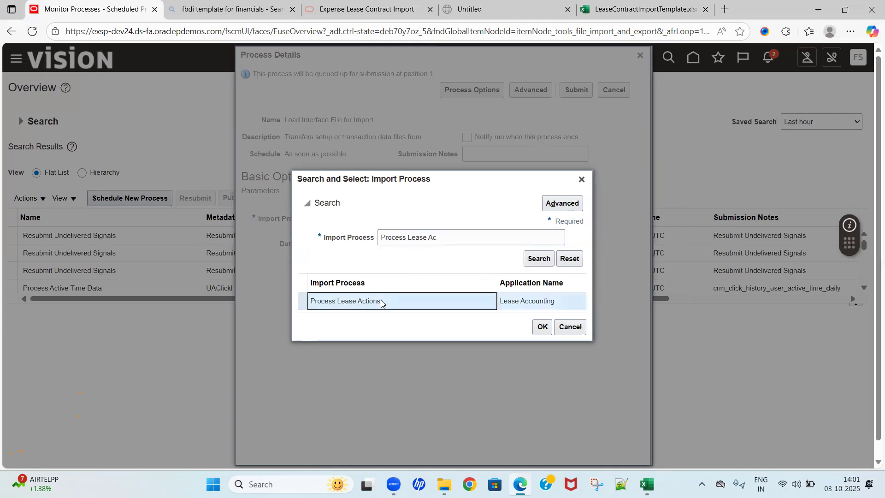
click(542, 327)
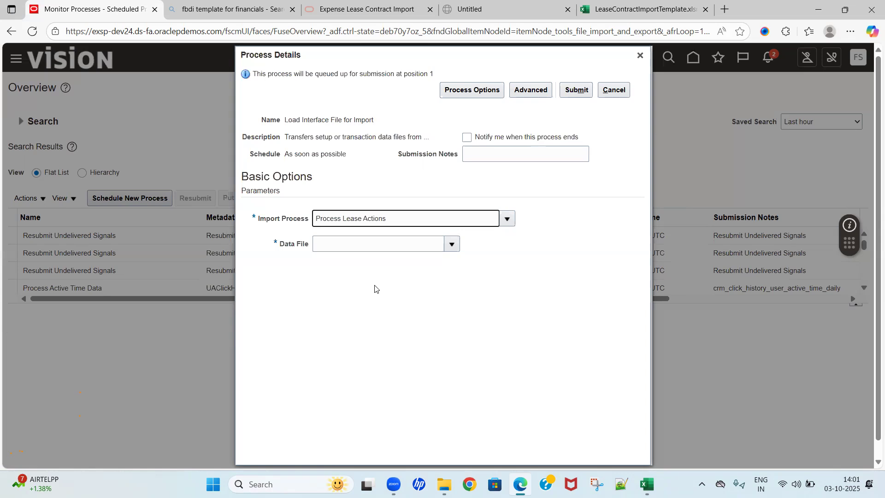
click(452, 244)
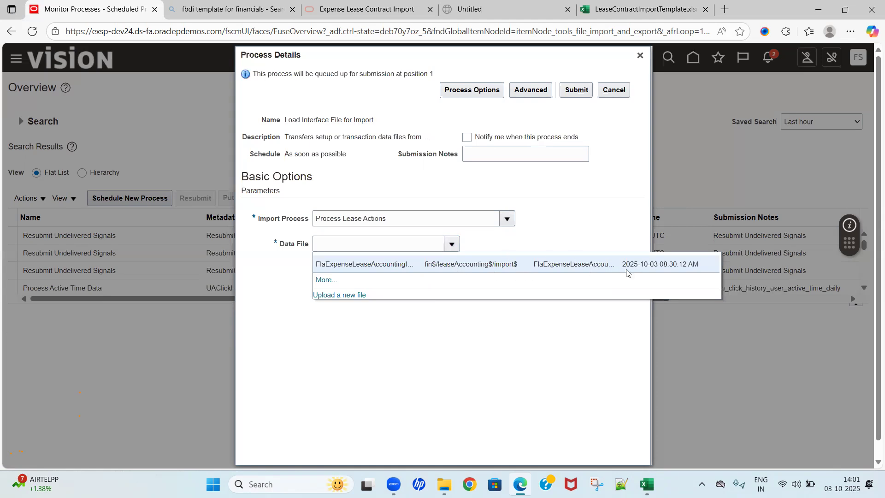
click(396, 265)
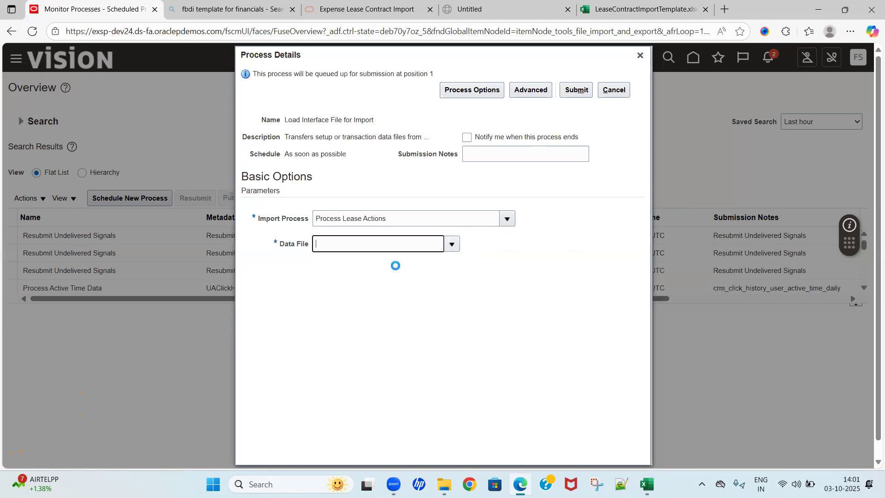
click(575, 93)
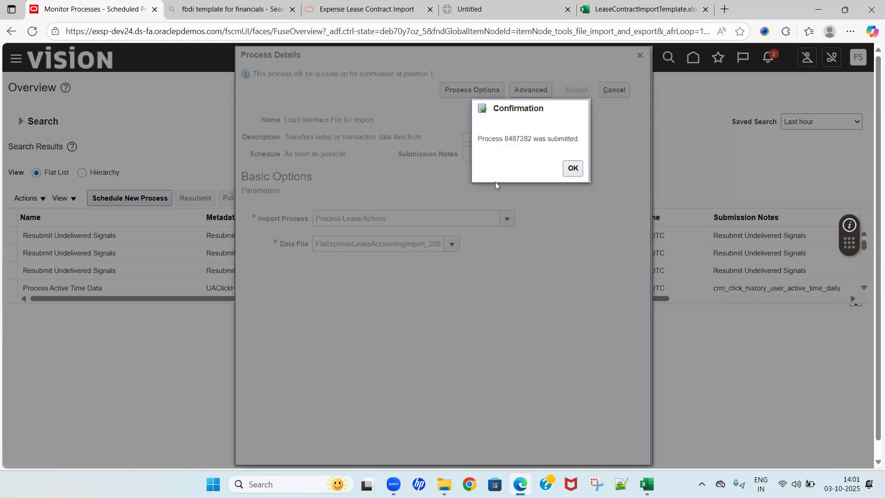
double_click(518, 139)
key(ctrl+c)
click(573, 168)
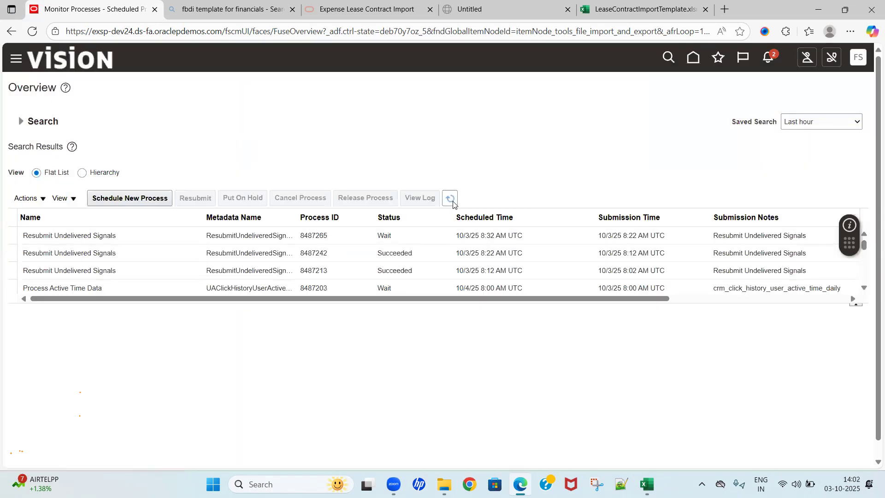
Step: Refresh the scheduled processes list and enlarge the results table to monitor the load's subprocesses
click(452, 201)
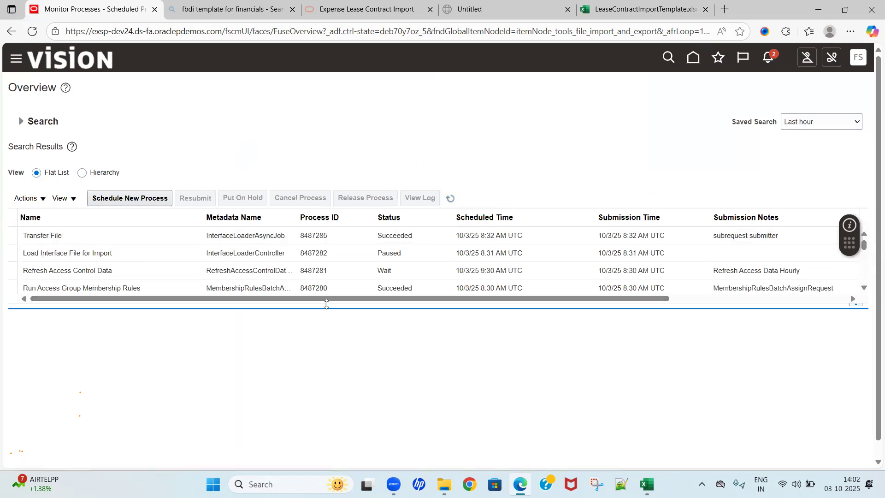
drag(329, 307, 349, 374)
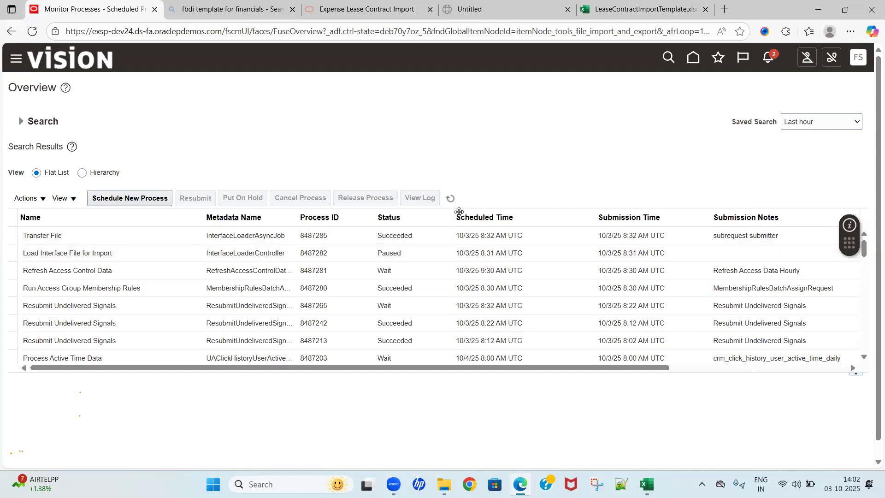
click(450, 199)
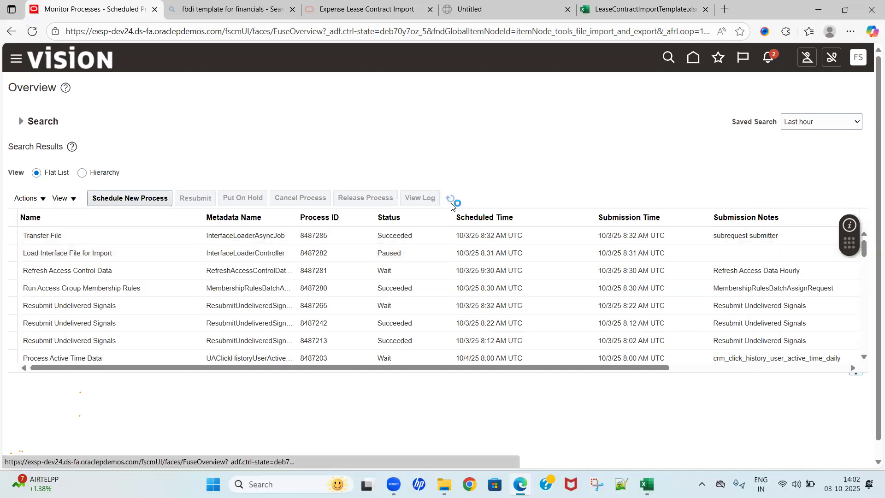
click(452, 205)
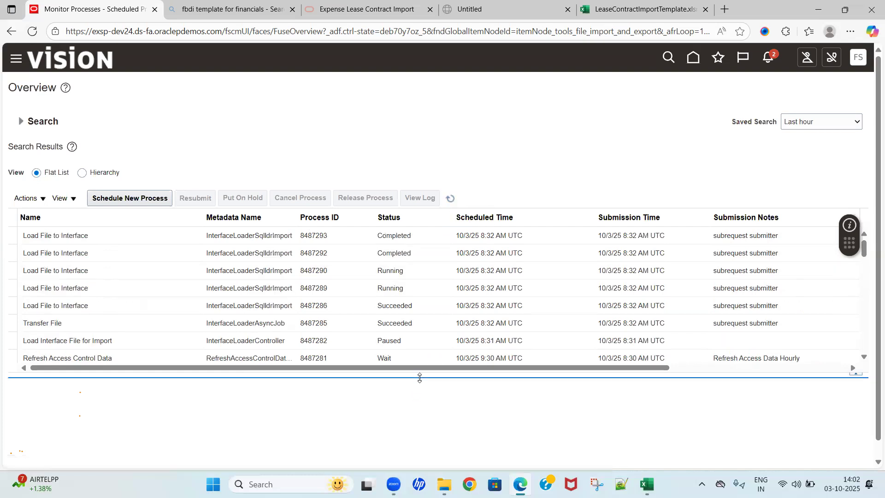
drag(419, 378, 423, 424)
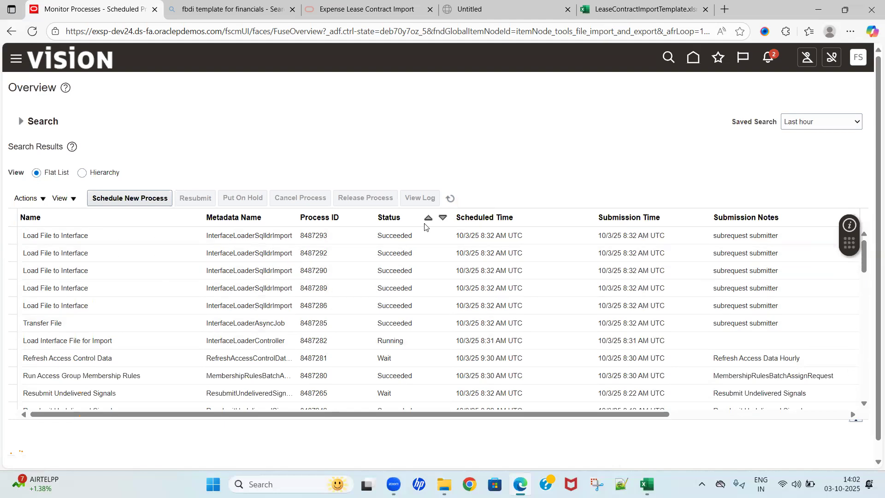
click(450, 199)
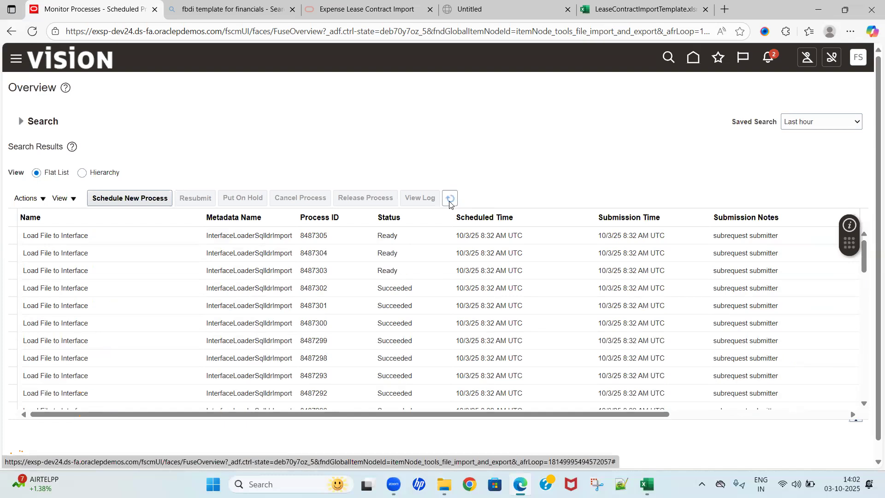
click(450, 199)
click(451, 199)
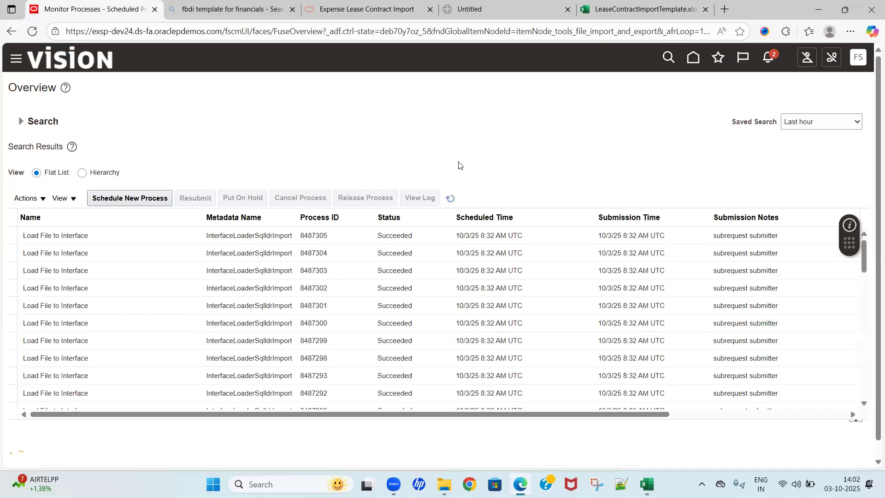
Step: Find process ID 8487282 in the results and refresh to check the status of the Load Interface File for Import process
key(ctrl+f)
key(ctrl+v)
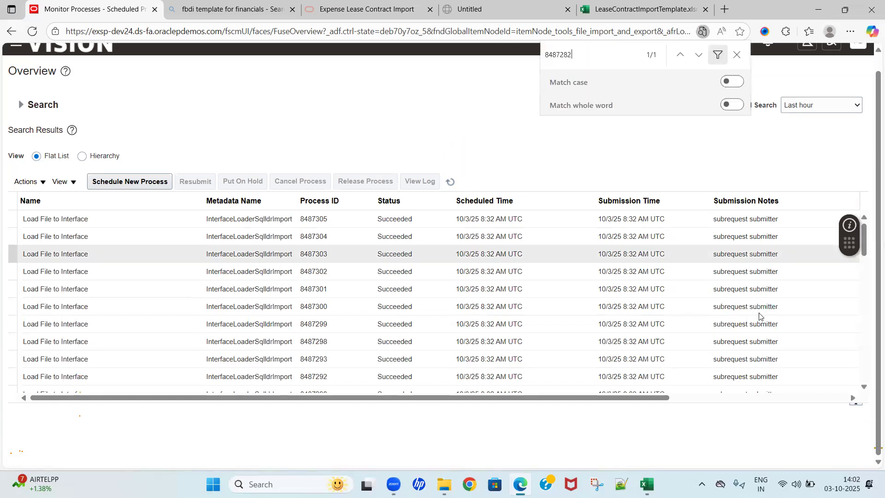
scroll(534, 333, down, 5)
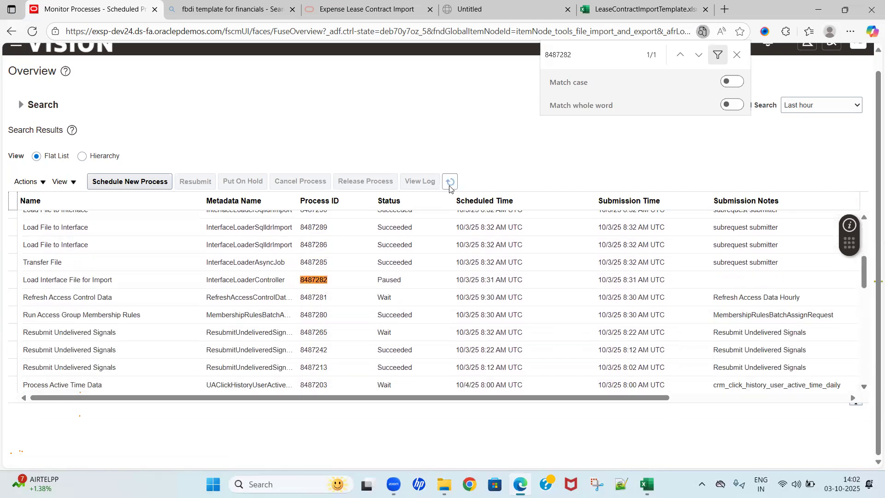
click(451, 185)
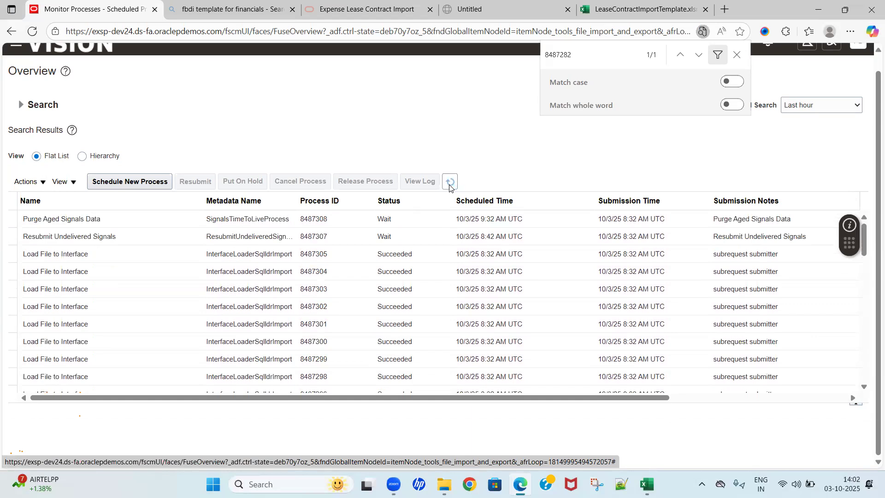
click(864, 388)
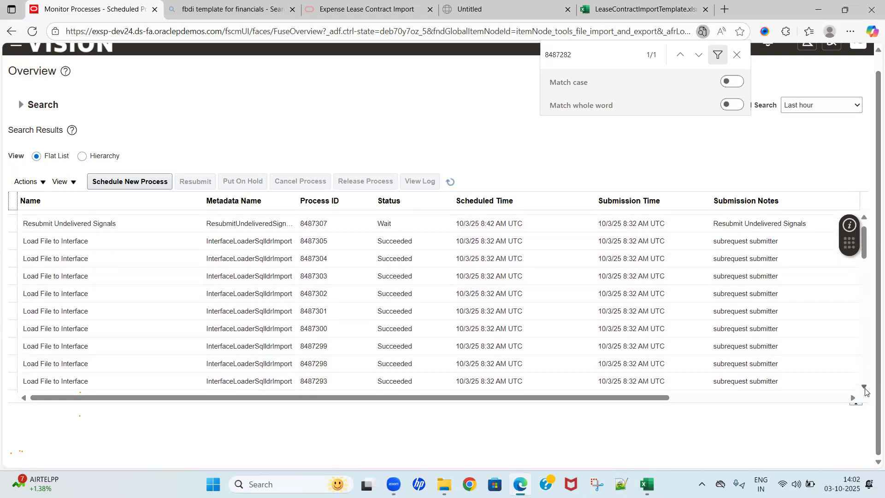
click(865, 389)
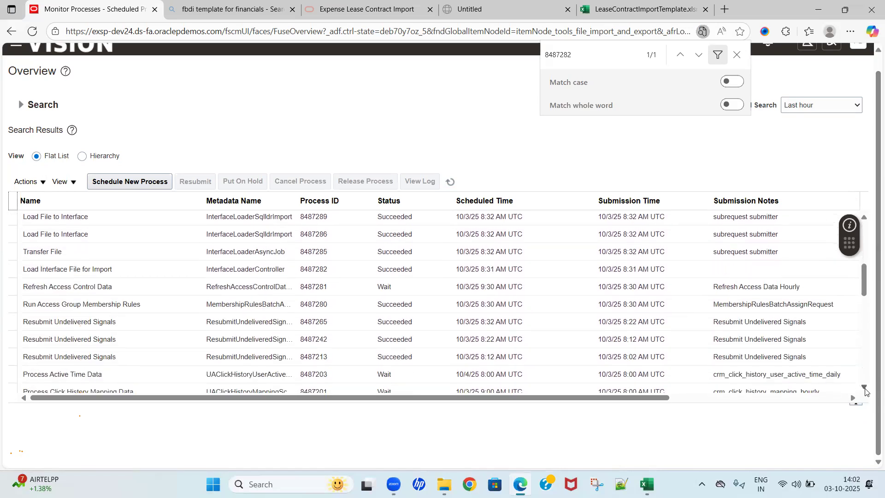
click(865, 389)
key(ctrl+f)
key(ctrl+v)
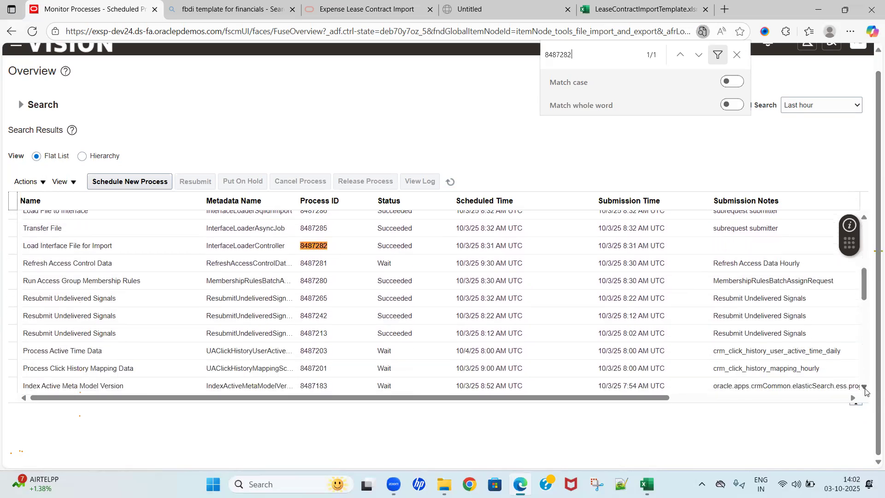
key(Escape)
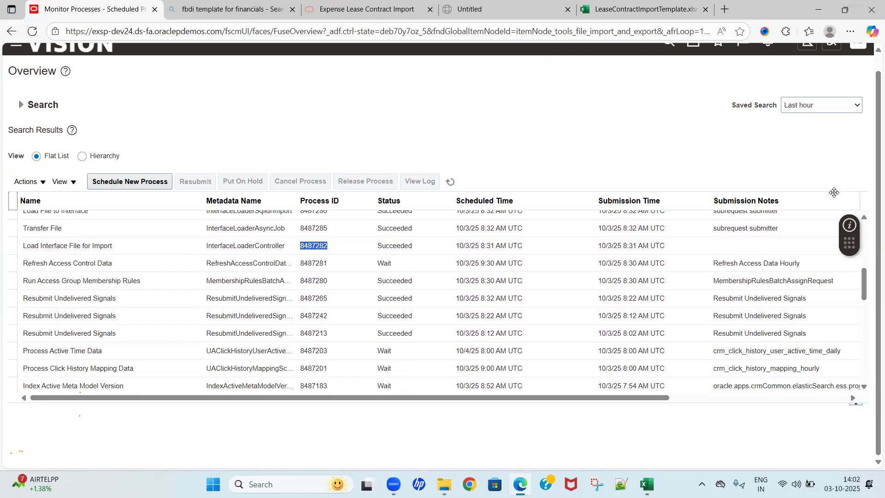
scroll(872, 69, up, 1)
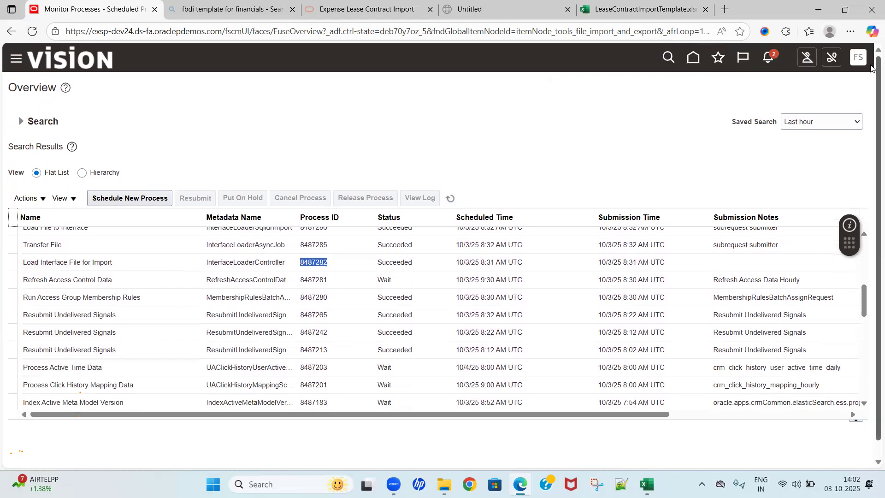
Step: Return to the home page and open the Leases app in the Lease Accounting group
click(693, 59)
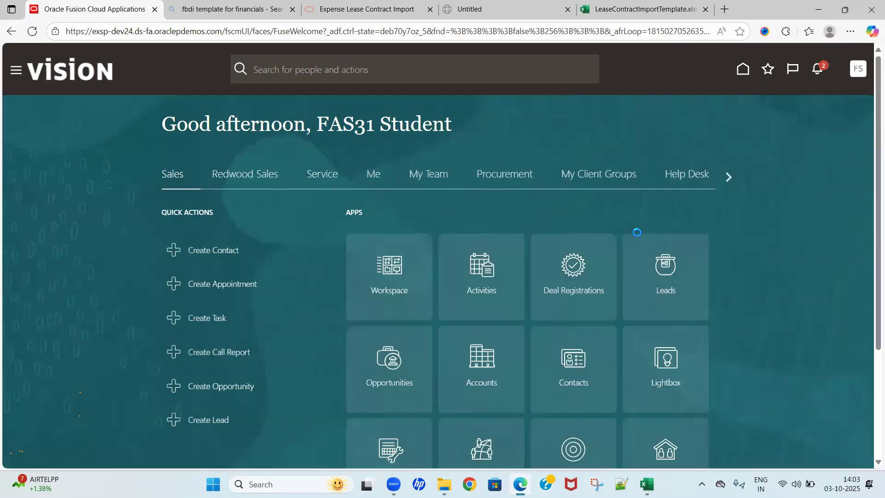
click(728, 178)
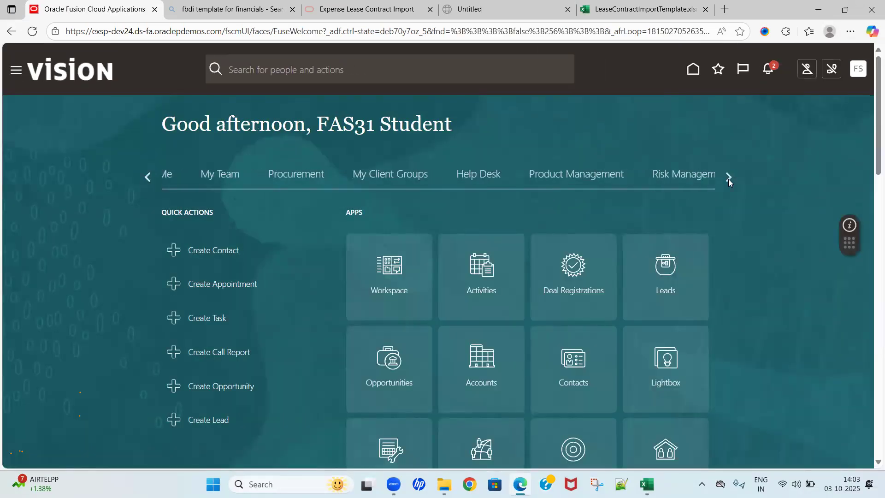
click(728, 178)
click(728, 178)
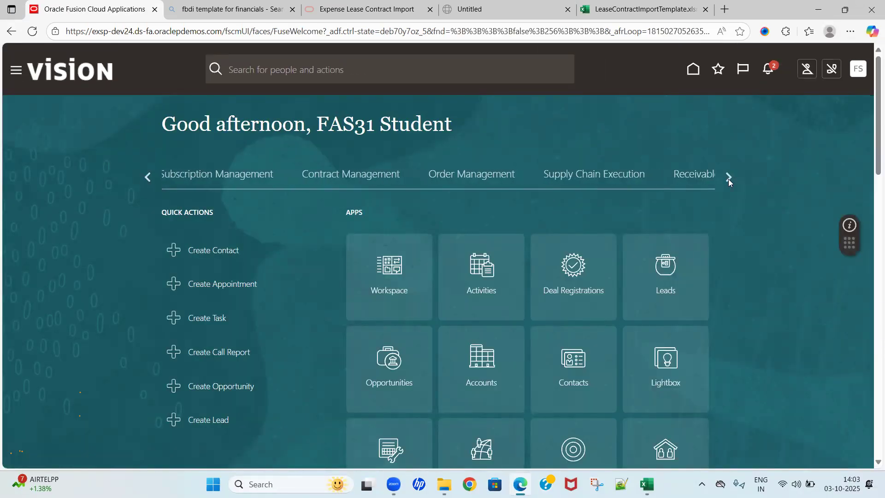
click(729, 178)
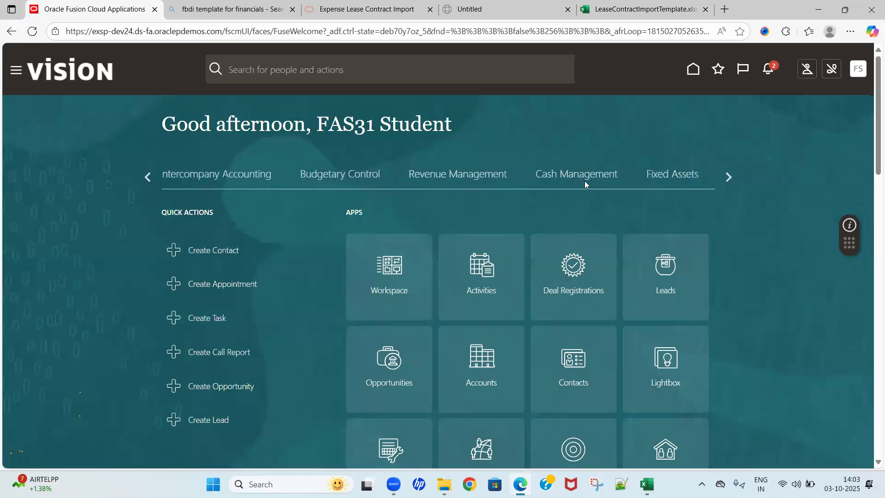
click(729, 178)
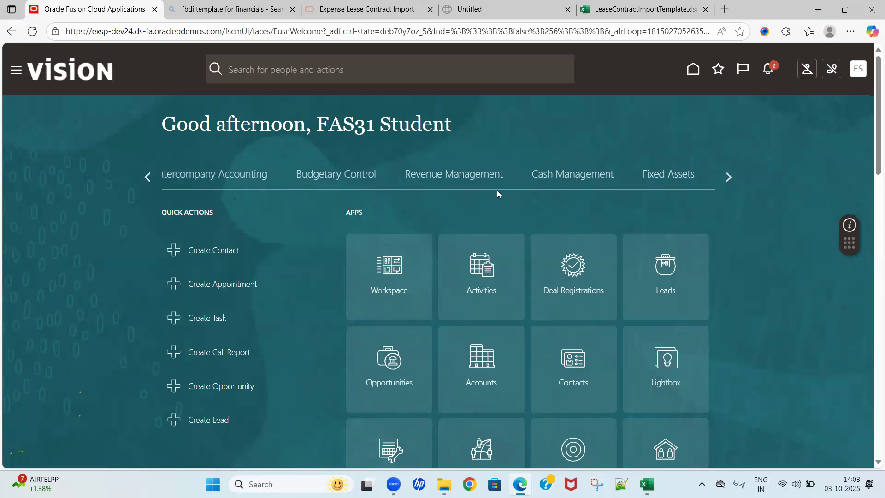
click(296, 176)
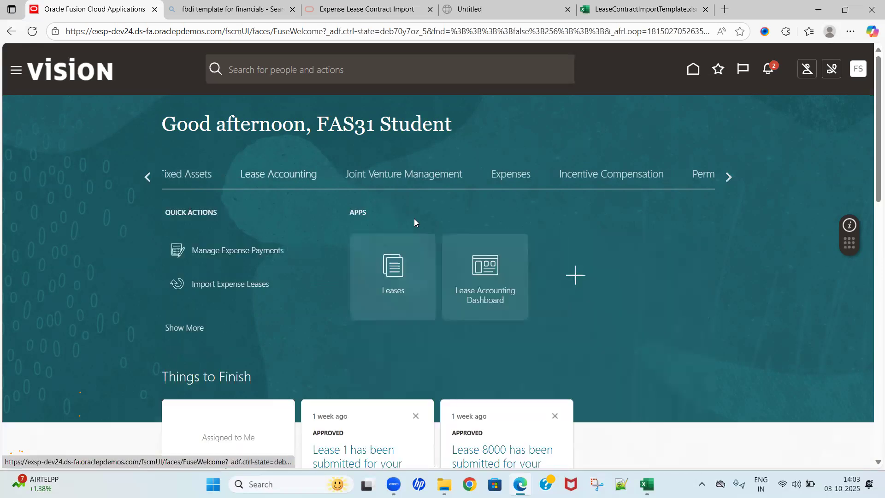
click(435, 262)
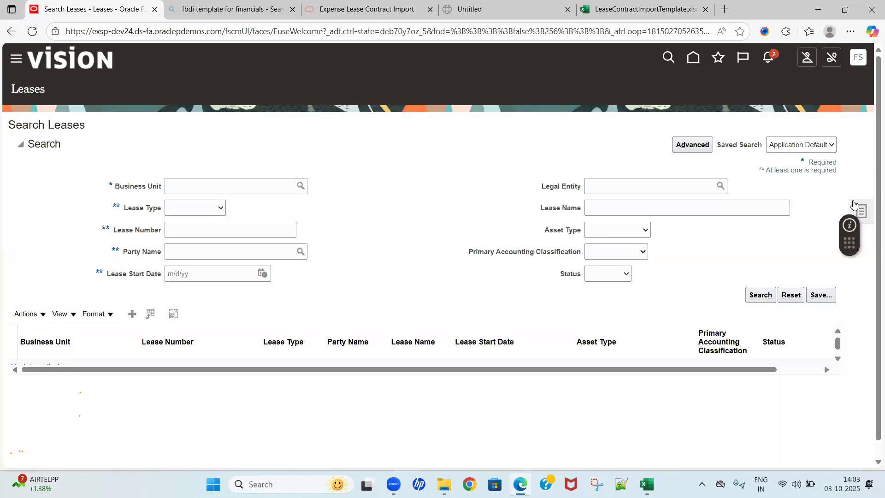
Step: Open the Import Expense Leases task and choose New Leases as the import type, with Import as the action type
click(861, 212)
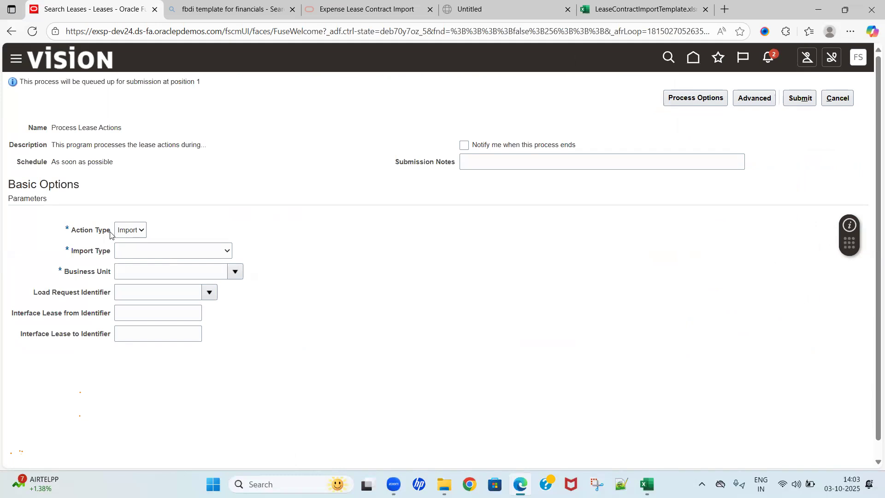
click(123, 235)
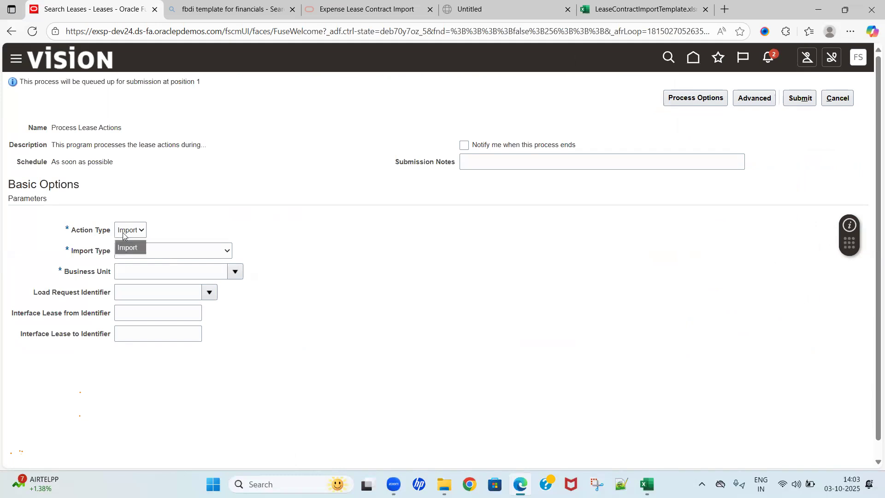
click(161, 235)
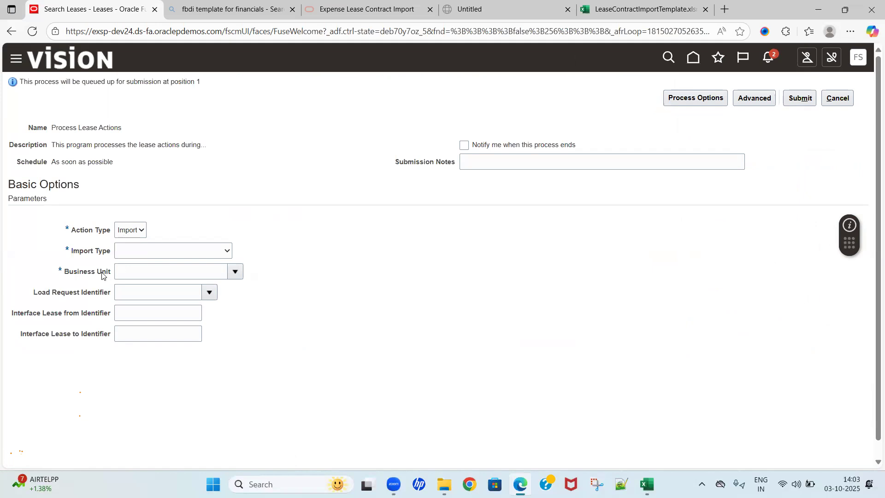
click(129, 255)
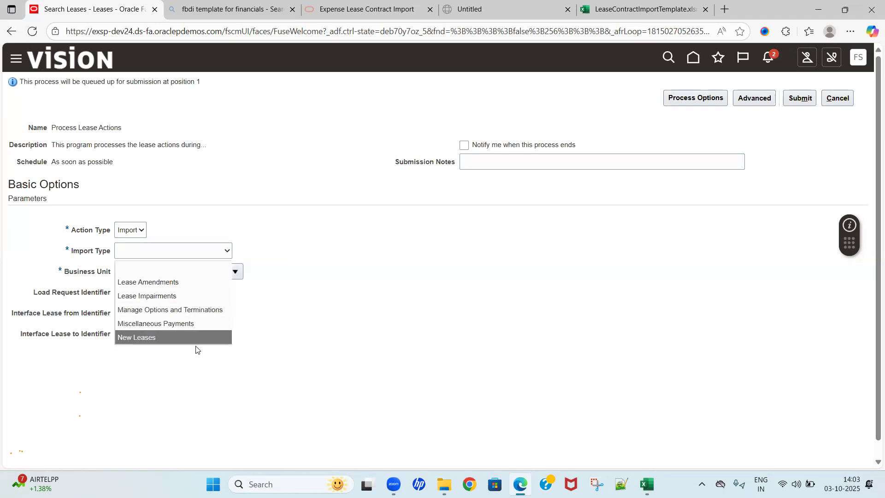
click(285, 324)
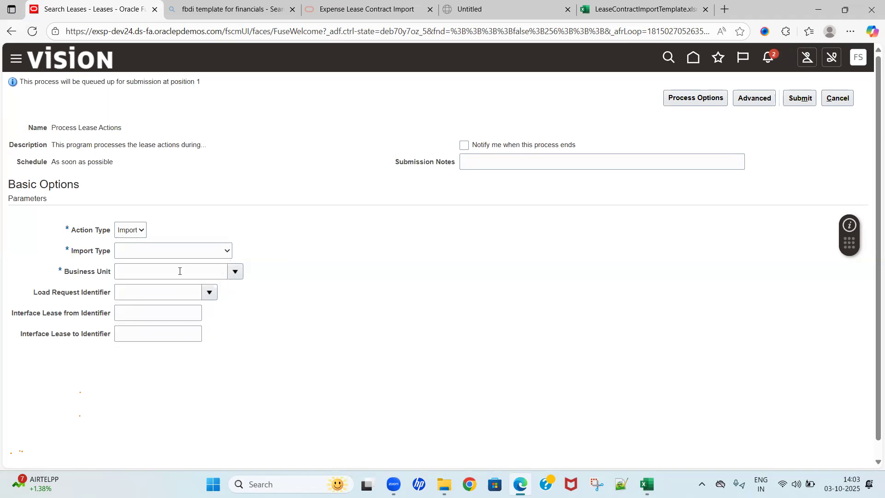
click(137, 254)
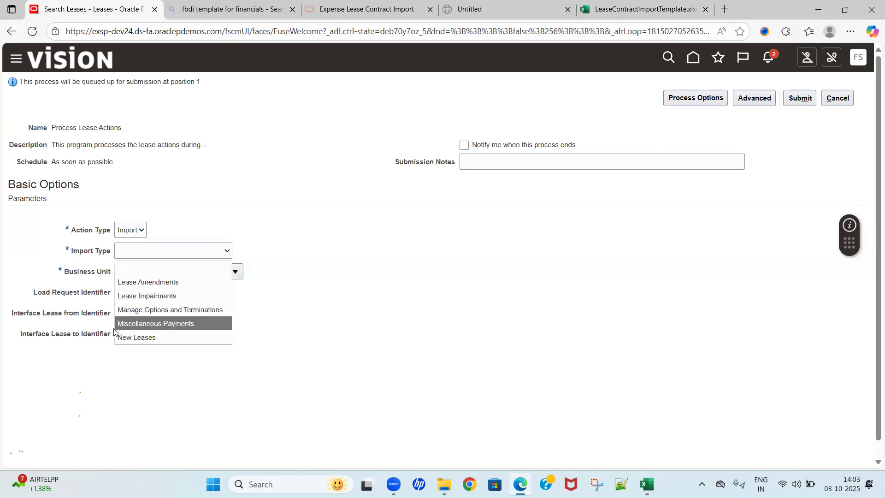
click(128, 339)
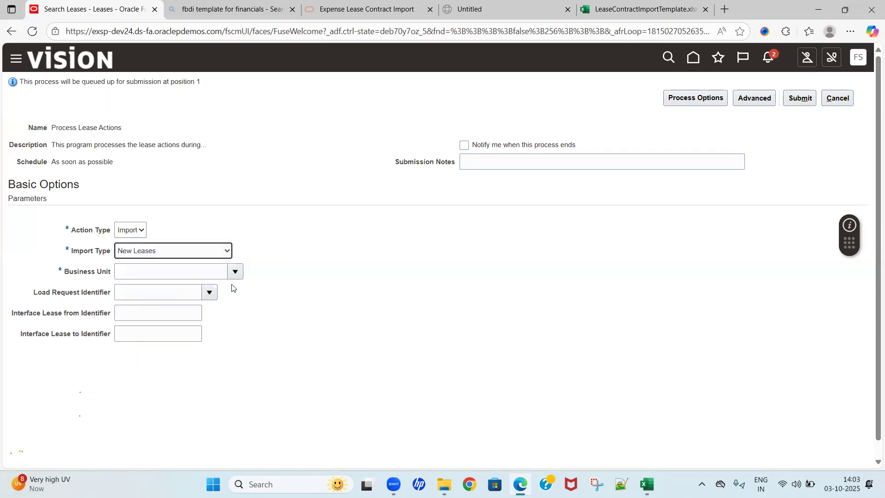
Step: Choose US1 Business Unit and load request identifier 8487282, submit Process Lease Actions, and acknowledge the confirmation
click(235, 272)
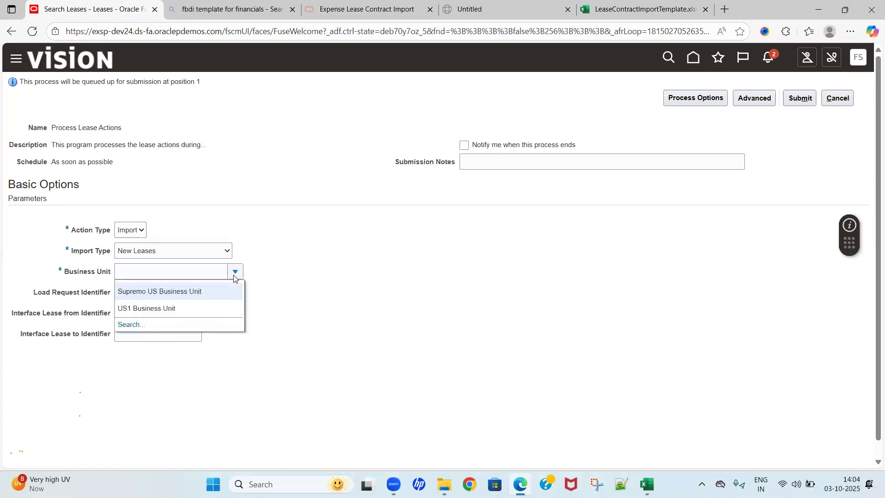
click(187, 309)
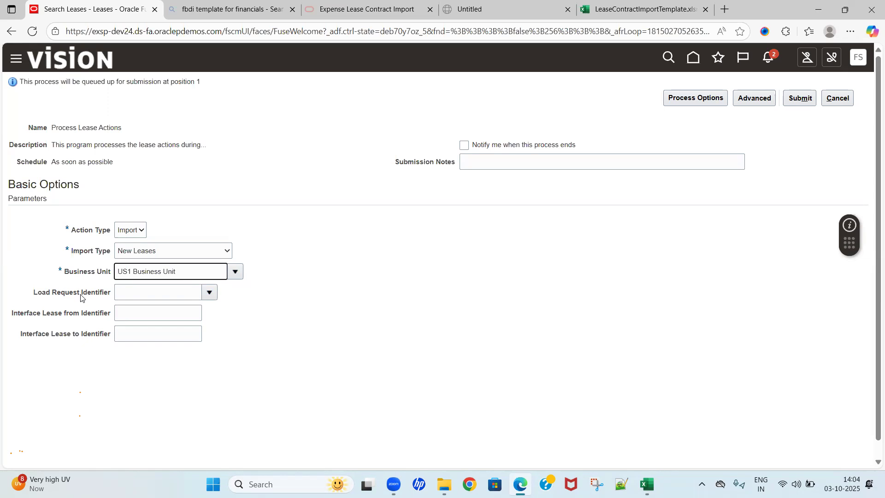
click(209, 292)
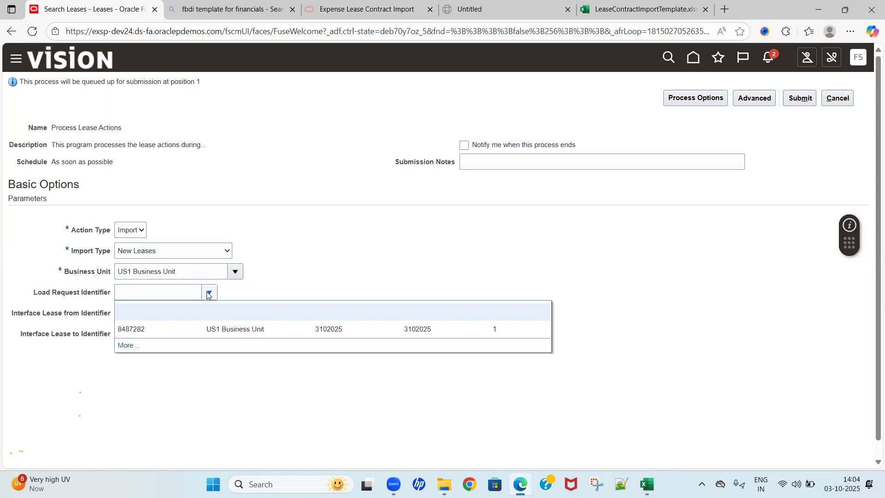
click(170, 332)
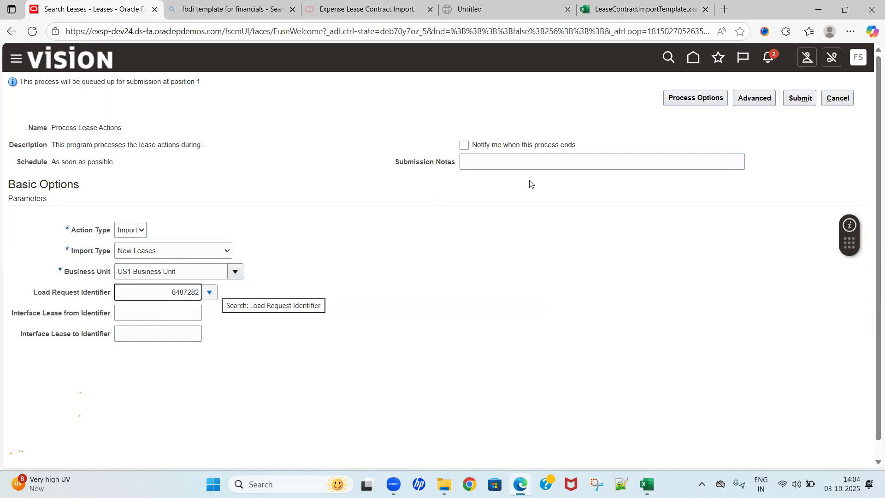
click(799, 99)
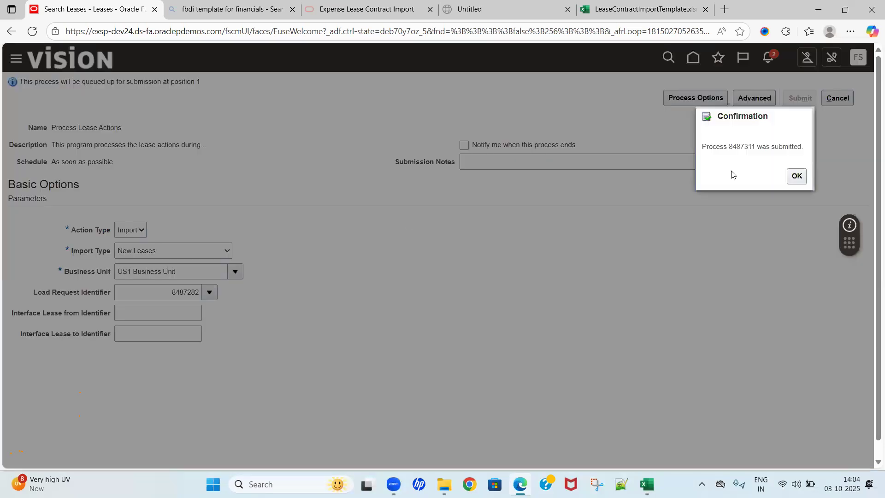
double_click(740, 148)
click(802, 180)
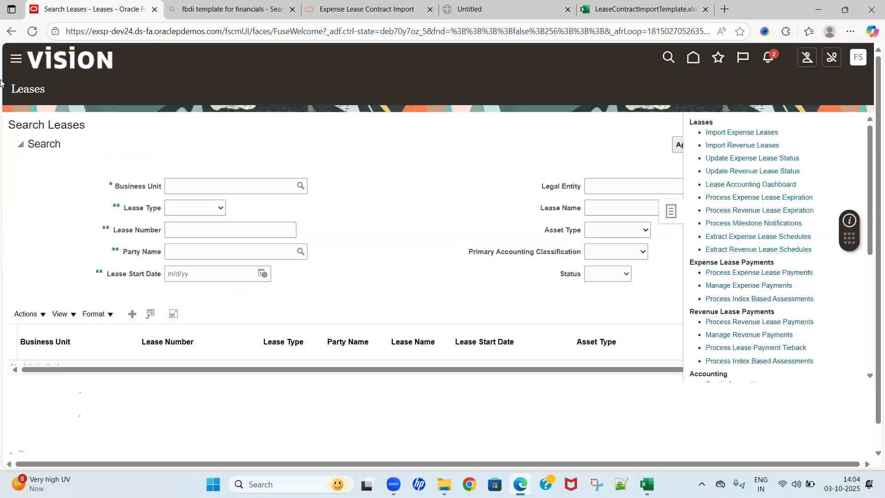
Step: Open Scheduled Processes and refresh the list repeatedly to monitor the Process Lease Actions run
click(15, 60)
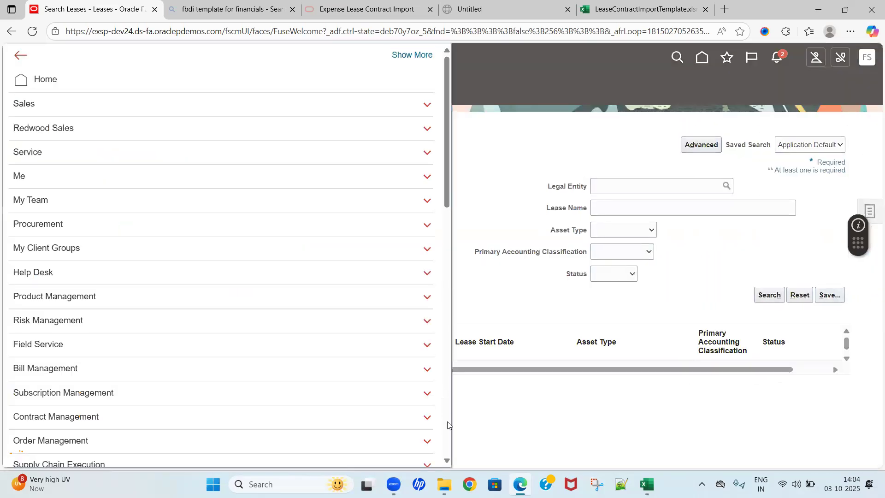
scroll(336, 296, down, 15)
click(349, 279)
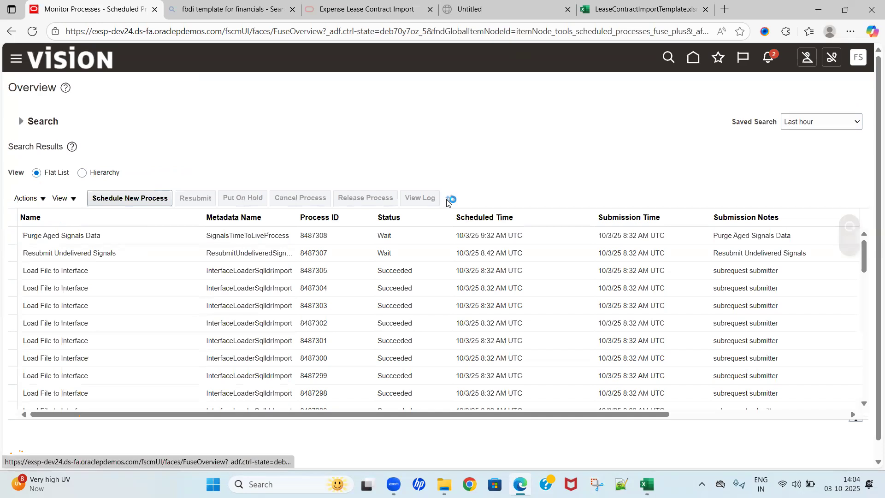
click(449, 198)
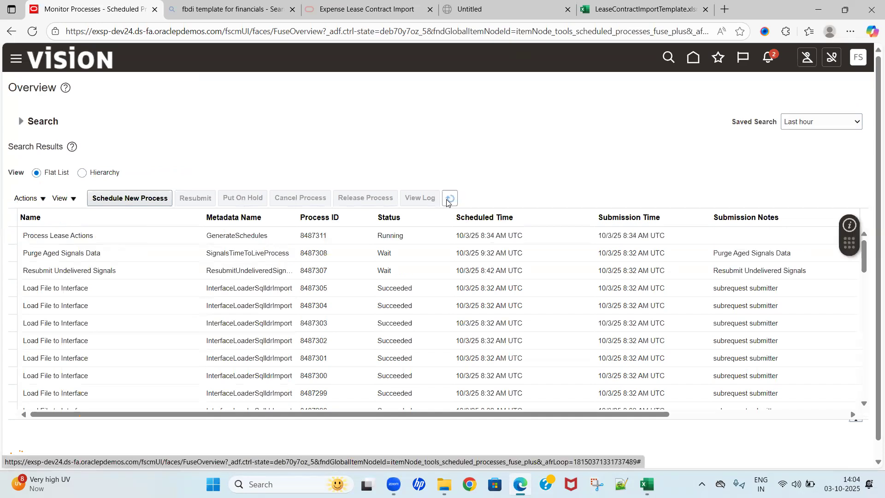
click(447, 199)
click(447, 200)
click(446, 200)
click(446, 199)
Step: Select Process Lease Actions 8487311 and open its output attachment 8487311.txt
click(209, 235)
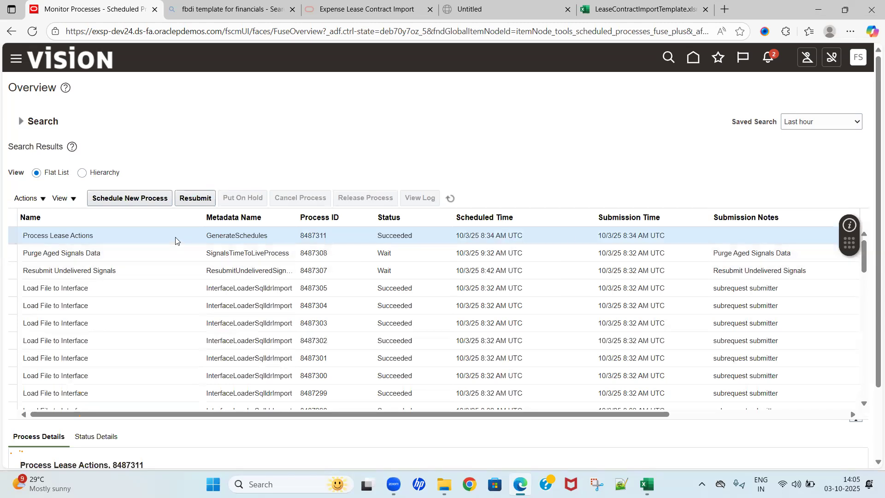
click(878, 462)
click(877, 463)
click(877, 462)
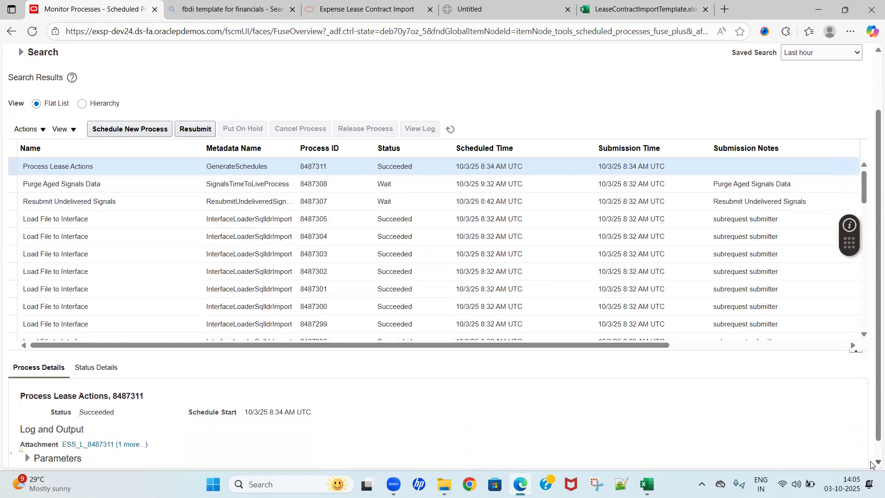
click(877, 463)
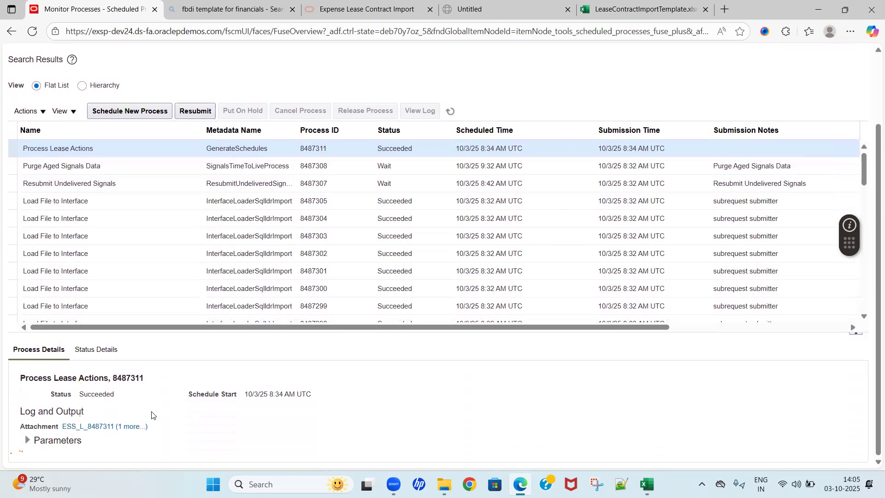
click(136, 426)
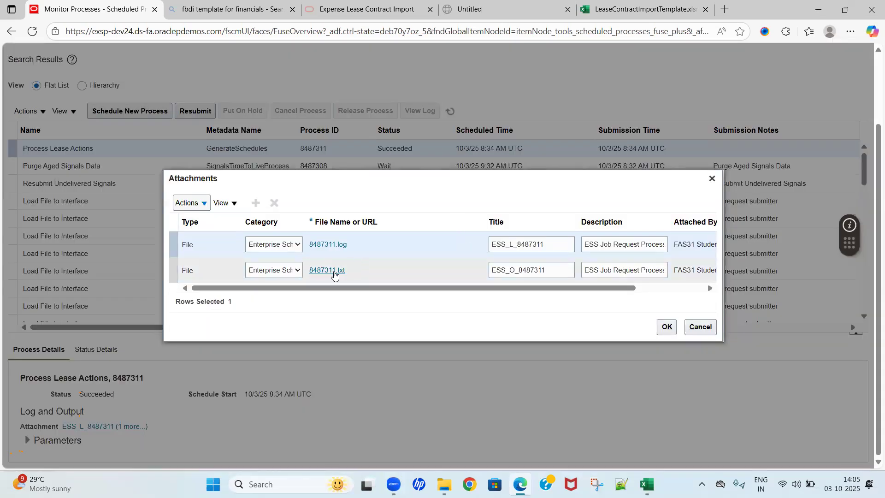
click(335, 275)
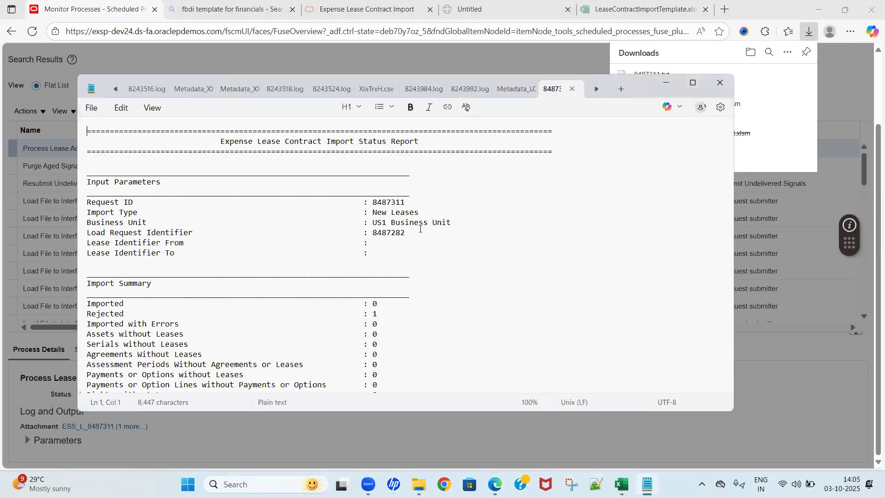
Step: Maximize the Expense Lease Contract Import Status Report and examine its import summary and the rejection reasons for lease 3102025
click(398, 317)
key(Down)
key(Down)
key(Down)
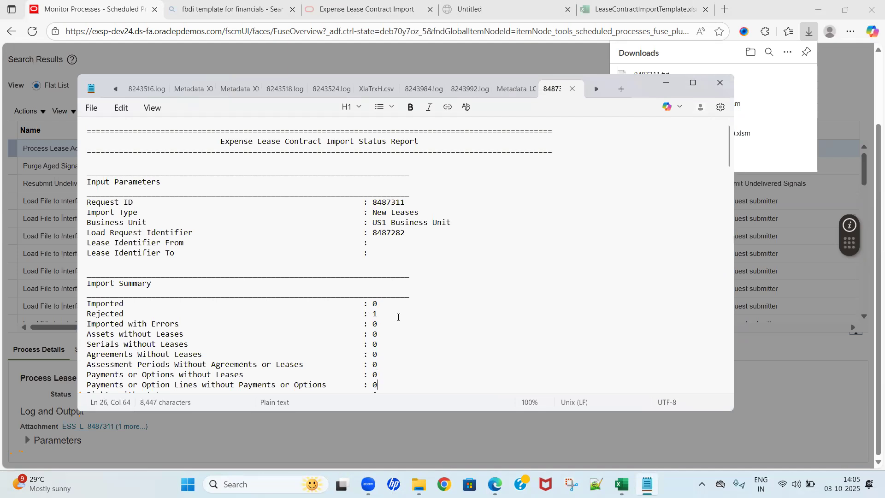
key(Down)
key(Down)
key(Down)
key(Down)
key(Down)
key(Down)
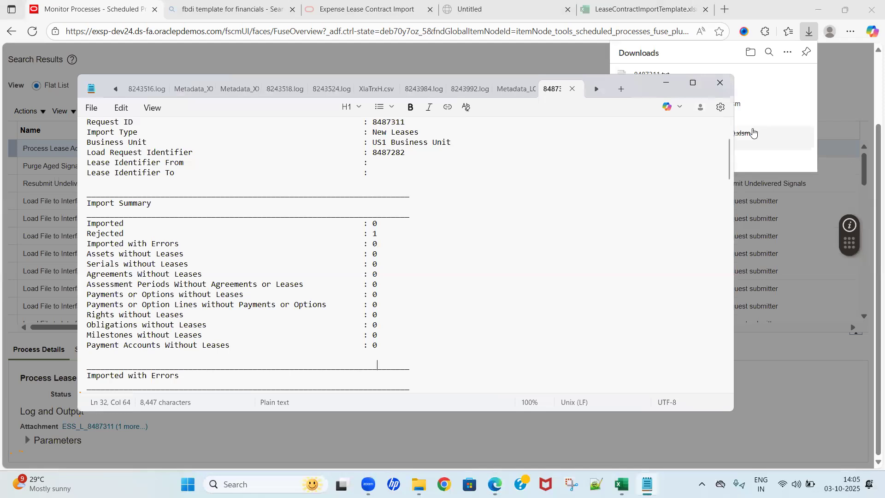
click(693, 87)
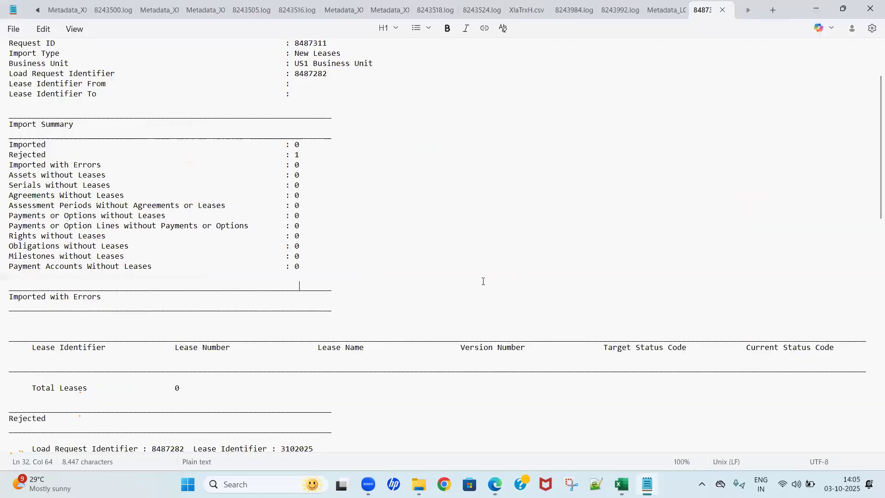
key(Home)
key(Down)
key(Down)
key(Down)
key(Down)
key(Down)
key(Down)
key(Down)
key(Down)
key(Down)
key(Down)
key(Down)
key(Down)
key(Down)
key(Down)
key(Down)
key(Down)
key(Down)
key(Down)
key(Down)
key(Down)
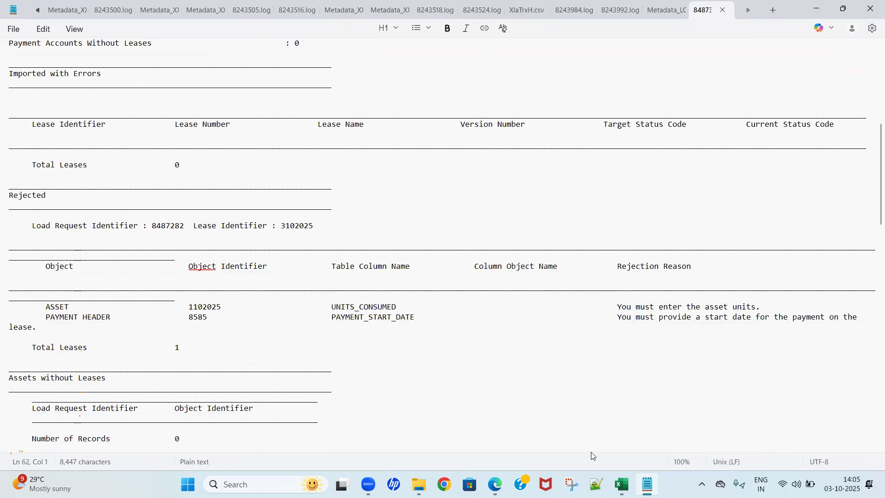
Step: Switch to the LeaseContractImportTemplate workbook in Excel and bring up the Payments sheet
mouse_move(621, 484)
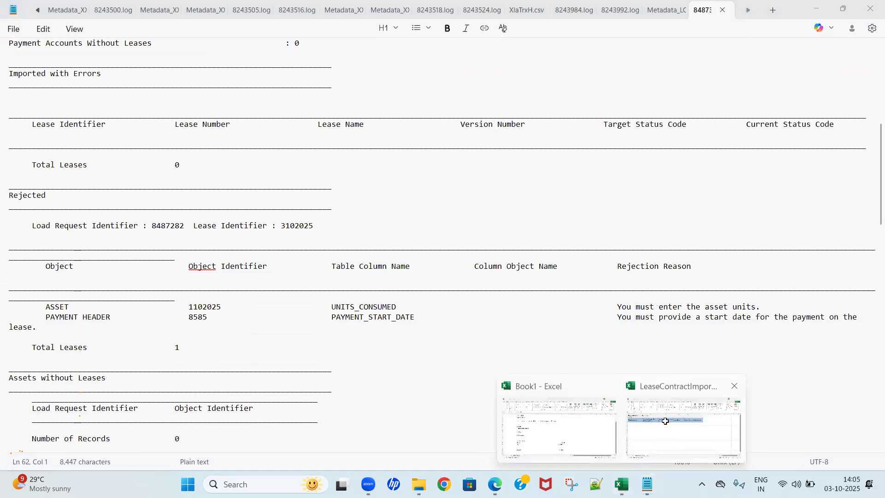
click(665, 421)
click(292, 201)
key(Up)
key(Left)
key(Left)
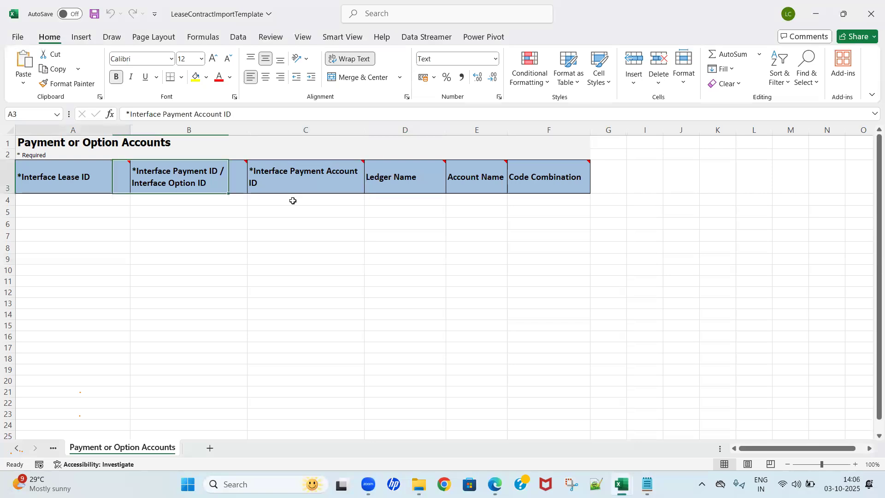
click(17, 448)
click(17, 449)
click(18, 448)
click(17, 448)
click(18, 449)
click(17, 448)
click(17, 448)
click(17, 448)
click(17, 448)
click(17, 448)
click(17, 448)
click(17, 448)
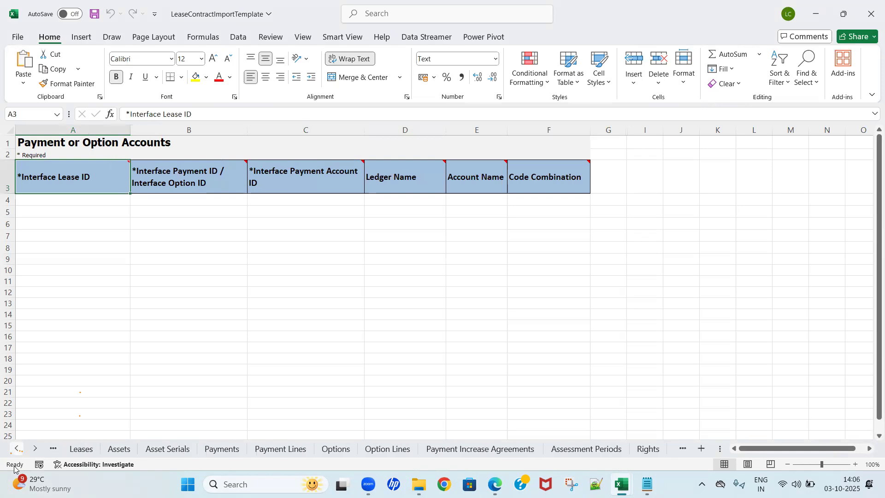
click(225, 448)
Step: Enter 2025-01-01 as the Start Date of the Base Rent payment in row 4 of the Payments sheet
click(202, 298)
key(ctrl+Up)
key(Down)
key(Up)
key(Right)
key(Right)
key(Right)
key(Right)
key(Right)
key(Right)
key(Right)
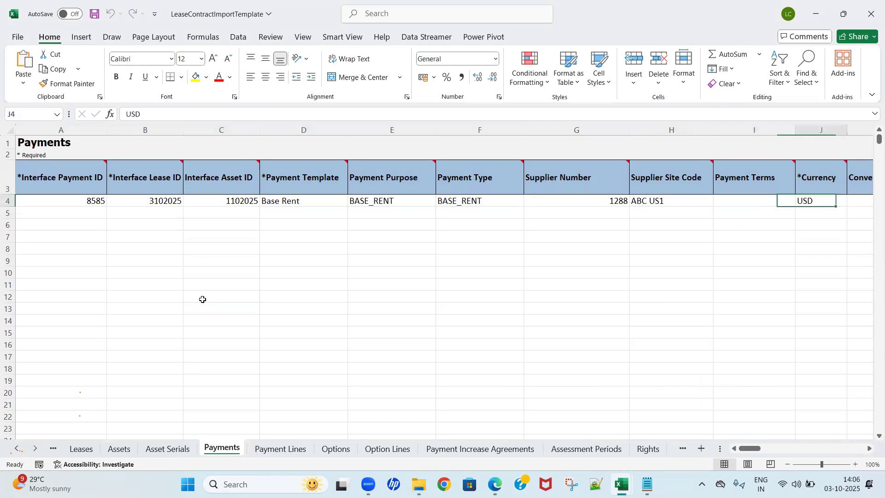
key(Right)
key(Right)
key(Right)
key(Right)
key(Left)
key(Left)
key(Right)
key(Left)
key(Left)
key(Right)
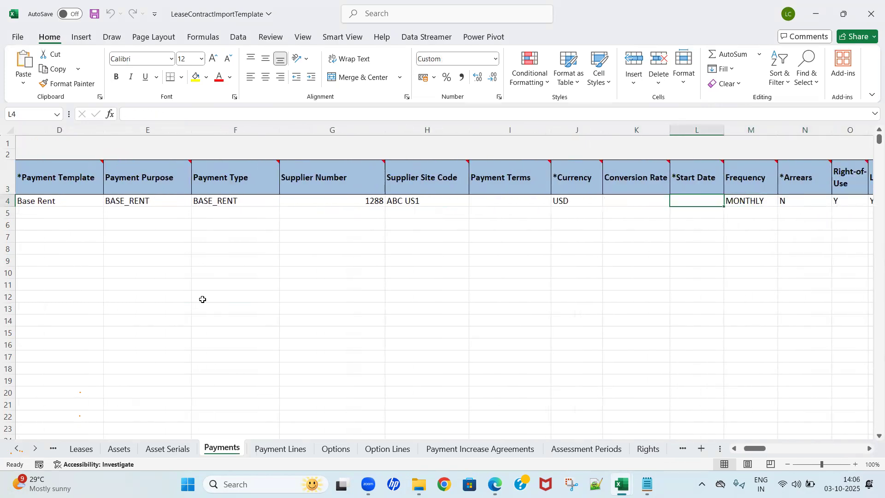
click(82, 448)
click(224, 451)
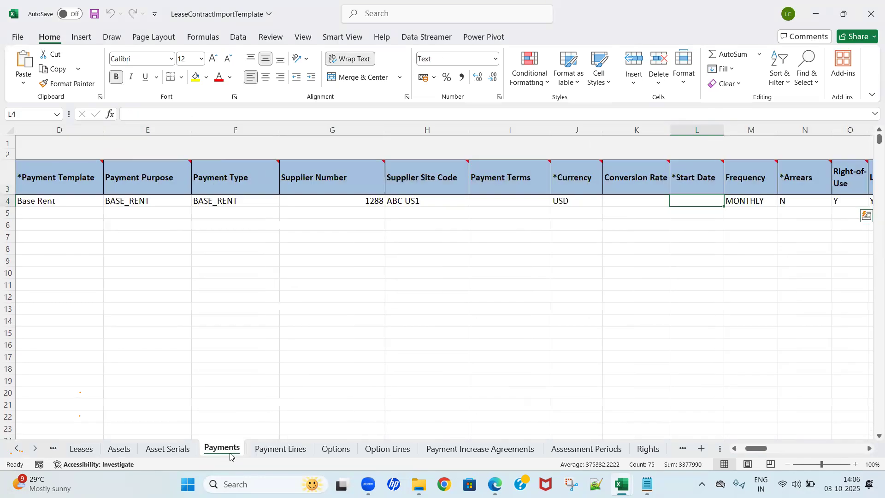
text(01-01-2025)
key(Tab)
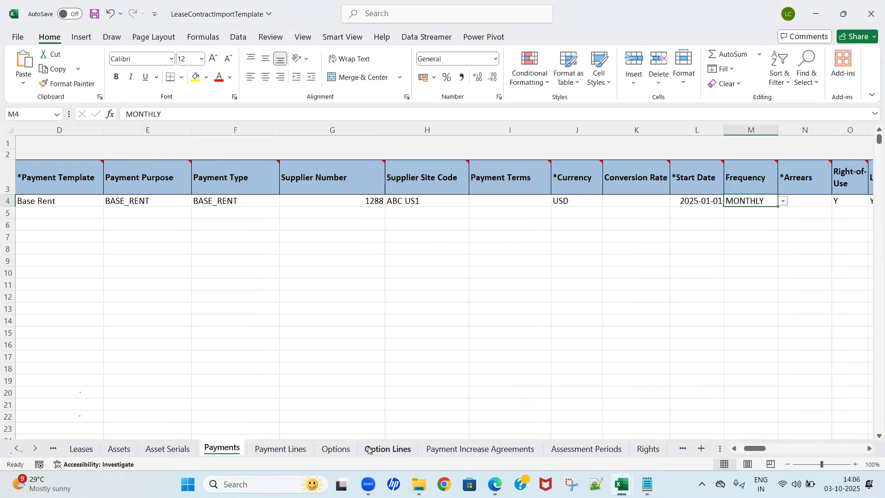
Step: Recheck the rejection reasons in the status report and set Units to 1 for asset 1102025 on the Assets sheet
key(alt+Tab)
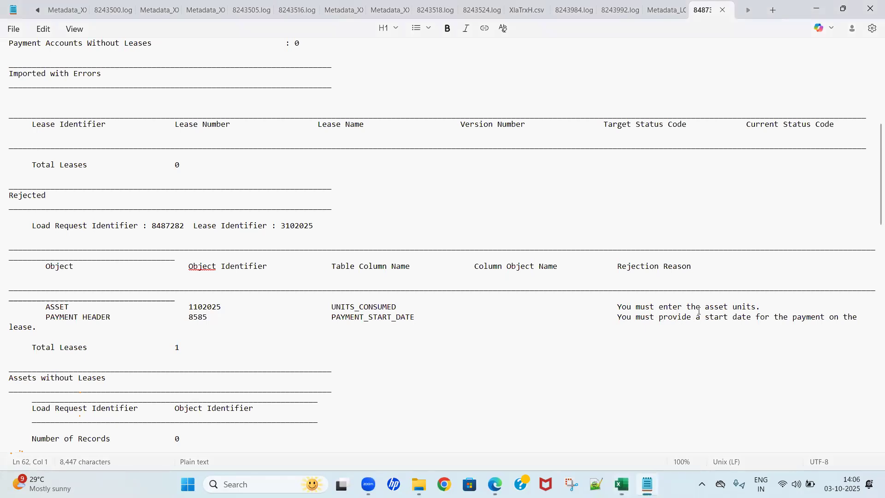
key(alt+Tab)
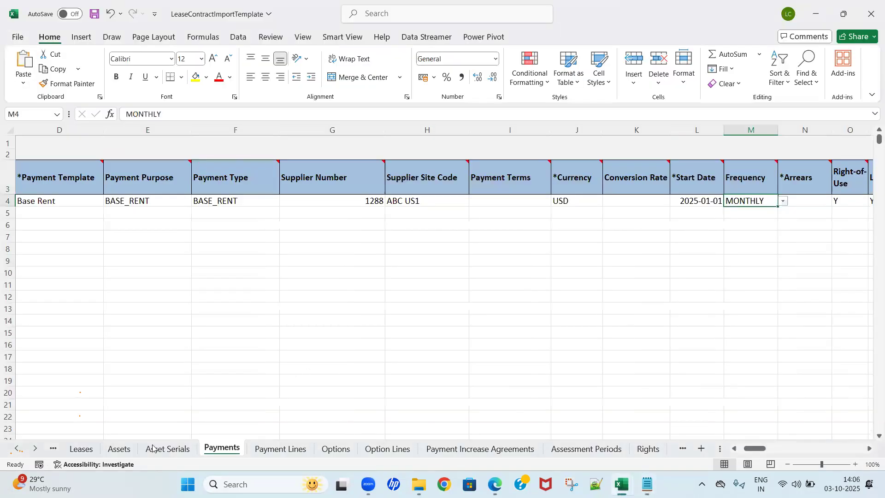
click(119, 448)
click(193, 316)
key(ctrl+Up)
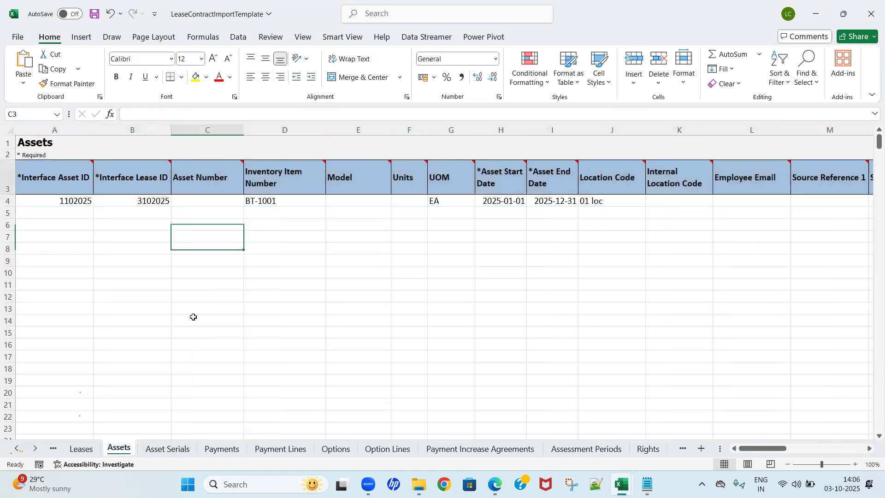
key(Down)
key(Down)
key(Right)
key(Right)
key(Right)
key(Up)
text(1)
key(ctrl+Return)
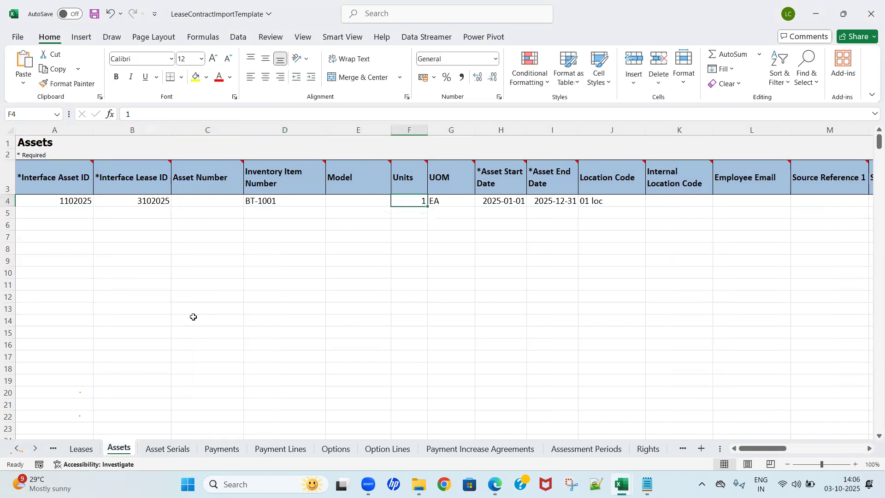
key(alt+Tab)
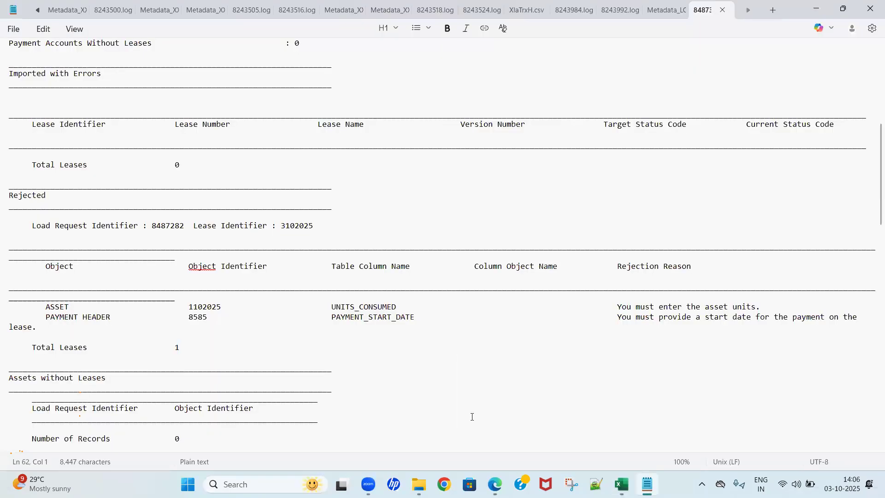
Step: Close the status report and permanently delete the old FlaExpenseLeaseAccountingImport ZIP from the Fusion Lease Accounting folder in File Explorer
click(724, 10)
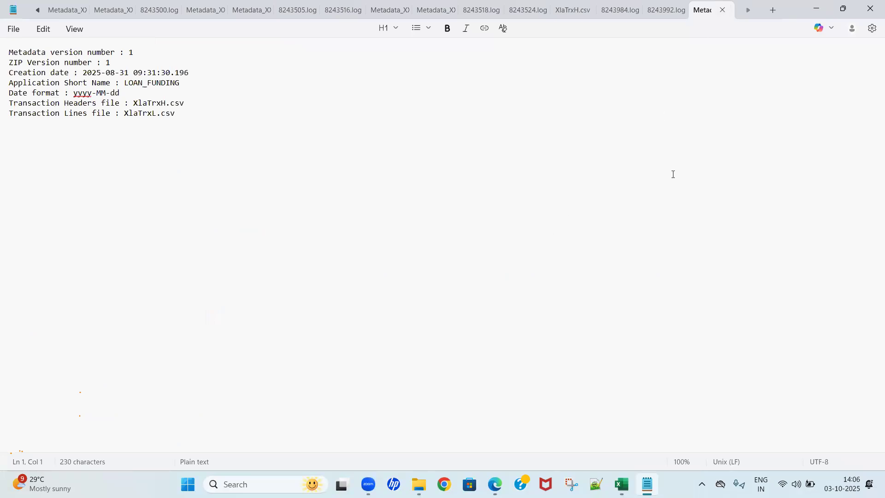
key(alt+Tab)
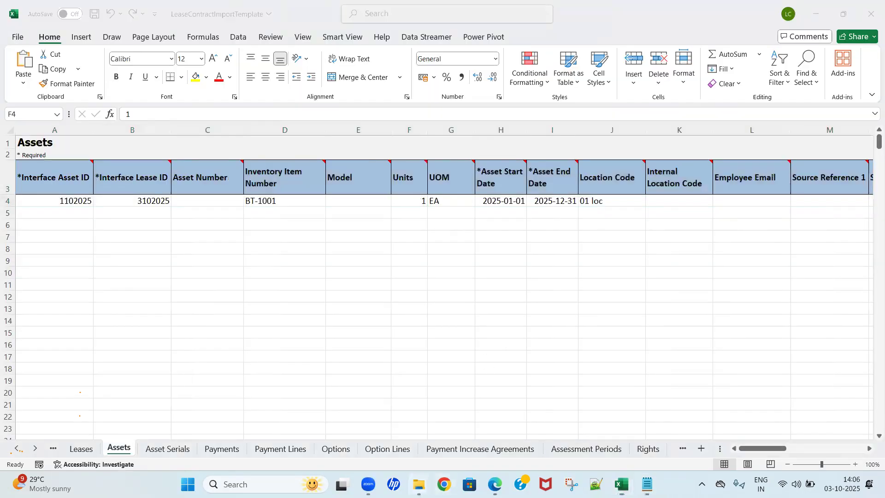
mouse_move(418, 484)
click(336, 438)
click(262, 307)
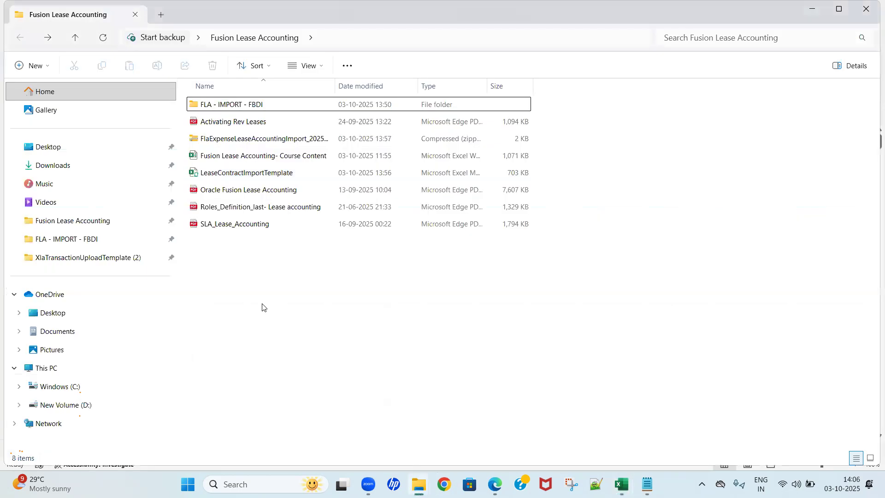
key(Down)
key(Down)
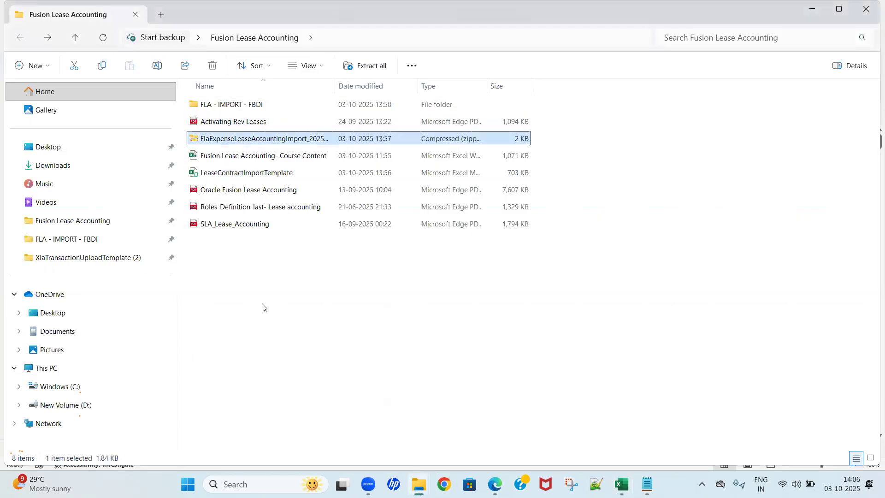
key(shift+Delete)
key(Return)
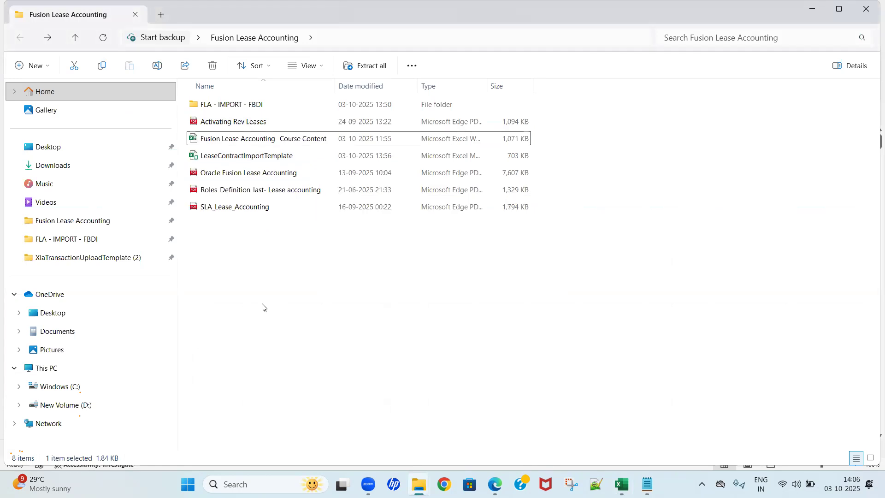
double_click(242, 105)
key(alt+Left)
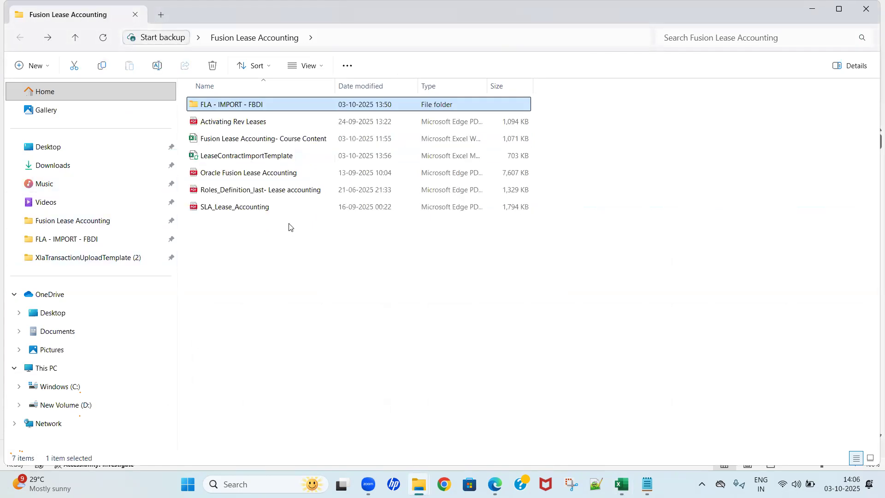
key(alt+Tab)
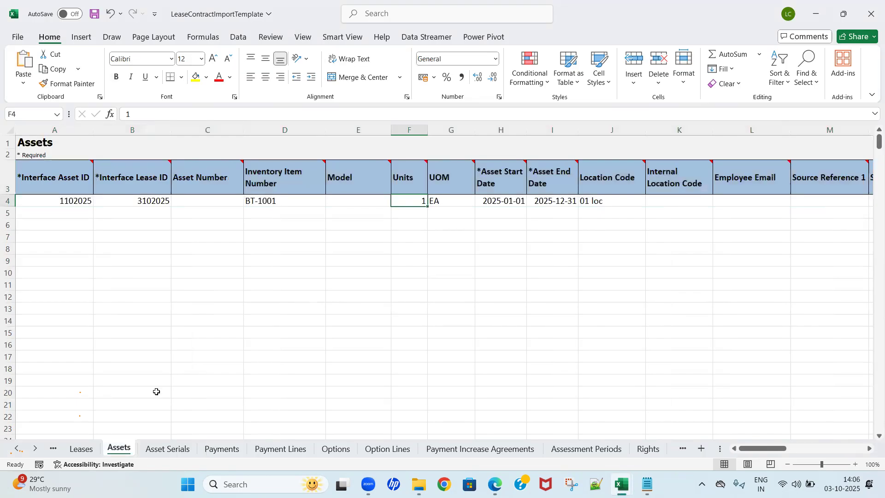
click(17, 448)
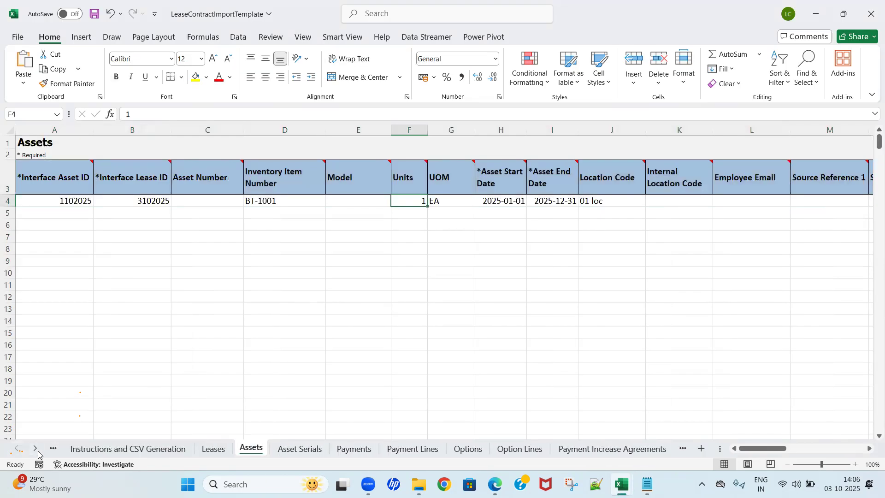
click(122, 451)
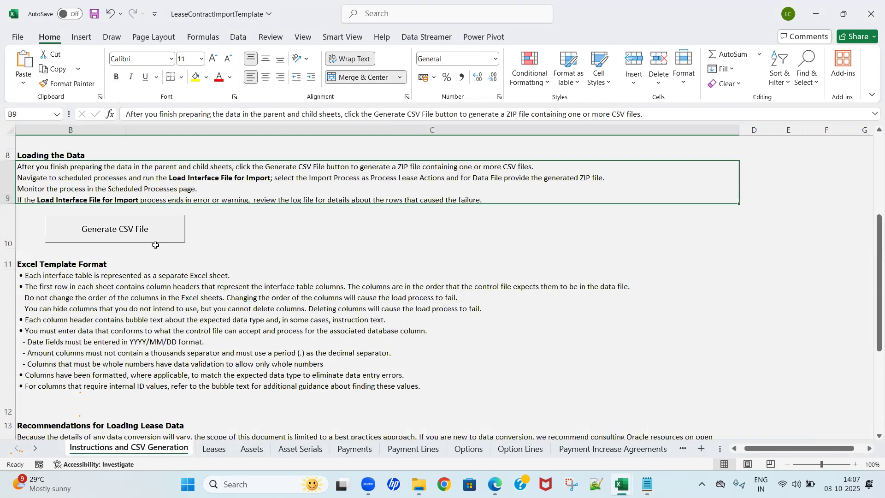
click(156, 238)
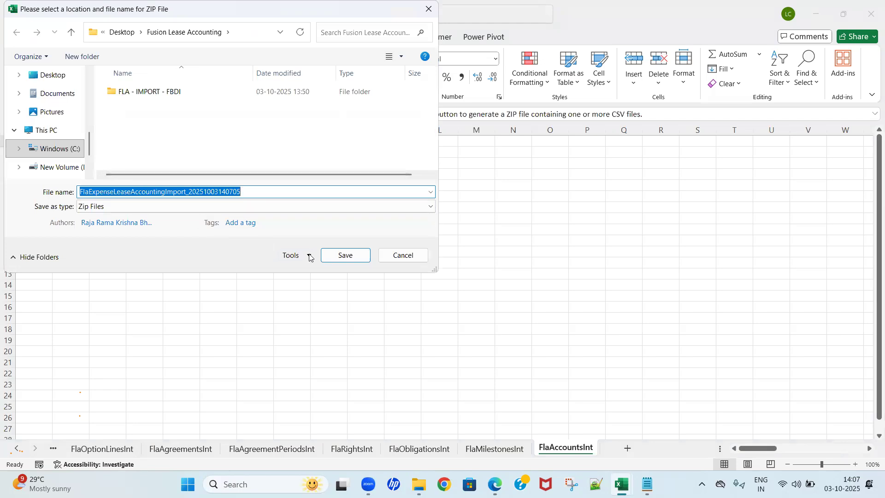
click(327, 256)
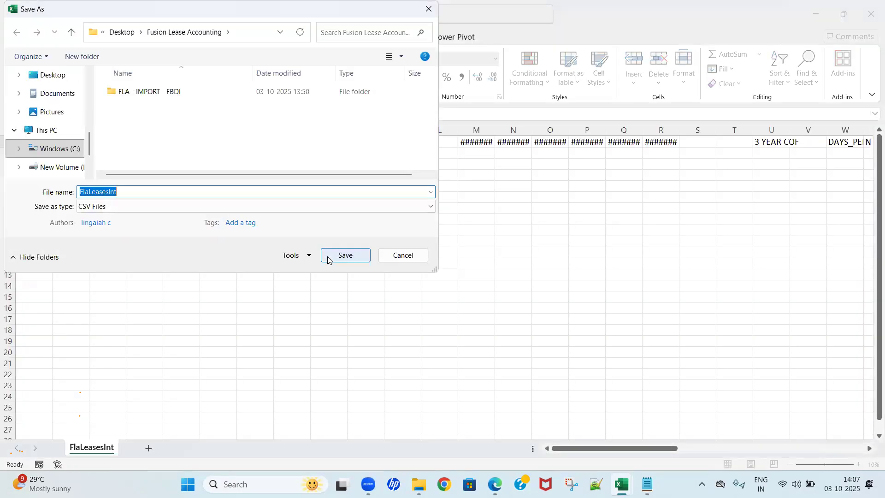
Step: Save every generated interface CSV under its proposed name in the Fusion Lease Accounting folder and acknowledge the completion notice
click(328, 255)
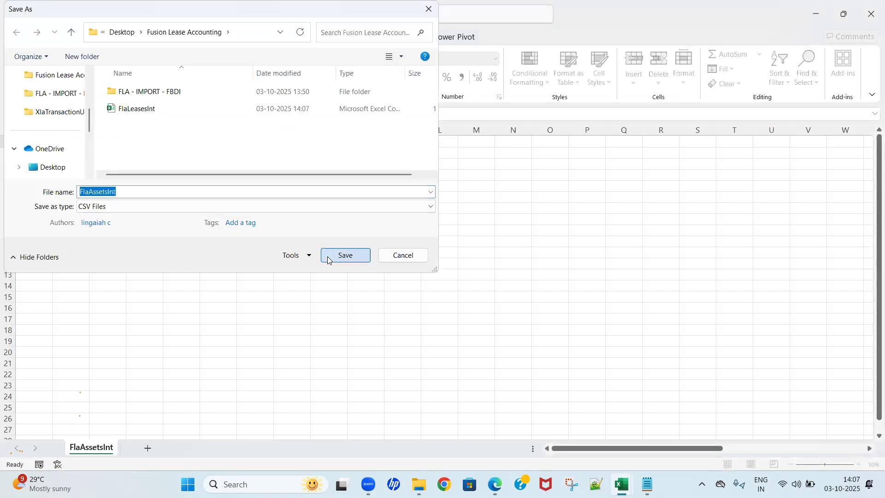
click(328, 257)
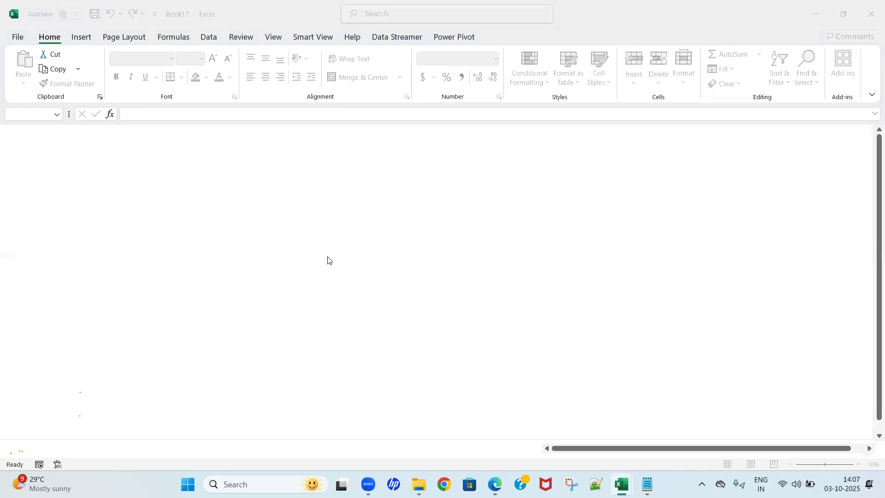
click(327, 257)
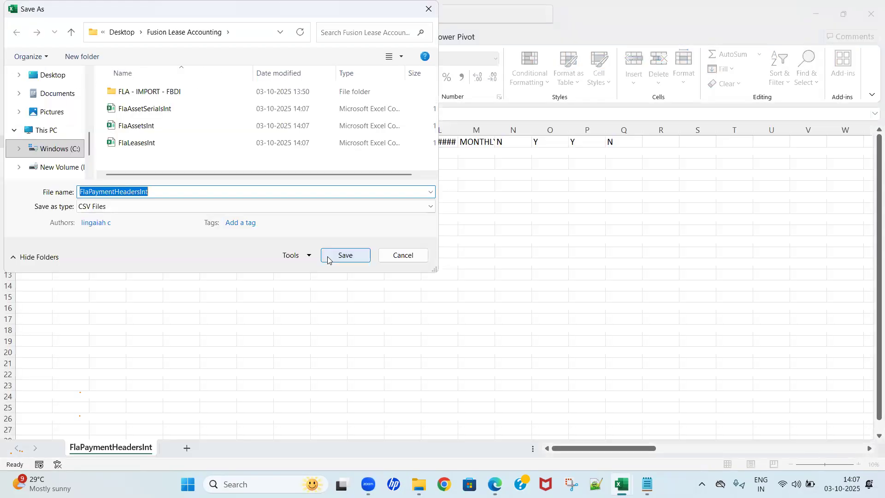
click(328, 257)
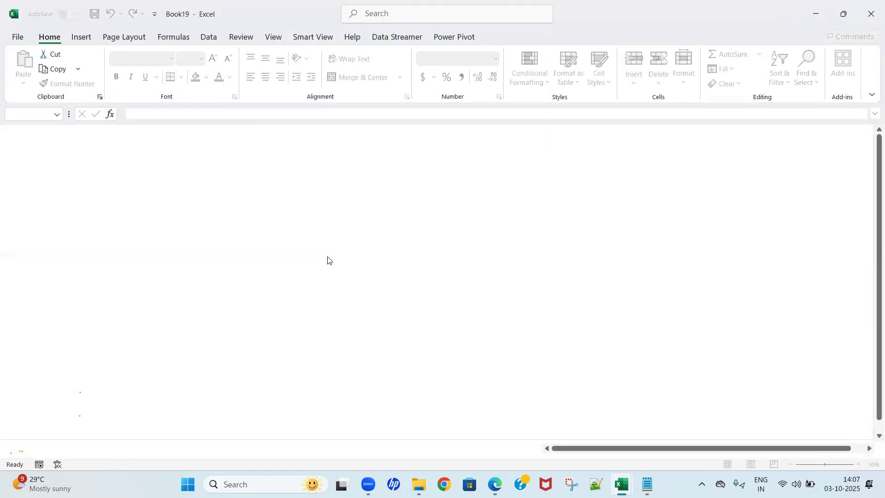
click(328, 257)
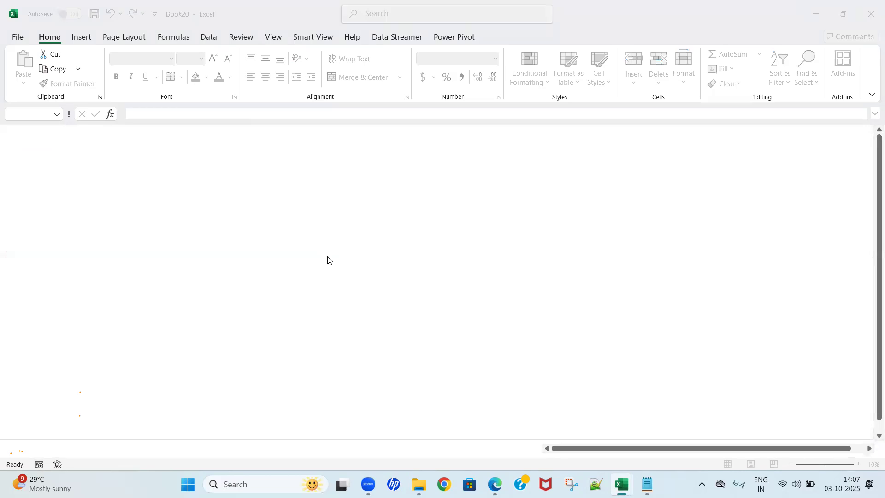
click(328, 256)
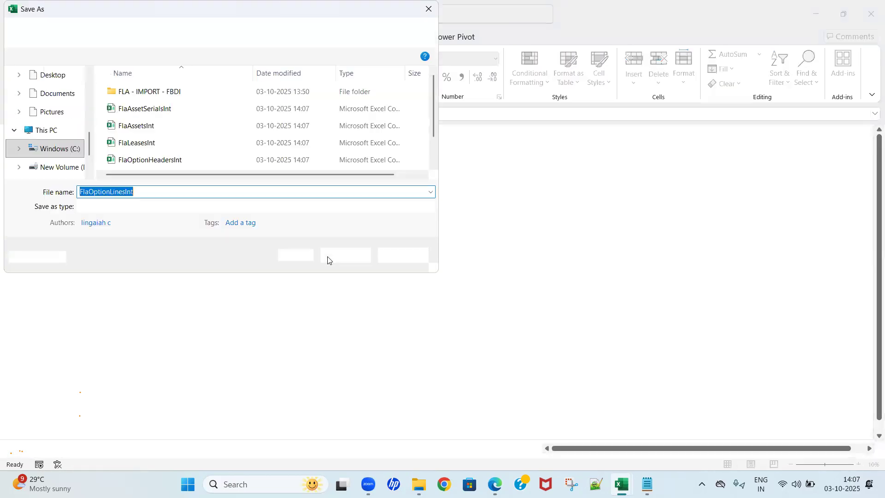
click(328, 257)
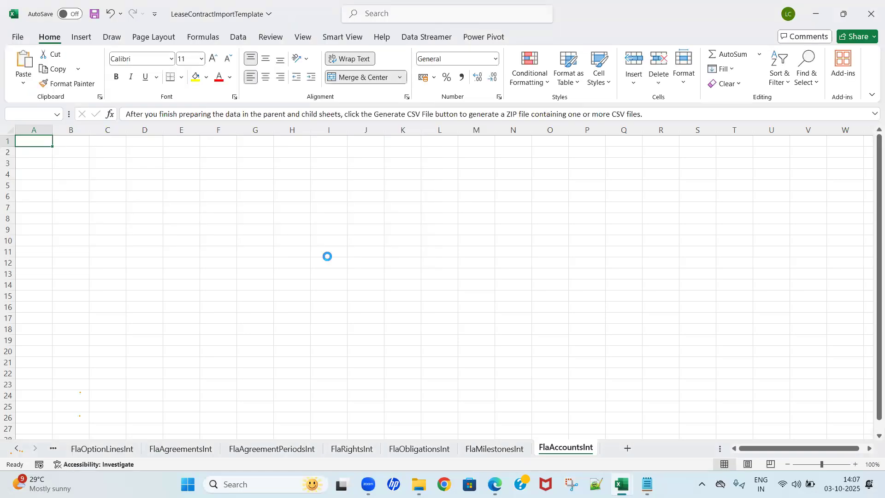
click(328, 258)
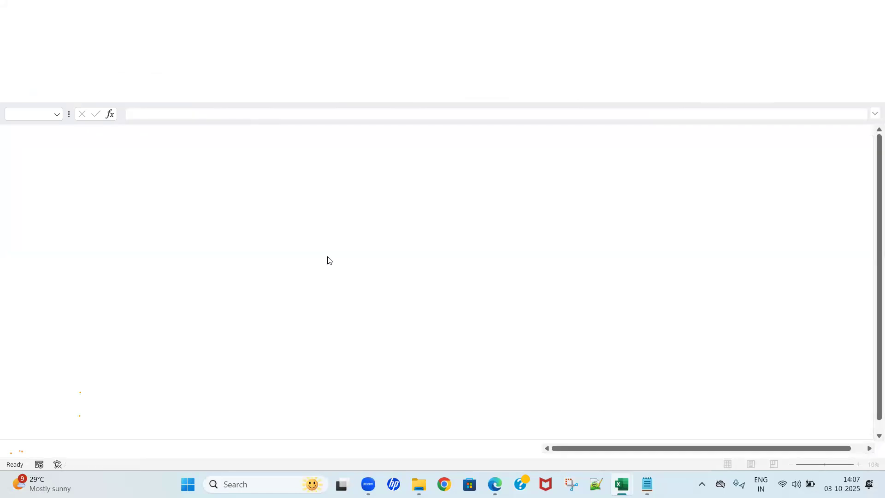
click(327, 259)
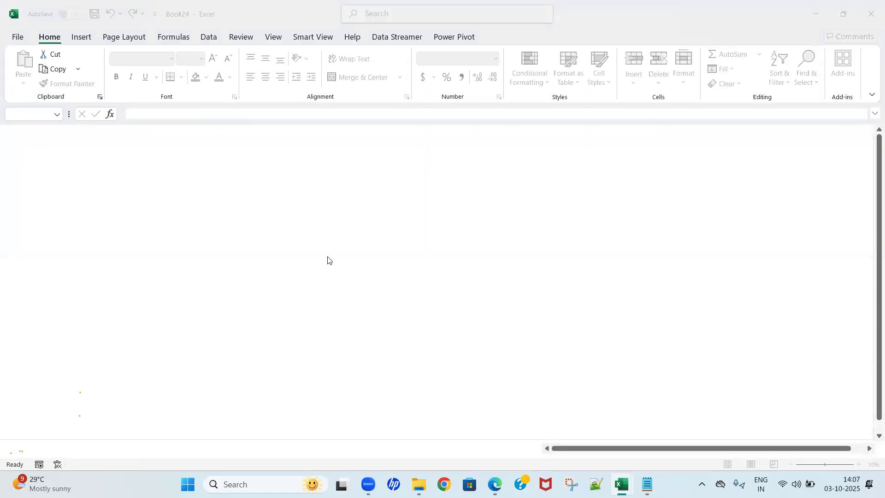
click(328, 260)
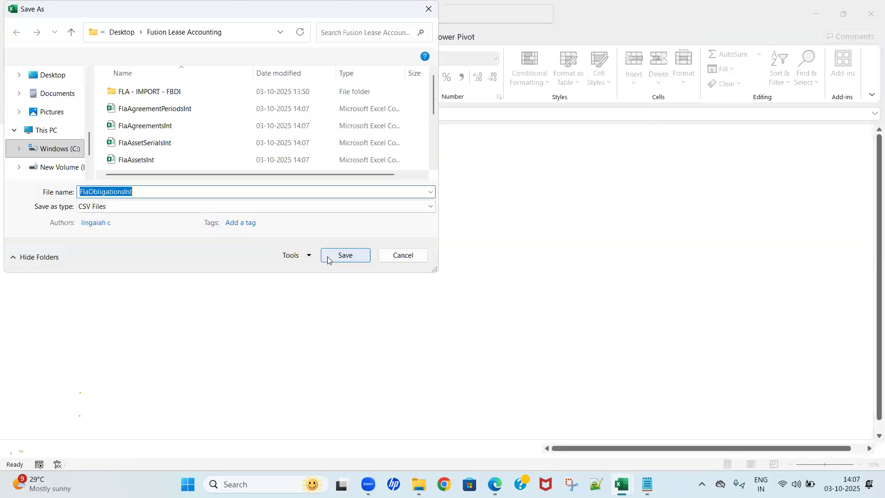
click(328, 259)
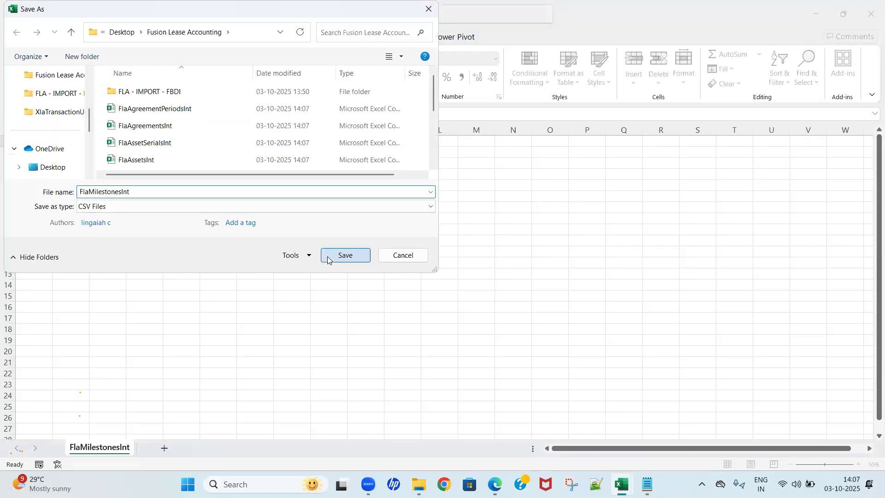
click(328, 259)
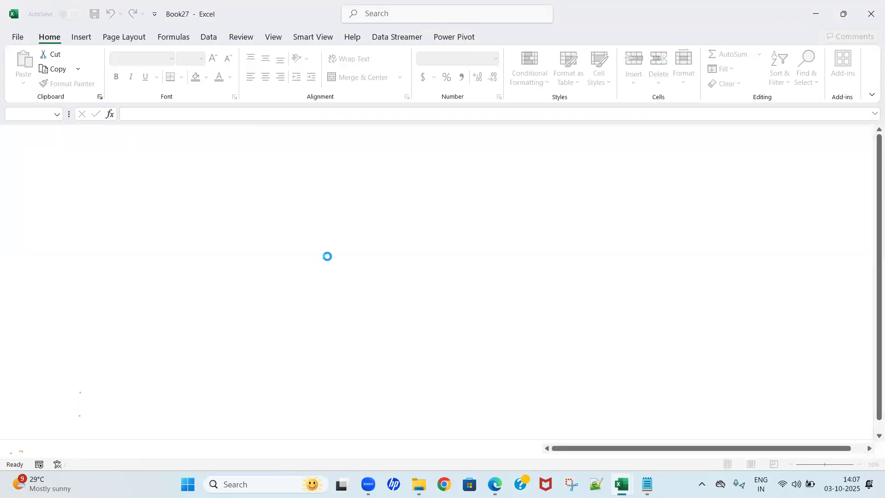
click(327, 259)
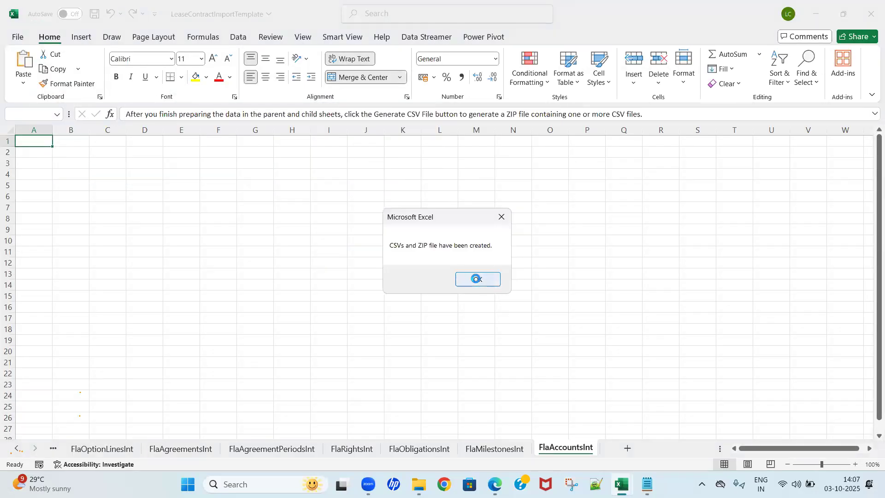
click(476, 278)
Step: Switch to the Scheduled Processes page in Edge and dismiss the Attachments dialog without saving
click(495, 484)
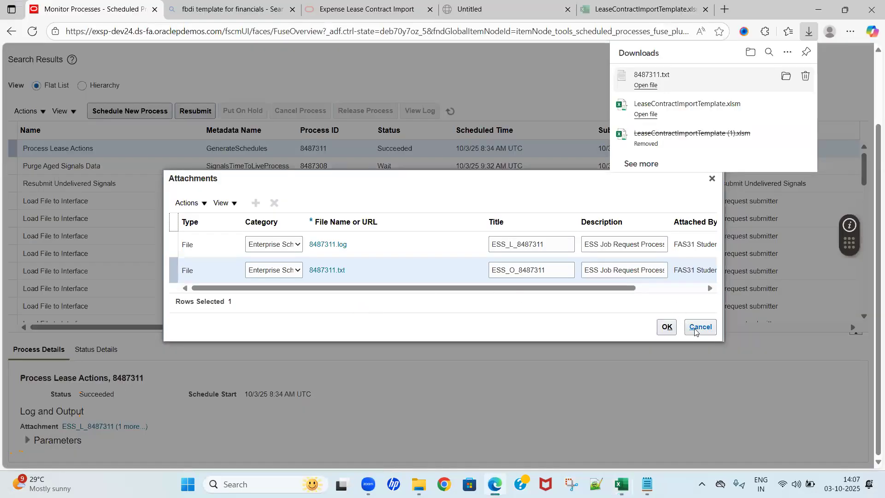
click(688, 327)
click(688, 327)
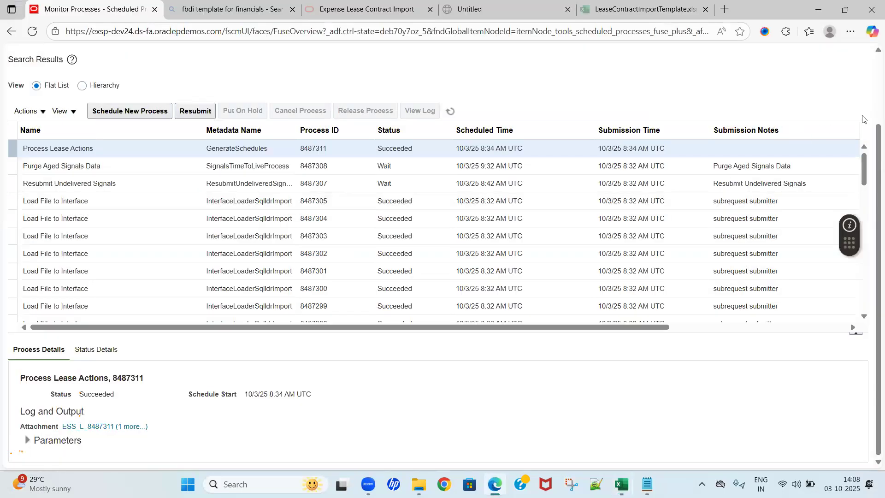
scroll(871, 110, up, 2)
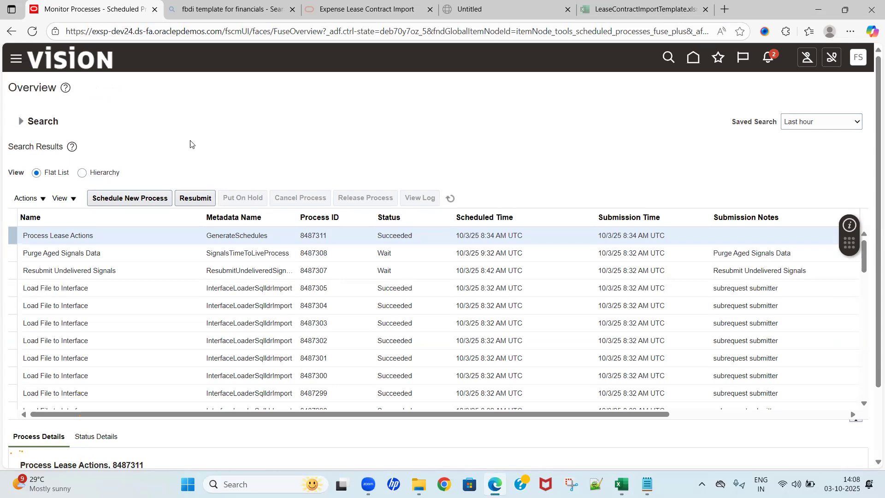
Step: Schedule a new process of type Job named Load Interface File For Import and bring up its process details
click(147, 206)
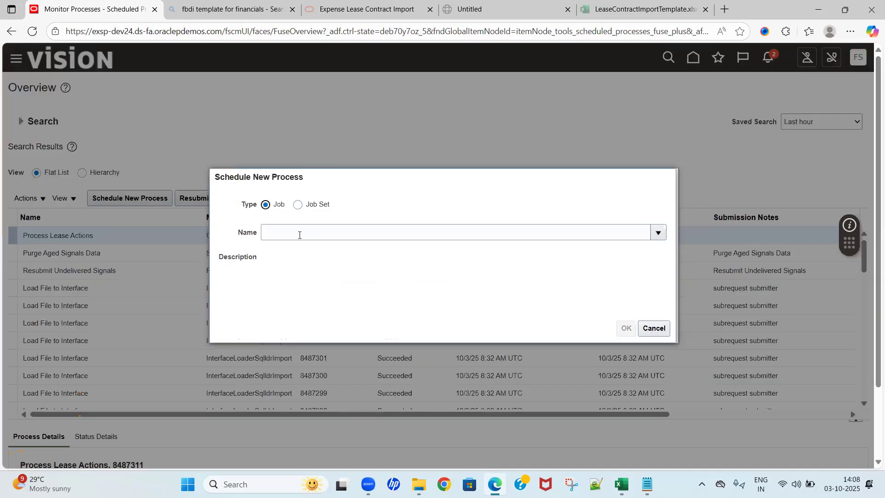
click(299, 235)
text(Load Interface File For)
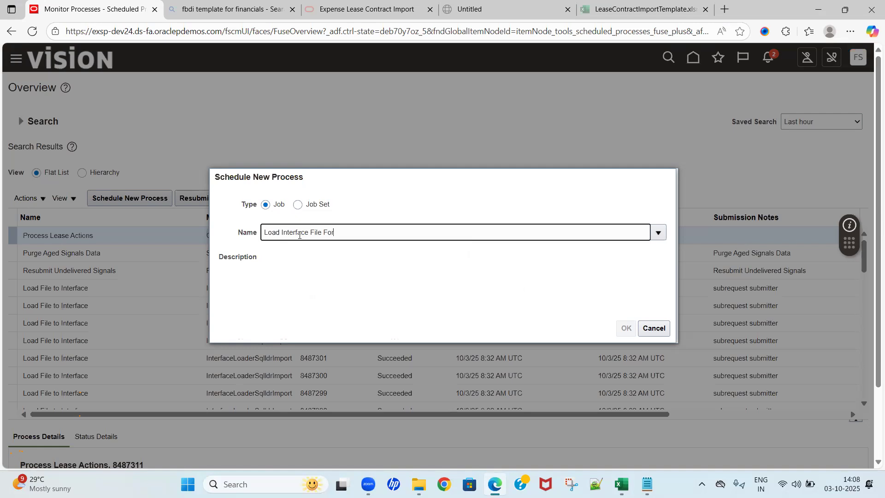
text( Import)
key(Tab)
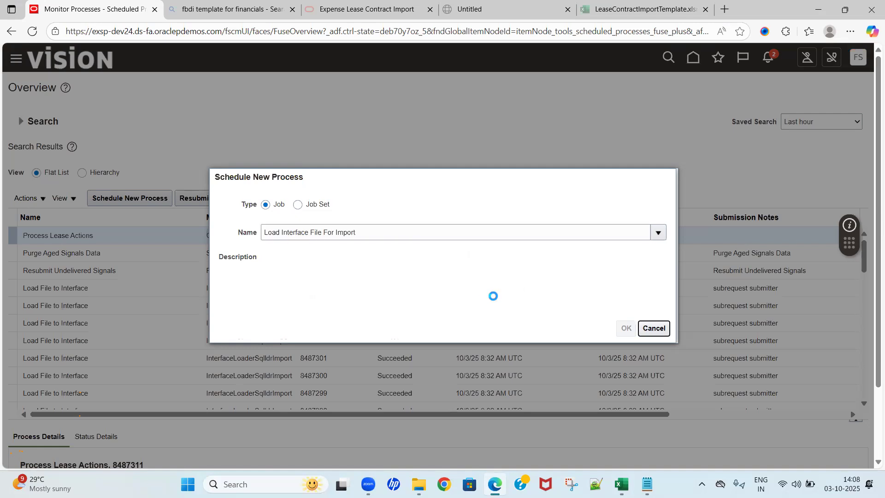
click(626, 328)
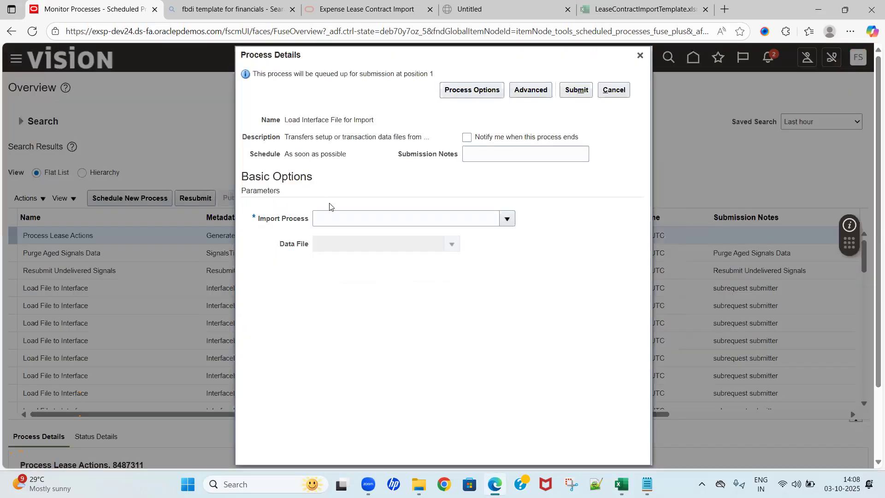
Step: Search the import processes for "Process Lease Ac" and select Process Lease Actions as the Import Process
click(503, 221)
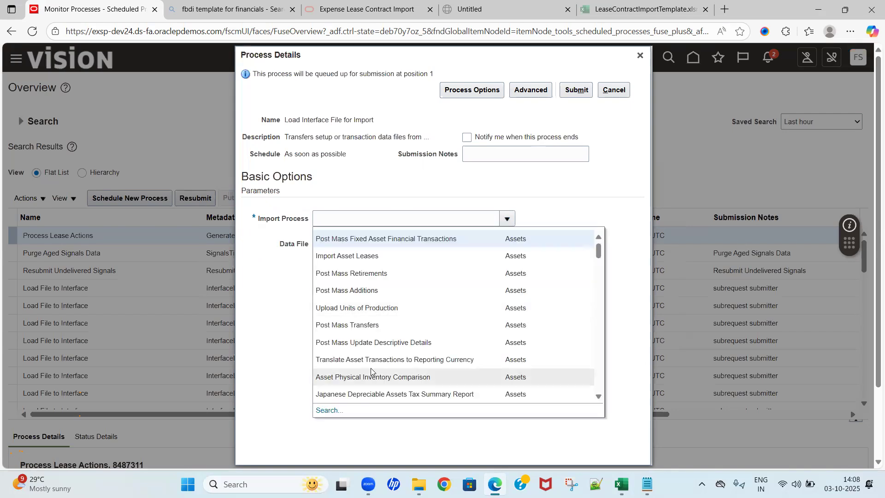
click(329, 414)
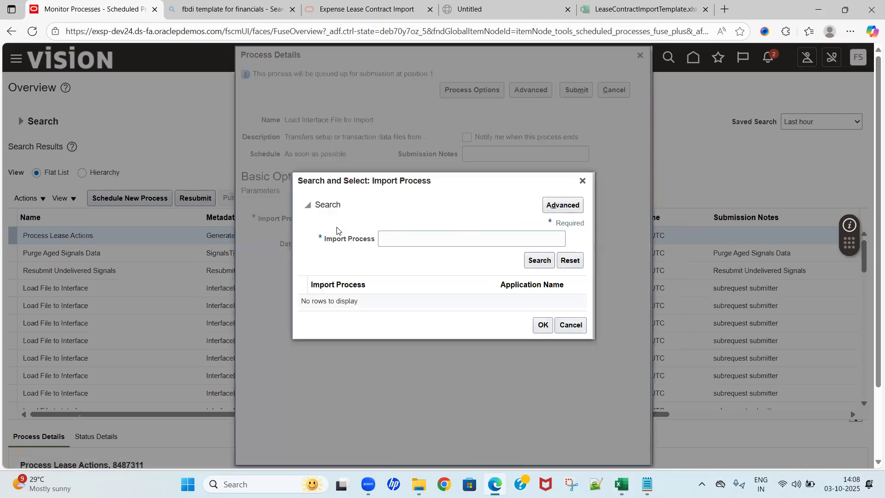
click(379, 238)
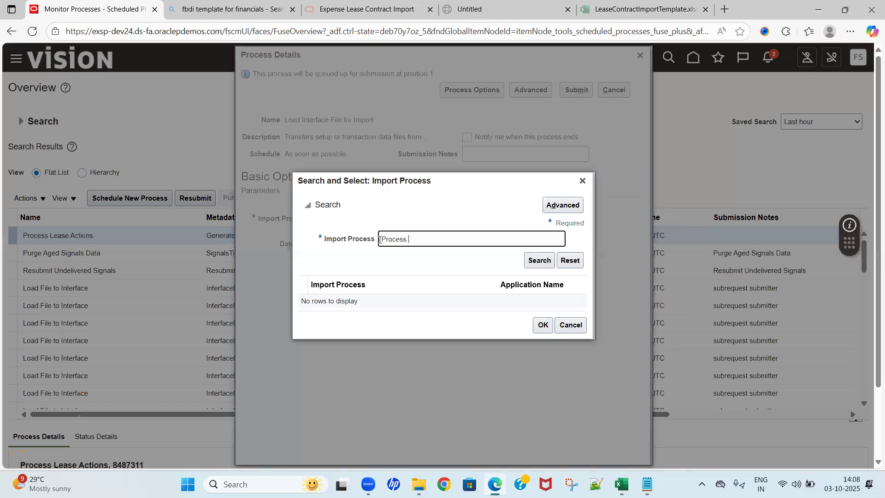
text(Process lease Ac)
key(Tab)
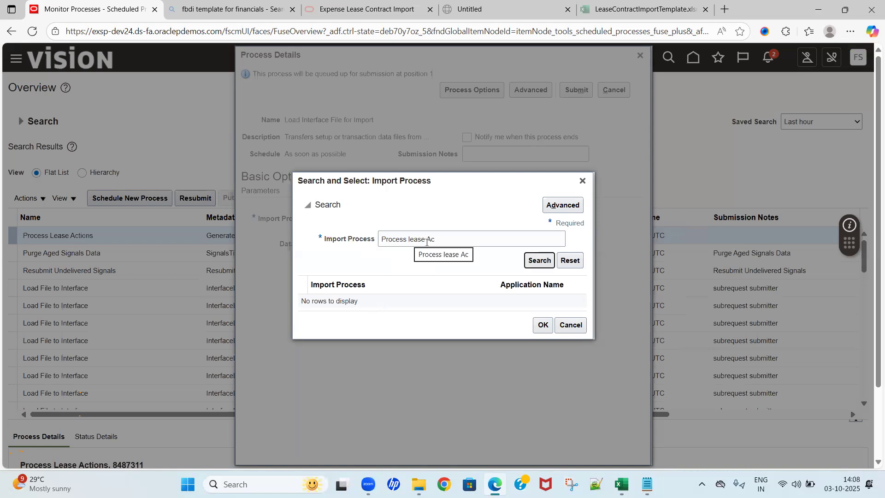
click(443, 239)
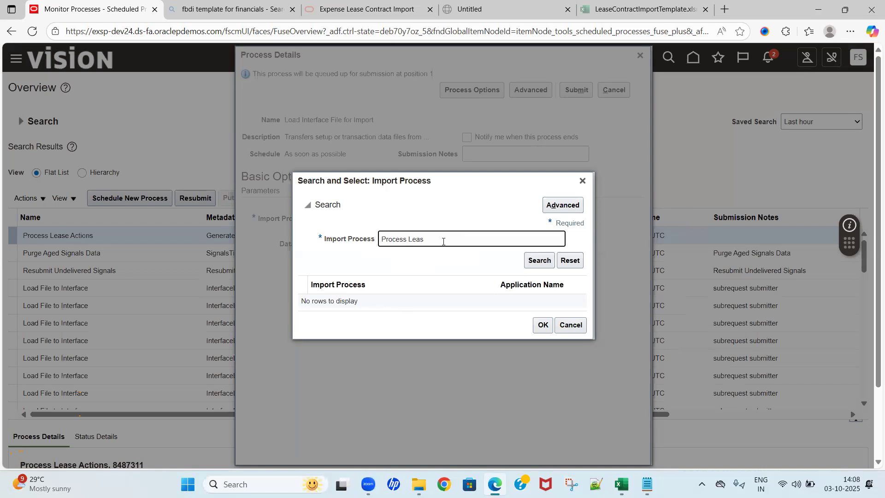
key(Tab)
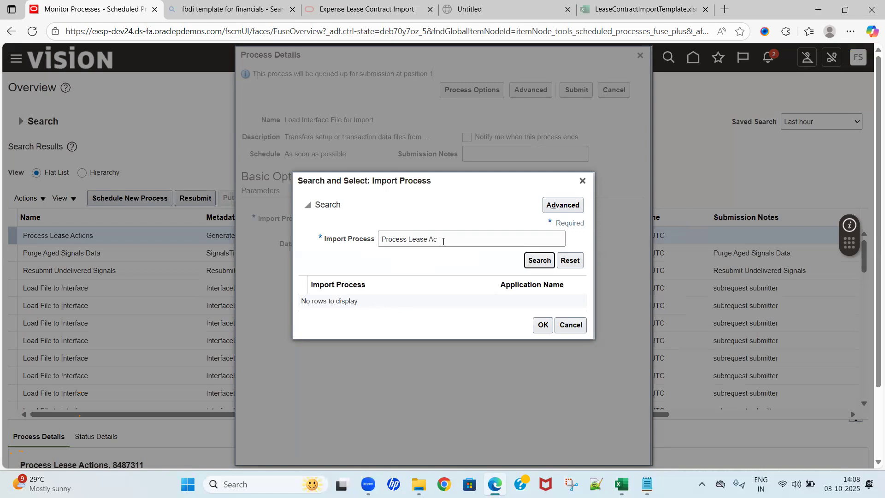
key(Return)
click(379, 300)
click(541, 328)
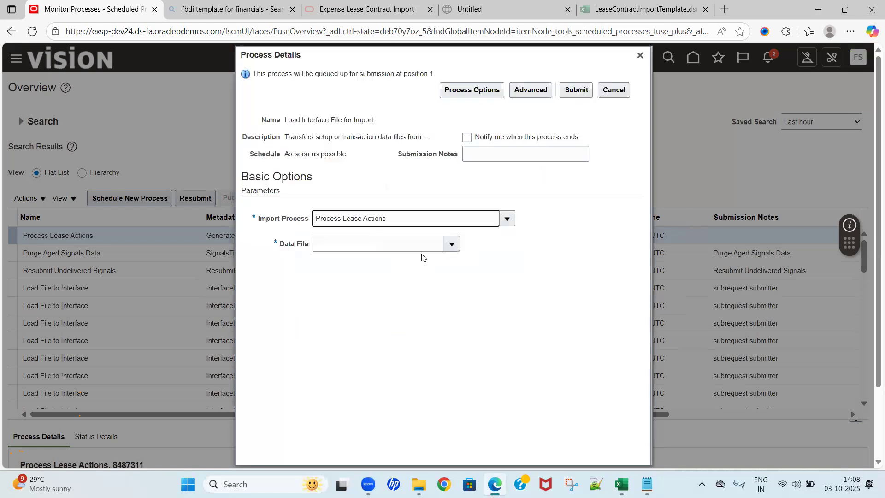
click(451, 245)
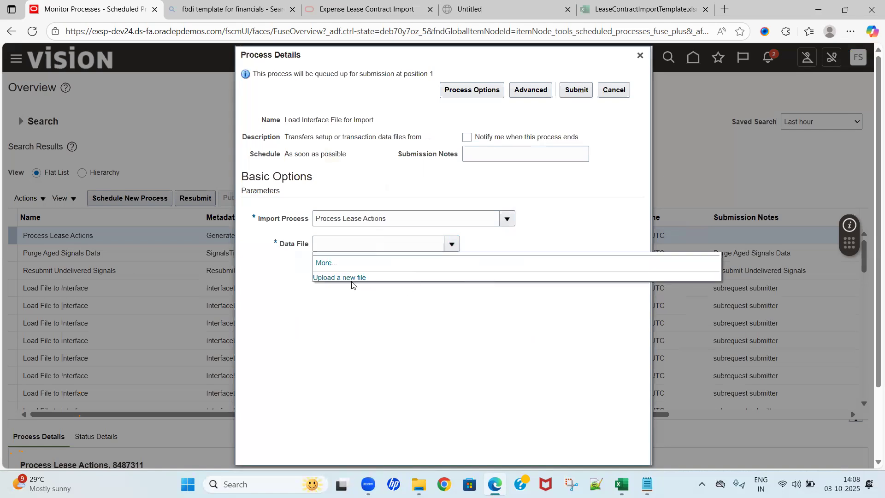
click(351, 279)
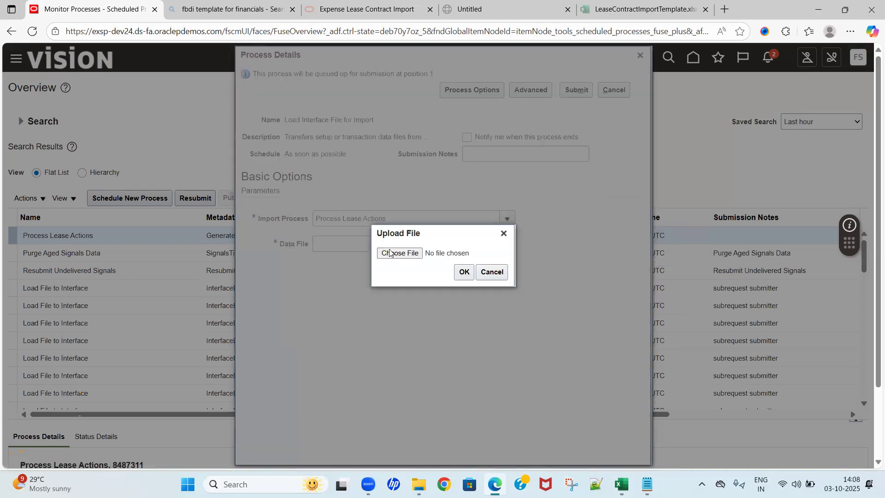
click(390, 252)
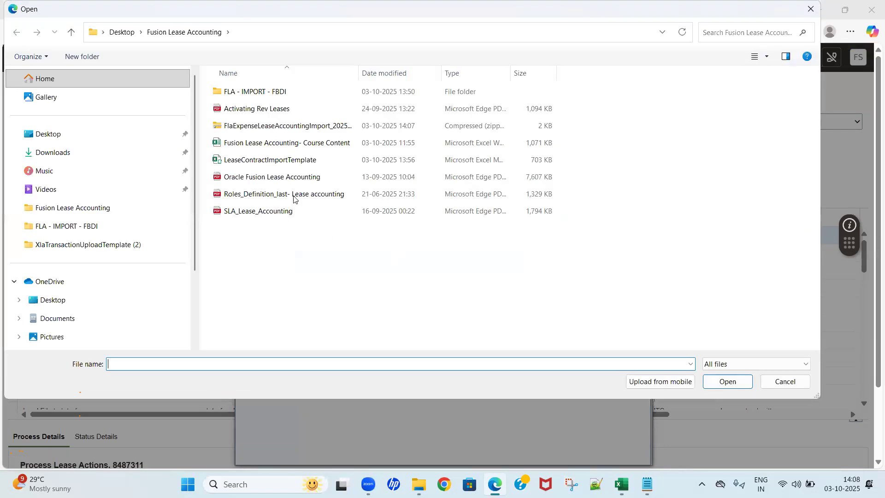
click(336, 126)
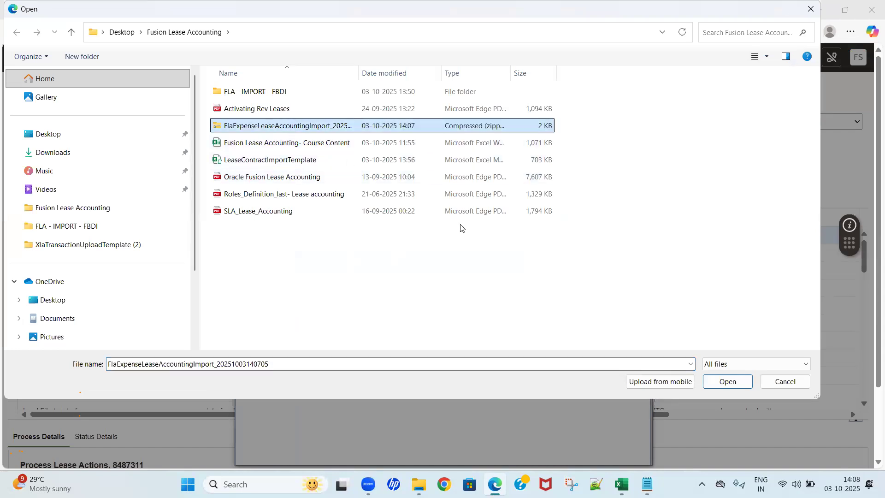
click(727, 381)
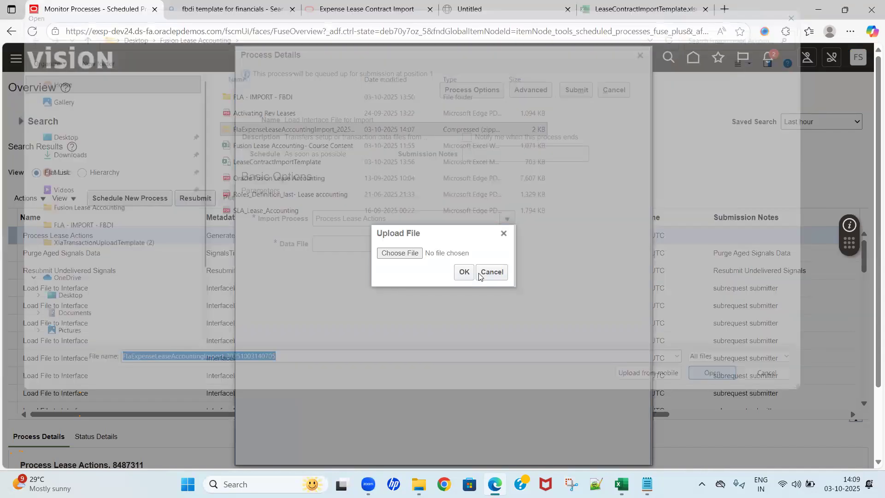
click(462, 272)
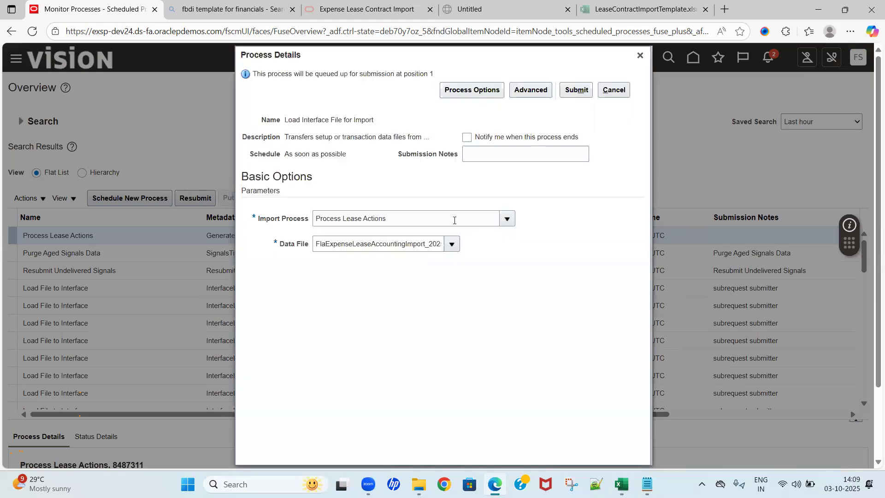
Step: Submit the Load Interface File for Import process and acknowledge the confirmation
click(576, 90)
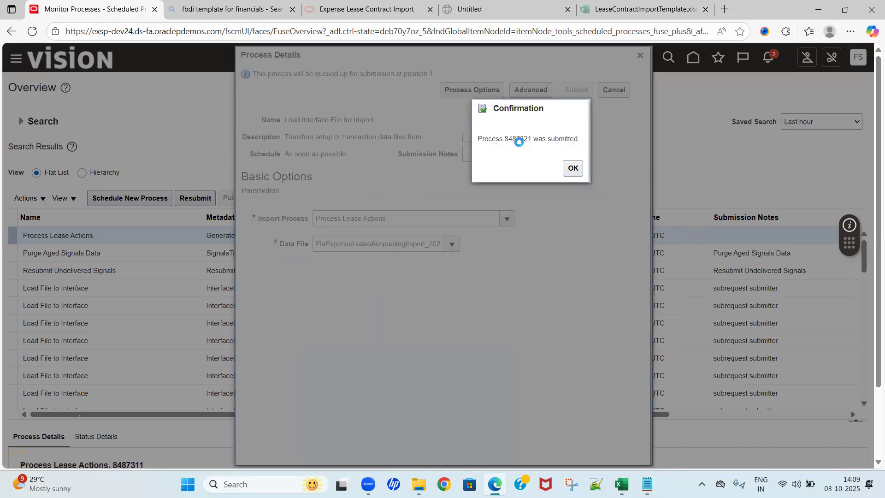
double_click(517, 139)
click(573, 169)
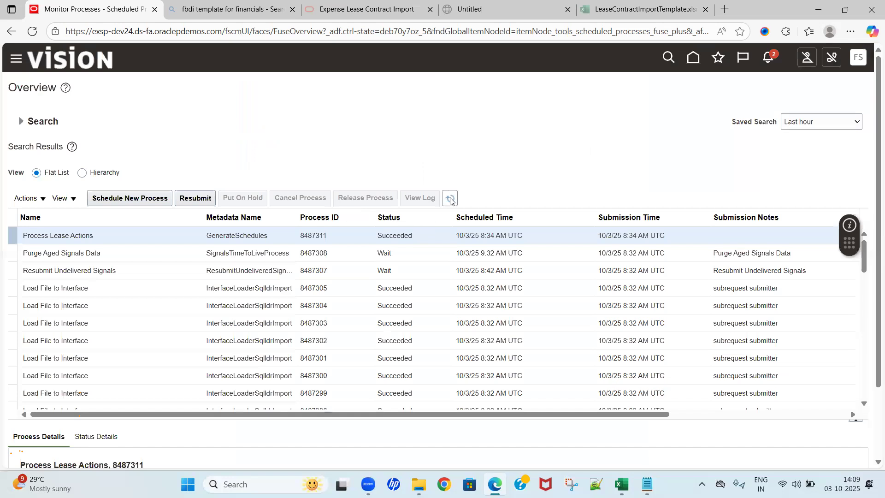
Step: Show the scheduled processes as a hierarchy and monitor the new load process and its child jobs, refreshing until it finishes
click(451, 199)
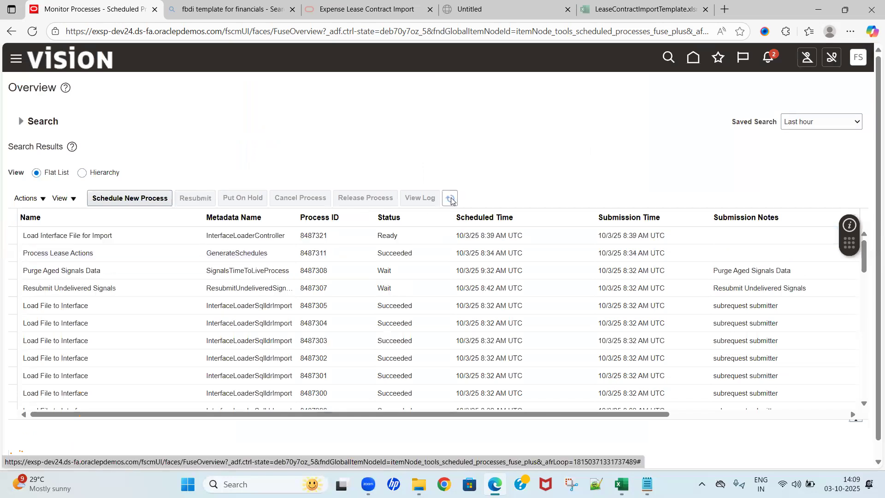
click(82, 174)
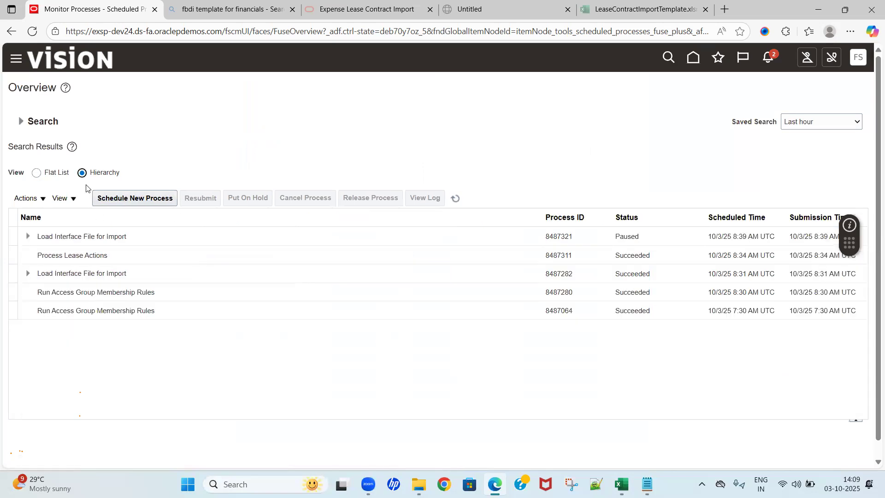
click(455, 199)
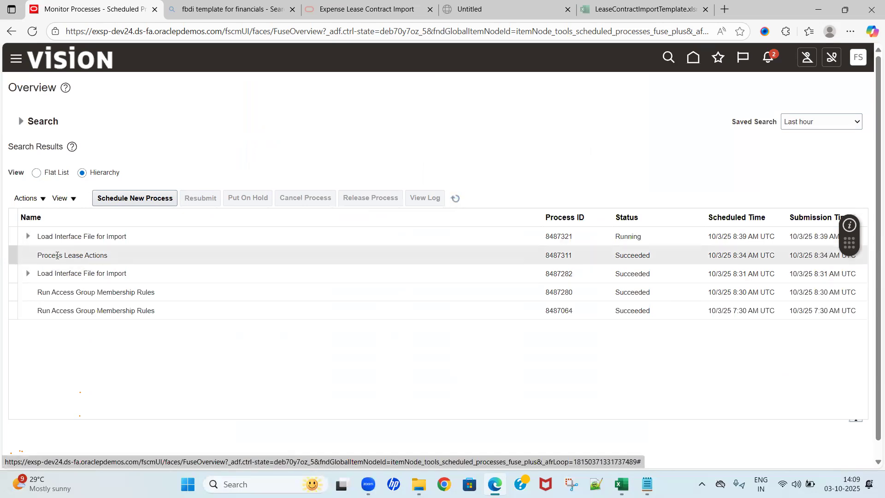
click(28, 238)
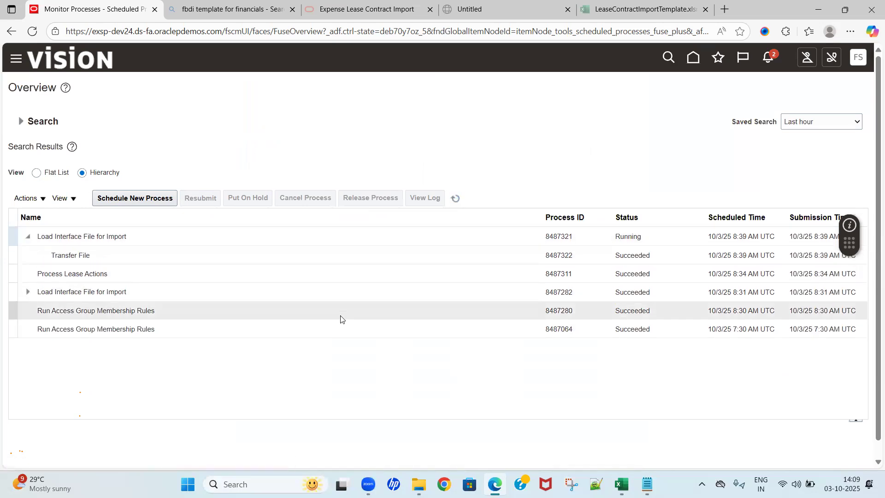
click(455, 202)
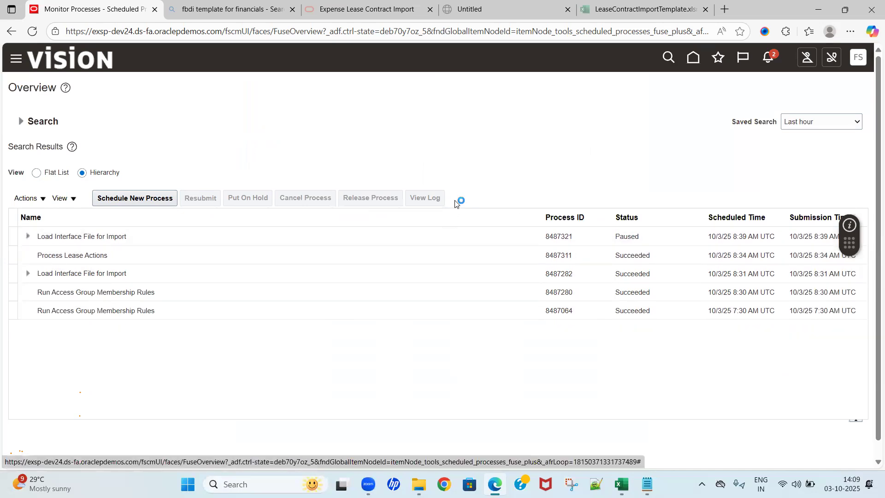
click(455, 202)
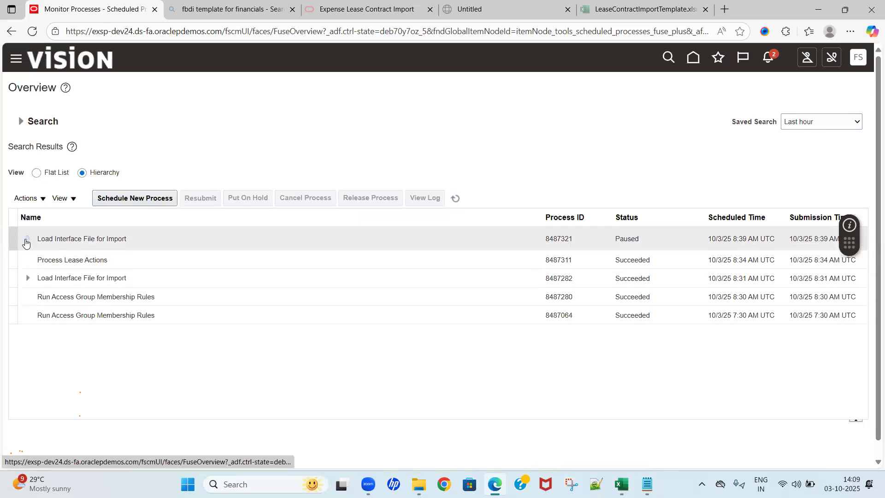
click(27, 239)
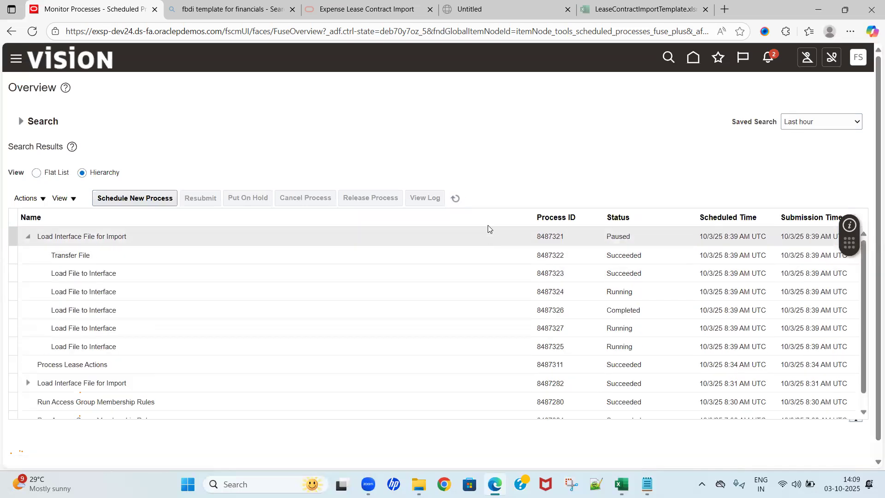
click(456, 200)
click(454, 200)
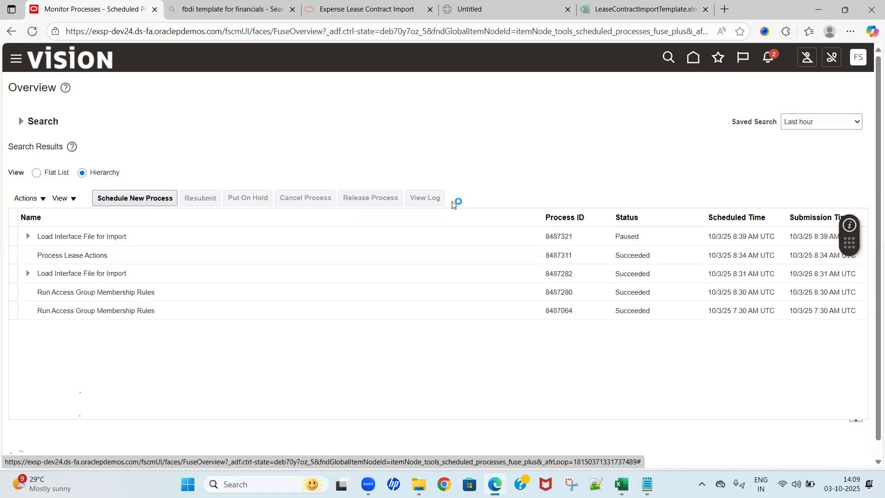
click(28, 237)
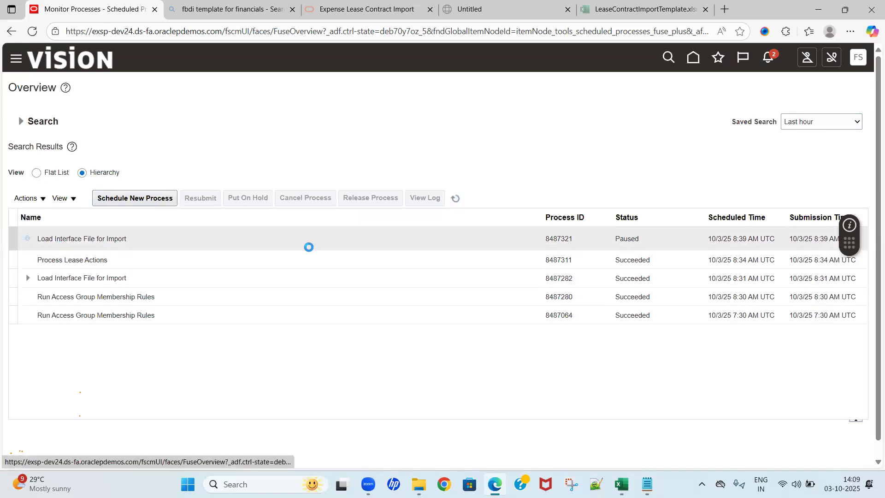
click(457, 202)
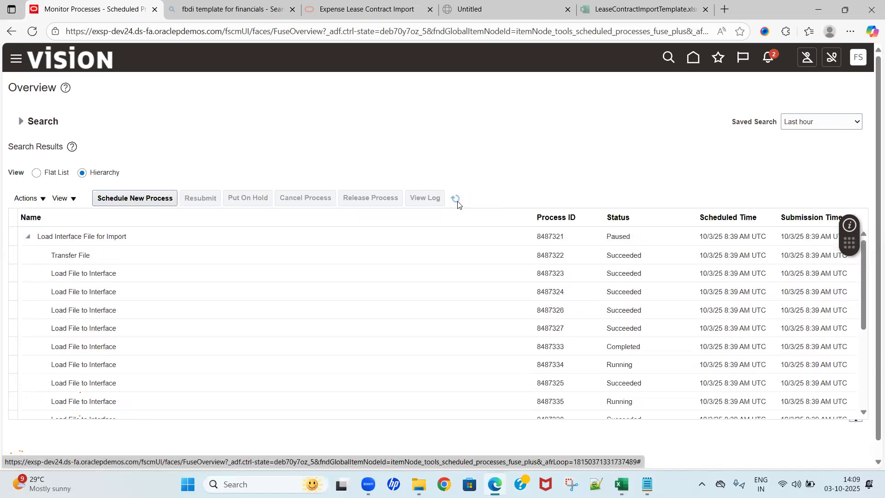
click(458, 203)
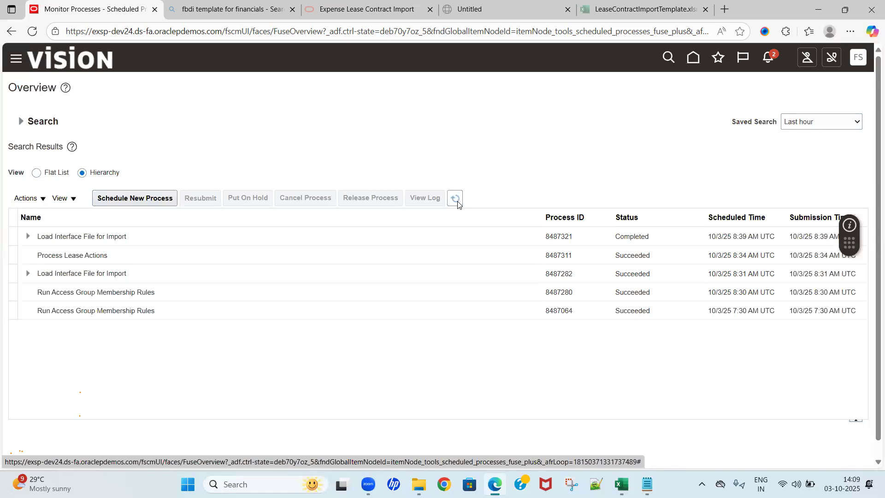
click(457, 200)
Step: Schedule a new process of type Job named Process Lease Actions and bring up its process details
click(148, 203)
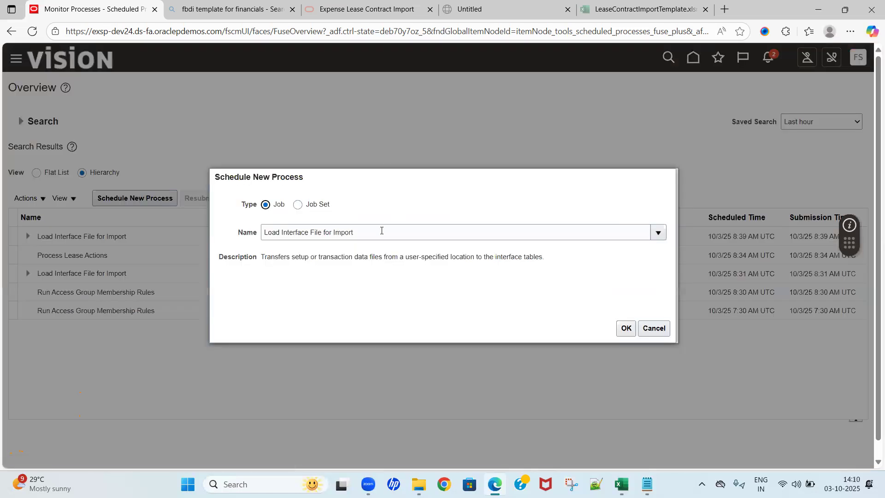
triple_click(382, 230)
text(Lease Act)
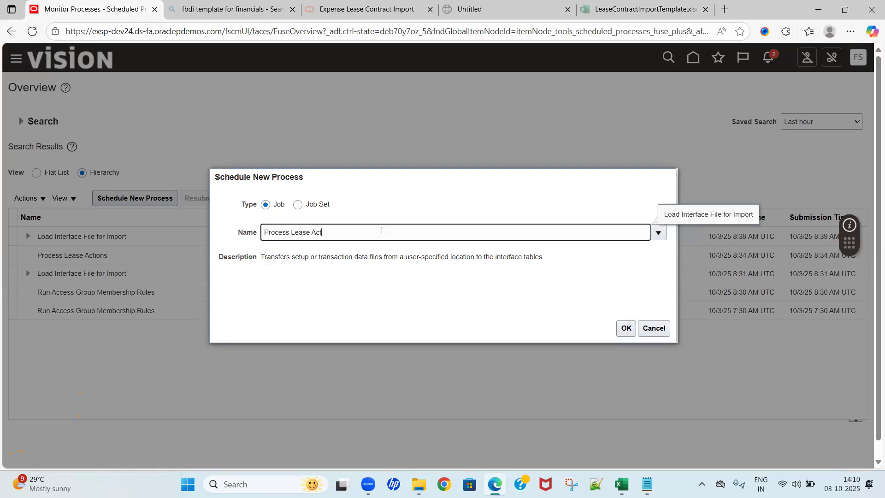
text(s)
key(Tab)
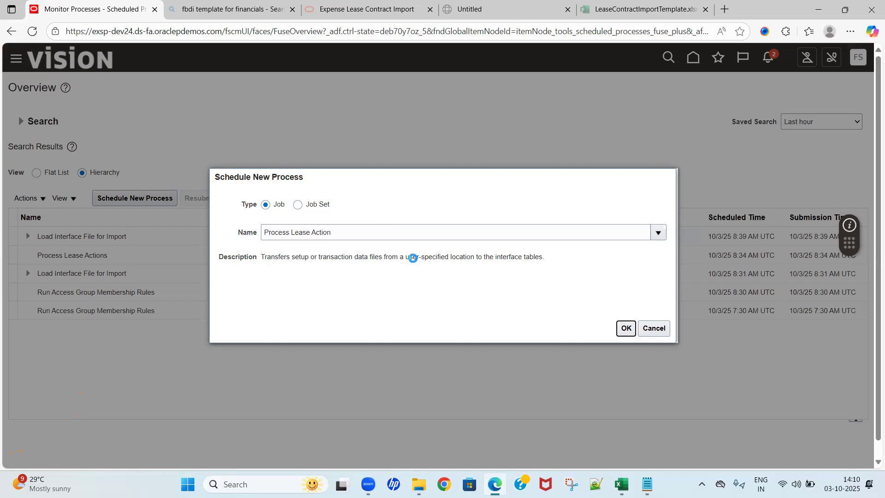
click(625, 327)
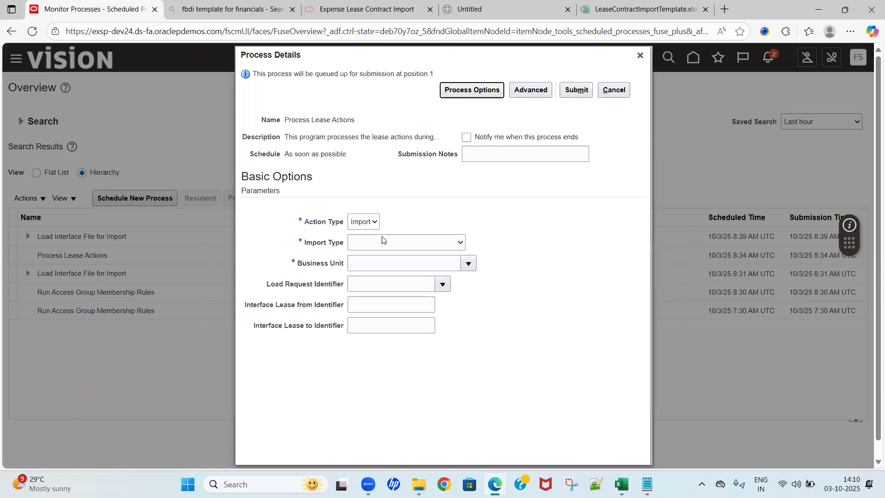
Step: Set the Import Type to New Leases and the Business Unit to US1 Business Unit
click(386, 243)
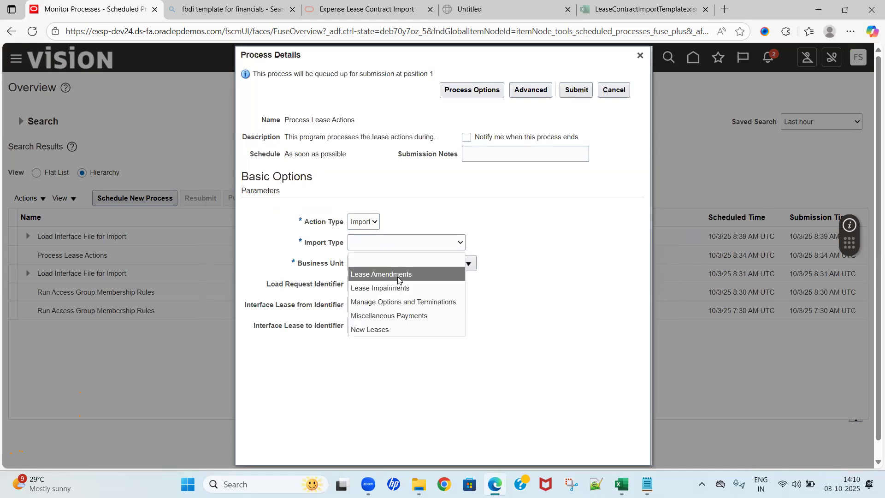
click(372, 329)
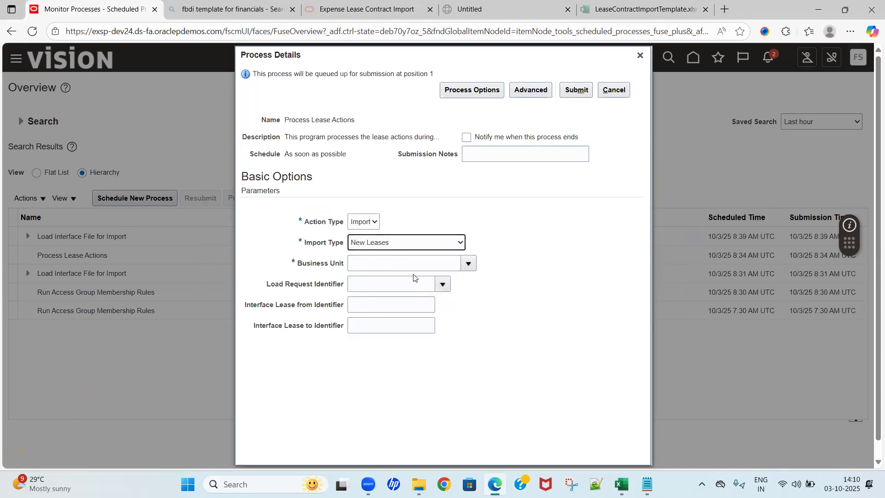
click(467, 263)
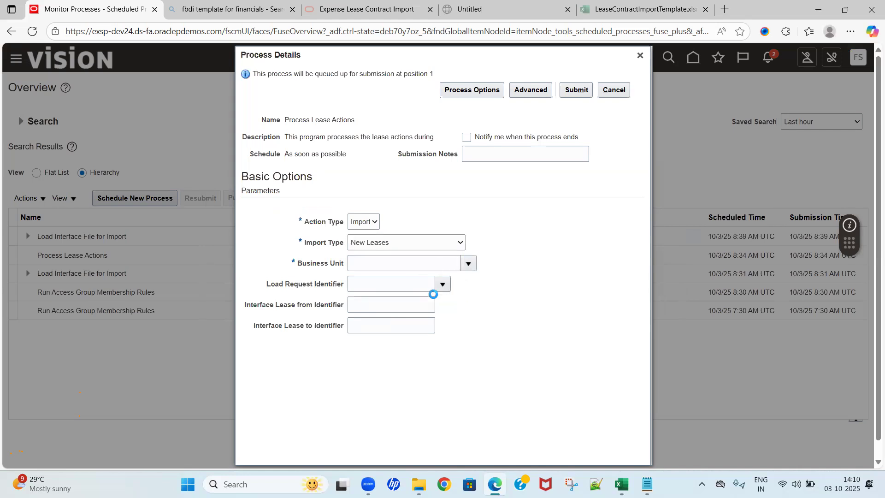
click(394, 284)
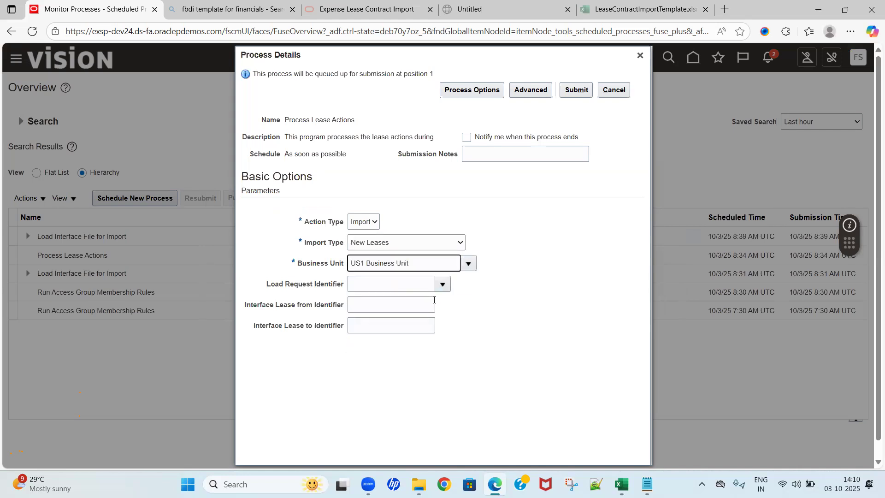
Step: Set the Load Request Identifier to 8487321, submit the Process Lease Actions job and acknowledge the confirmation
click(382, 321)
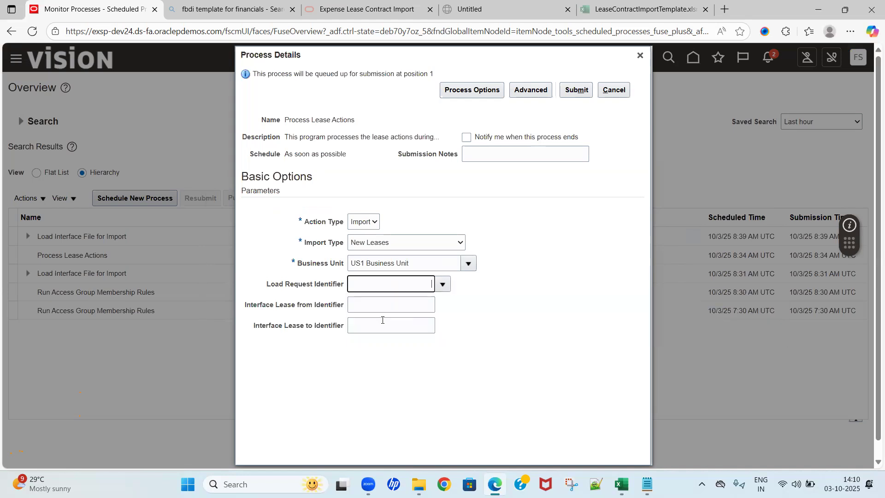
click(576, 89)
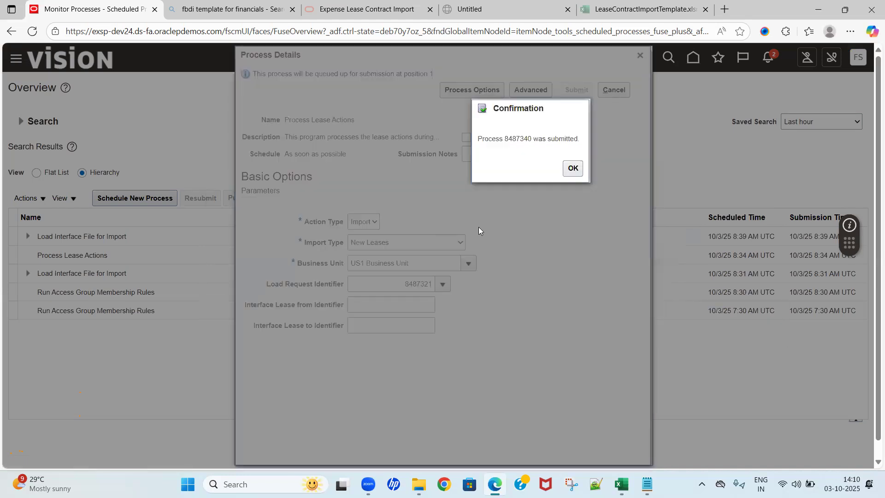
double_click(517, 139)
click(573, 167)
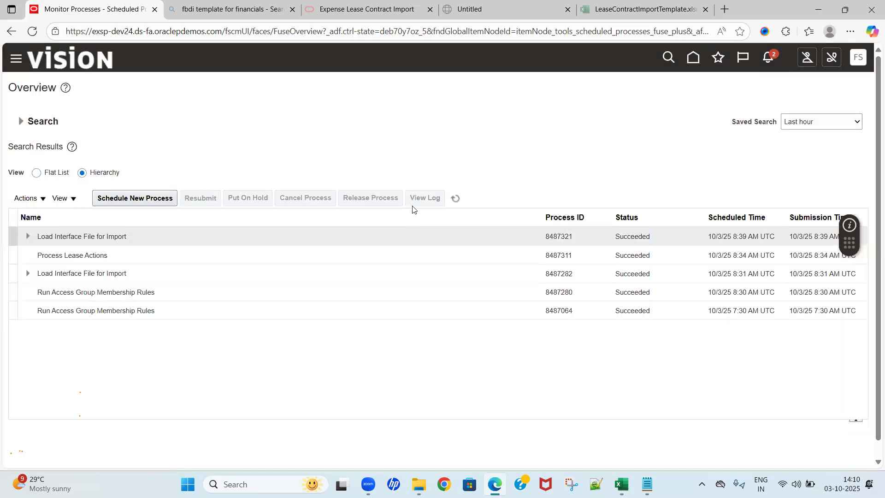
Step: Refresh the scheduled processes list until the new Process Lease Actions run finishes
click(454, 199)
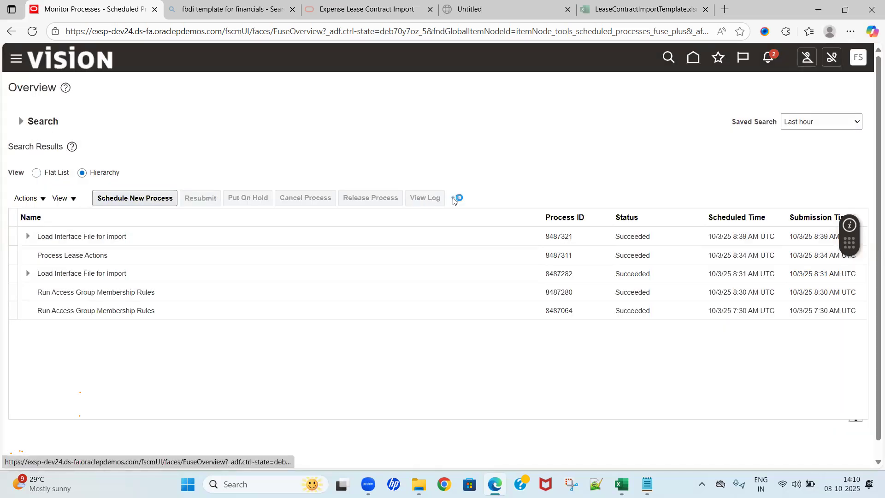
click(454, 199)
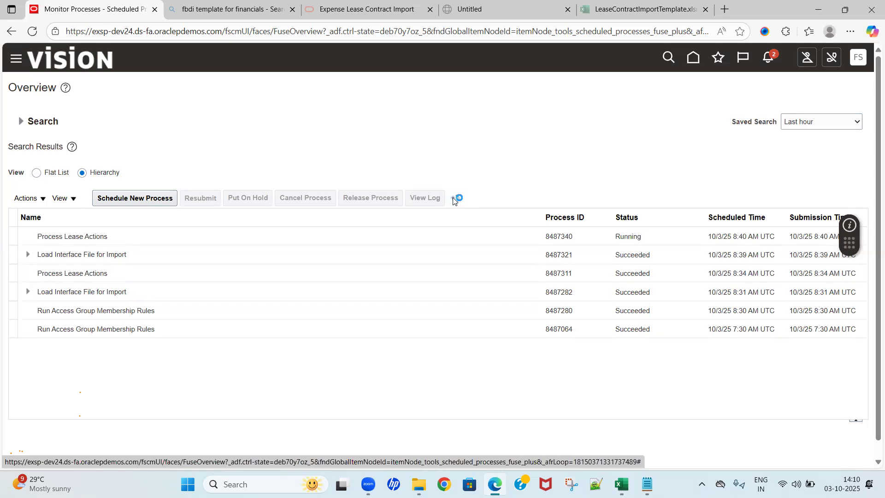
click(454, 199)
click(454, 198)
Step: Open the output file 8487340.txt attached to the latest Process Lease Actions run, check its import summary, and close the report and attachments
click(111, 238)
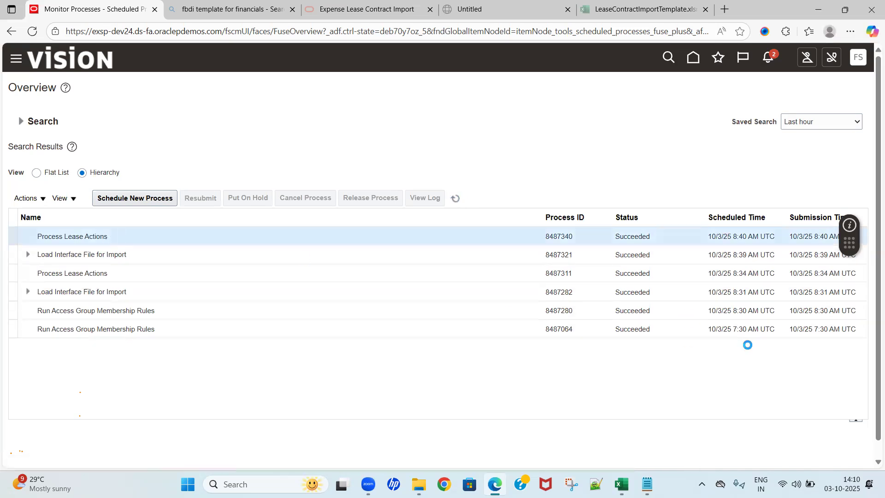
scroll(853, 410, down, 2)
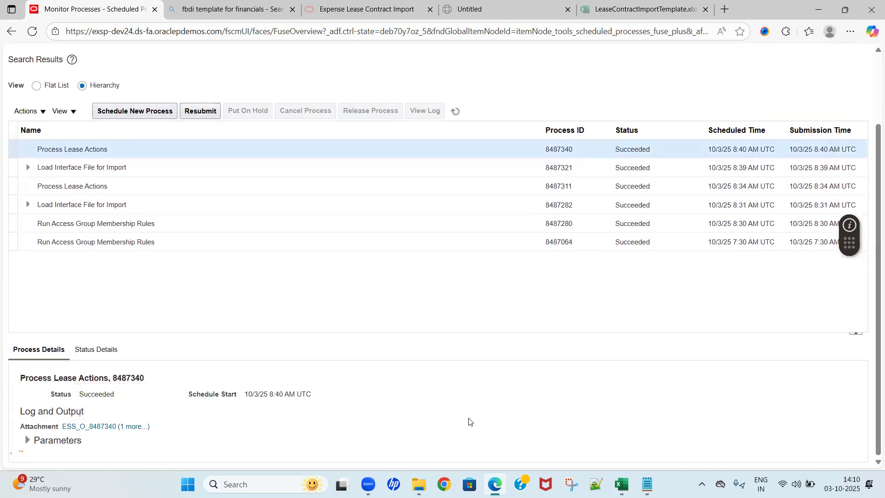
click(134, 426)
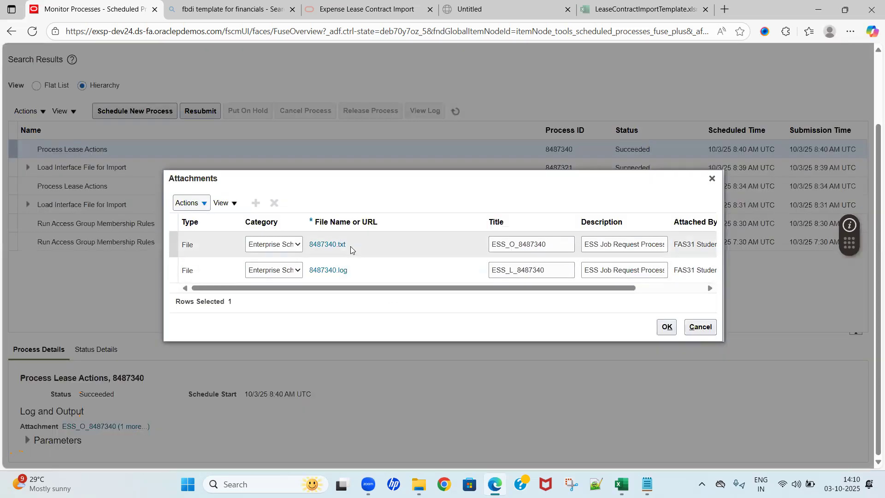
click(333, 245)
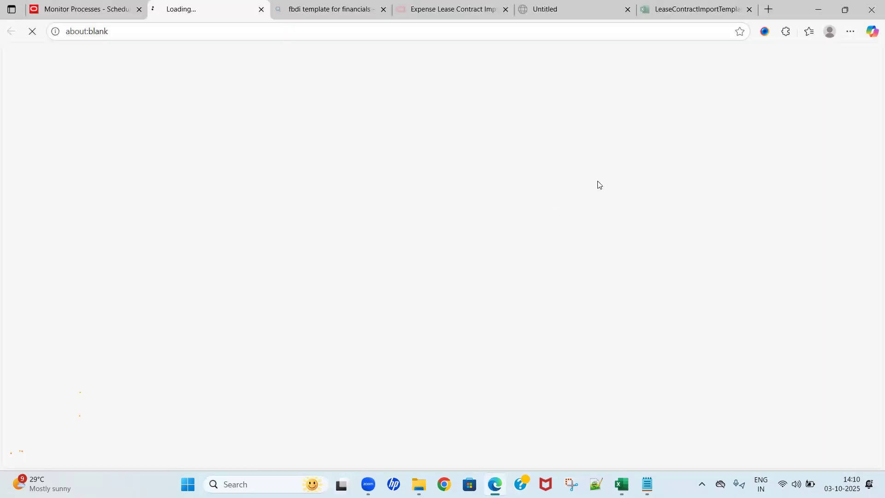
click(645, 87)
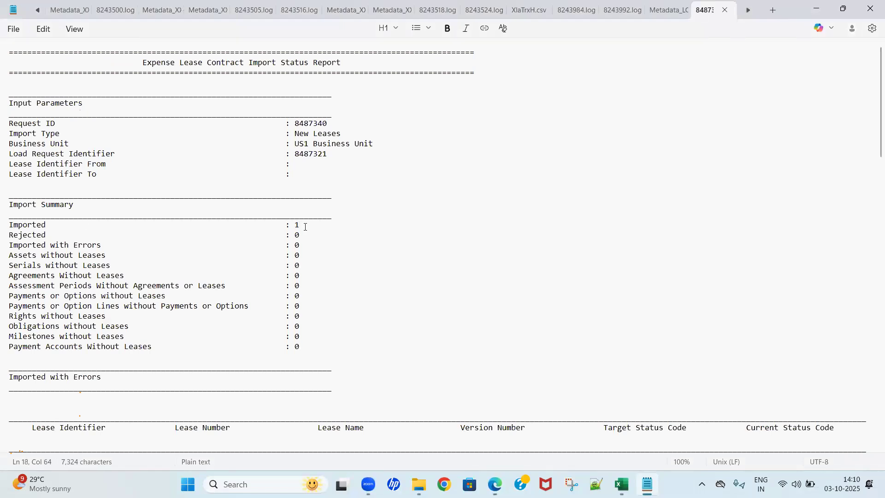
click(724, 9)
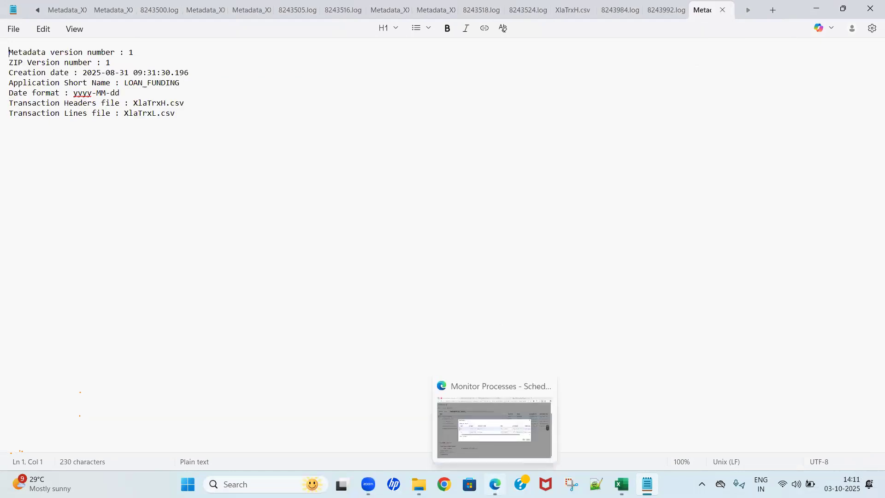
click(496, 484)
click(701, 327)
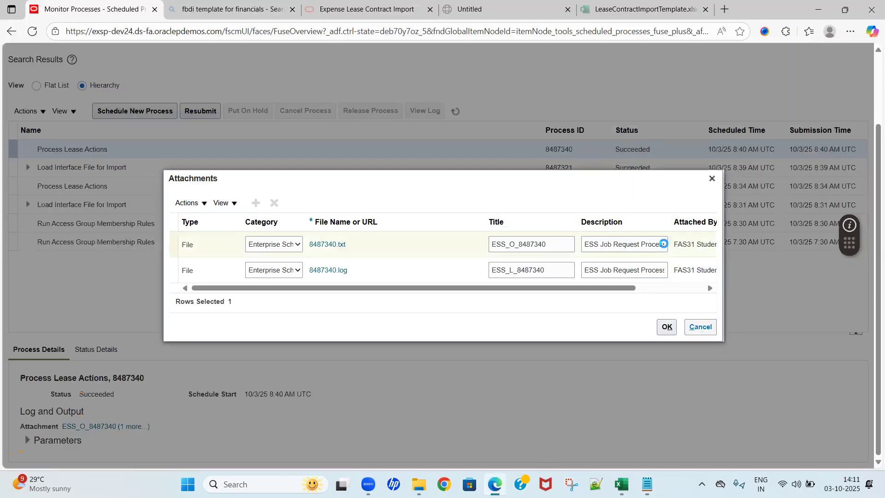
scroll(873, 96, up, 2)
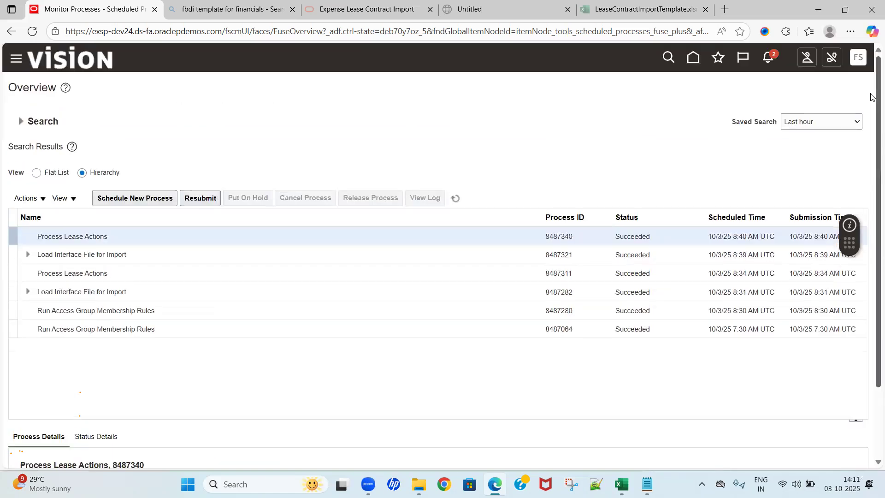
Step: Open the Leases search page, then switch to the LeaseContractImportTemplate workbook in Excel and copy the lease name OCTFLA001 from the Leases sheet
click(695, 59)
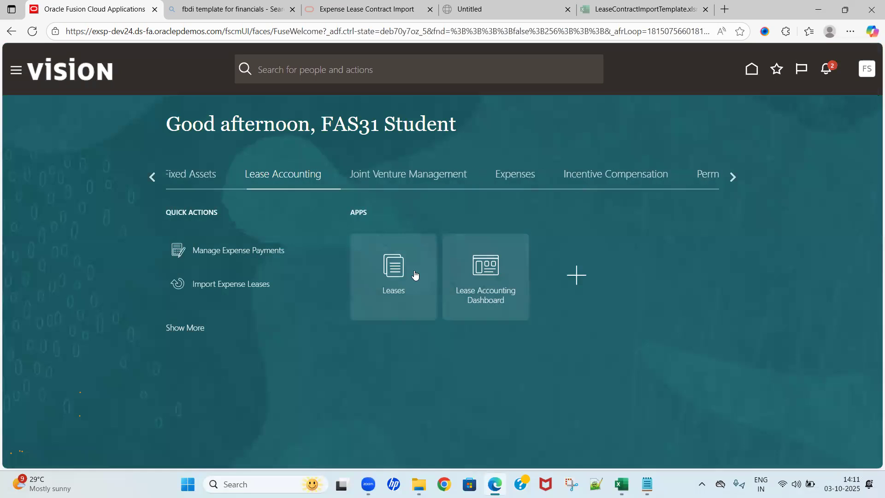
click(390, 267)
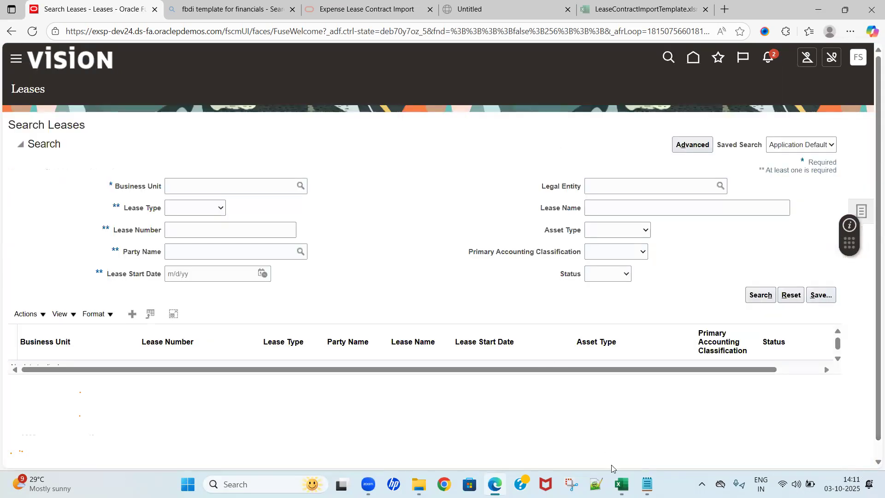
click(621, 484)
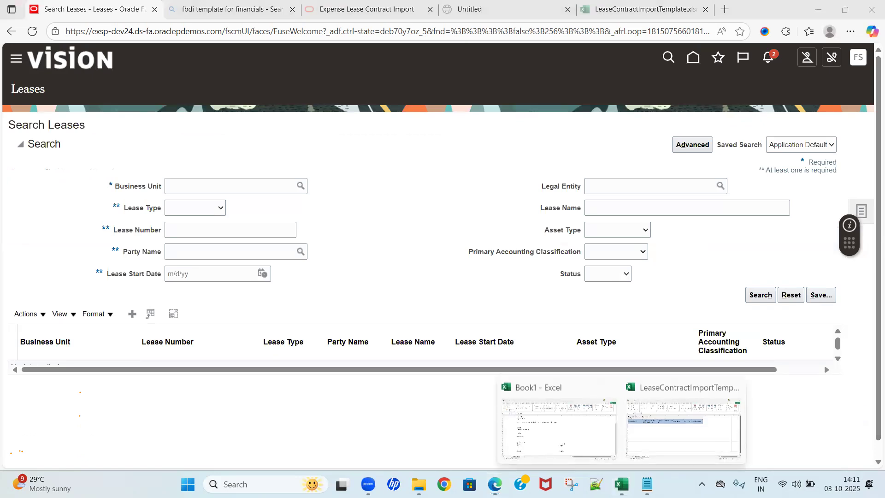
click(640, 423)
click(17, 448)
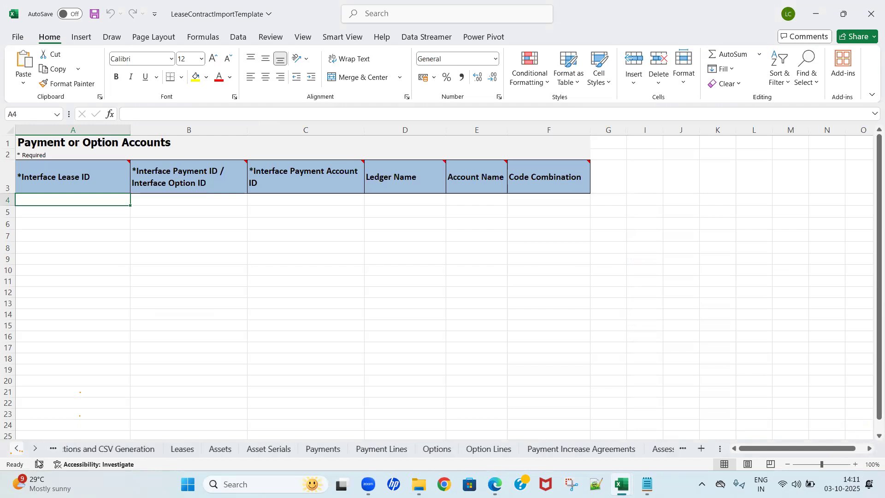
click(199, 450)
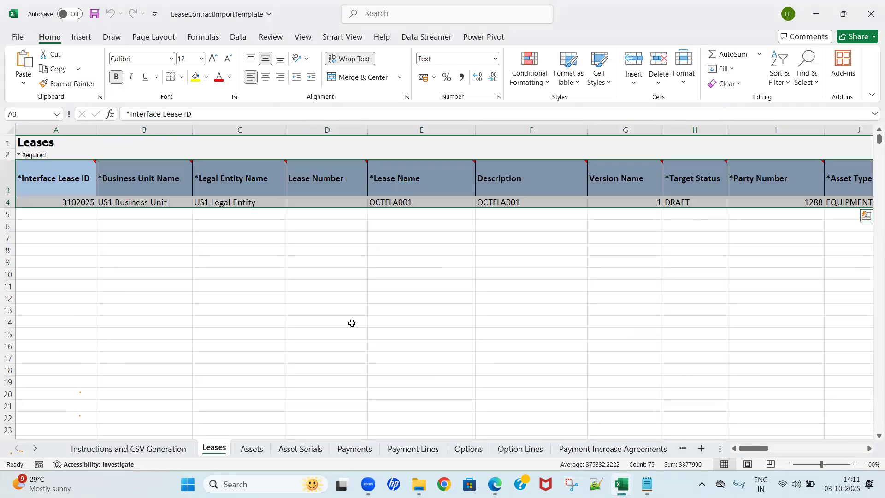
click(352, 322)
click(394, 203)
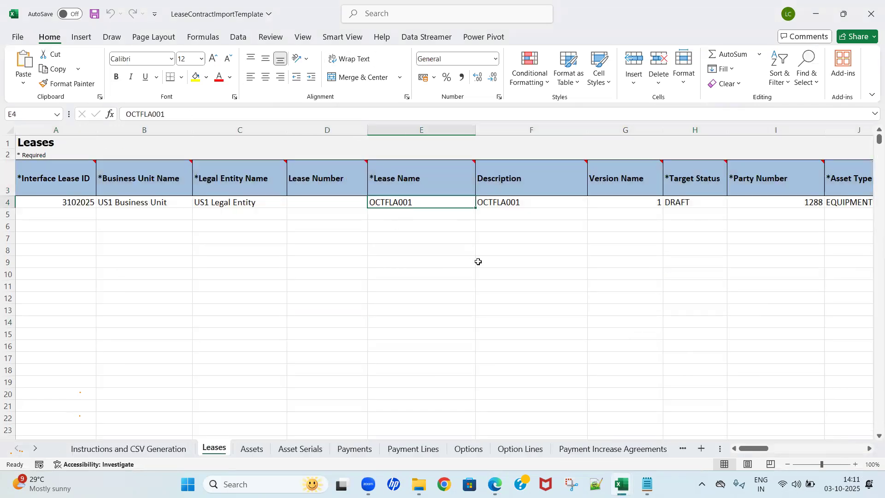
key(ctrl+c)
Step: Back in the browser, search leases with Lease Number OCTFLA001, Business Unit US1 Business Unit and Lease Type Expense Lease
key(alt+Tab)
key(alt+Tab)
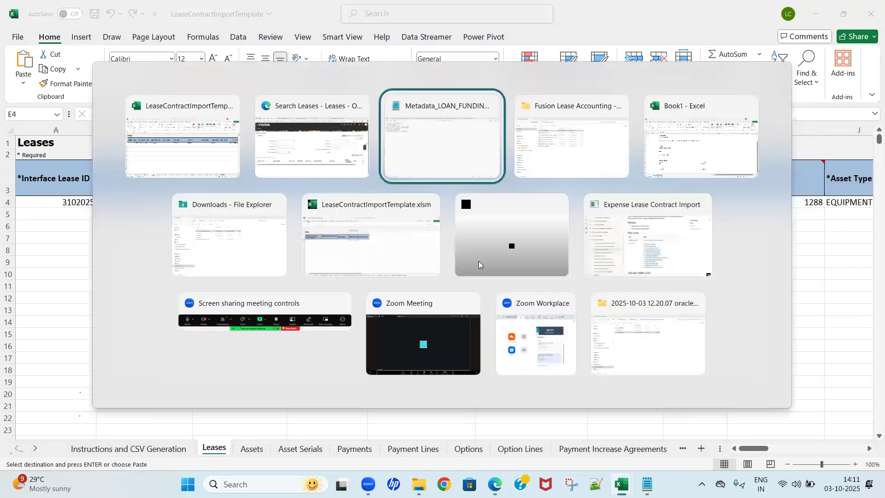
key(alt+shift+Tab)
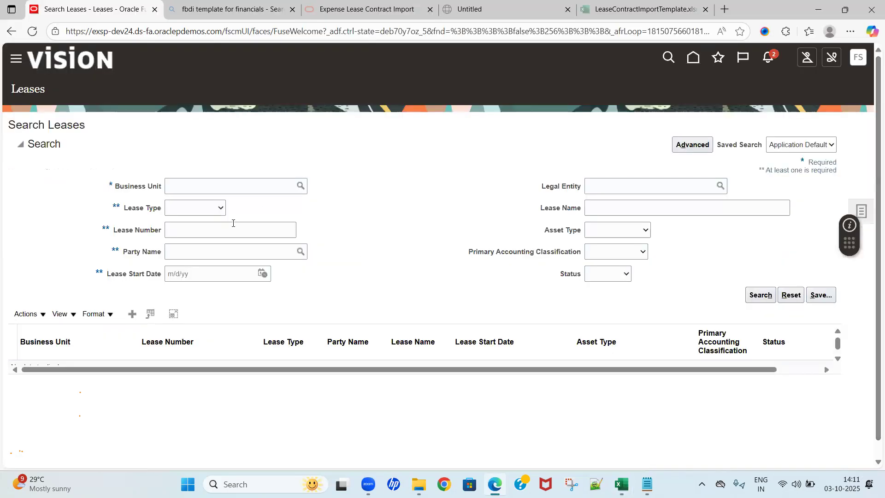
click(221, 228)
key(ctrl+v)
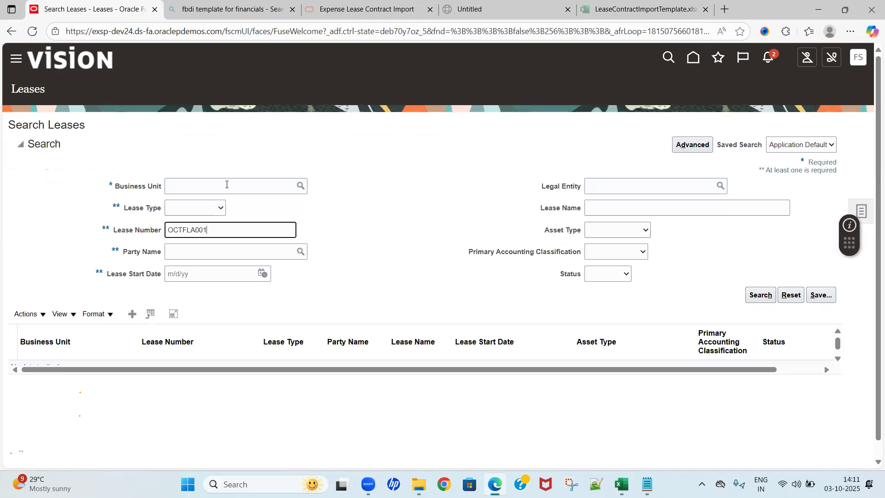
click(226, 185)
click(231, 224)
click(363, 204)
click(212, 210)
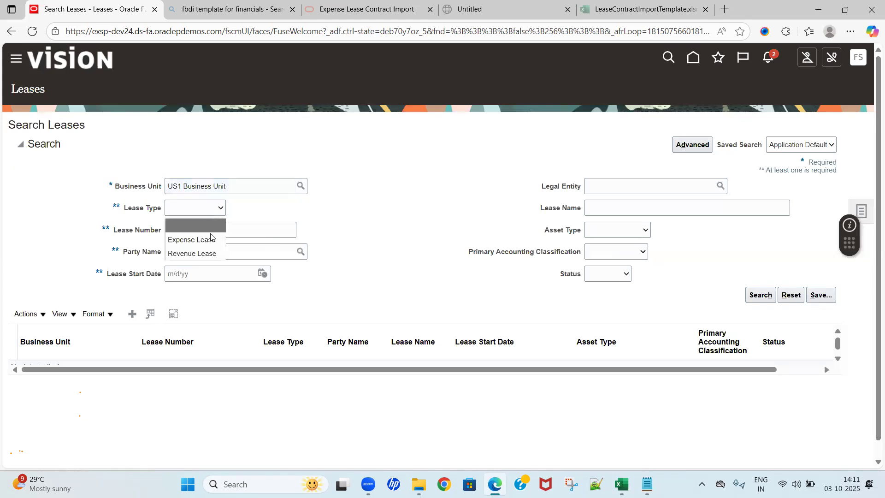
click(210, 234)
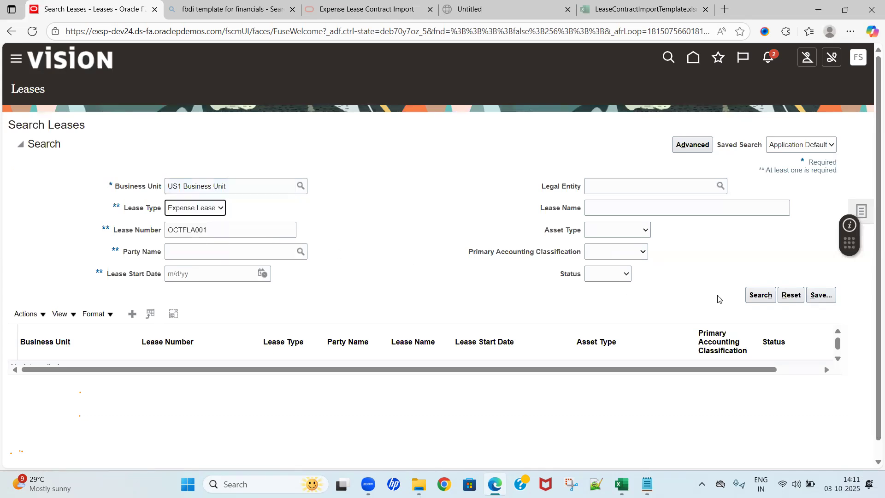
click(758, 297)
click(759, 297)
Step: Clear the Lease Number, search by Lease Name OCTFLA001 instead and open the matching lease
double_click(221, 230)
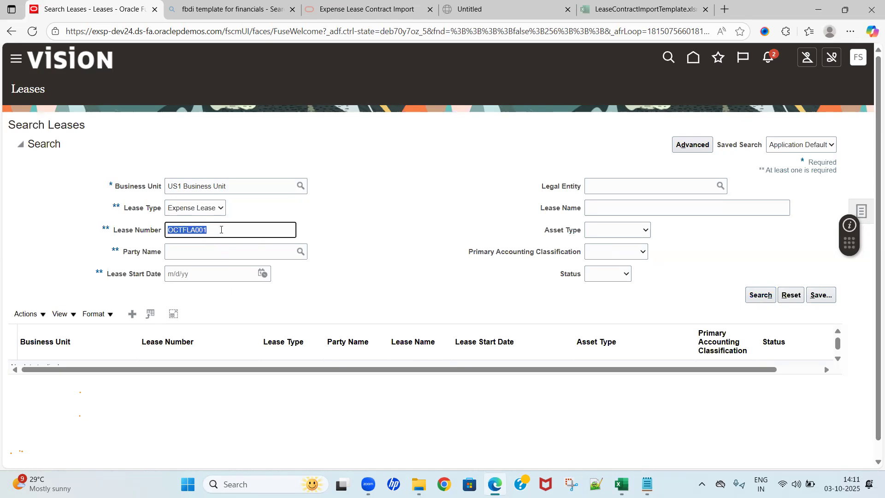
key(BackSpace)
click(585, 207)
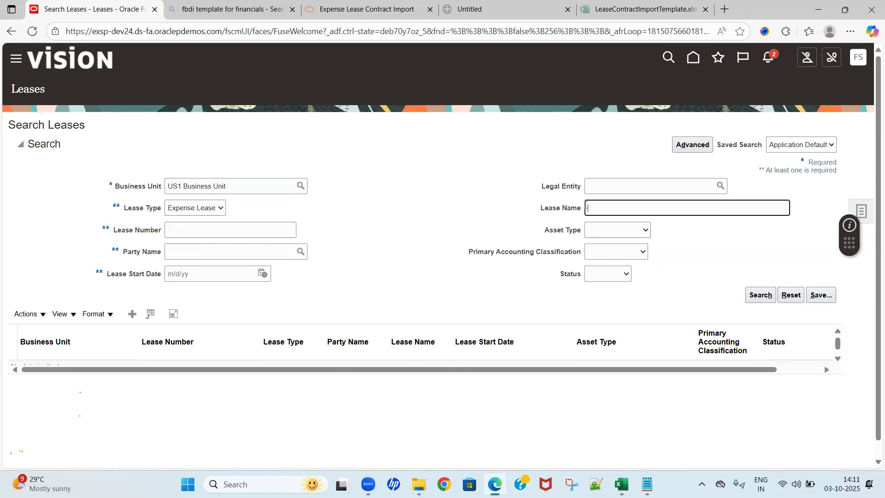
key(ctrl+v)
click(761, 295)
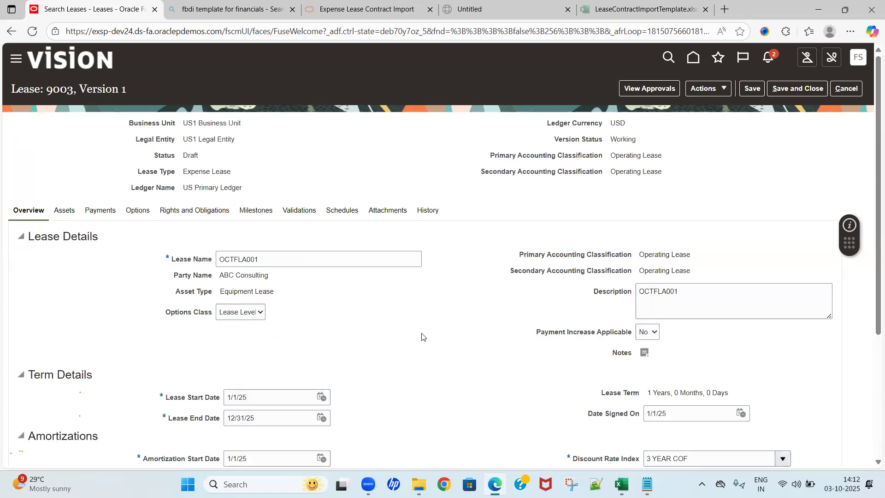
Step: Look over the imported lease's overview, including its header, lease details, term and amortization sections
scroll(395, 356, down, 2)
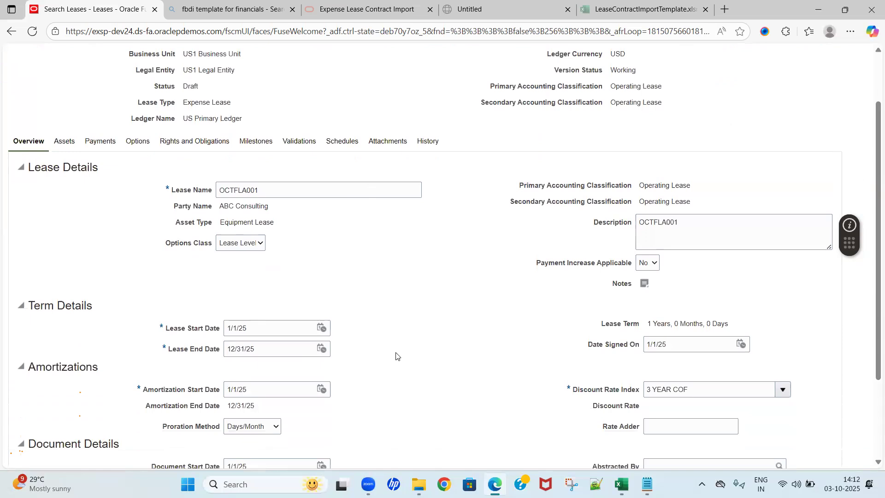
scroll(395, 356, up, 2)
scroll(395, 356, down, 1)
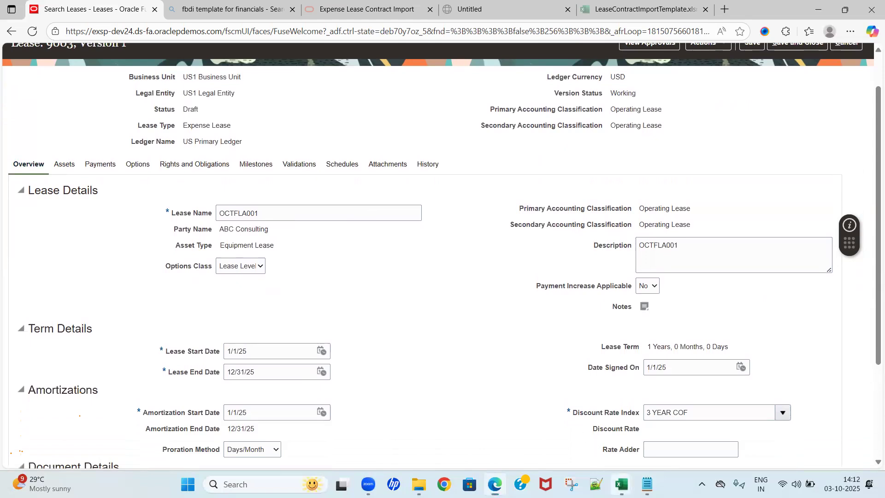
Step: Switch to the LeaseContractImportTemplate workbook in Excel and examine the lease record's columns on the Leases sheet for comparison
mouse_move(623, 482)
click(654, 422)
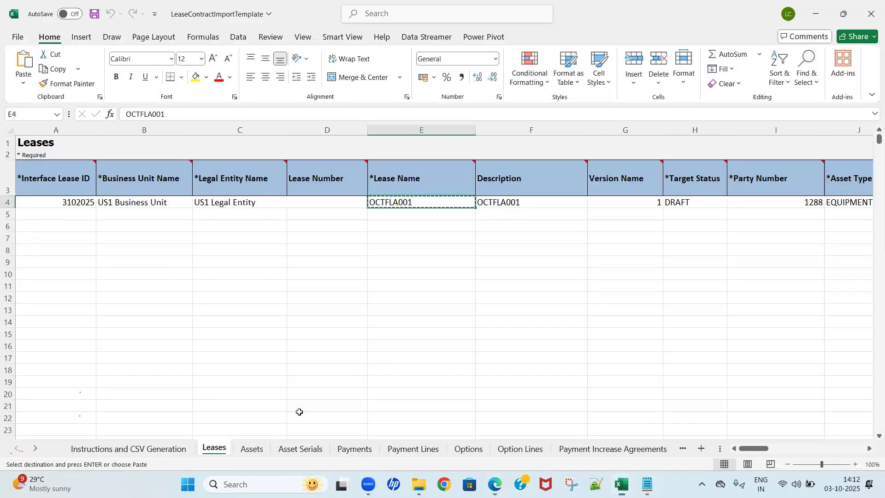
click(223, 344)
key(ctrl+Up)
key(ctrl+Up)
key(ctrl+Up)
key(Down)
key(Down)
key(Down)
key(Down)
key(Left)
key(Left)
key(Up)
key(Right)
key(Right)
key(Right)
key(Right)
key(Right)
key(Right)
key(Right)
key(Right)
key(Right)
key(Left)
key(Left)
key(Left)
key(Right)
key(Right)
key(Right)
key(Left)
Step: Return to the lease in the browser and check its description, term, amortization, document and migration details against the template
key(alt+Tab)
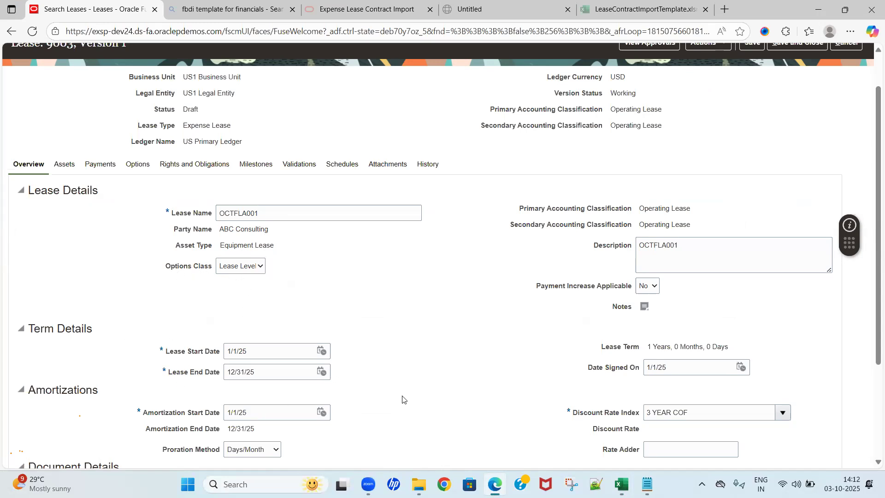
scroll(402, 399, down, 3)
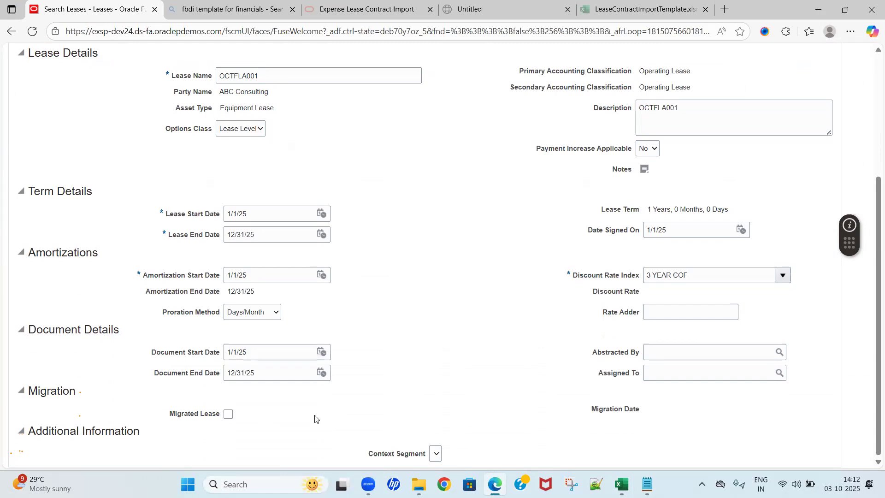
scroll(315, 419, up, 3)
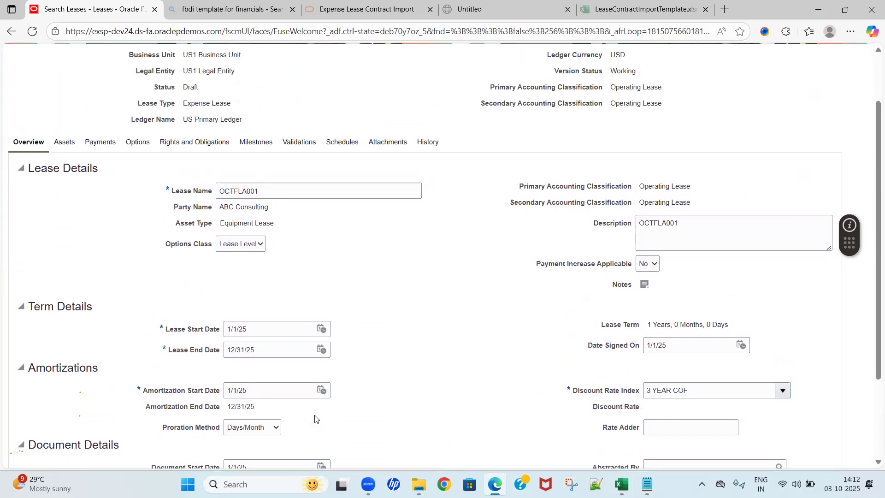
scroll(315, 419, up, 1)
click(679, 256)
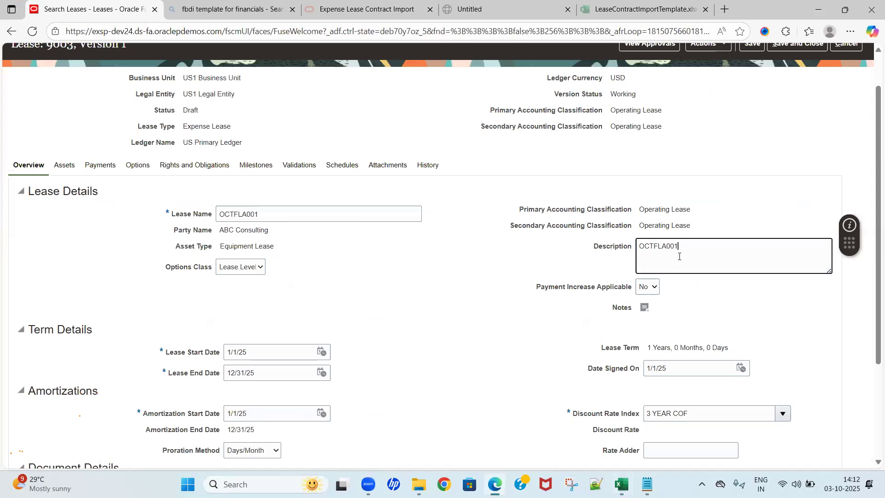
scroll(440, 280, down, 3)
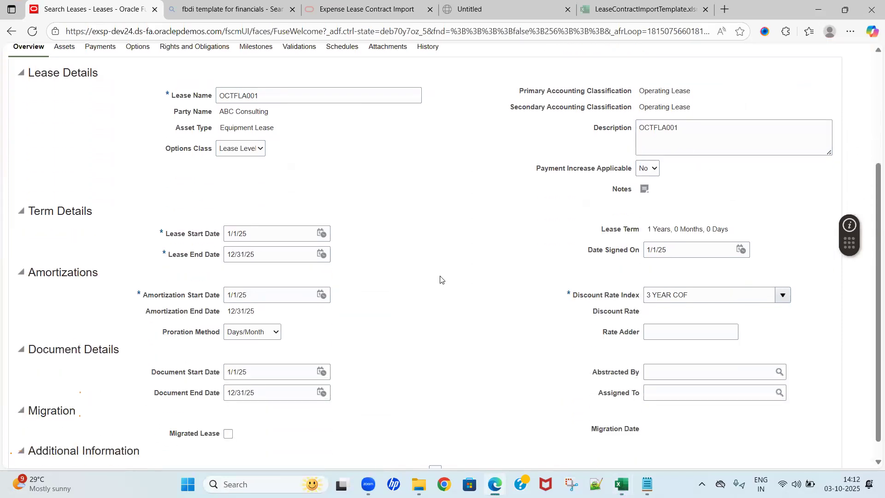
Step: Review the imported lease's asset details, followed by the payment's summary, supplier and schedule details
scroll(441, 279, up, 3)
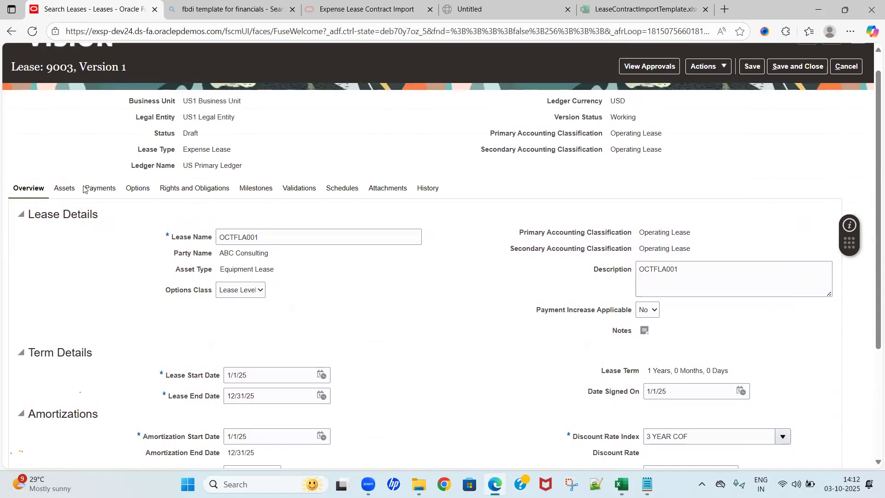
click(67, 193)
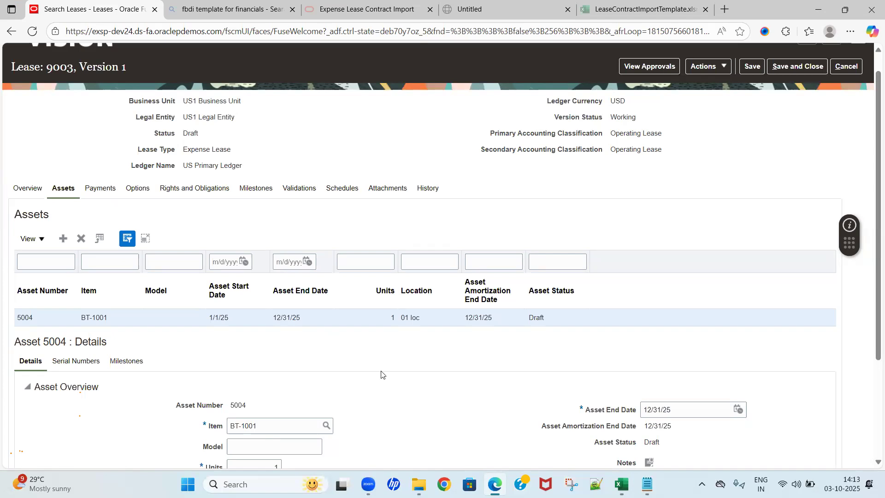
scroll(381, 374, down, 2)
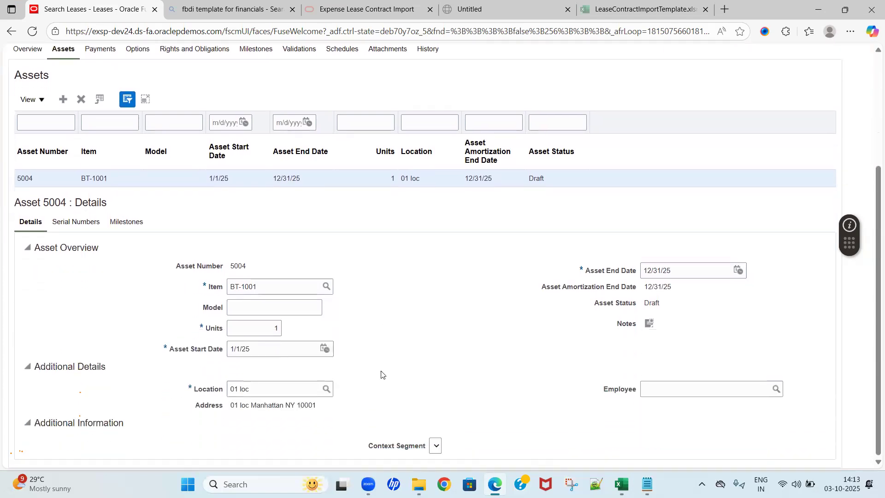
scroll(382, 375, up, 1)
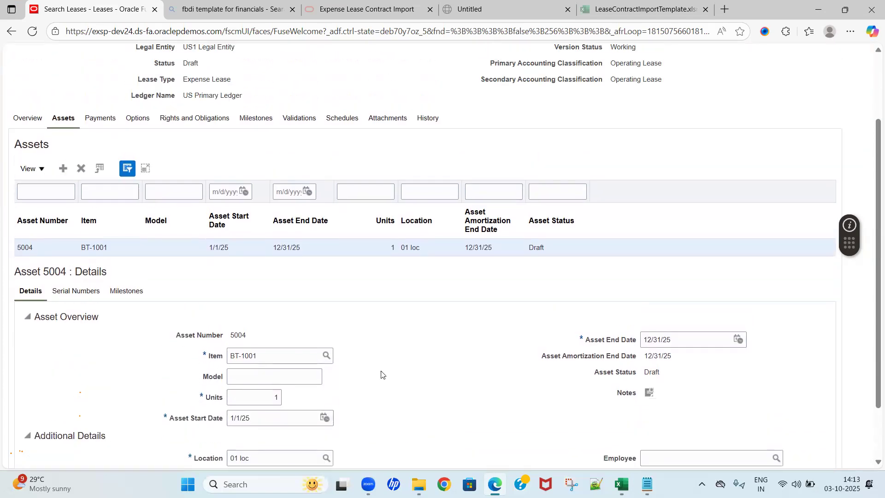
click(104, 120)
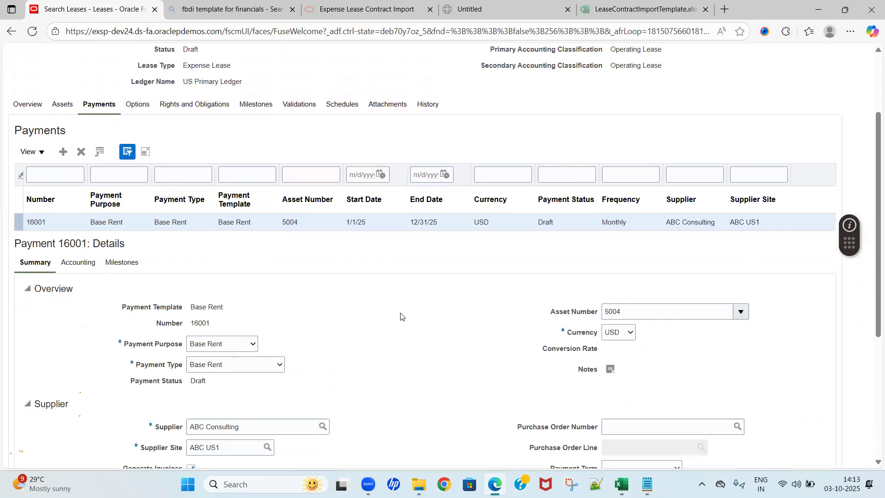
scroll(401, 316, down, 5)
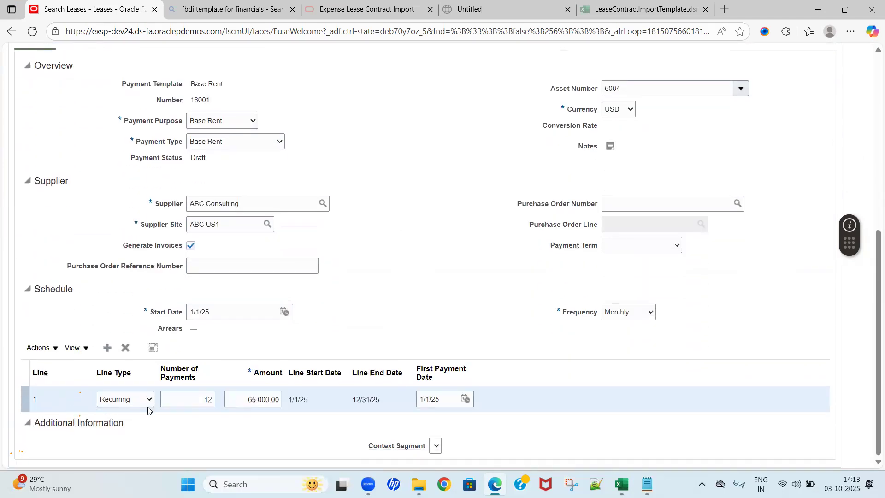
Step: Switch to the LeaseContractImportTemplate workbook in Excel and compare the Payment Lines record's line type, number of payments, amount and first payment date with the lease in the browser
key(alt+Tab)
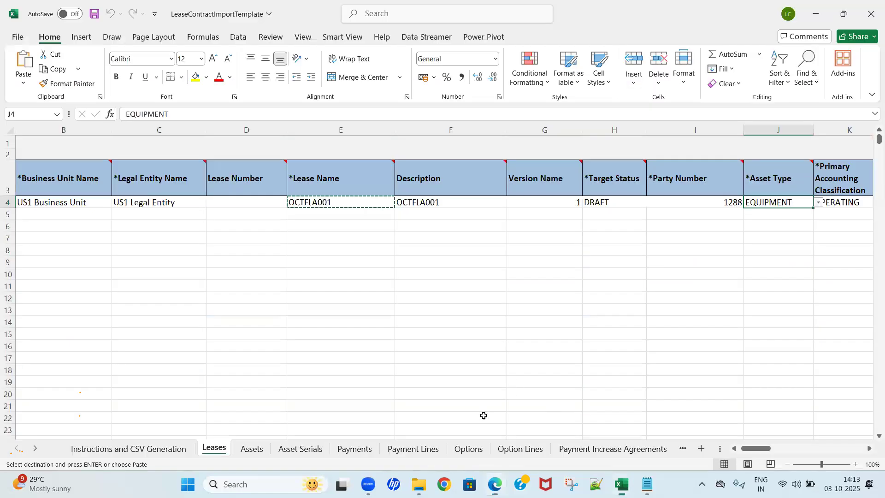
click(395, 454)
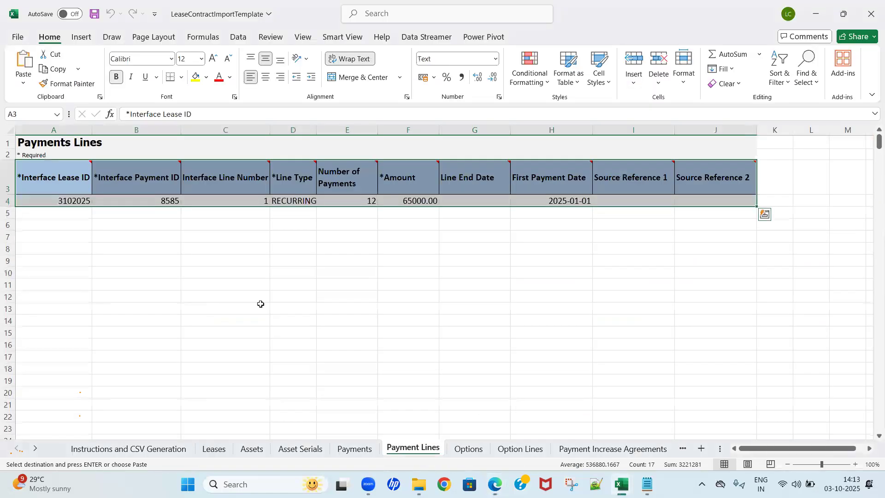
click(260, 304)
key(ctrl+Home)
key(Right)
key(Right)
key(Right)
key(Right)
key(Right)
key(Left)
key(Left)
key(Right)
key(Right)
key(Right)
key(Right)
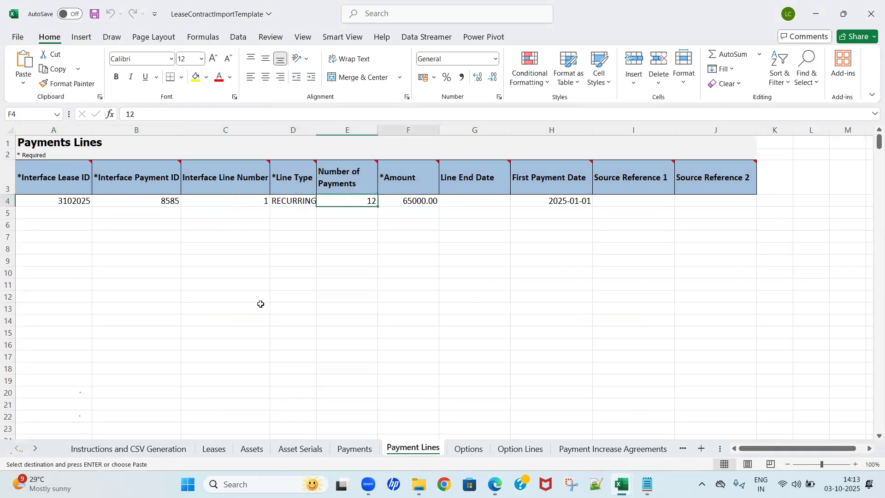
key(Left)
key(alt+Tab)
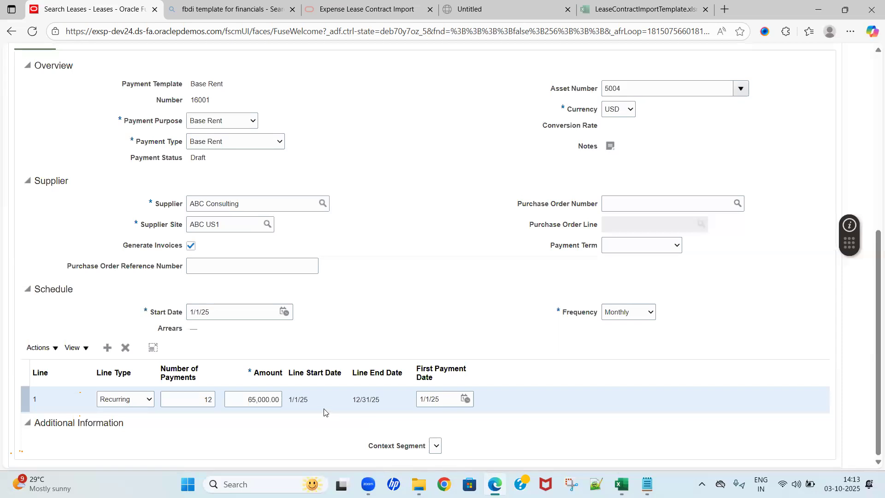
key(alt+Tab)
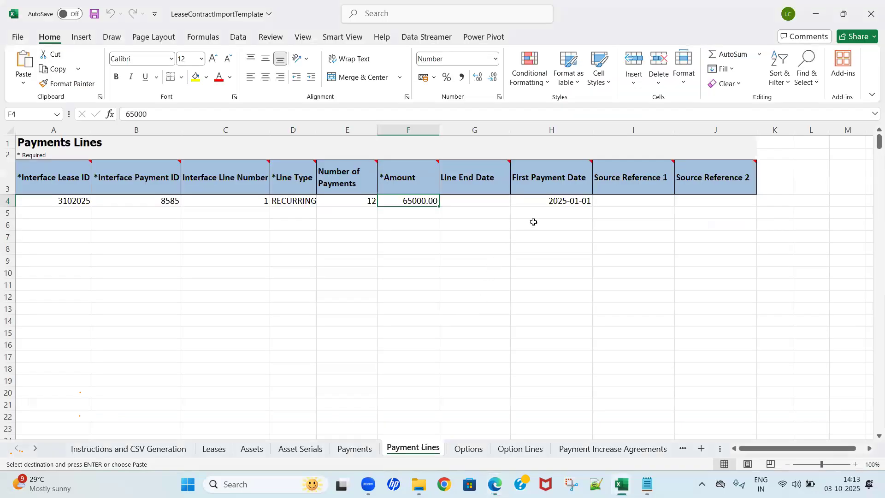
key(alt+Tab)
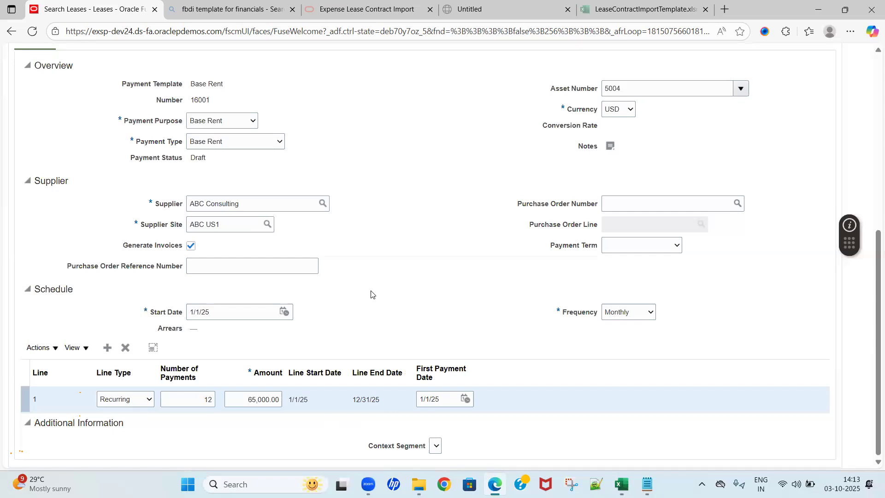
Step: Compare the payment template, purpose, type, supplier and supplier site on the workbook's Payments sheet with the lease payment in the browser
scroll(371, 295, up, 4)
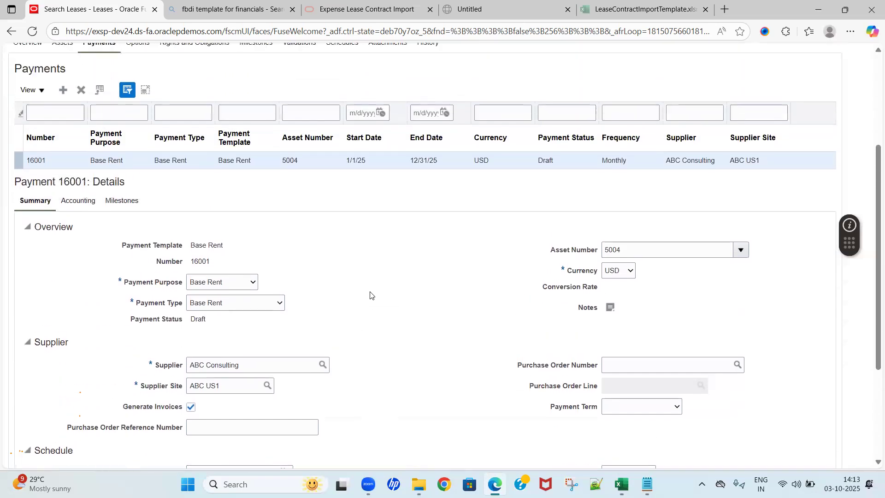
key(alt+Tab)
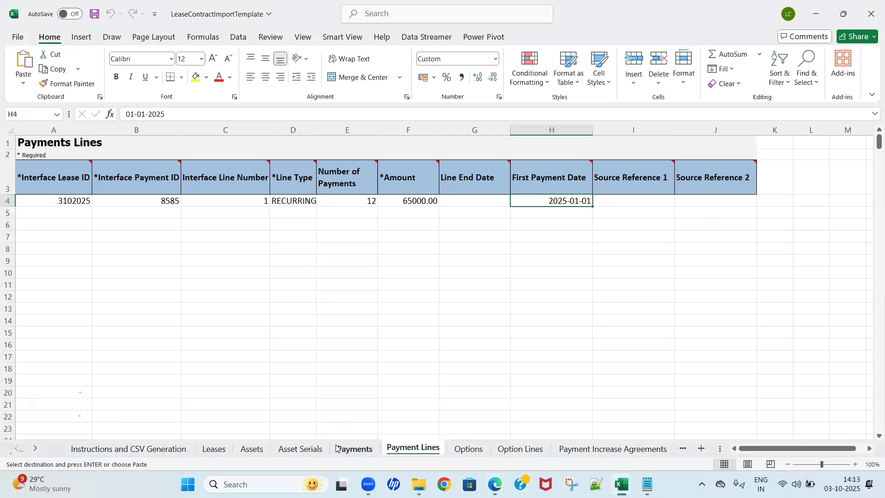
click(353, 448)
click(268, 309)
key(ctrl+Up)
key(ctrl+Up)
key(Down)
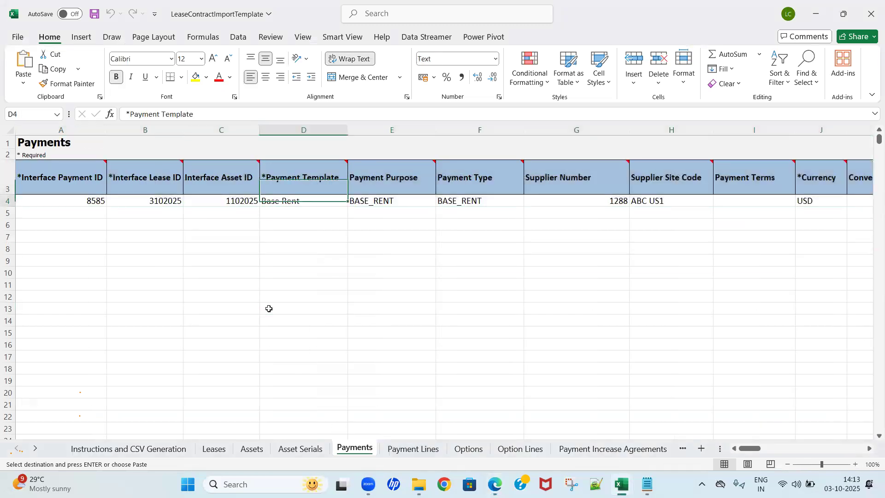
key(Right)
key(Right)
key(Right)
key(Right)
key(alt+Tab)
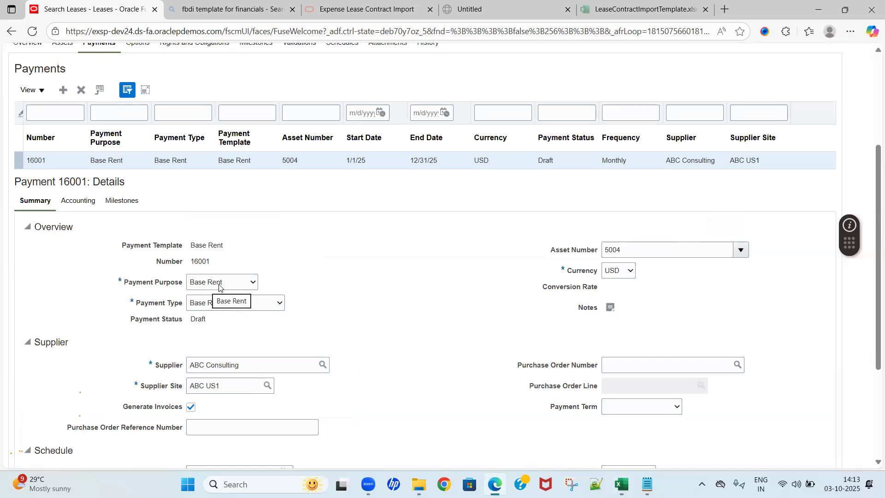
key(alt+Tab)
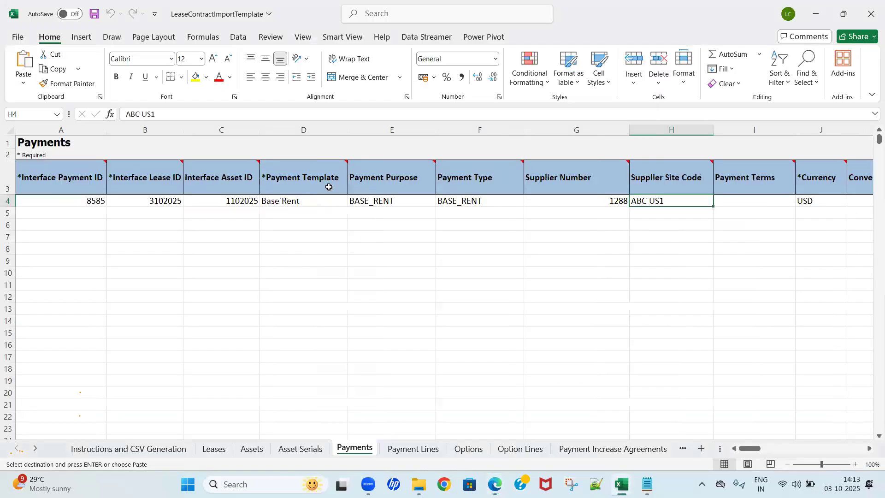
click(300, 182)
key(alt+Tab)
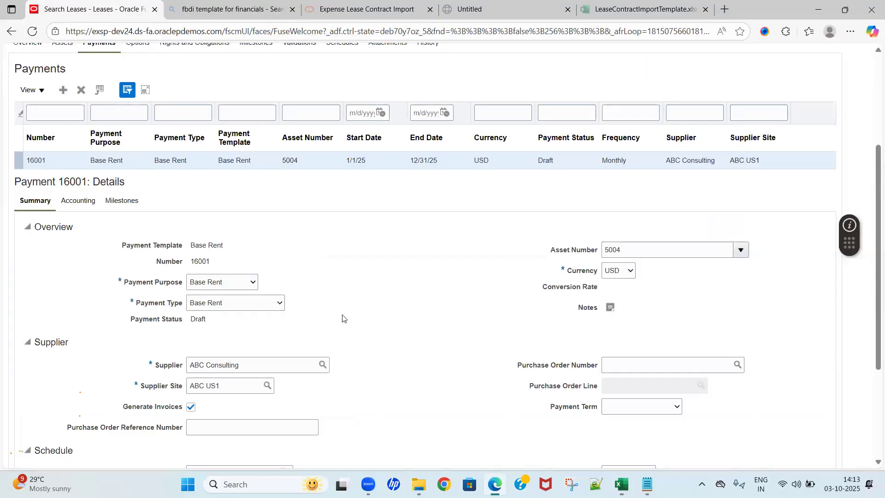
Step: Check the Payments sheet's payment terms and currency columns against the lease payment's overview and supplier sections
scroll(345, 319, down, 1)
key(alt+Tab)
key(Right)
key(Right)
key(Right)
key(Right)
key(Right)
key(Right)
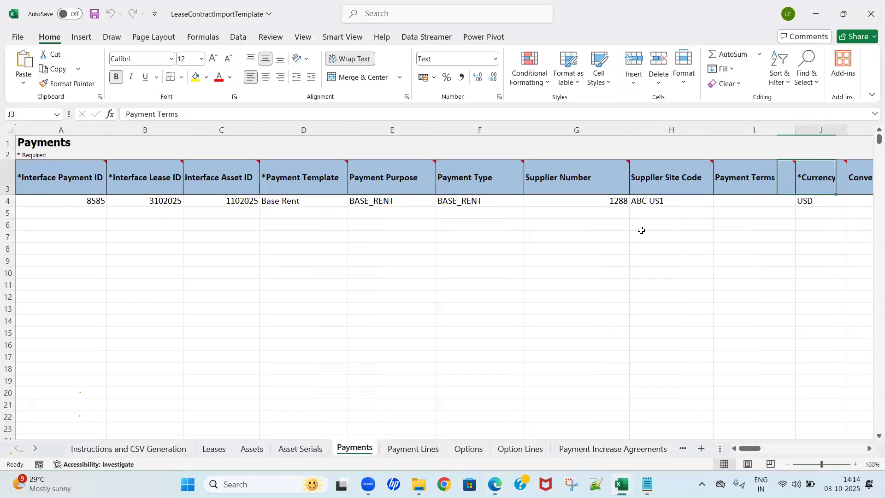
key(Down)
key(alt+Tab)
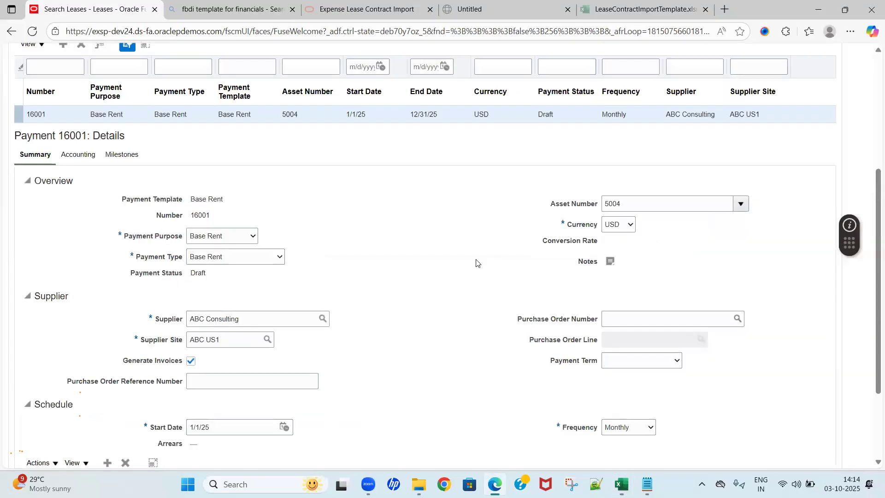
scroll(476, 263, down, 2)
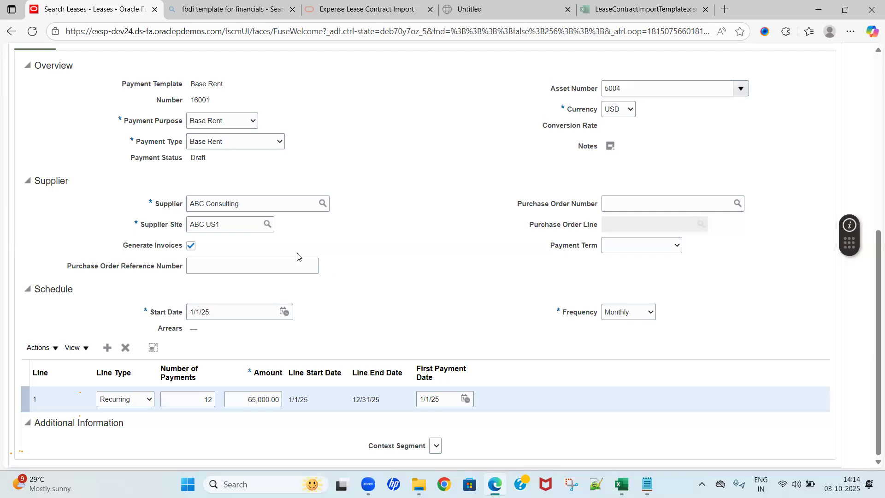
Step: Compare the start date, frequency and arrears columns on the Payments sheet with the lease payment's schedule in the browser
key(alt+Tab)
key(Left)
key(Left)
key(Left)
key(Right)
key(Right)
key(Left)
key(Left)
key(Right)
key(Left)
key(Right)
key(Right)
key(Right)
key(Right)
key(Right)
key(Right)
key(Right)
key(Right)
key(Right)
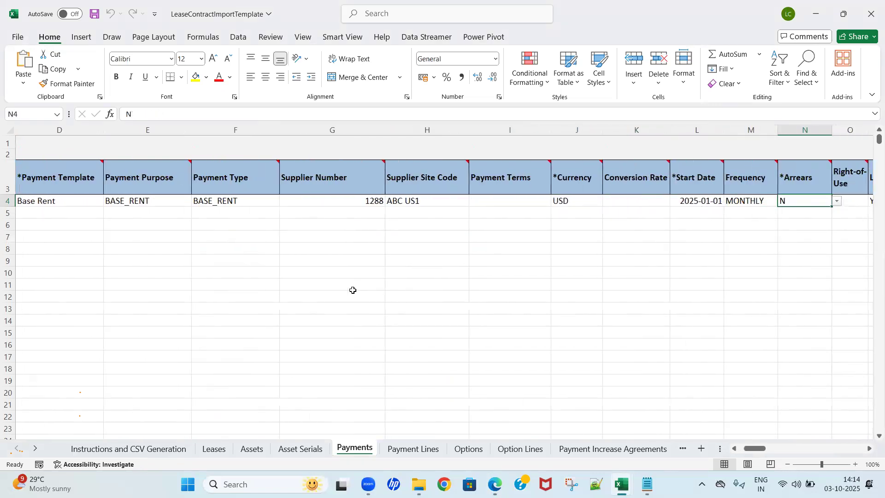
key(Left)
key(Left)
key(Left)
key(Right)
key(Left)
key(Left)
key(Right)
key(Right)
key(Left)
key(alt+Tab)
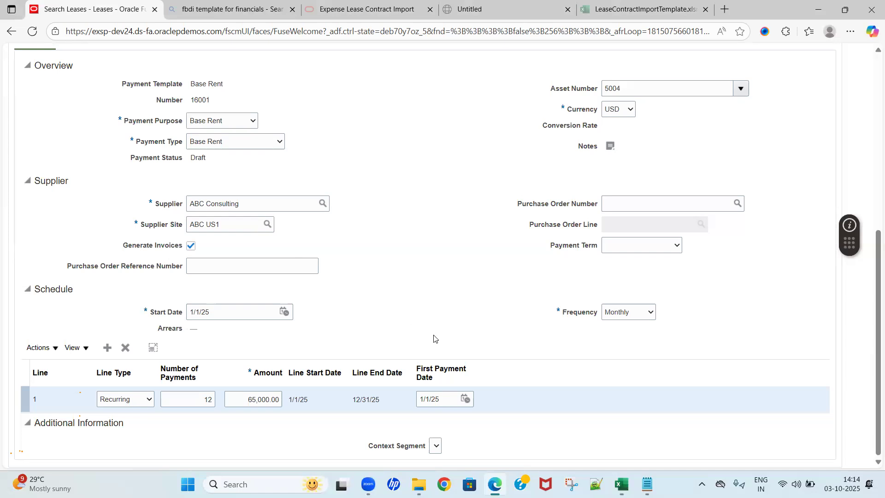
scroll(435, 303, up, 1)
scroll(434, 303, down, 2)
scroll(434, 303, down, 1)
Step: Return to the Excel workbook and examine the interface payment, lease and asset ID columns at the start of the Payments sheet
key(alt+Tab)
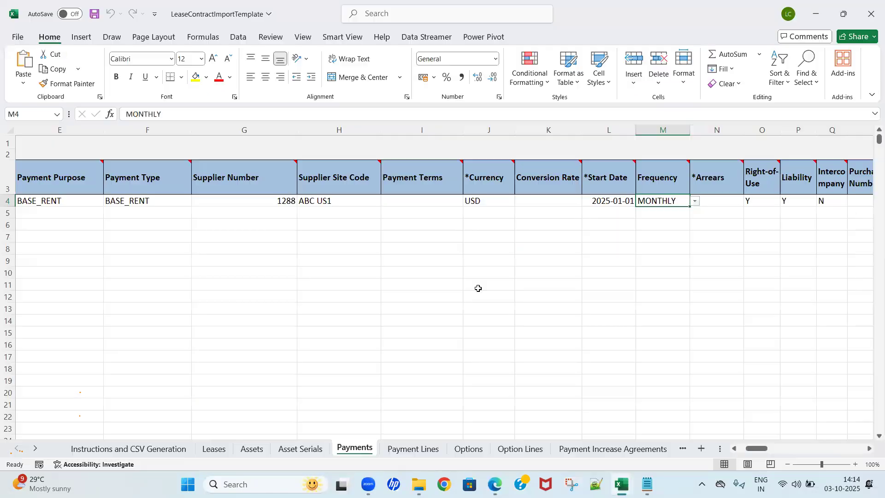
click(412, 271)
key(ctrl+Up)
key(ctrl+Up)
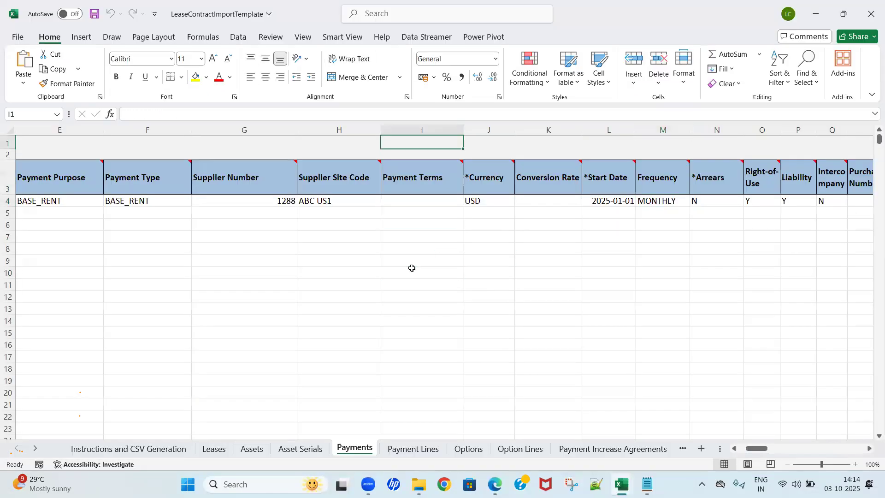
key(ctrl+Left)
key(Down)
key(Down)
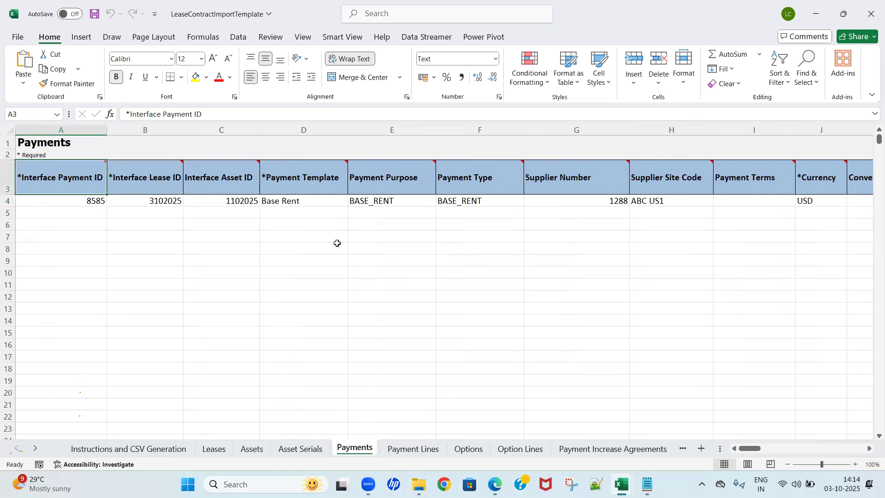
click(259, 246)
click(193, 217)
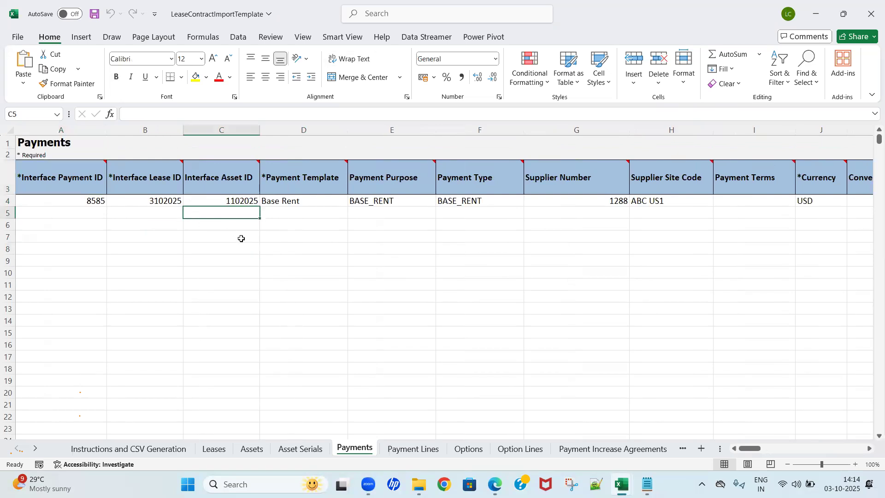
click(289, 253)
Step: Switch back to the lease in the browser and view the actions available for it without choosing any
key(alt+Tab)
key(alt+Tab)
key(alt+Tab)
scroll(407, 301, up, 7)
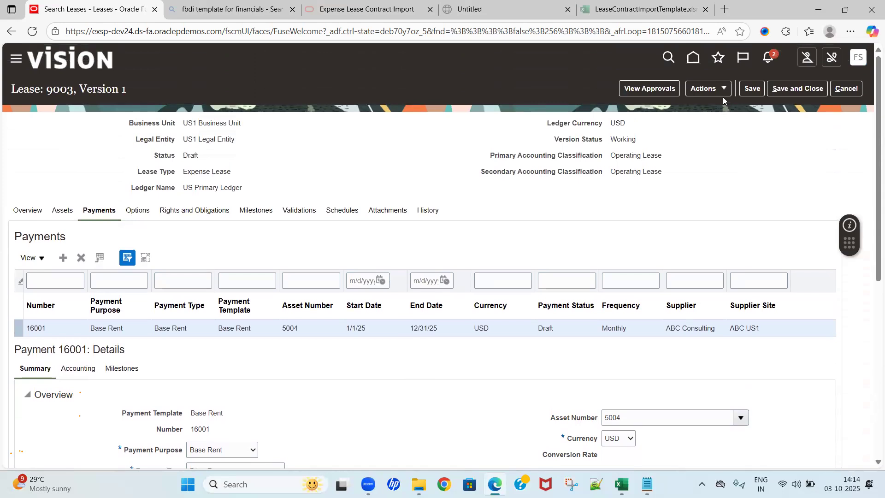
click(720, 89)
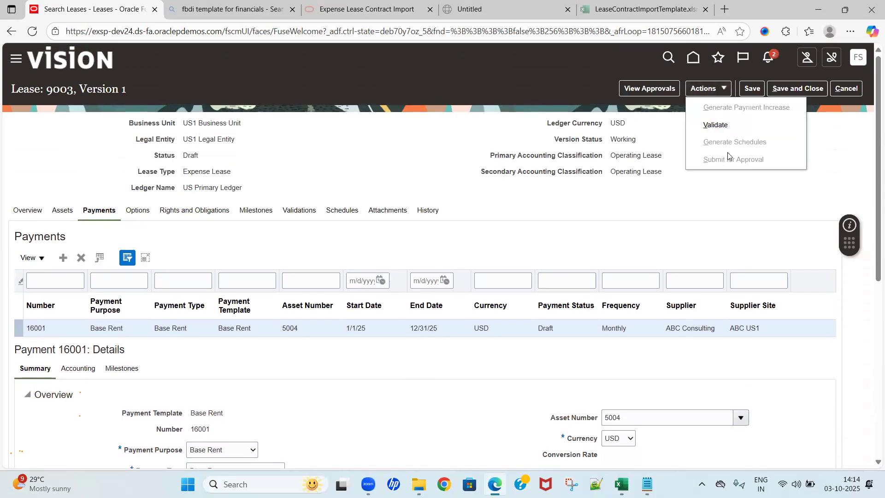
click(725, 194)
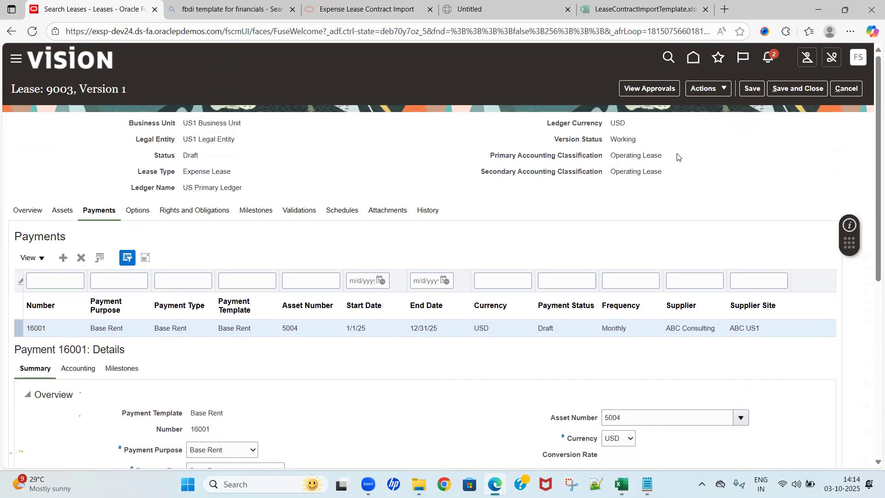